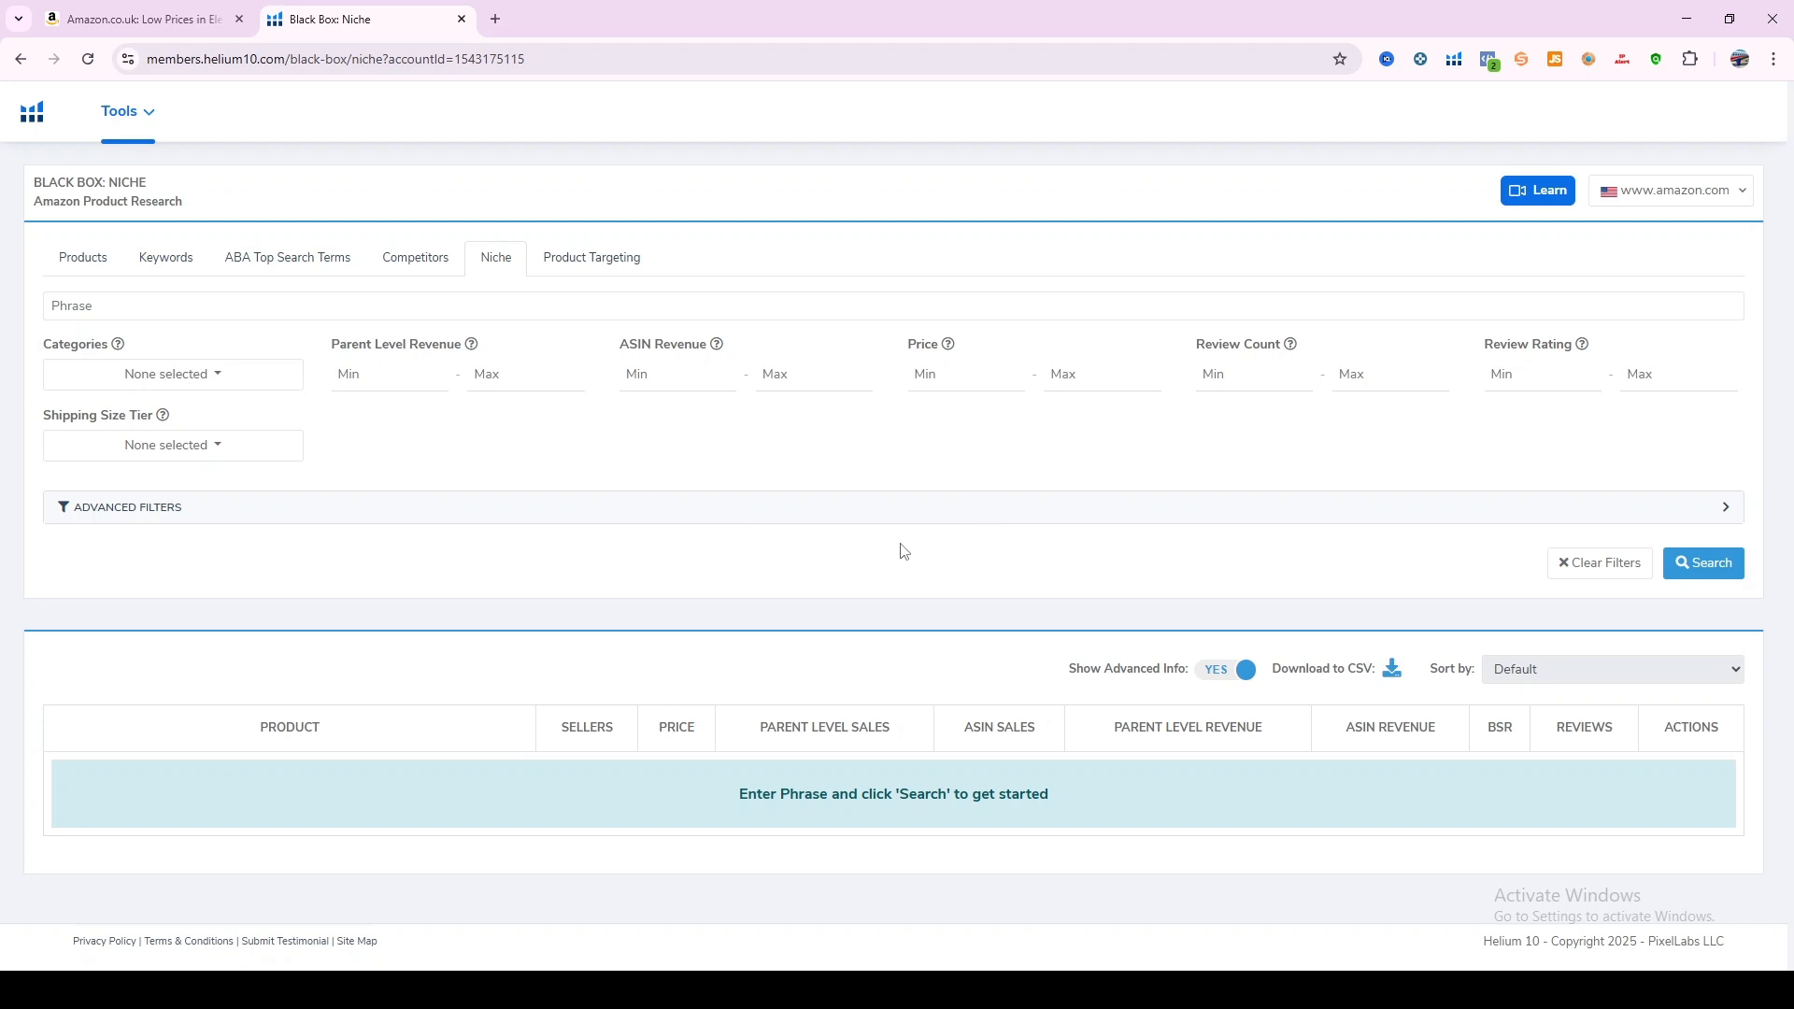
Open the Black Box product search in its advanced filter view.
{"action": "left_click", "coordinate": [68, 271]}
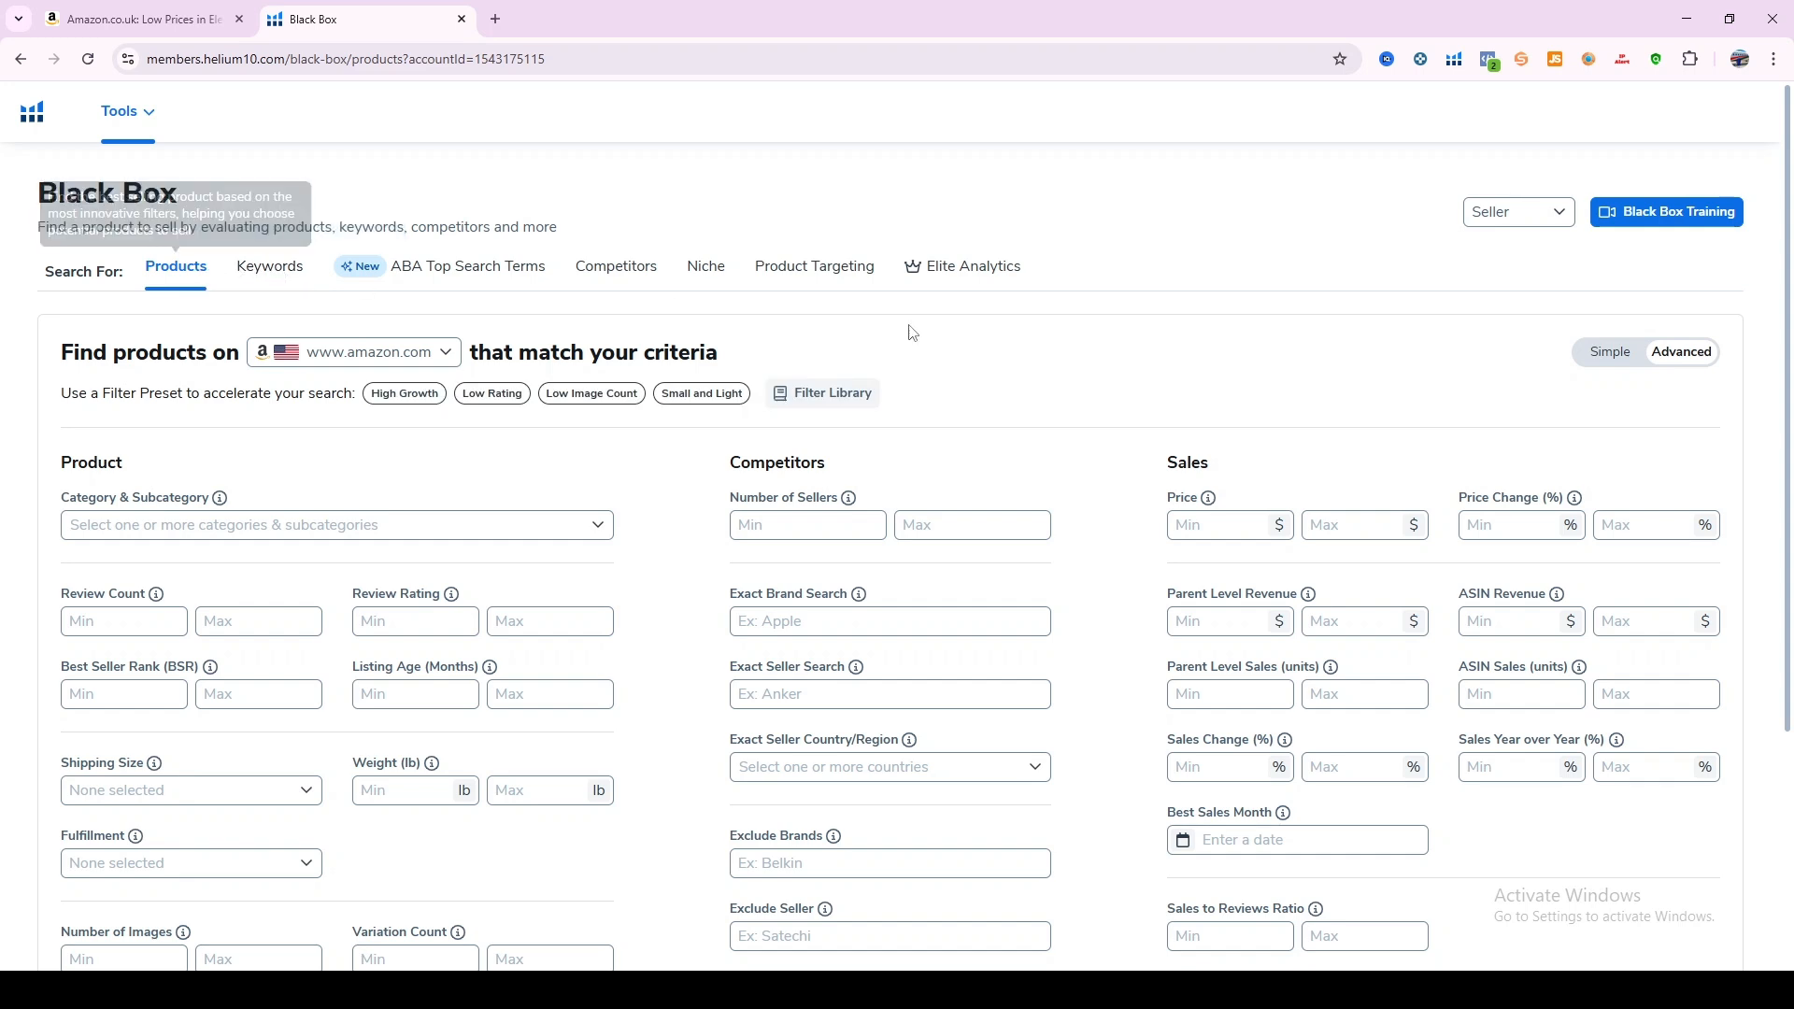
{"action": "left_click", "coordinate": [1603, 359]}
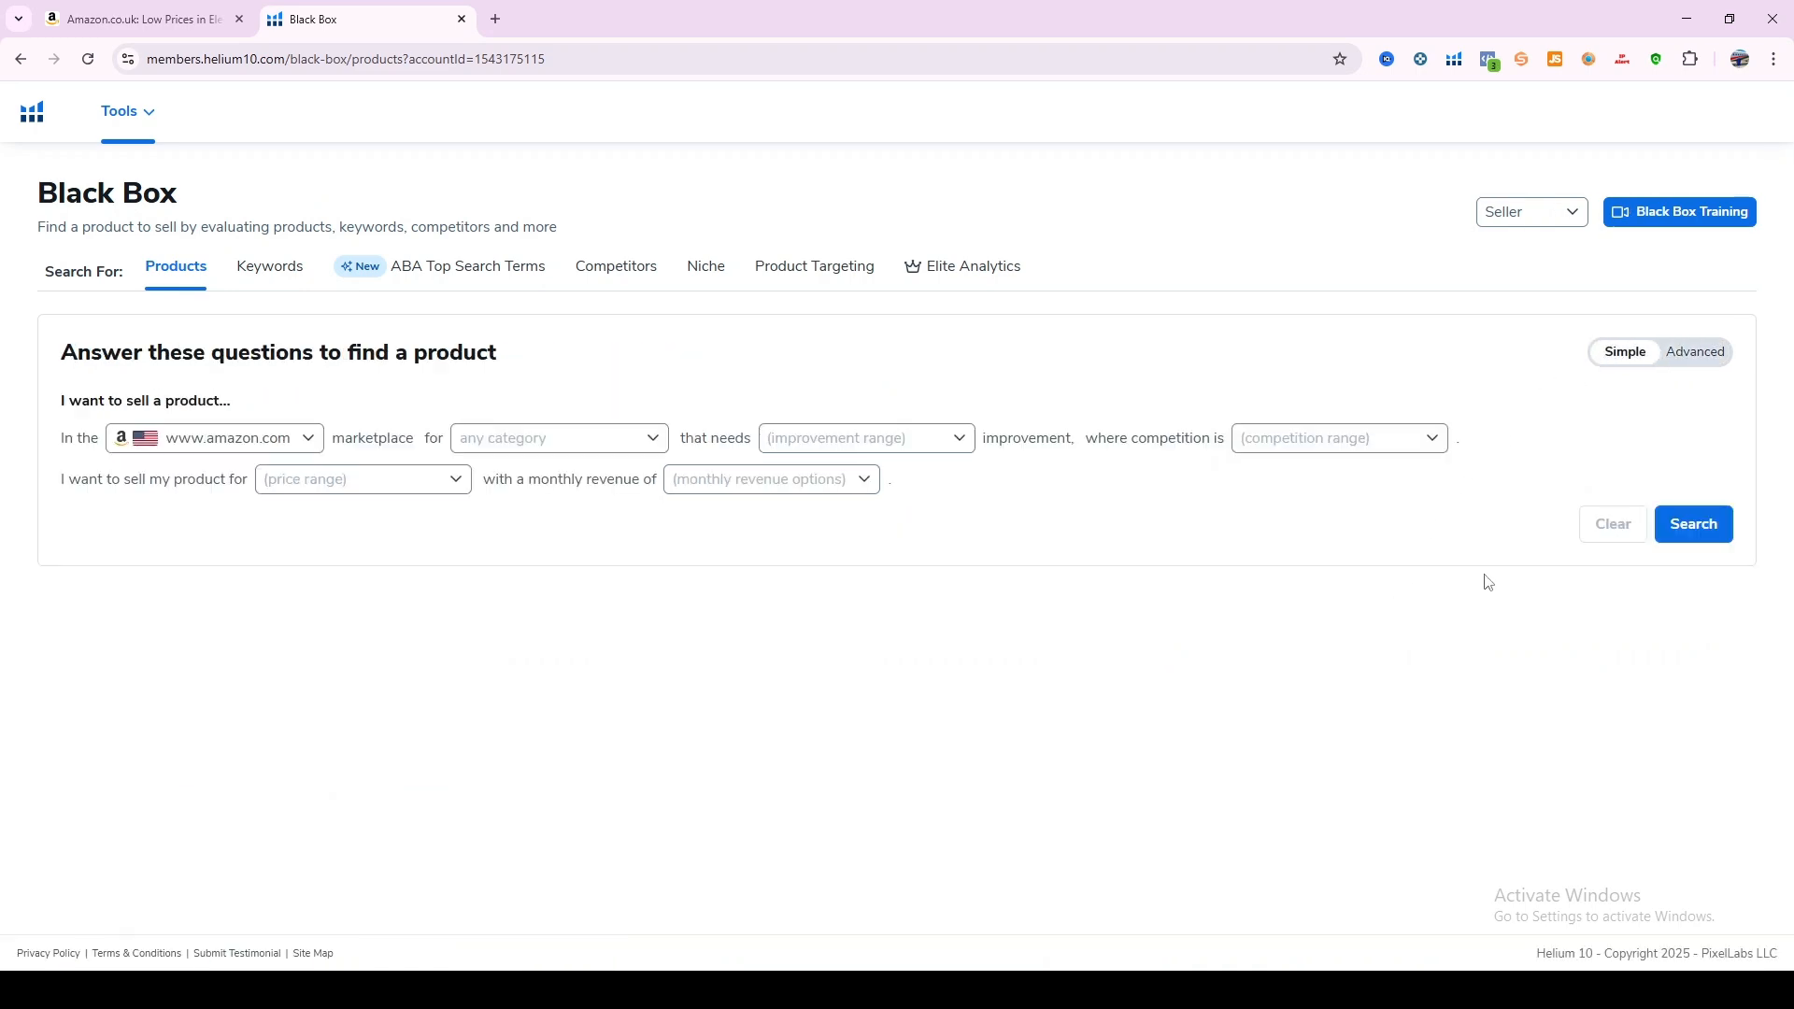
{"action": "left_click", "coordinate": [1682, 359]}
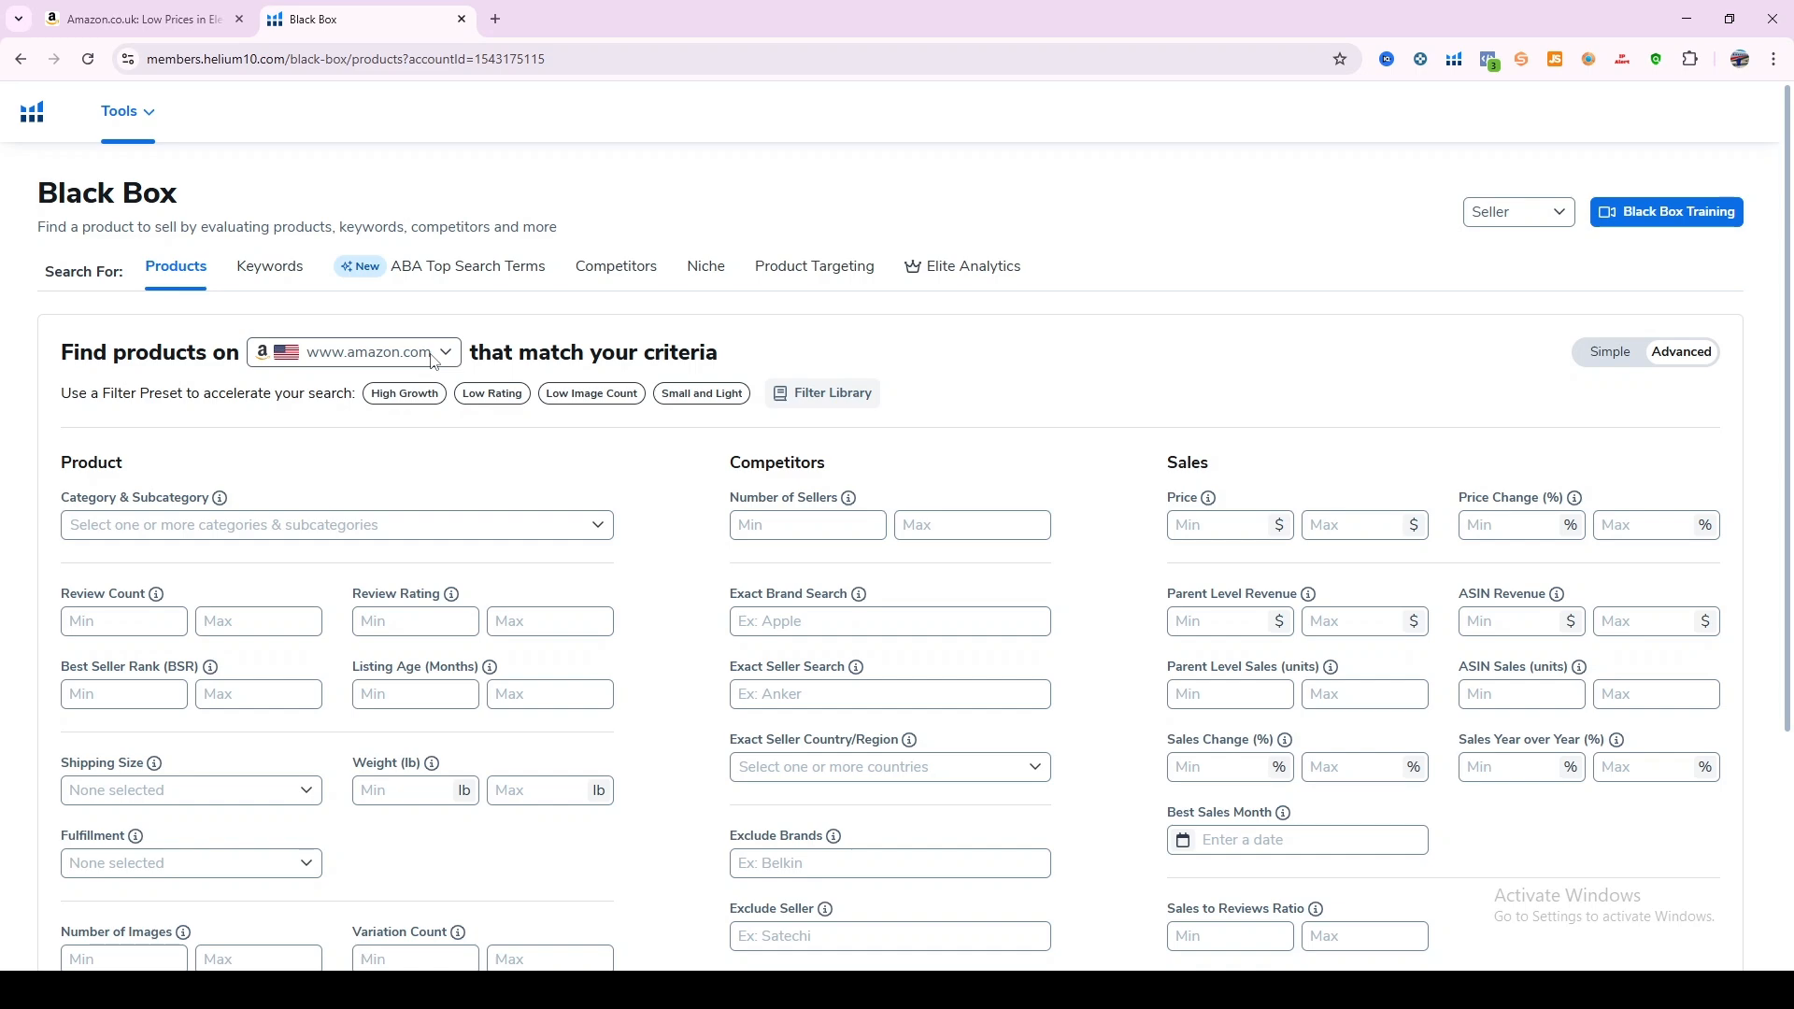
{"action": "key", "text": "ctrl+shift+Tab"}
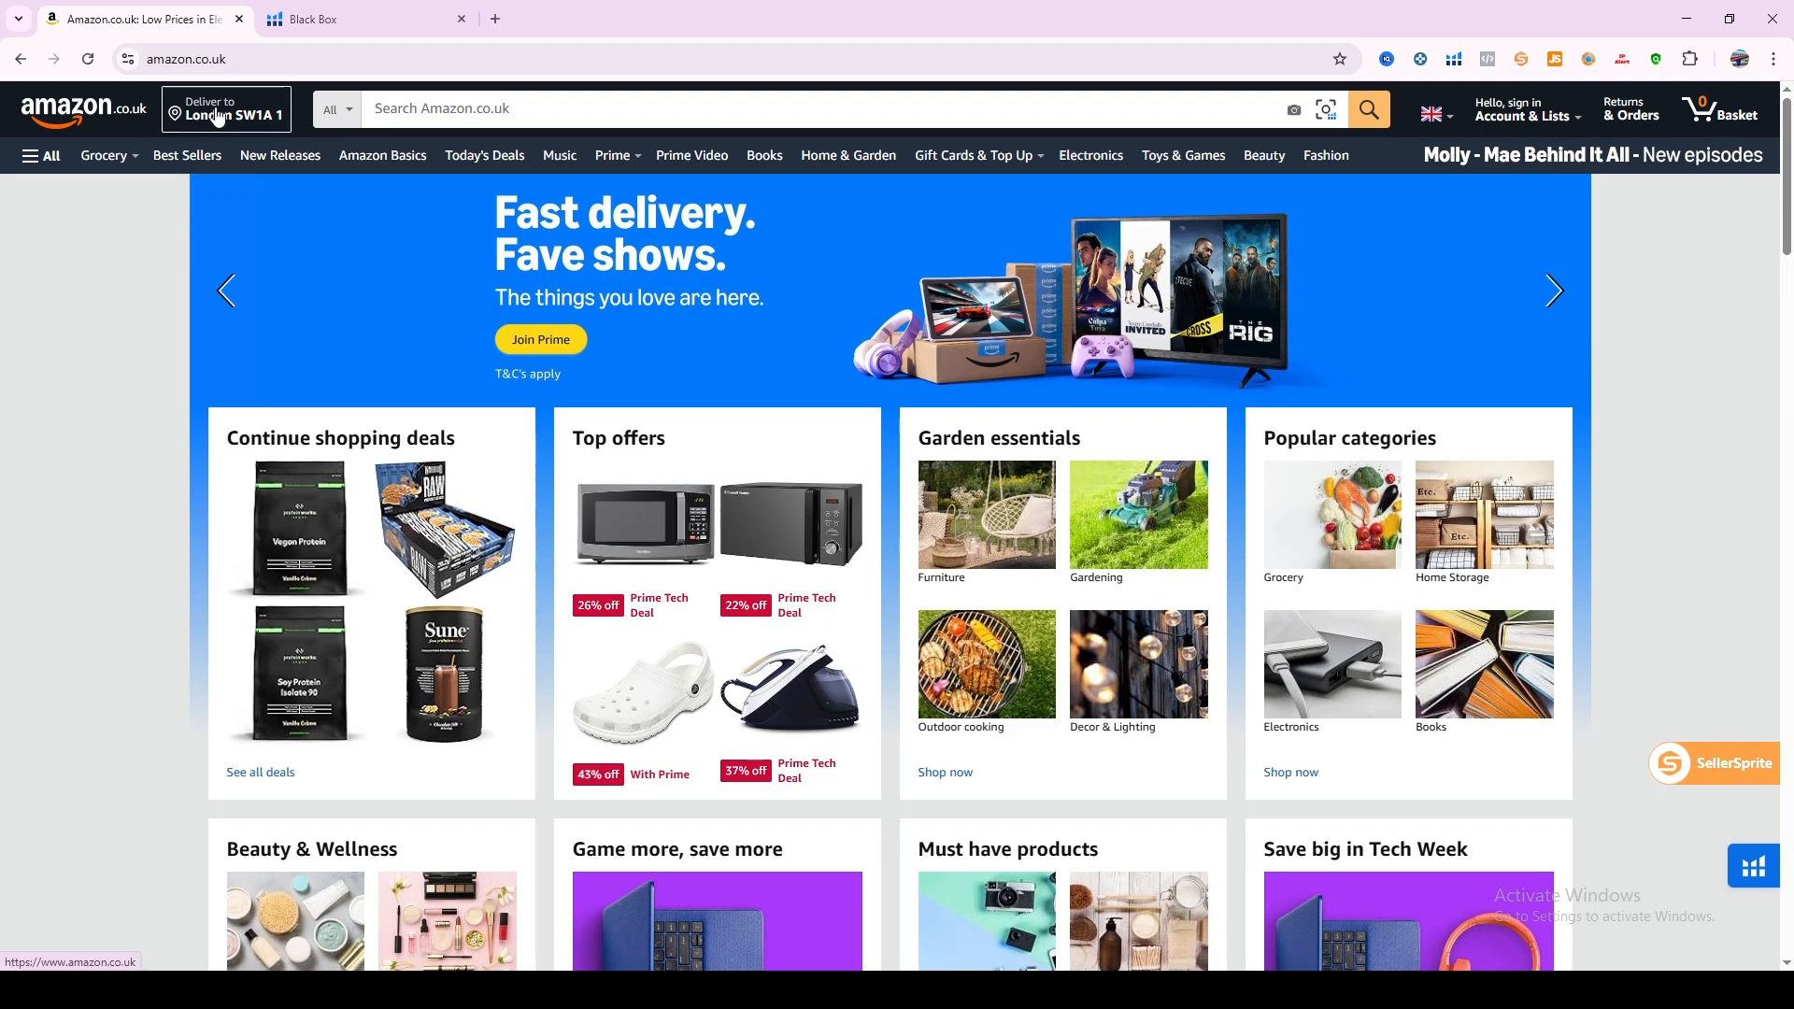
{"action": "left_click", "coordinate": [304, 13]}
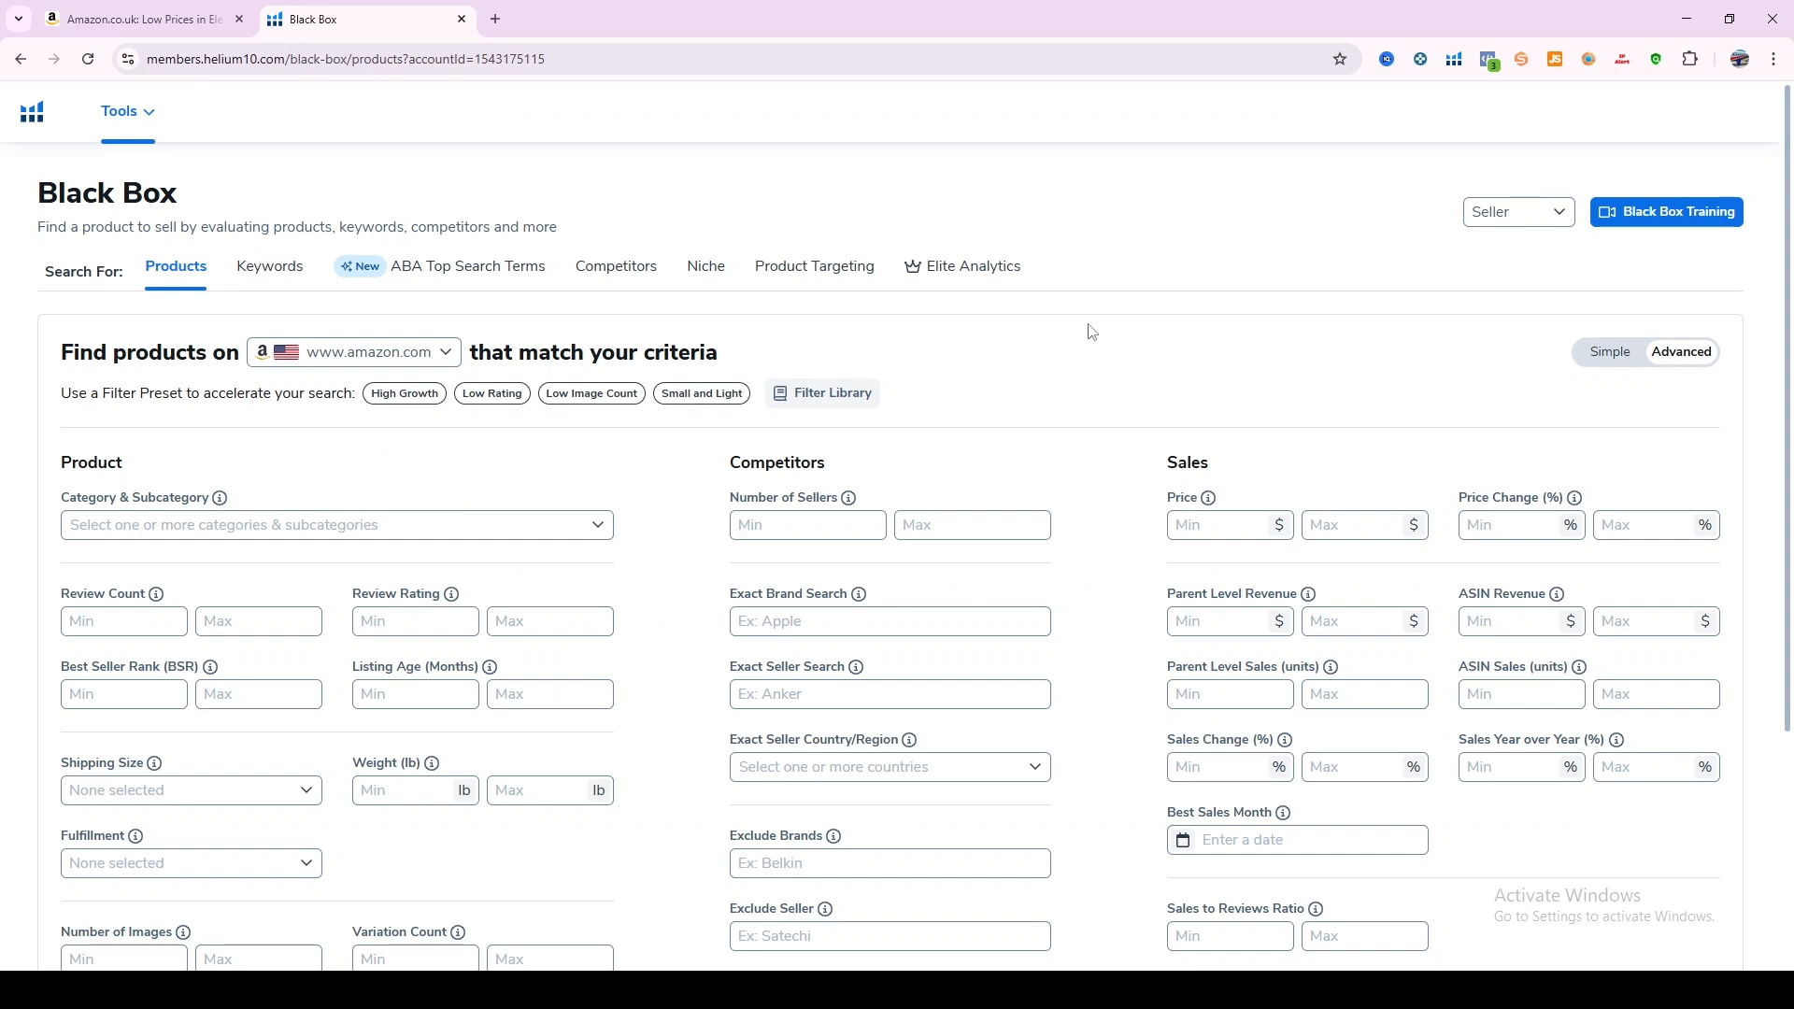
{"action": "left_click", "coordinate": [429, 361]}
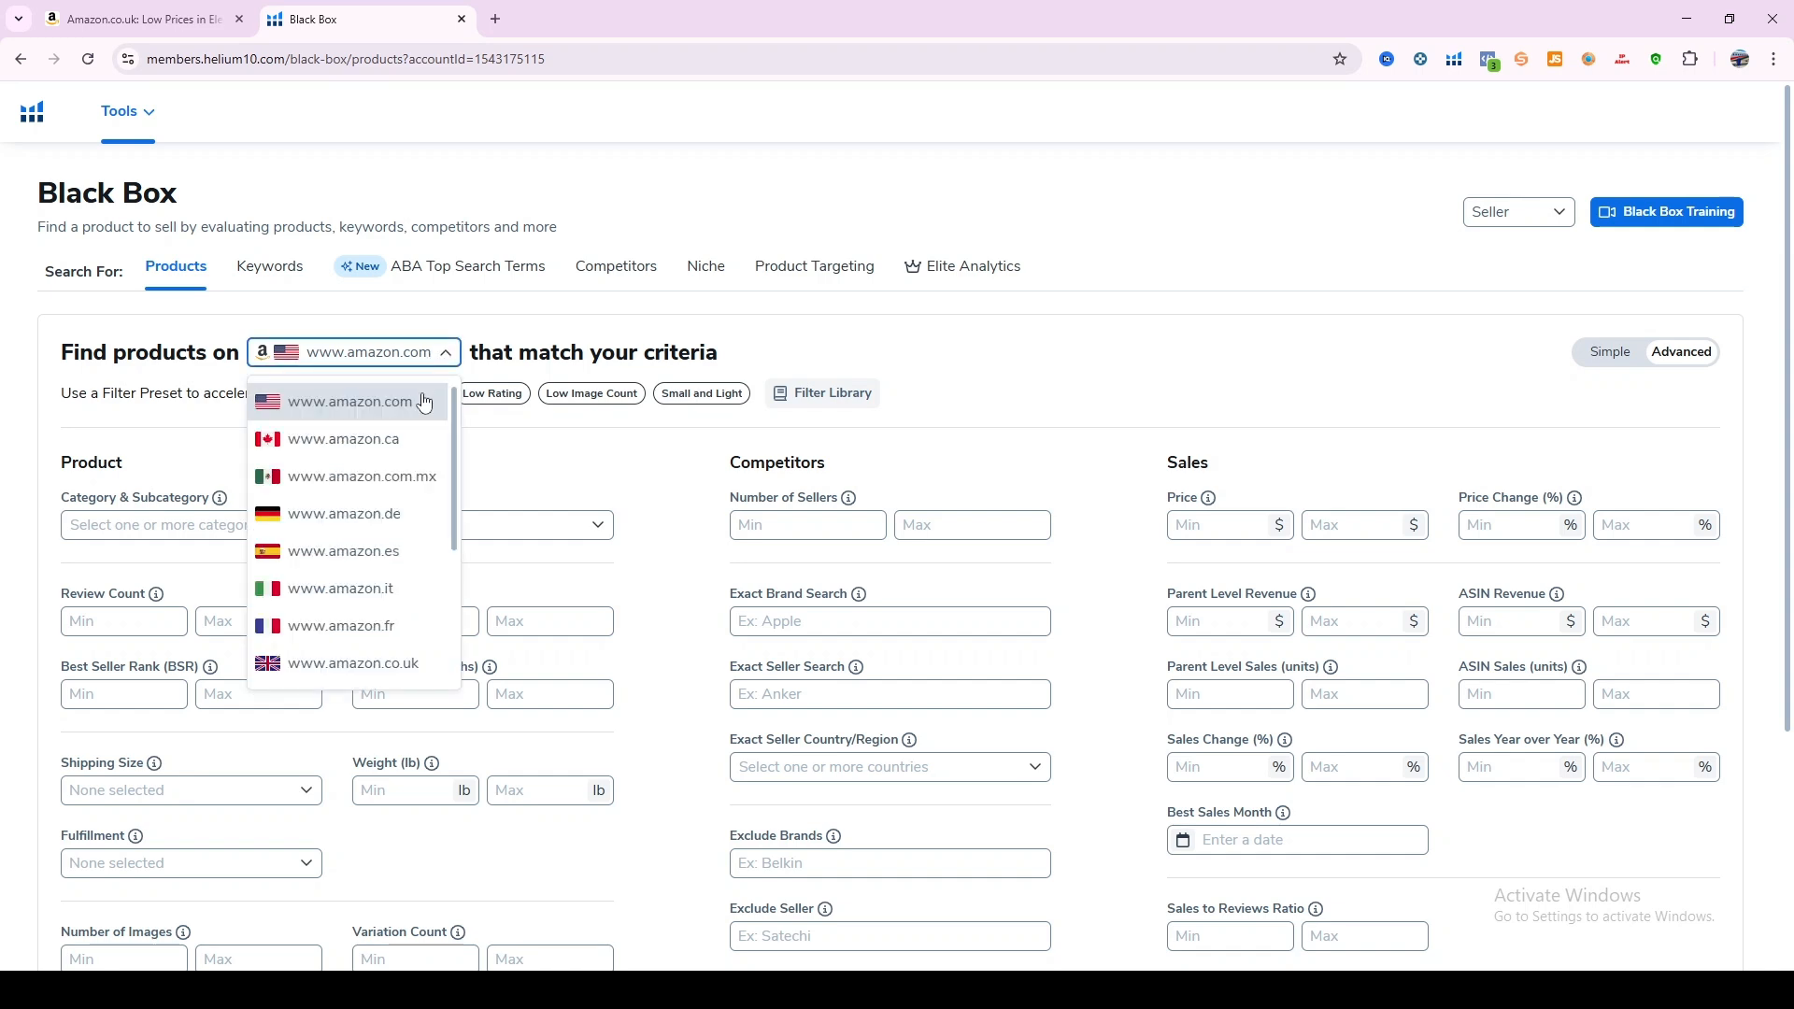
{"action": "left_click", "coordinate": [367, 671]}
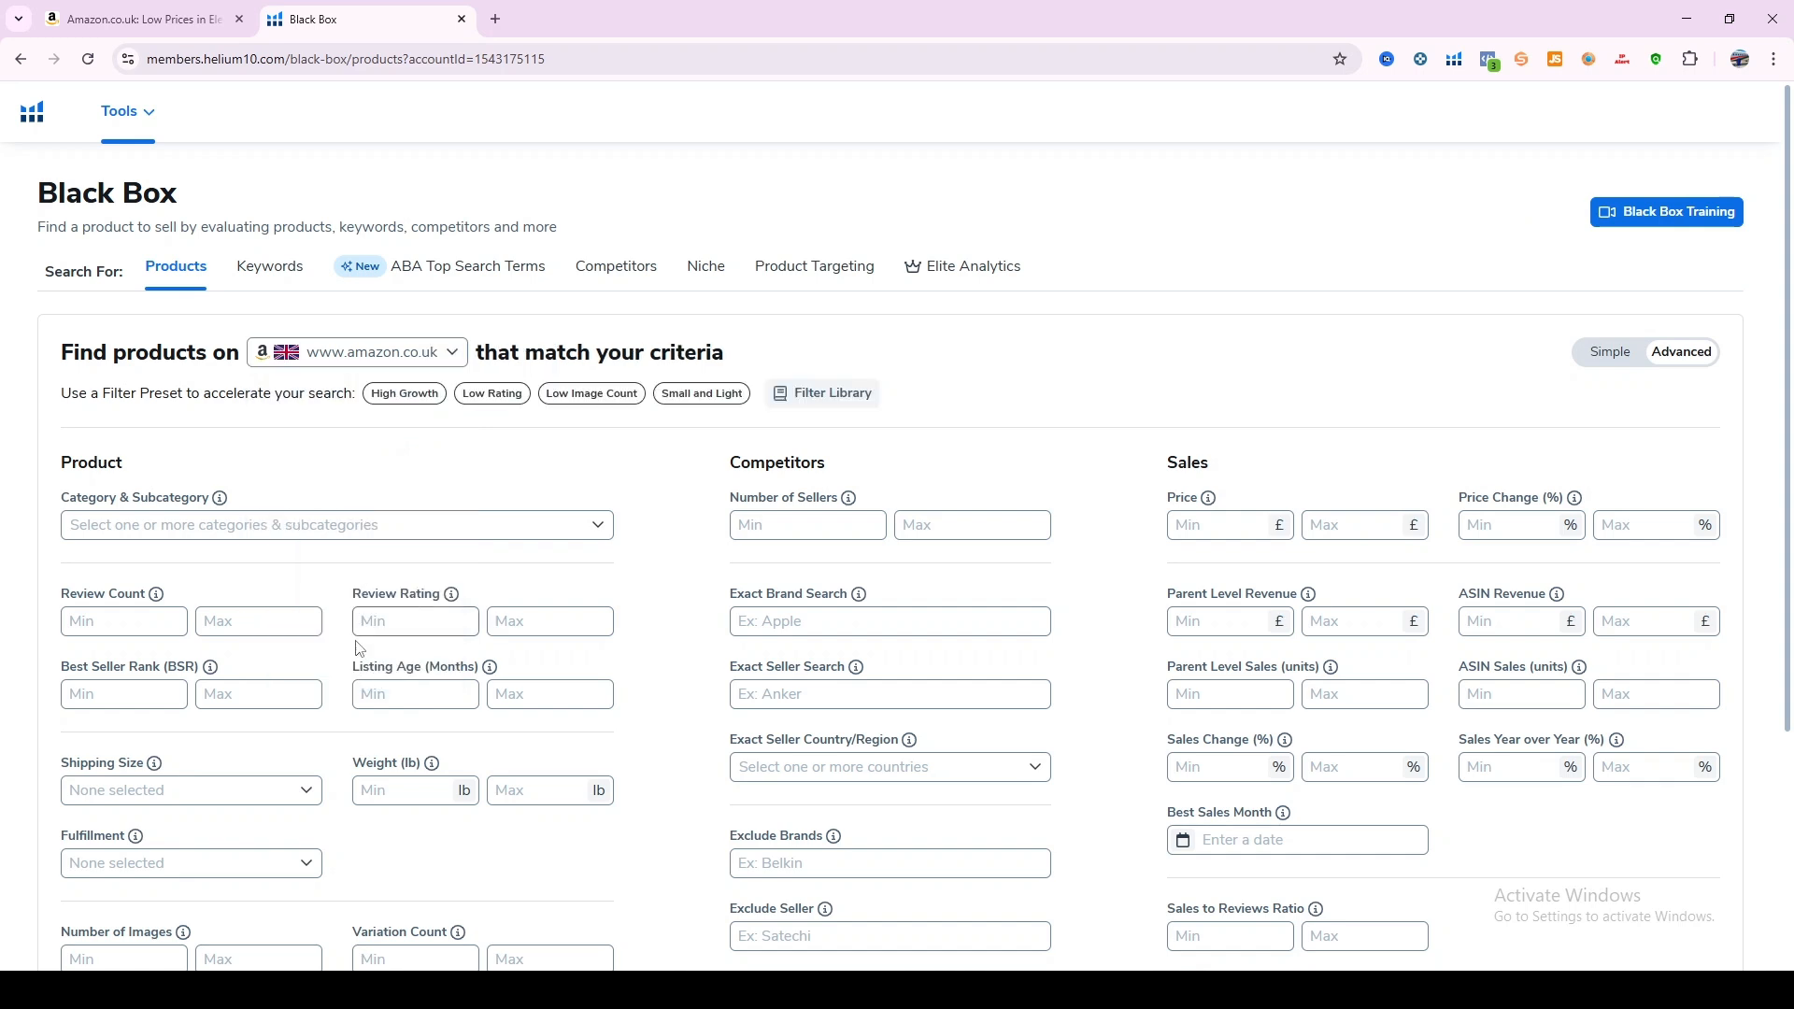
{"action": "scroll", "coordinate": [663, 735], "scroll_direction": "down", "scroll_amount": 1}
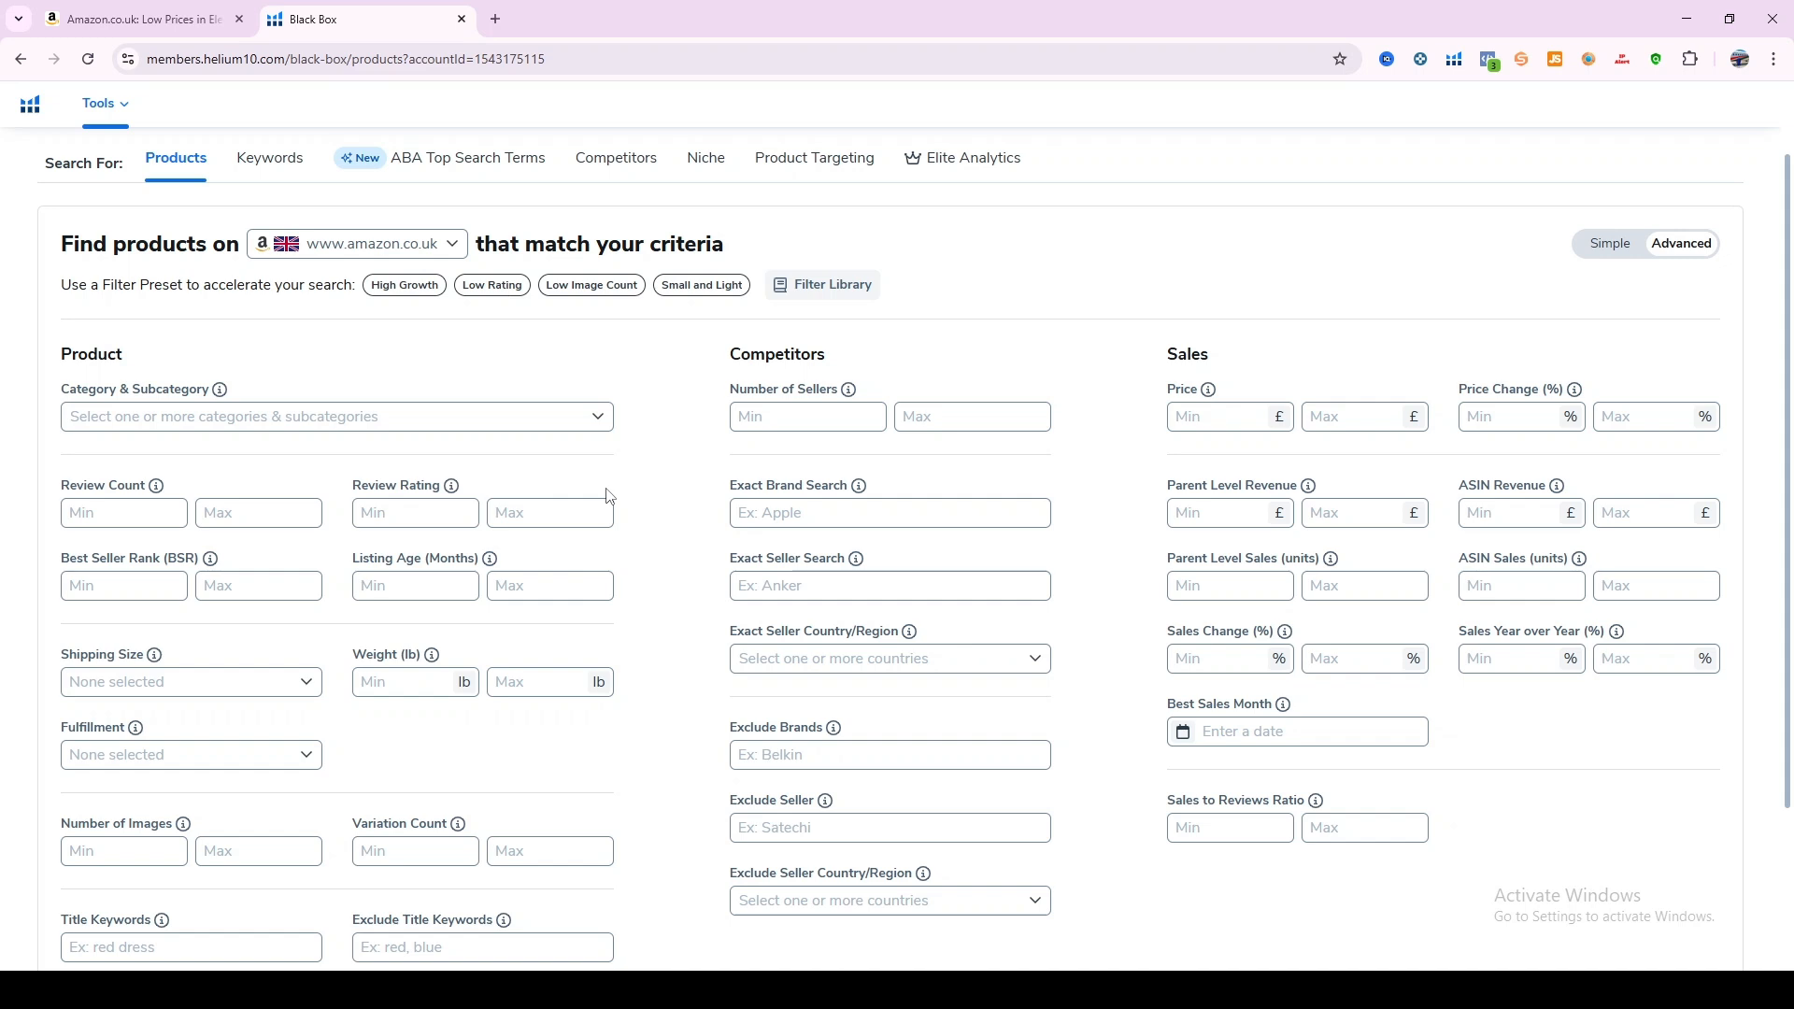
{"action": "left_click", "coordinate": [451, 246]}
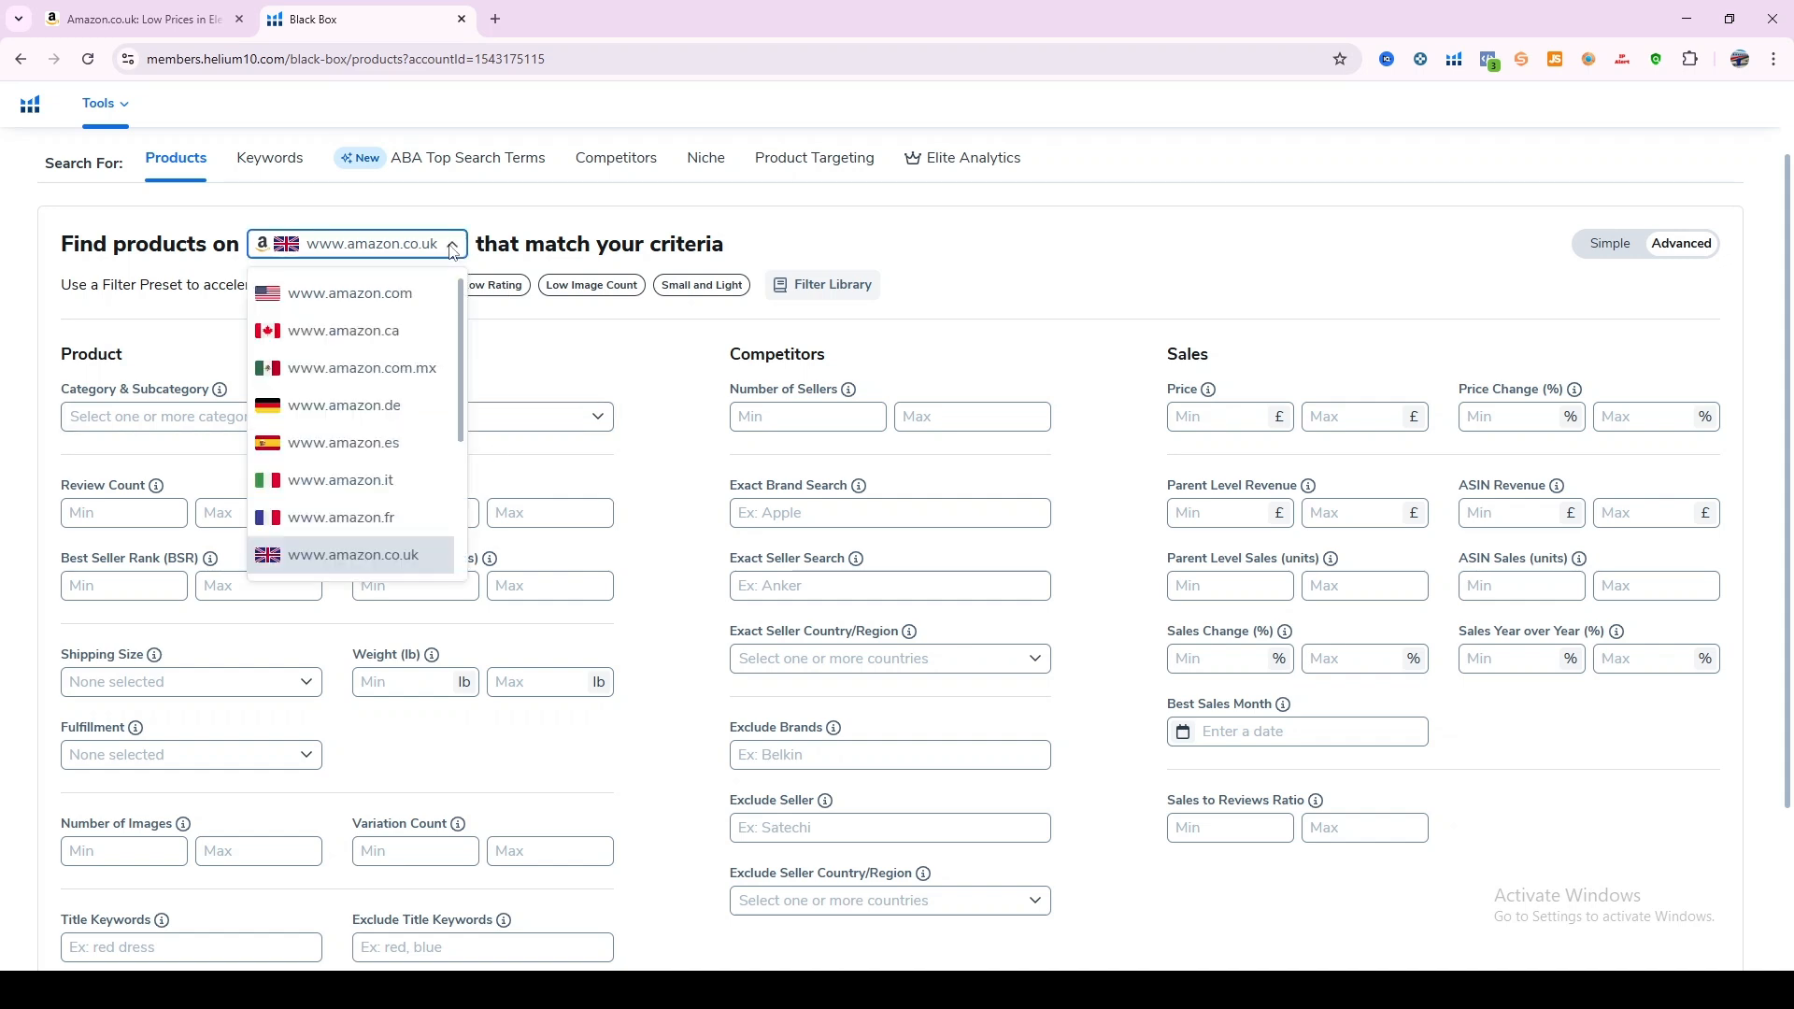
{"action": "left_click", "coordinate": [572, 350]}
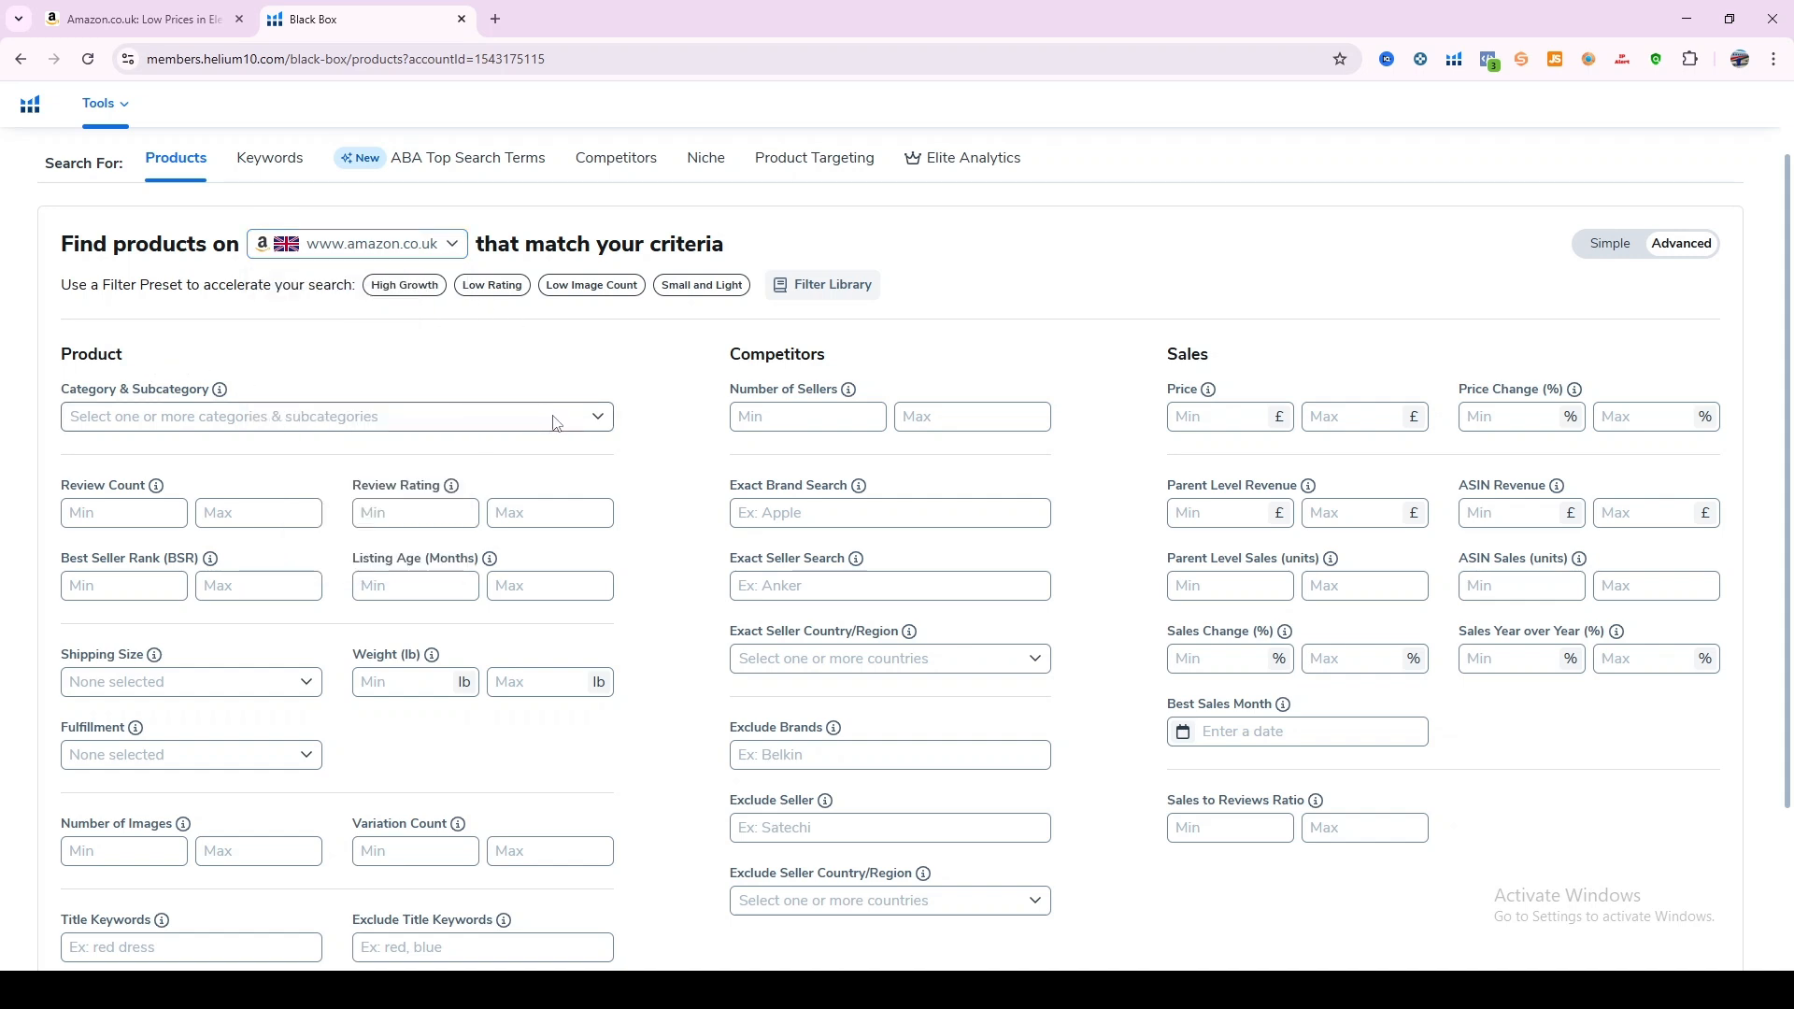
Add the Beauty, Baby Products, Health & Personal Care and Home & Kitchen categories to the product filter.
{"action": "left_click", "coordinate": [599, 421]}
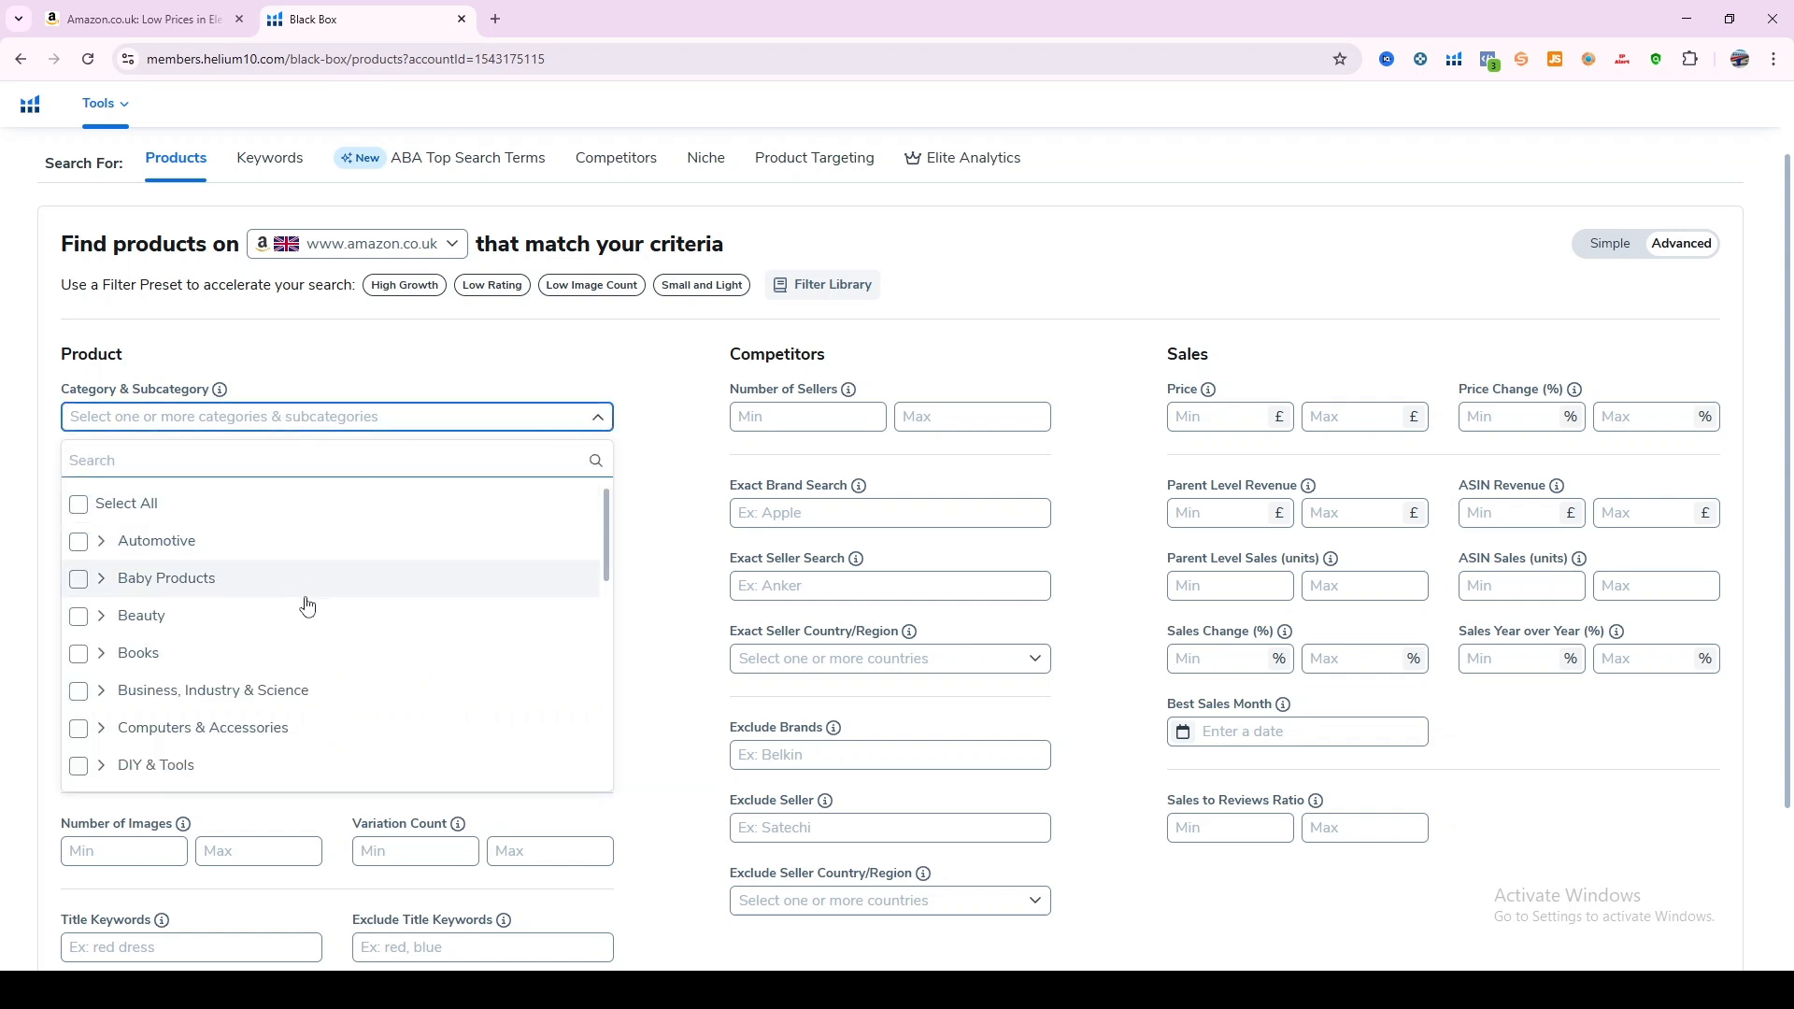
{"action": "scroll", "coordinate": [224, 664], "scroll_direction": "down", "scroll_amount": 6}
{"action": "scroll", "coordinate": [216, 687], "scroll_direction": "up", "scroll_amount": 6}
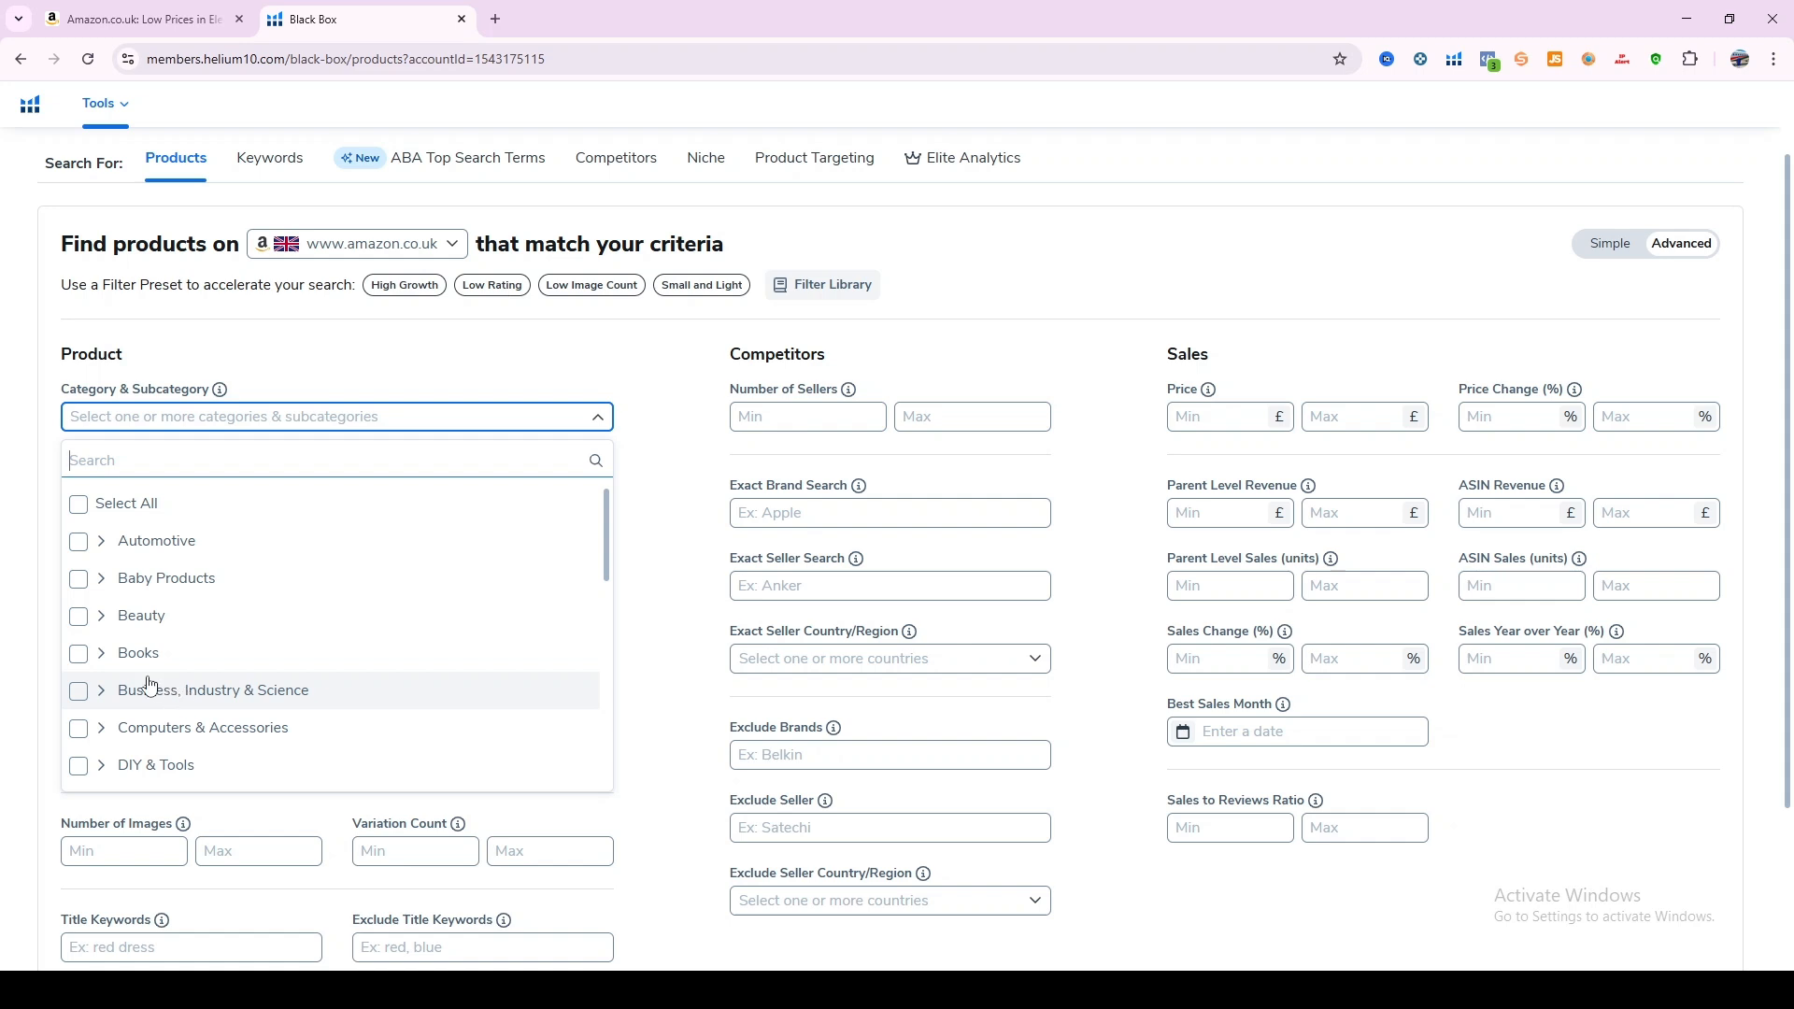
{"action": "left_click", "coordinate": [81, 628]}
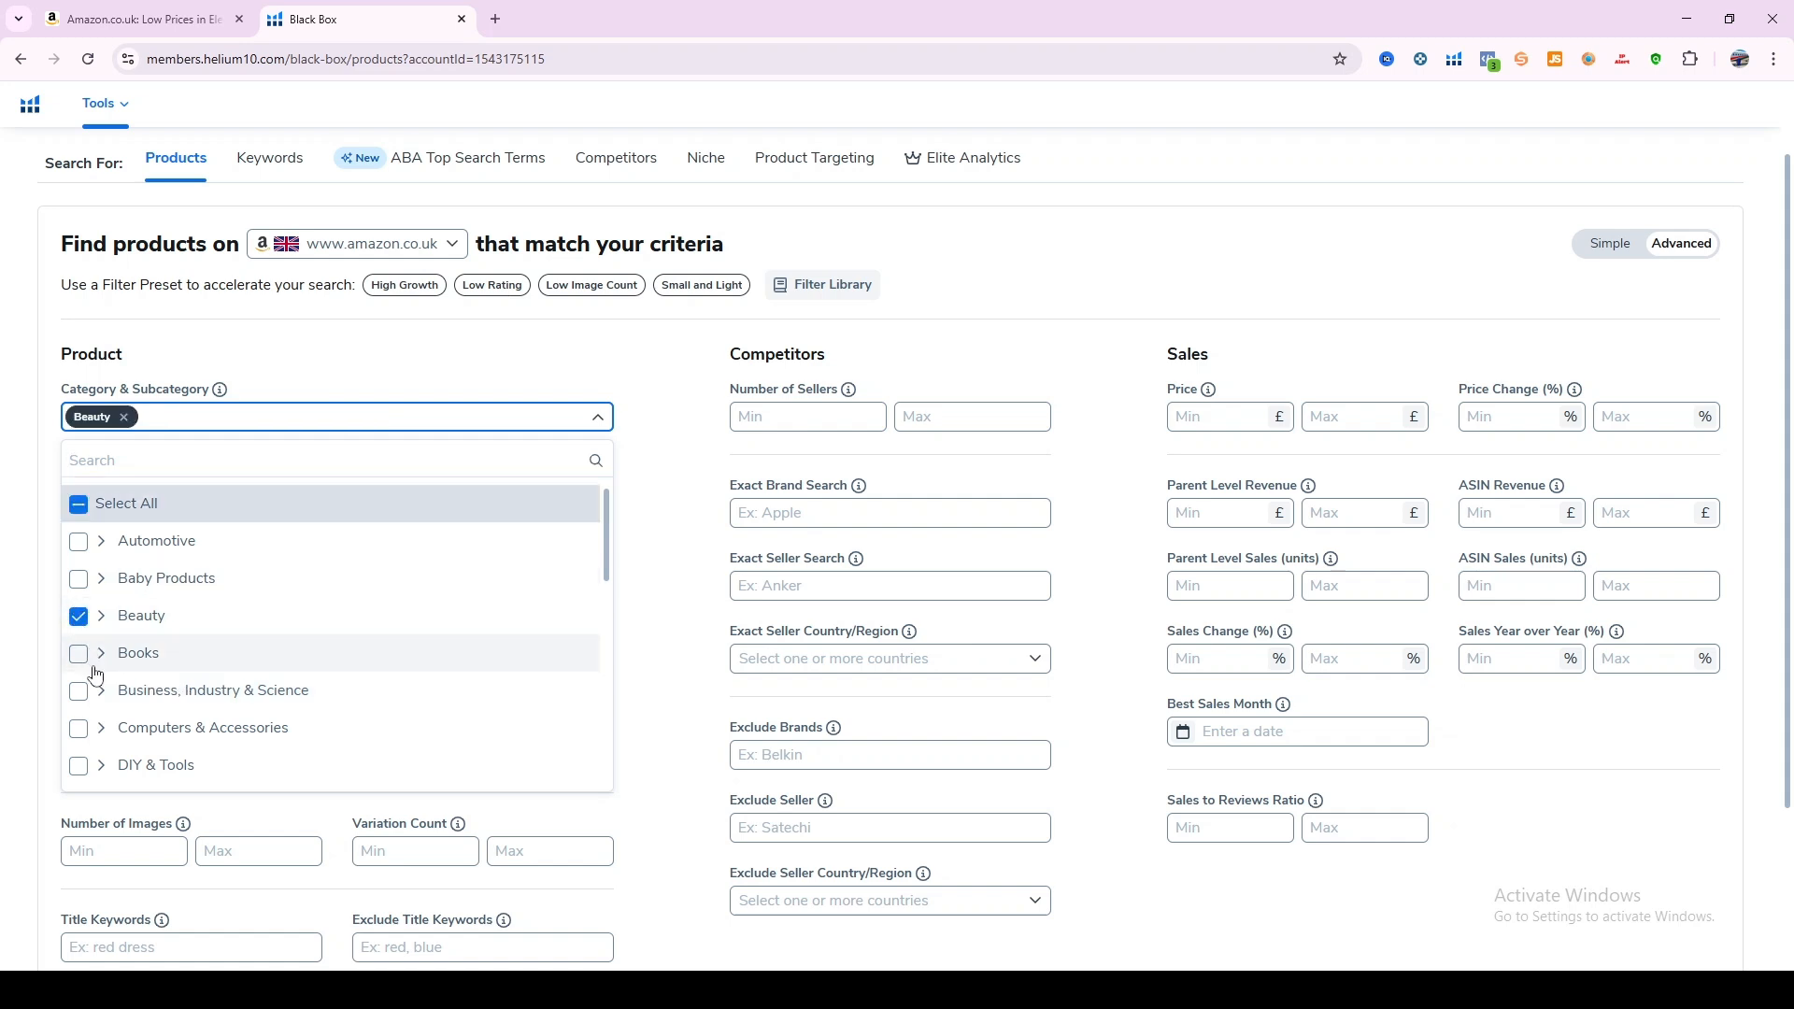
{"action": "left_click", "coordinate": [80, 586]}
{"action": "scroll", "coordinate": [89, 616], "scroll_direction": "down", "scroll_amount": 3}
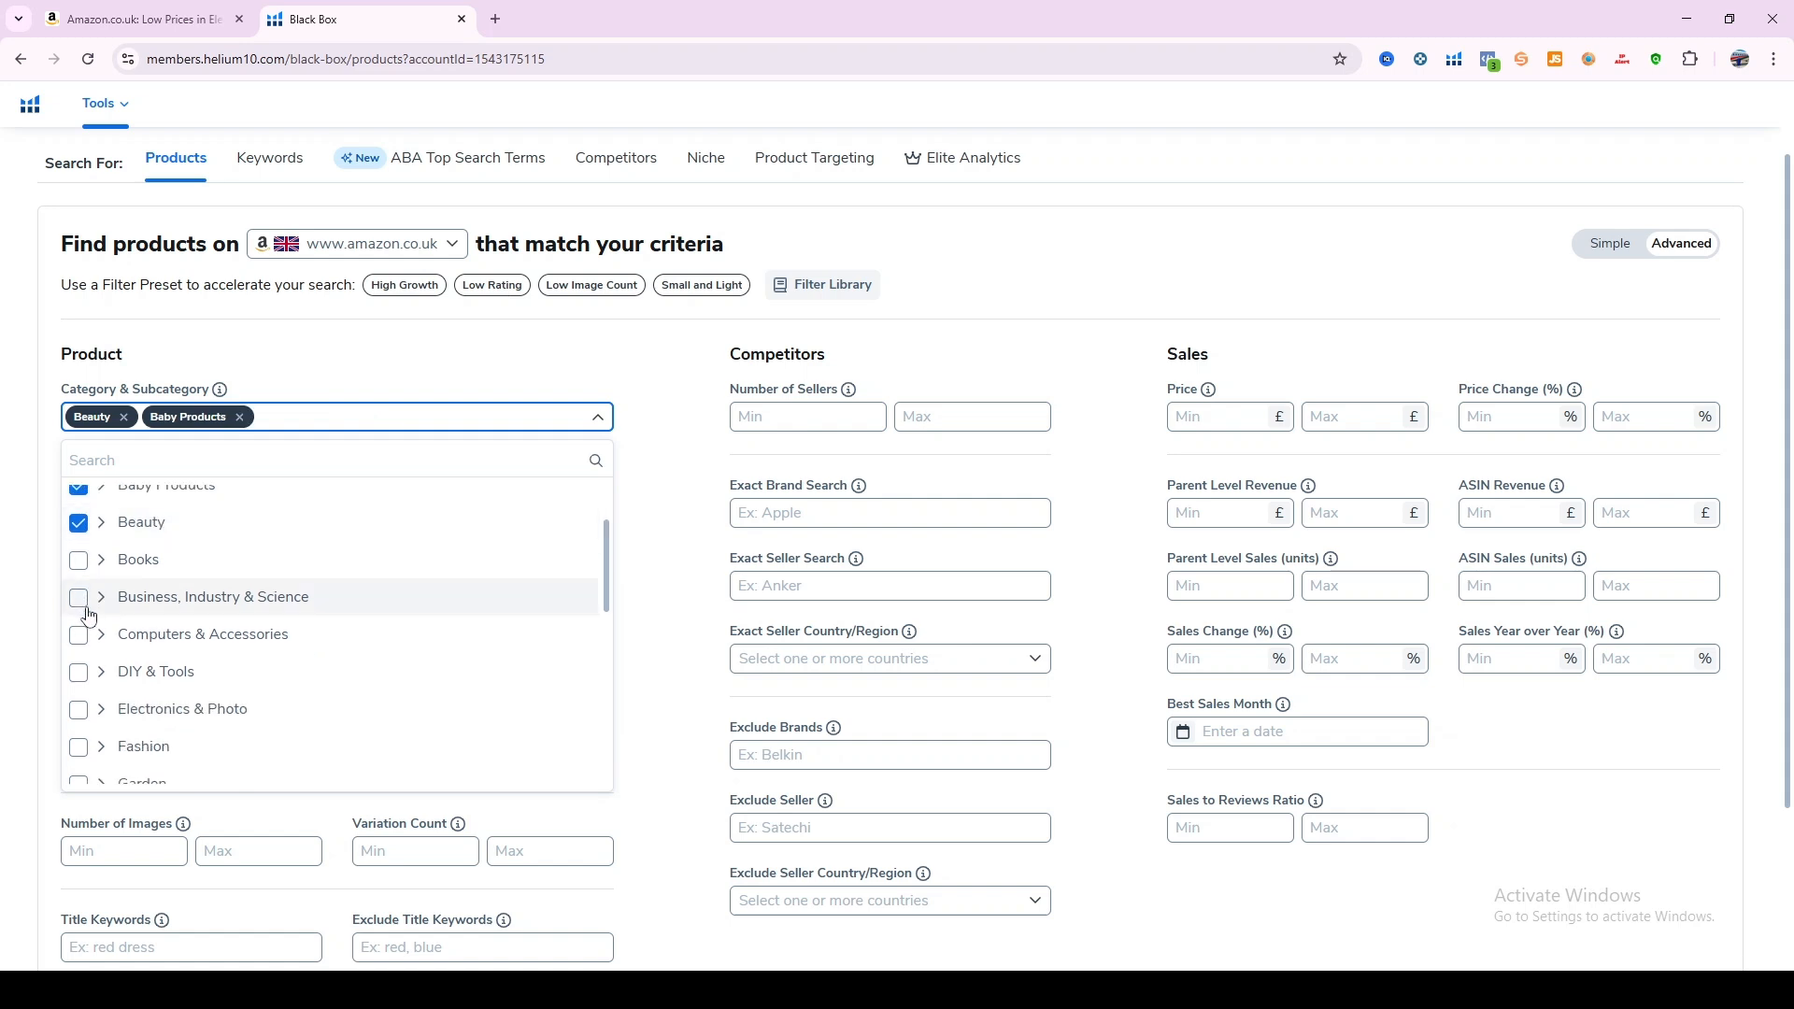
{"action": "scroll", "coordinate": [308, 671], "scroll_direction": "down", "scroll_amount": 3}
{"action": "scroll", "coordinate": [84, 668], "scroll_direction": "up", "scroll_amount": 2}
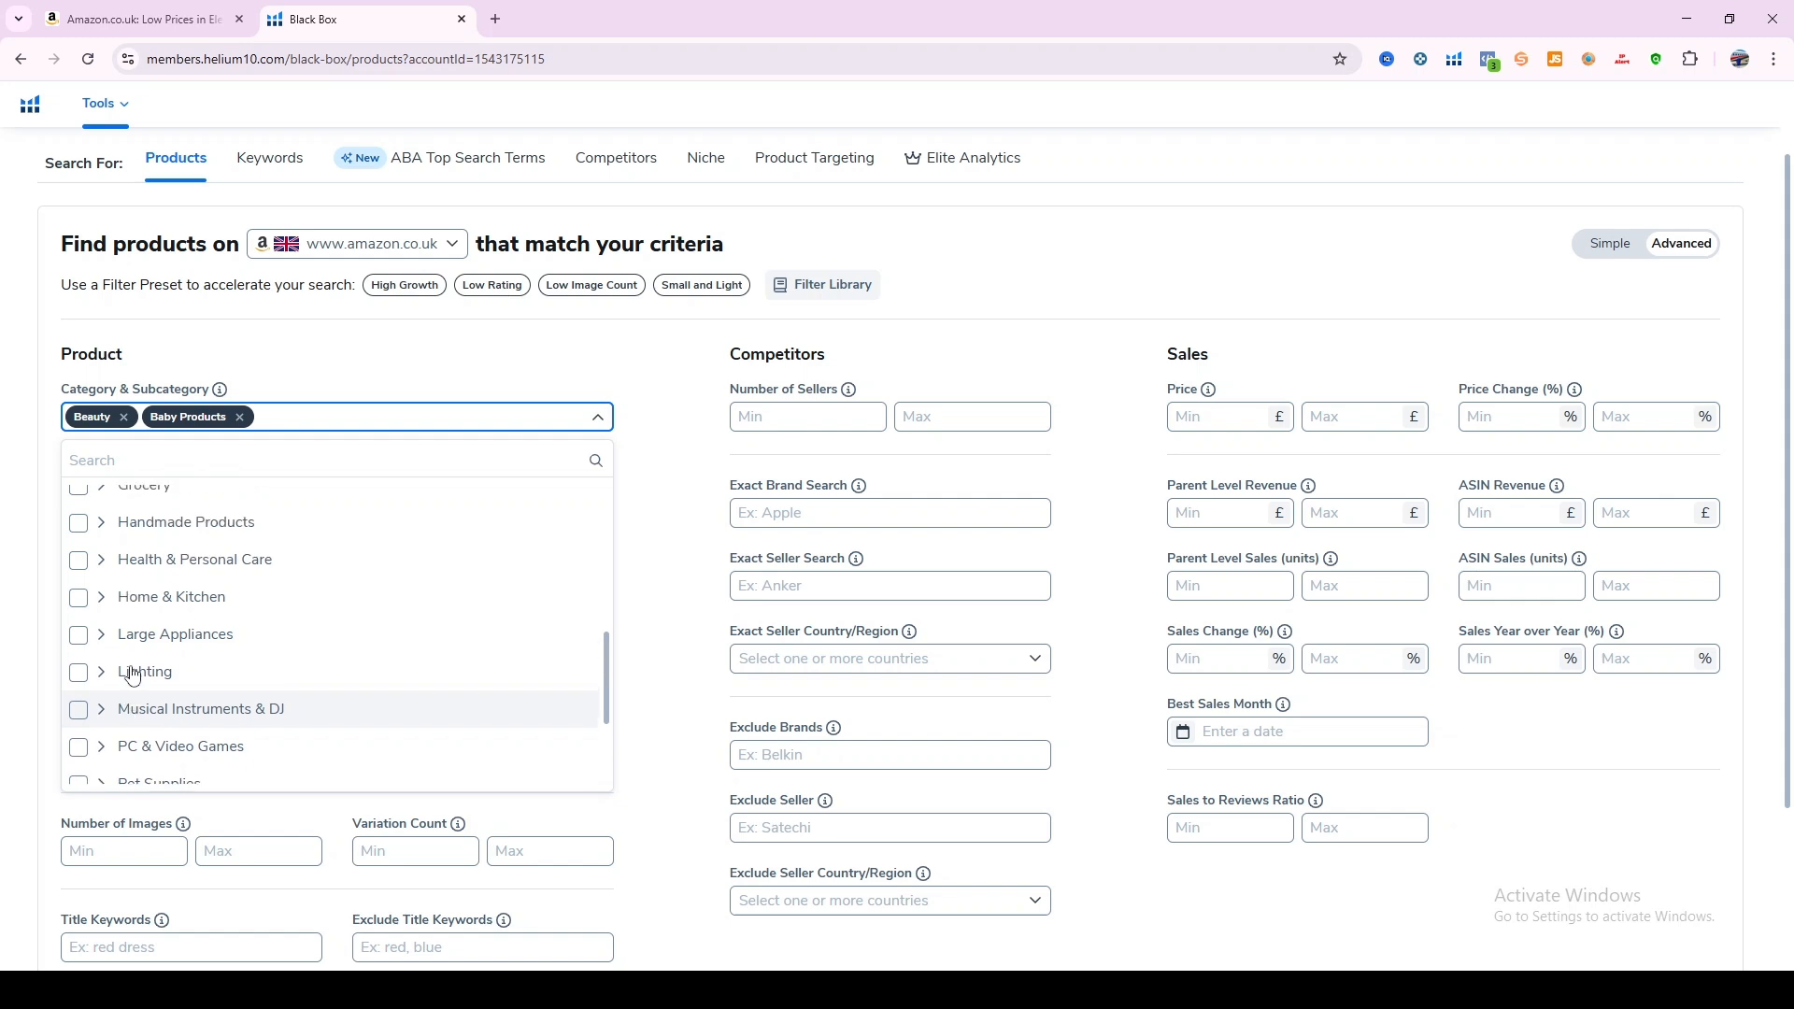
{"action": "left_click", "coordinate": [80, 618]}
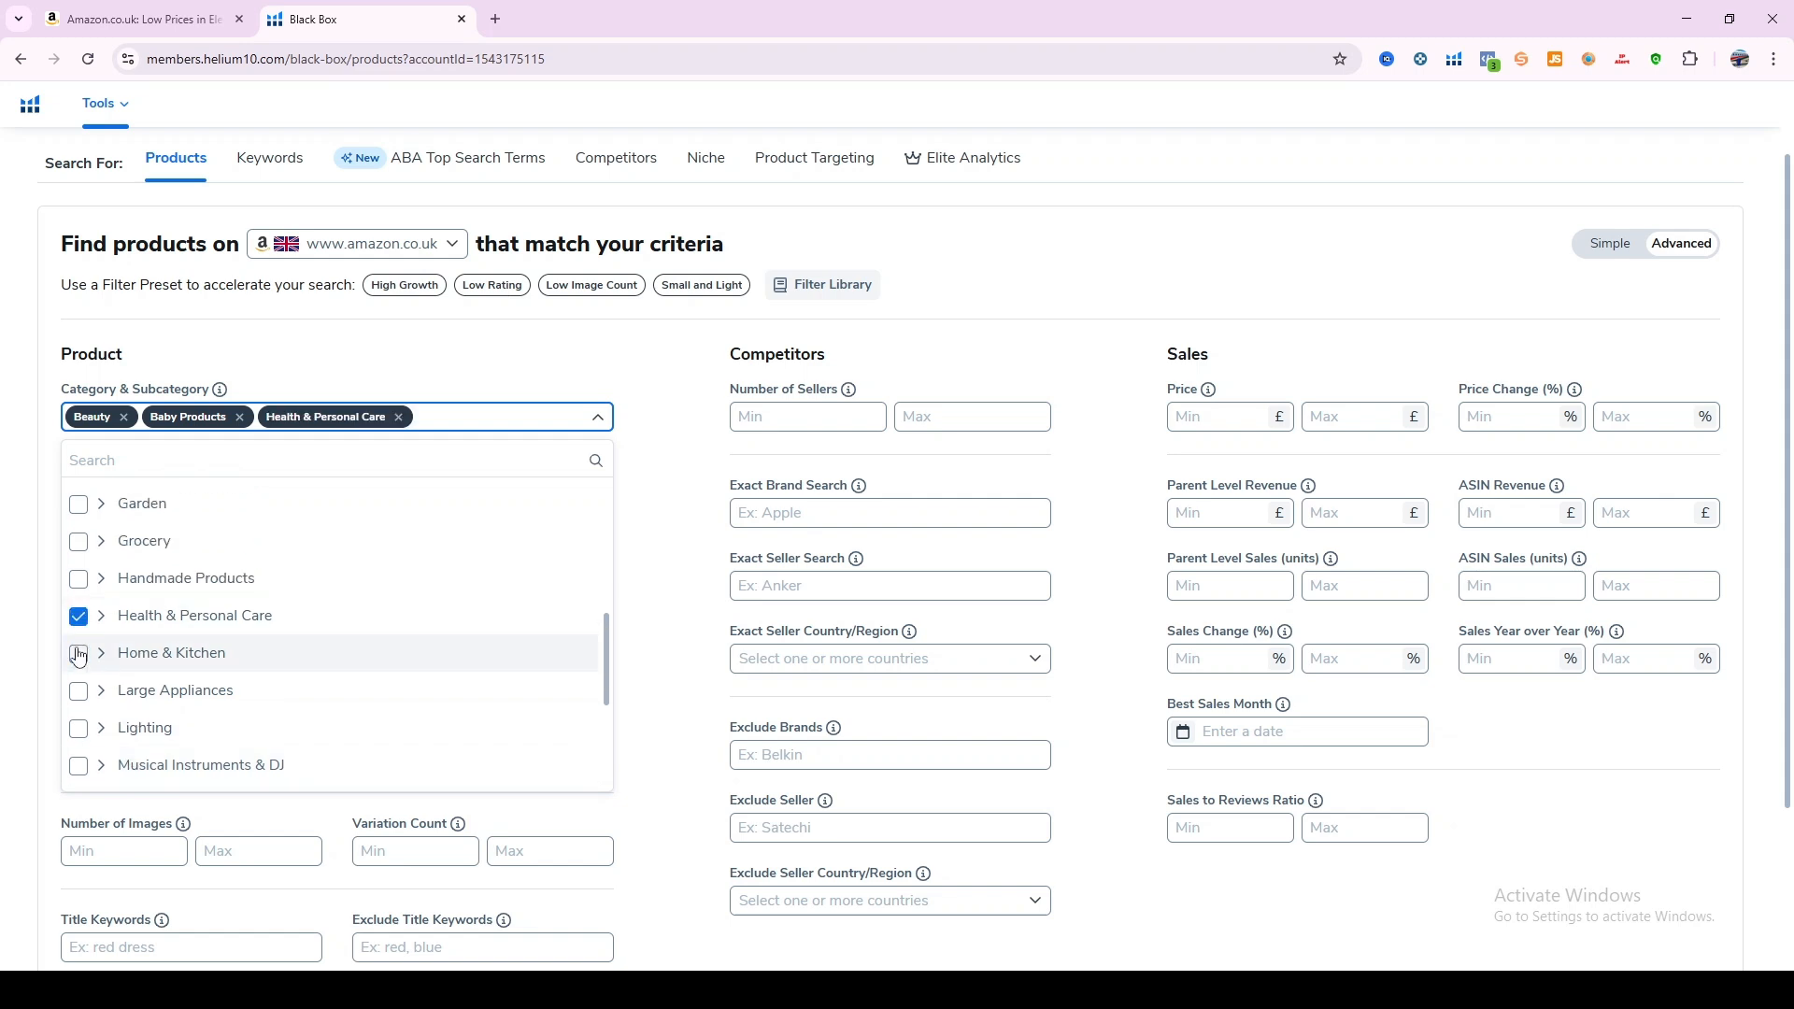
{"action": "left_click", "coordinate": [83, 658]}
Add the Toys & Games, Pet Supplies and Grocery categories to the category selection and close the list.
{"action": "scroll", "coordinate": [86, 663], "scroll_direction": "down", "scroll_amount": 3}
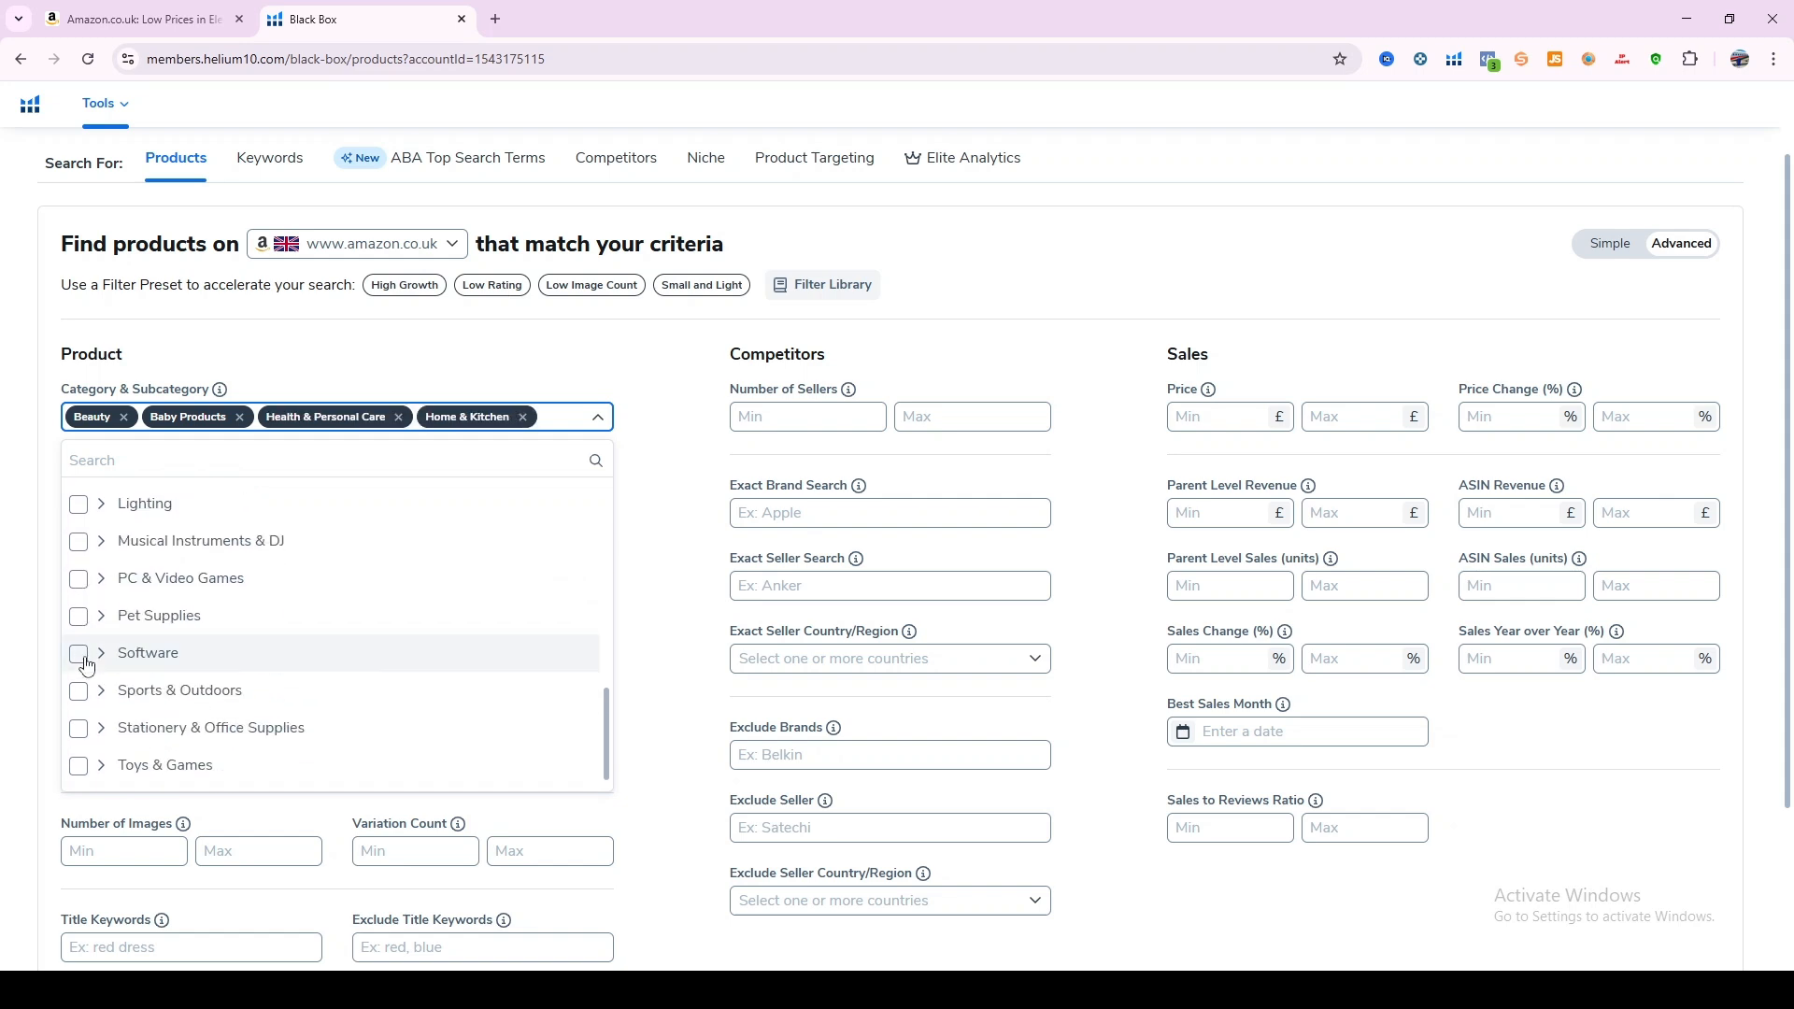
{"action": "scroll", "coordinate": [85, 663], "scroll_direction": "down", "scroll_amount": 2}
{"action": "left_click", "coordinate": [96, 581]}
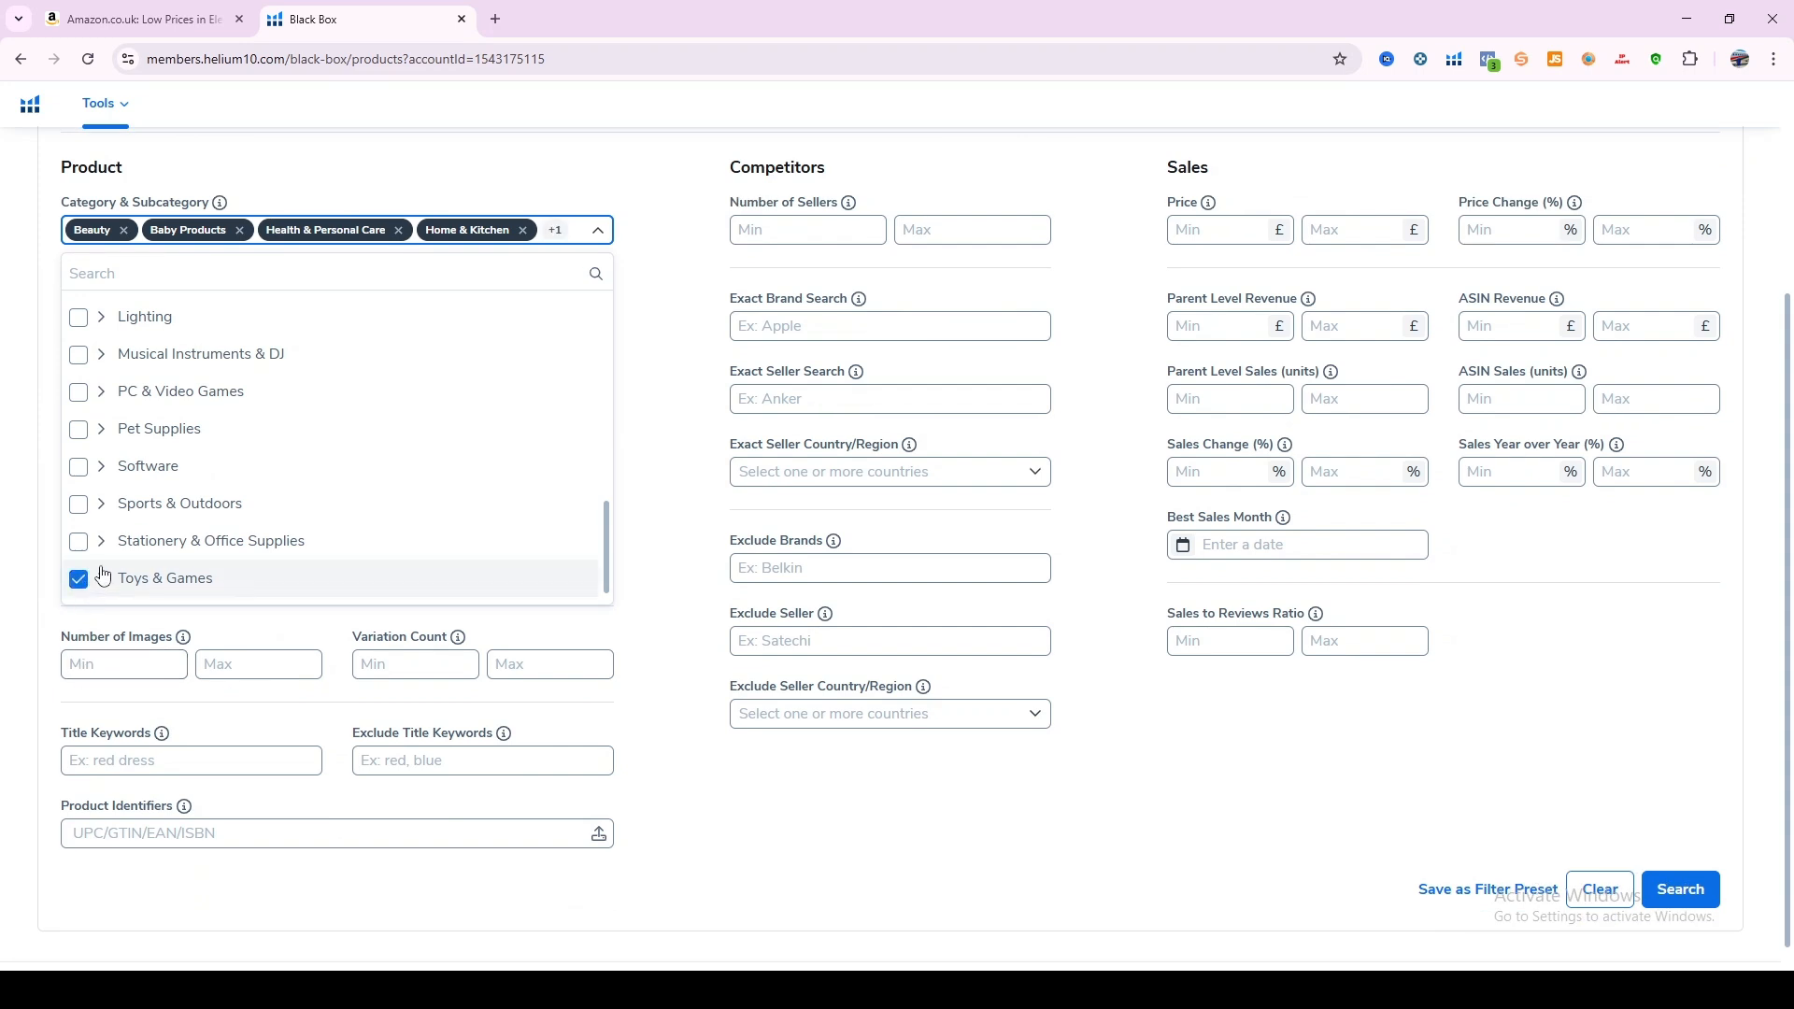
{"action": "left_click", "coordinate": [79, 429]}
{"action": "scroll", "coordinate": [202, 480], "scroll_direction": "up", "scroll_amount": 1}
{"action": "scroll", "coordinate": [202, 479], "scroll_direction": "up", "scroll_amount": 2}
{"action": "scroll", "coordinate": [202, 480], "scroll_direction": "up", "scroll_amount": 3}
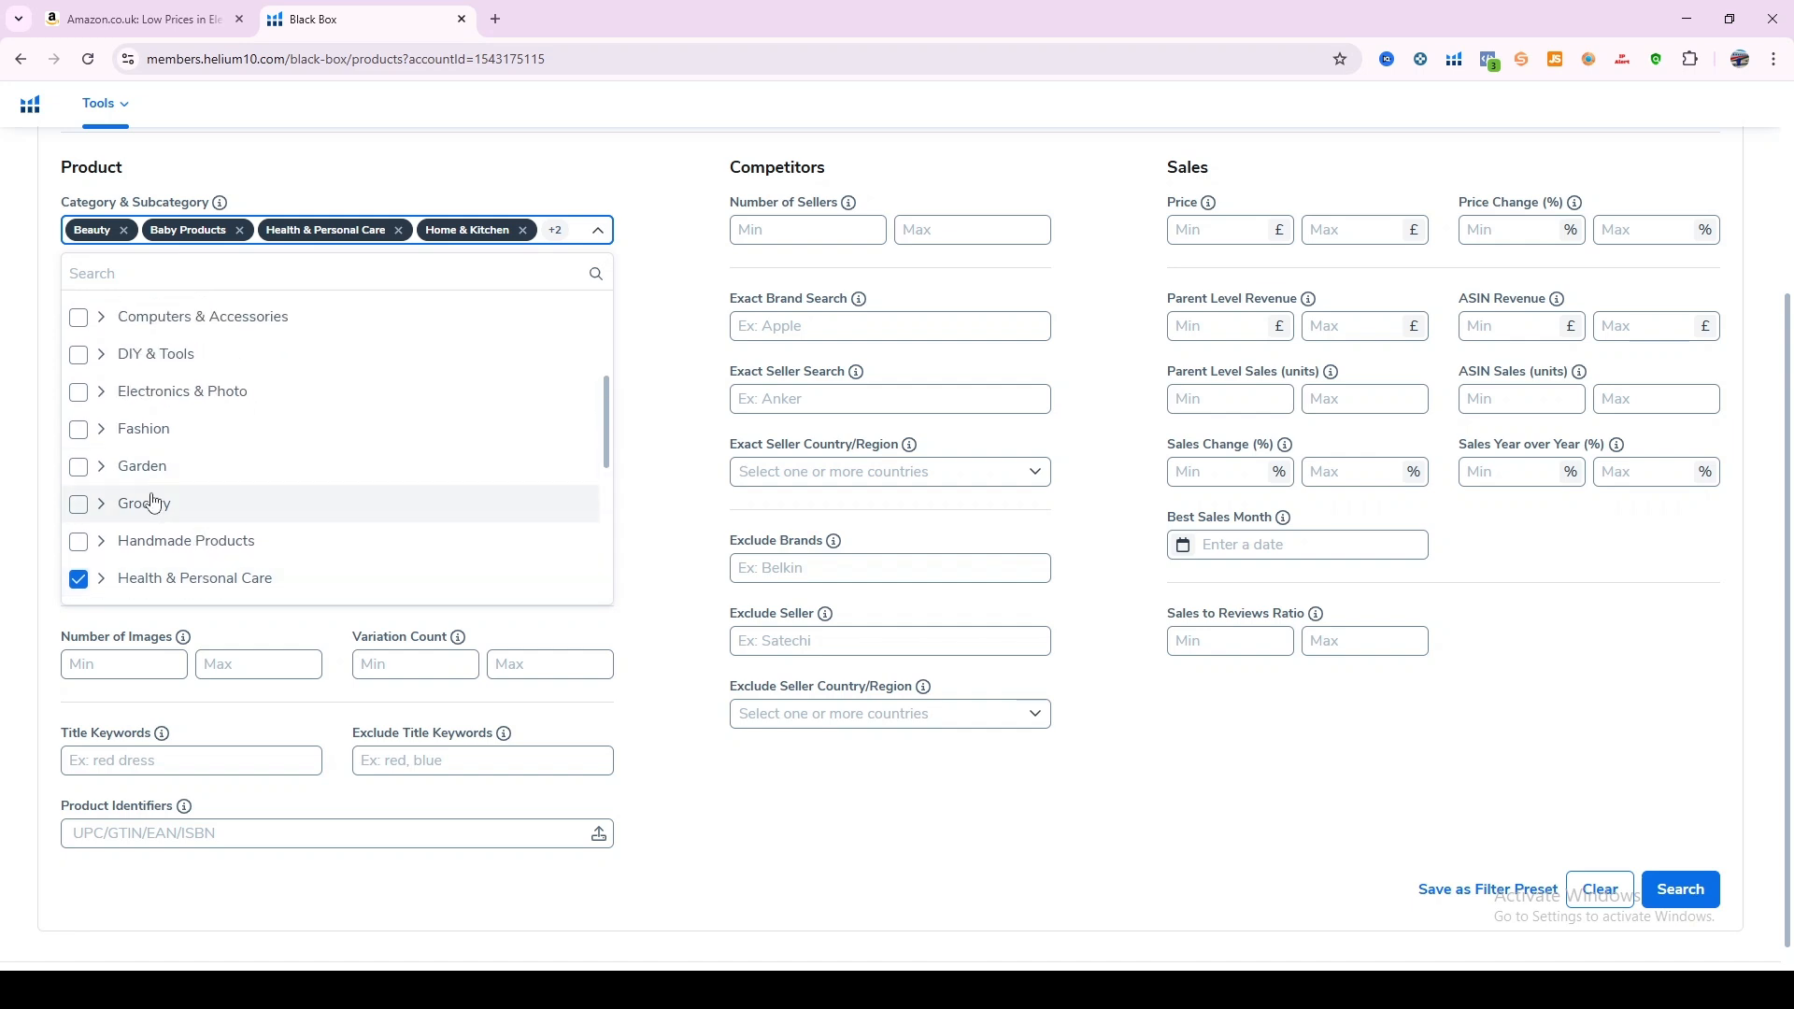
{"action": "left_click", "coordinate": [77, 512]}
{"action": "scroll", "coordinate": [196, 504], "scroll_direction": "up", "scroll_amount": 3}
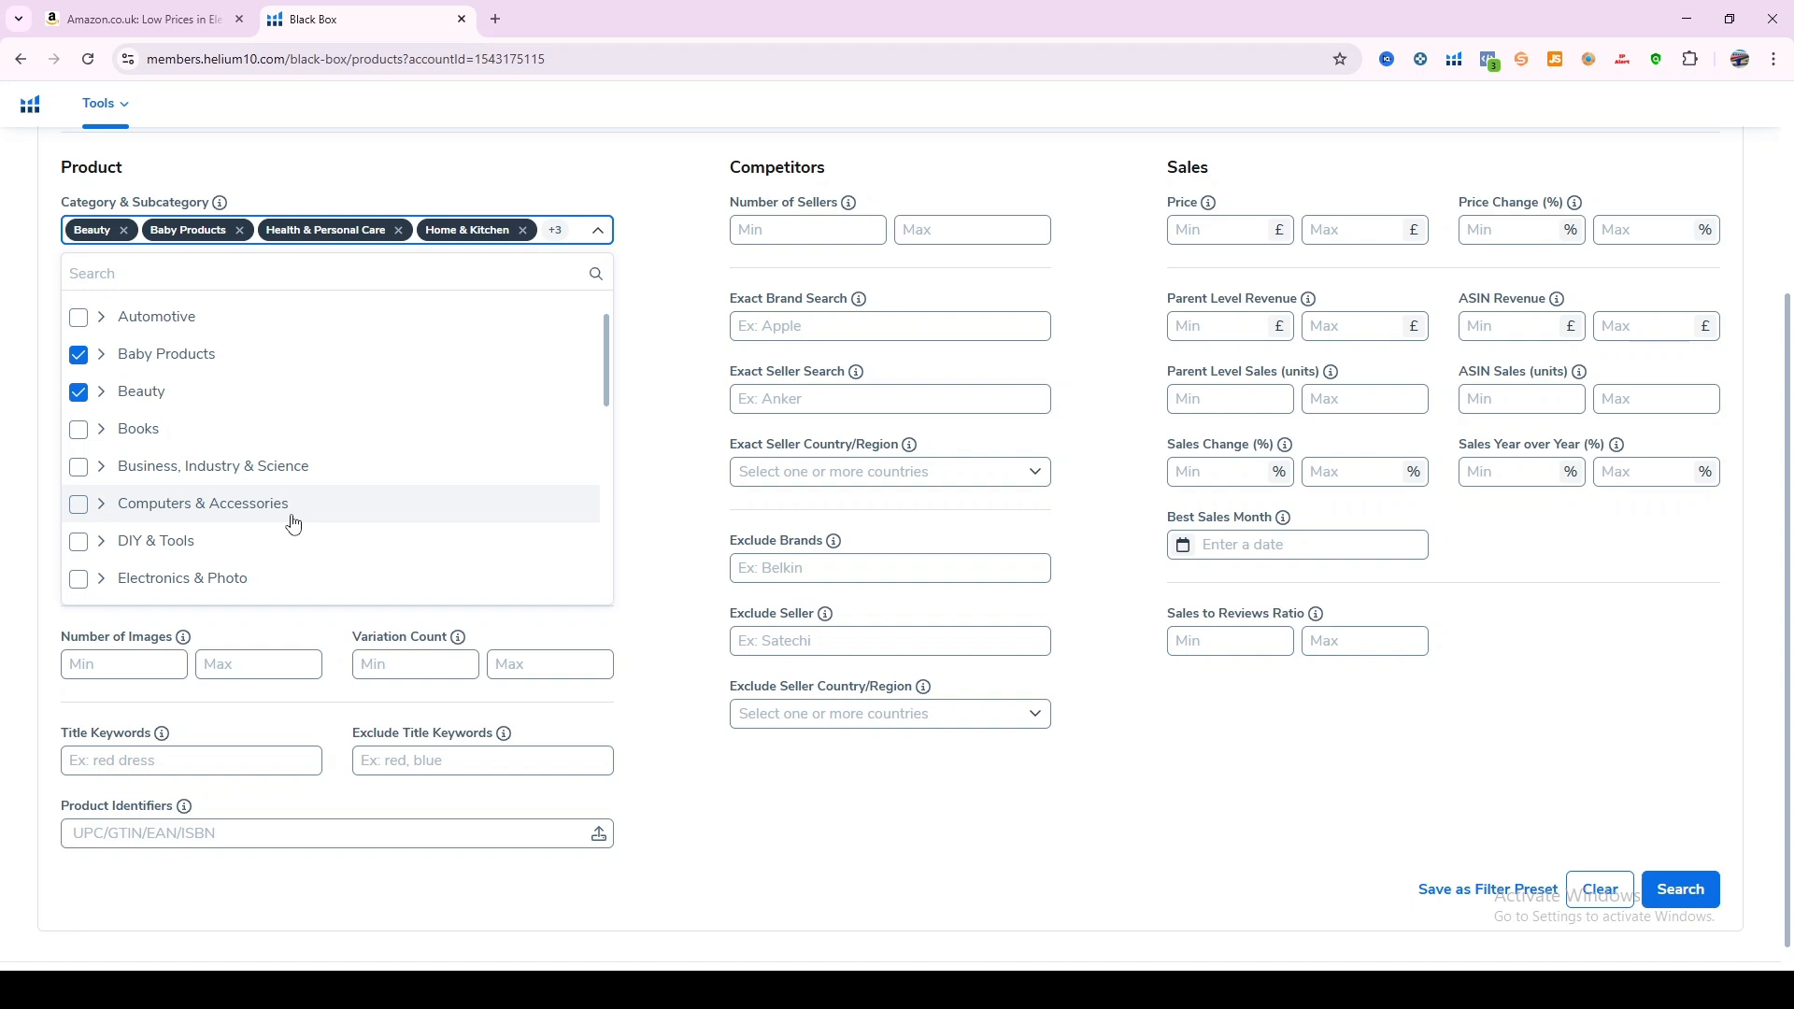
{"action": "left_click", "coordinate": [686, 494]}
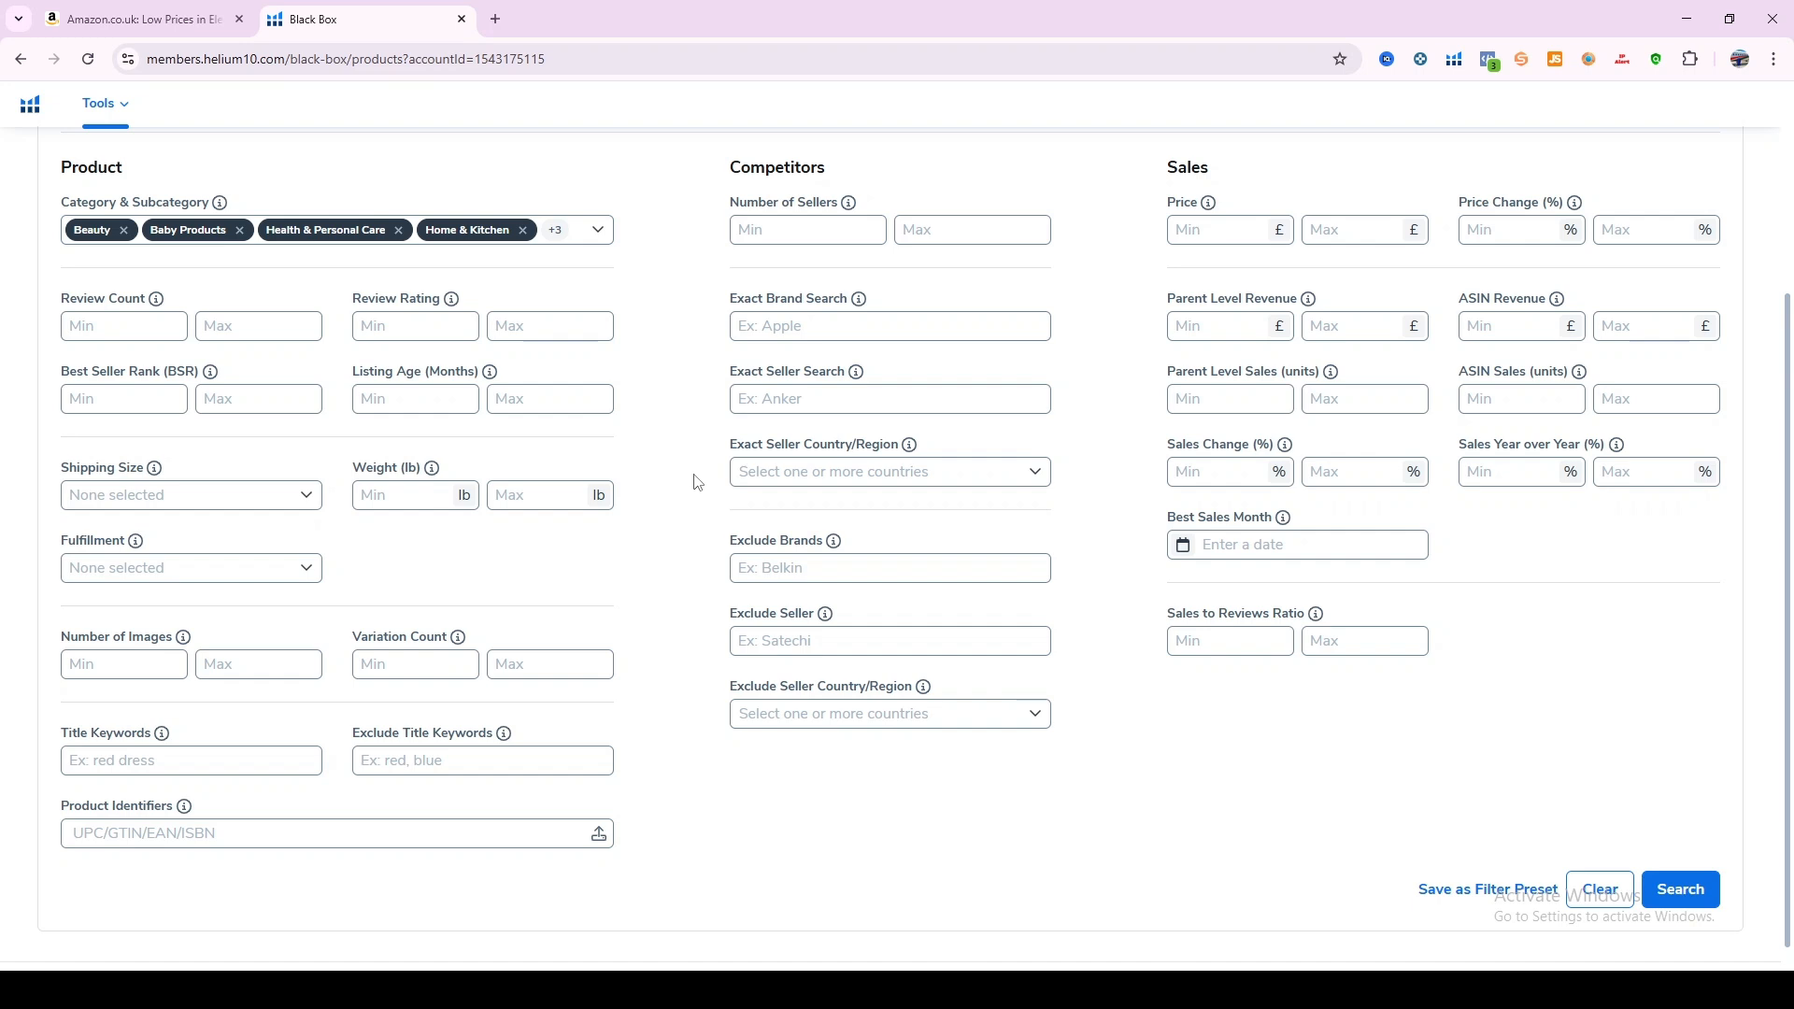
{"action": "left_click", "coordinate": [144, 325]}
{"action": "left_click", "coordinate": [275, 330]}
{"action": "type", "text": "350"}
{"action": "key", "text": "BackSpace"}
{"action": "key", "text": "BackSpace"}
{"action": "key", "text": "BackSpace"}
{"action": "left_click", "coordinate": [145, 325]}
{"action": "type", "text": "40"}
{"action": "key", "text": "BackSpace"}
Set the maximum review count to 350 and the maximum Best Seller Rank to 15000.
{"action": "left_click", "coordinate": [216, 329]}
{"action": "type", "text": "350"}
{"action": "left_click", "coordinate": [218, 407]}
{"action": "type", "text": "15000"}
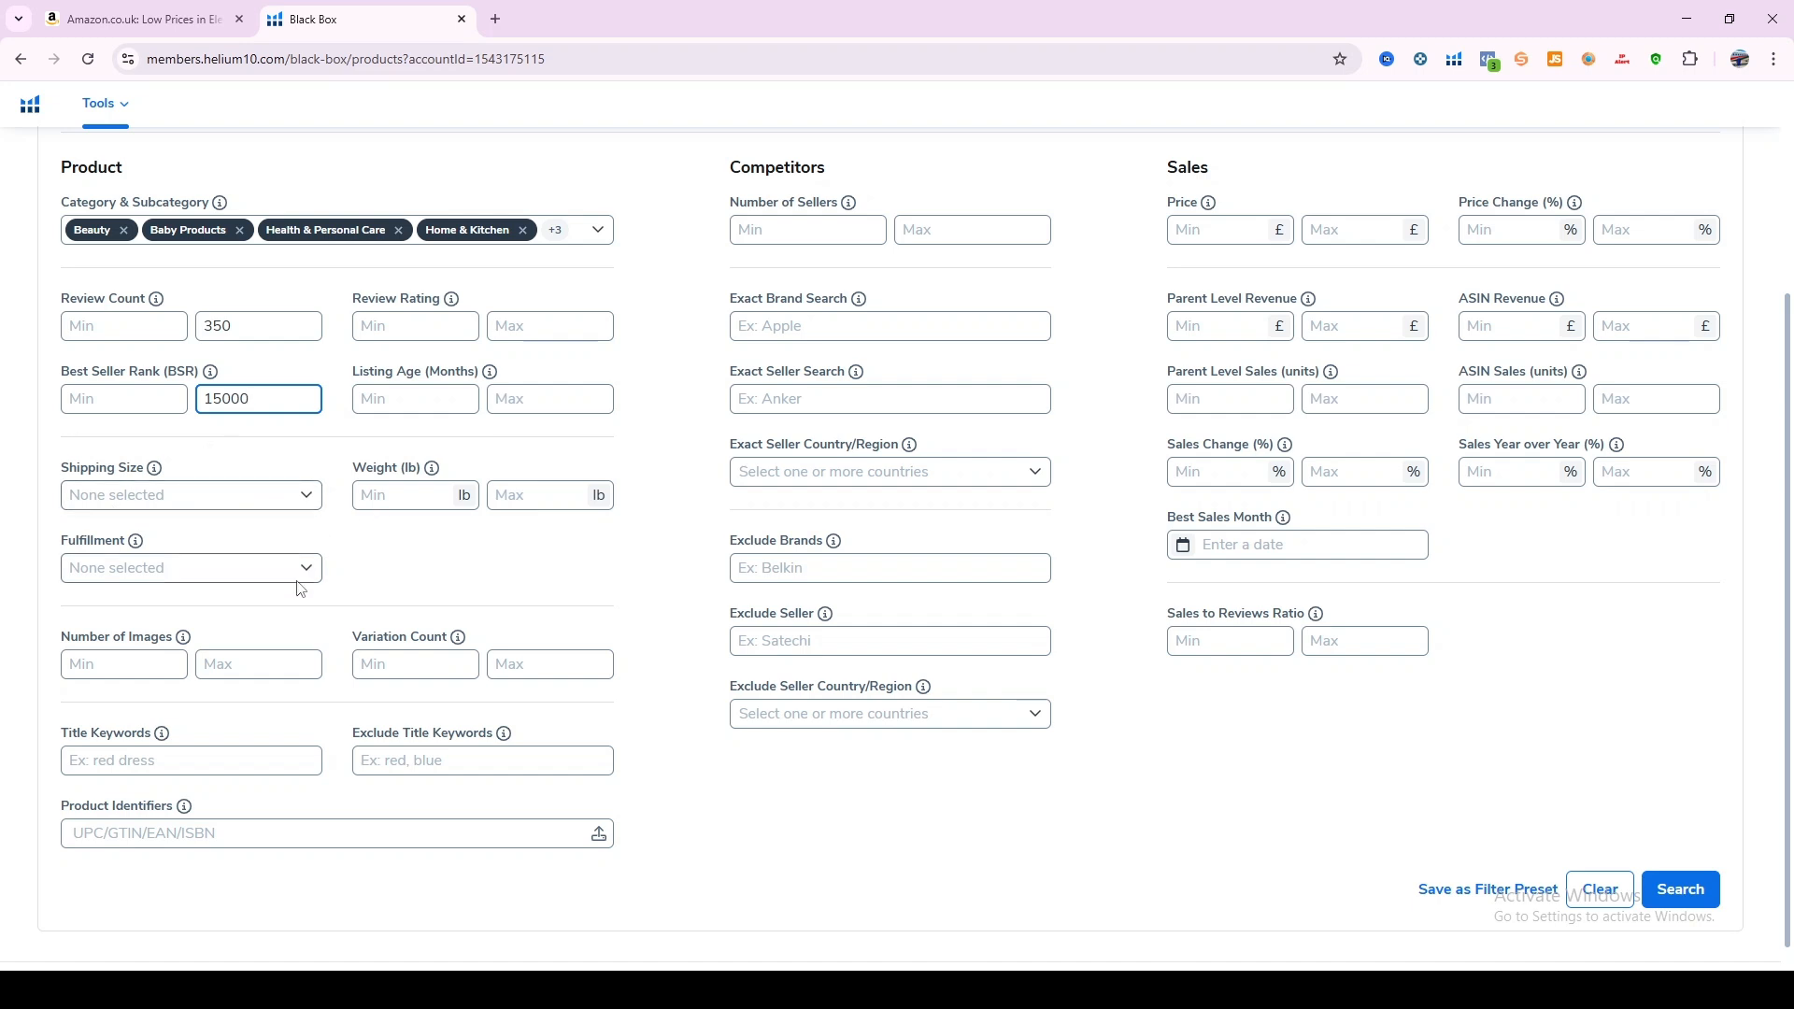
Restrict the fulfillment filter to FBA and FBM.
{"action": "left_click", "coordinate": [252, 571]}
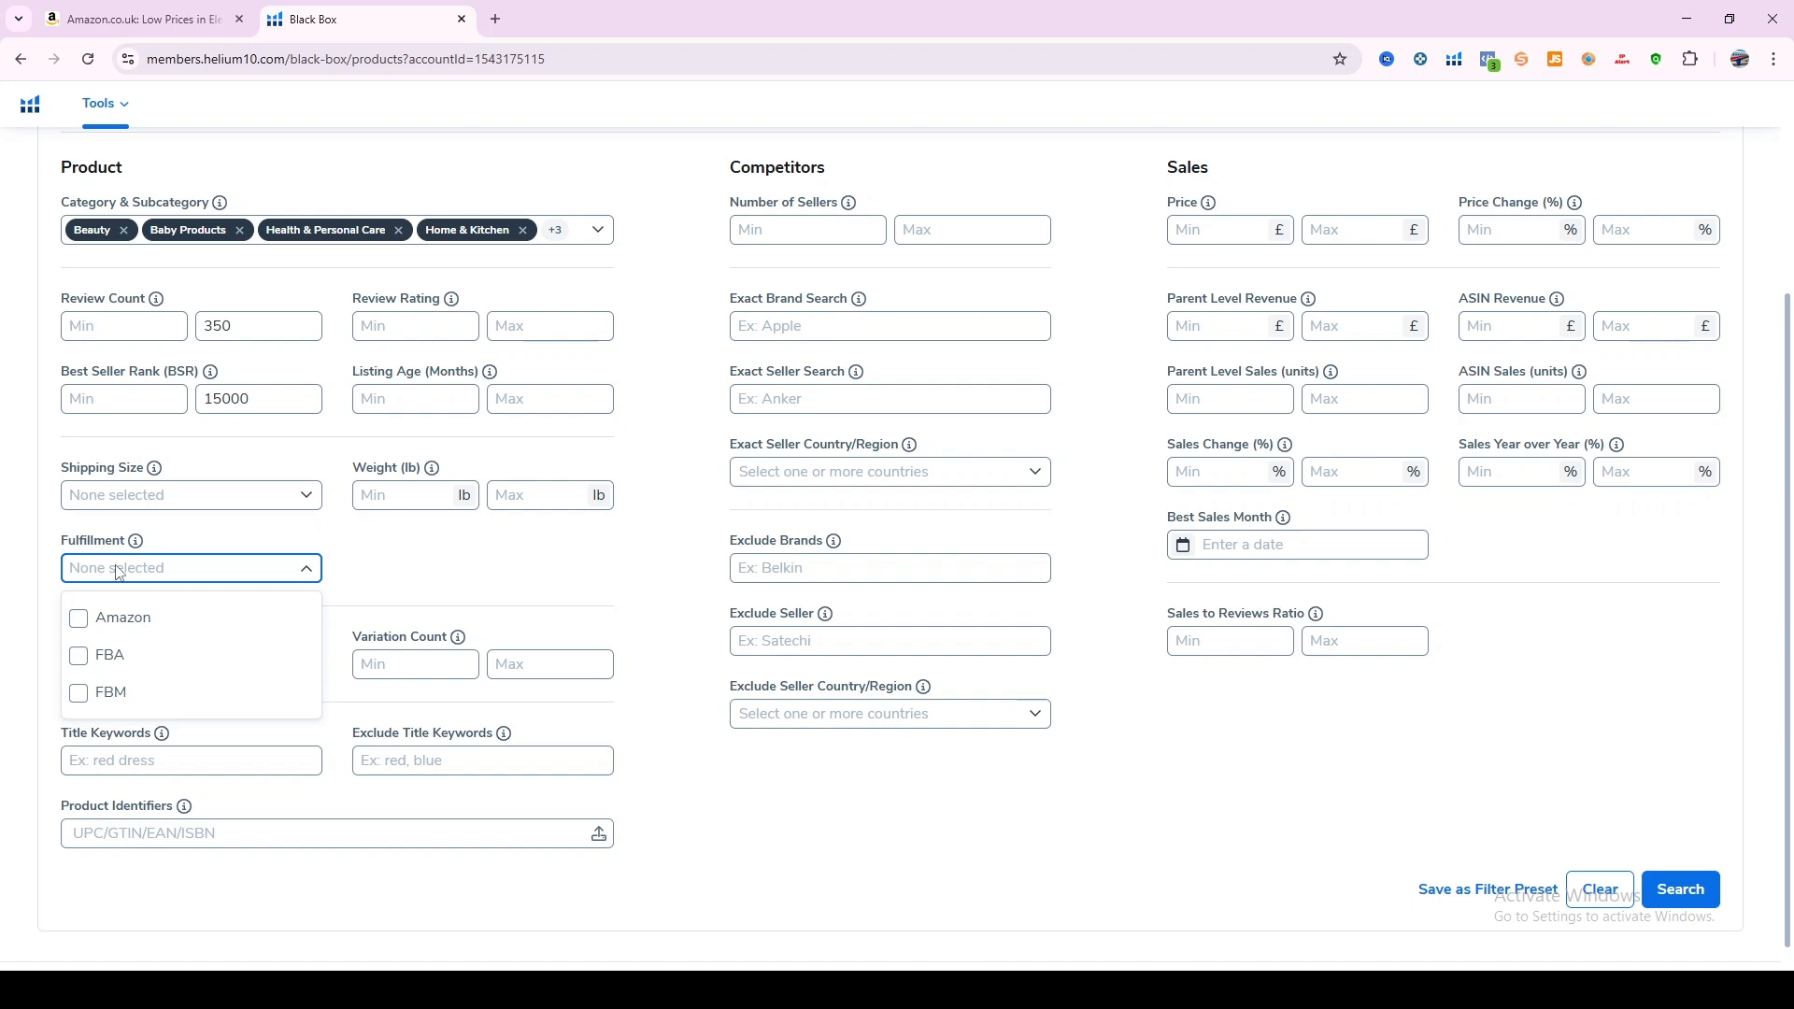
{"action": "left_click", "coordinate": [78, 664]}
{"action": "left_click", "coordinate": [79, 733]}
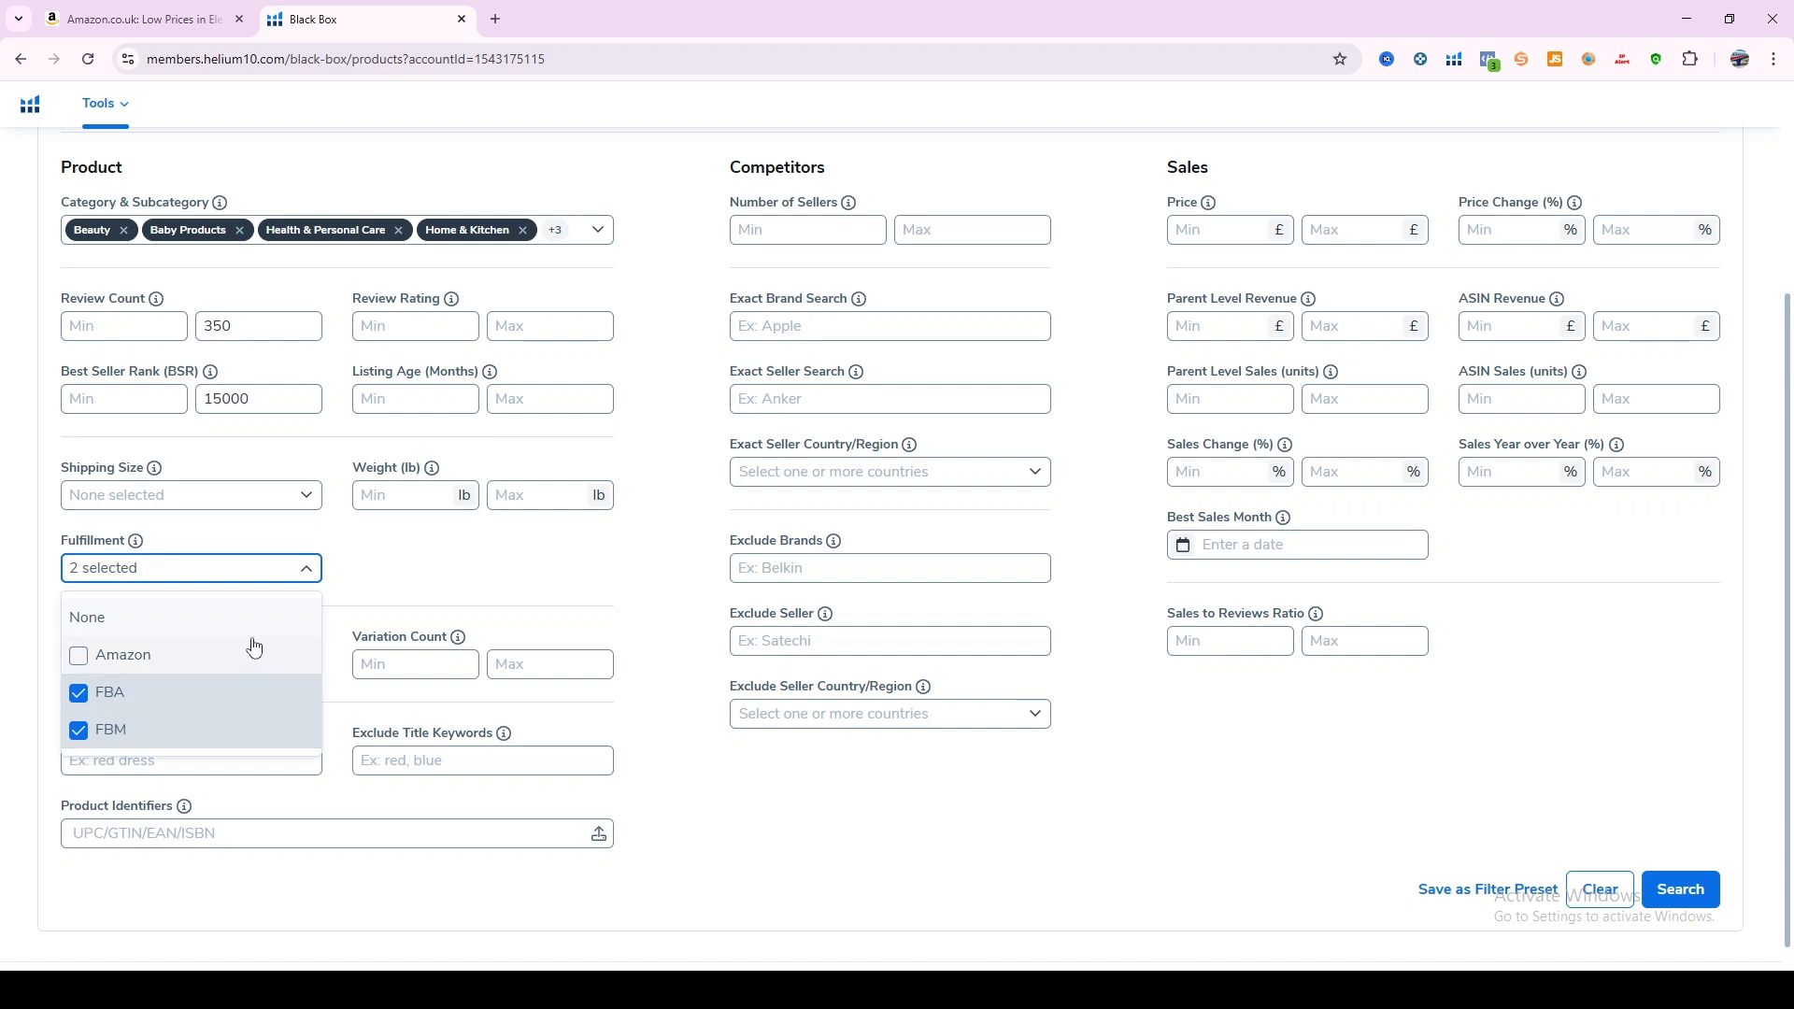
{"action": "left_click", "coordinate": [712, 786]}
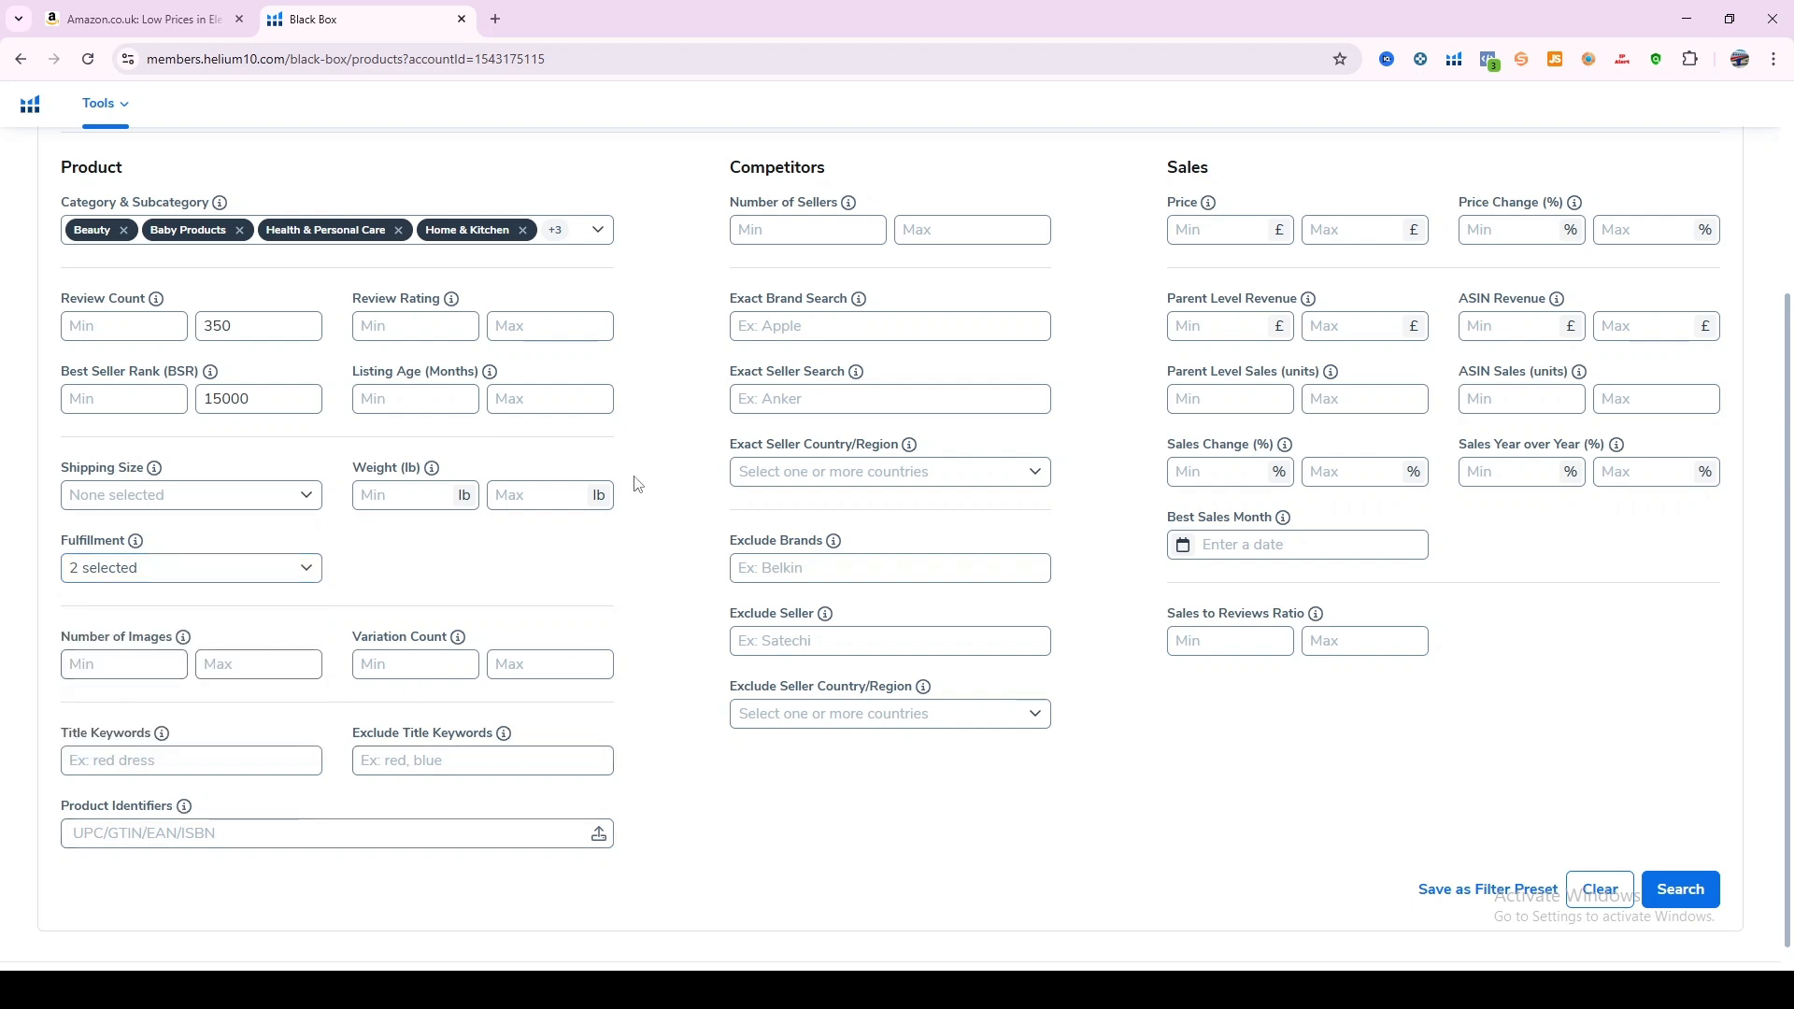
Set the number of sellers to a minimum of 3 and a maximum of 15.
{"action": "left_click", "coordinate": [794, 234]}
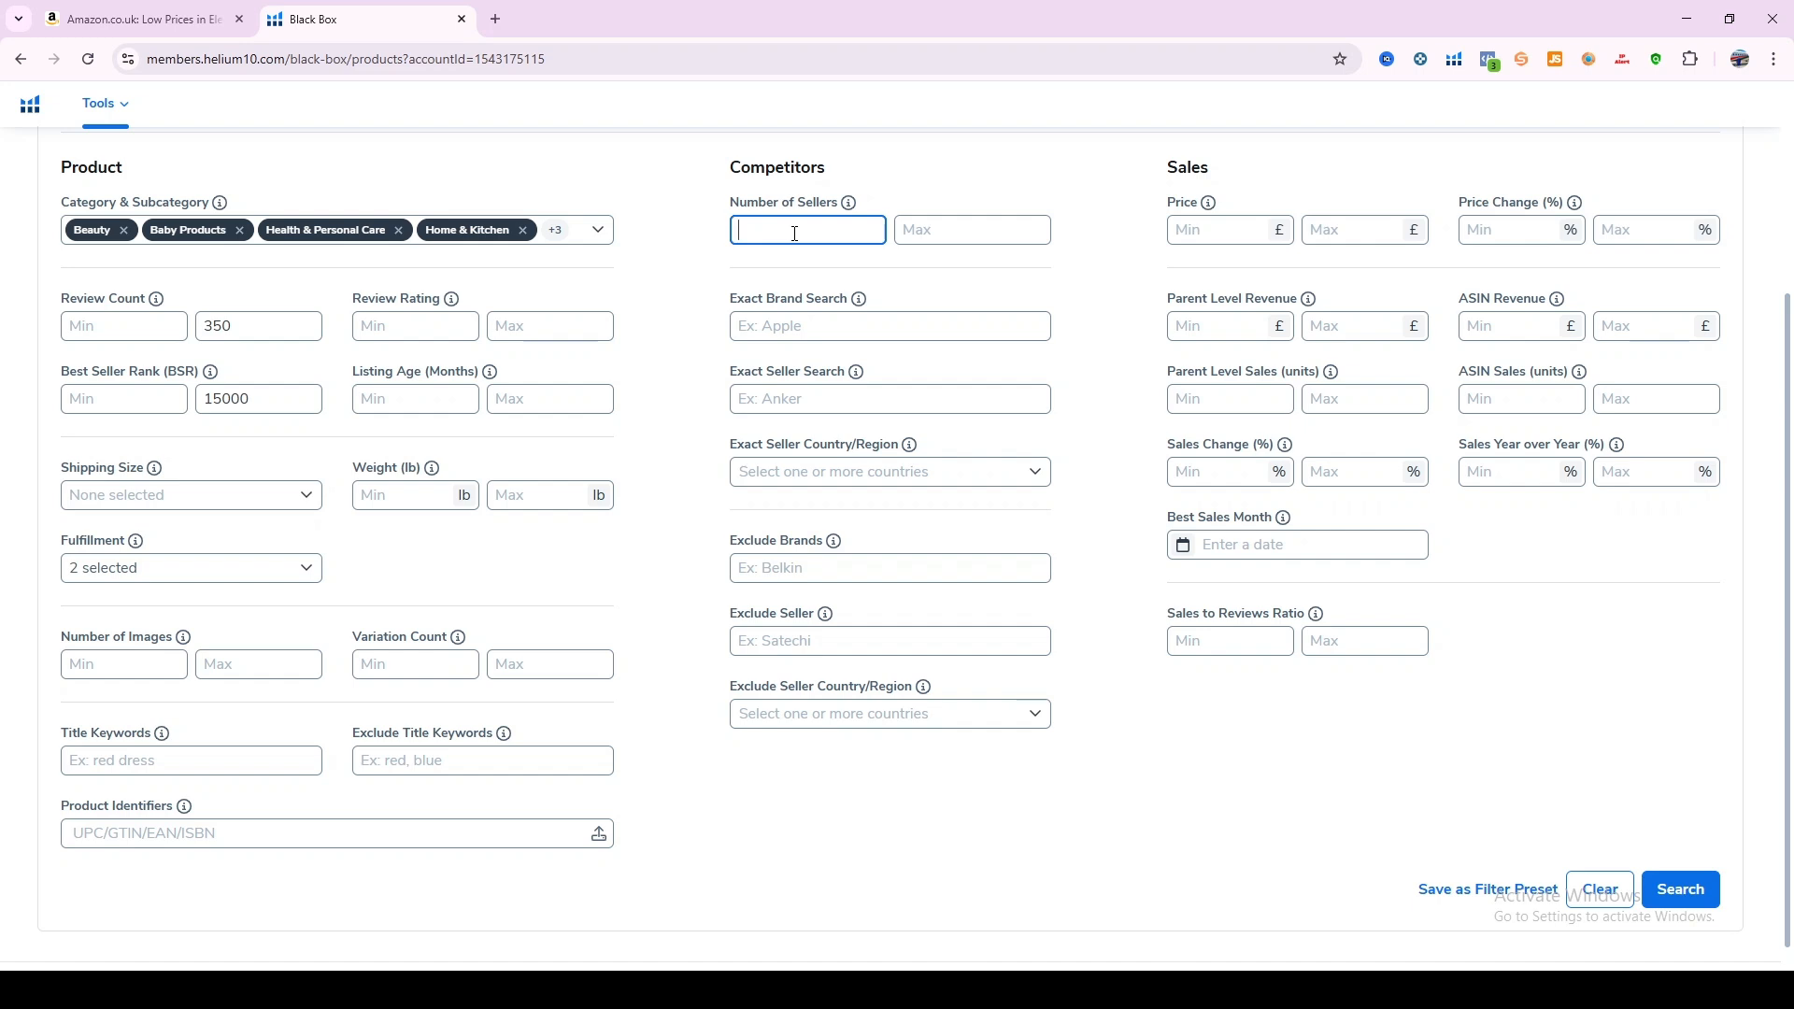
{"action": "type", "text": "3"}
{"action": "left_click", "coordinate": [925, 224]}
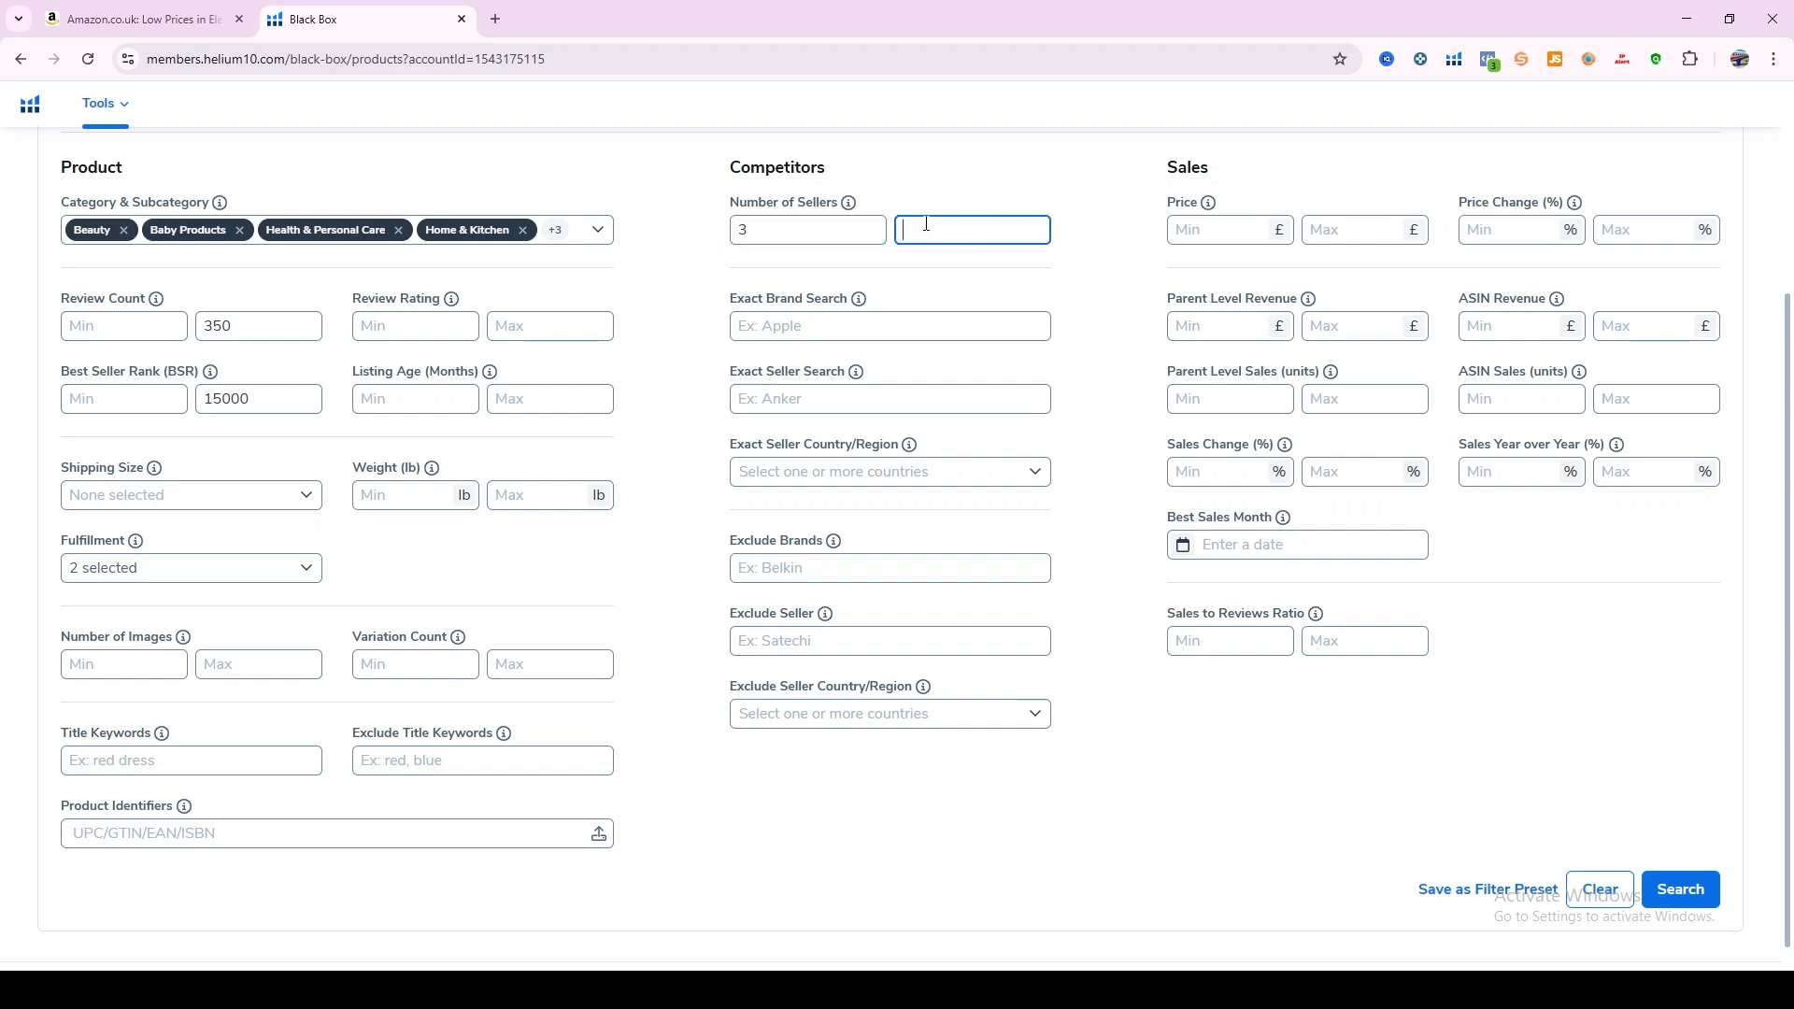
{"action": "type", "text": "150"}
{"action": "key", "text": "BackSpace"}
Set the price range to a minimum of £20 and a maximum of £80.
{"action": "left_click", "coordinate": [1206, 238]}
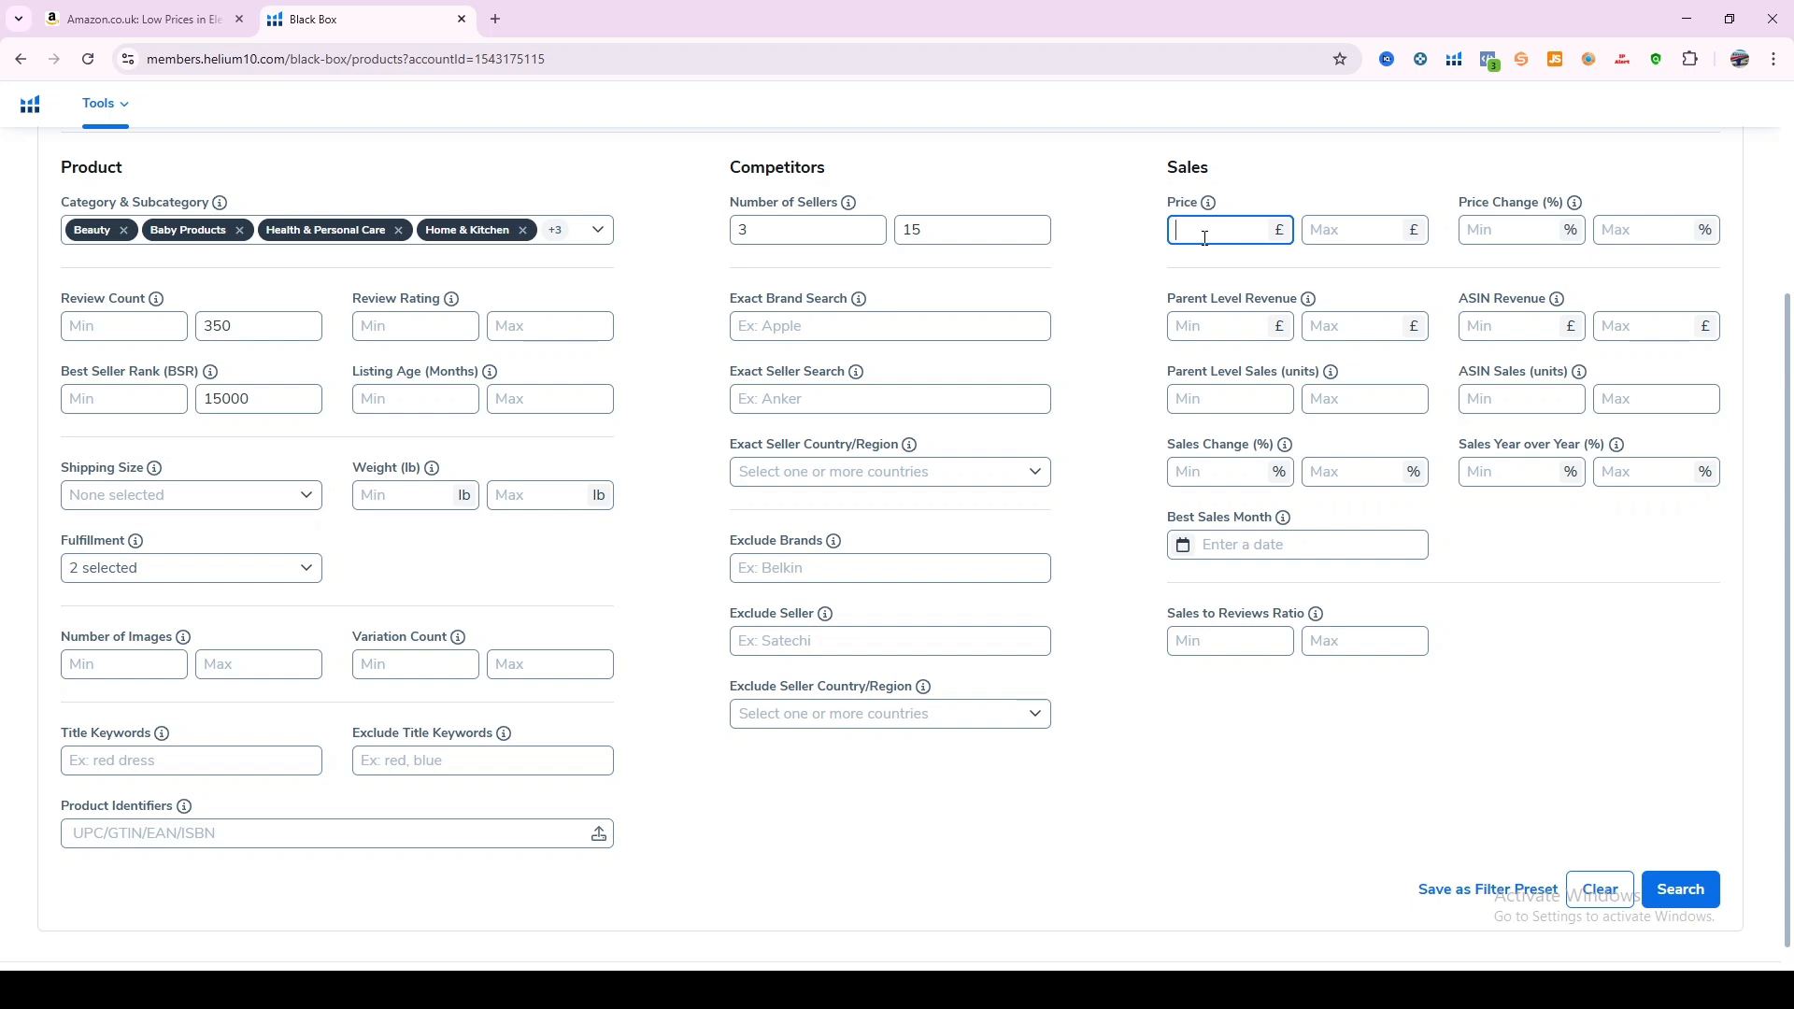
{"action": "type", "text": "20"}
{"action": "left_click", "coordinate": [1351, 227]}
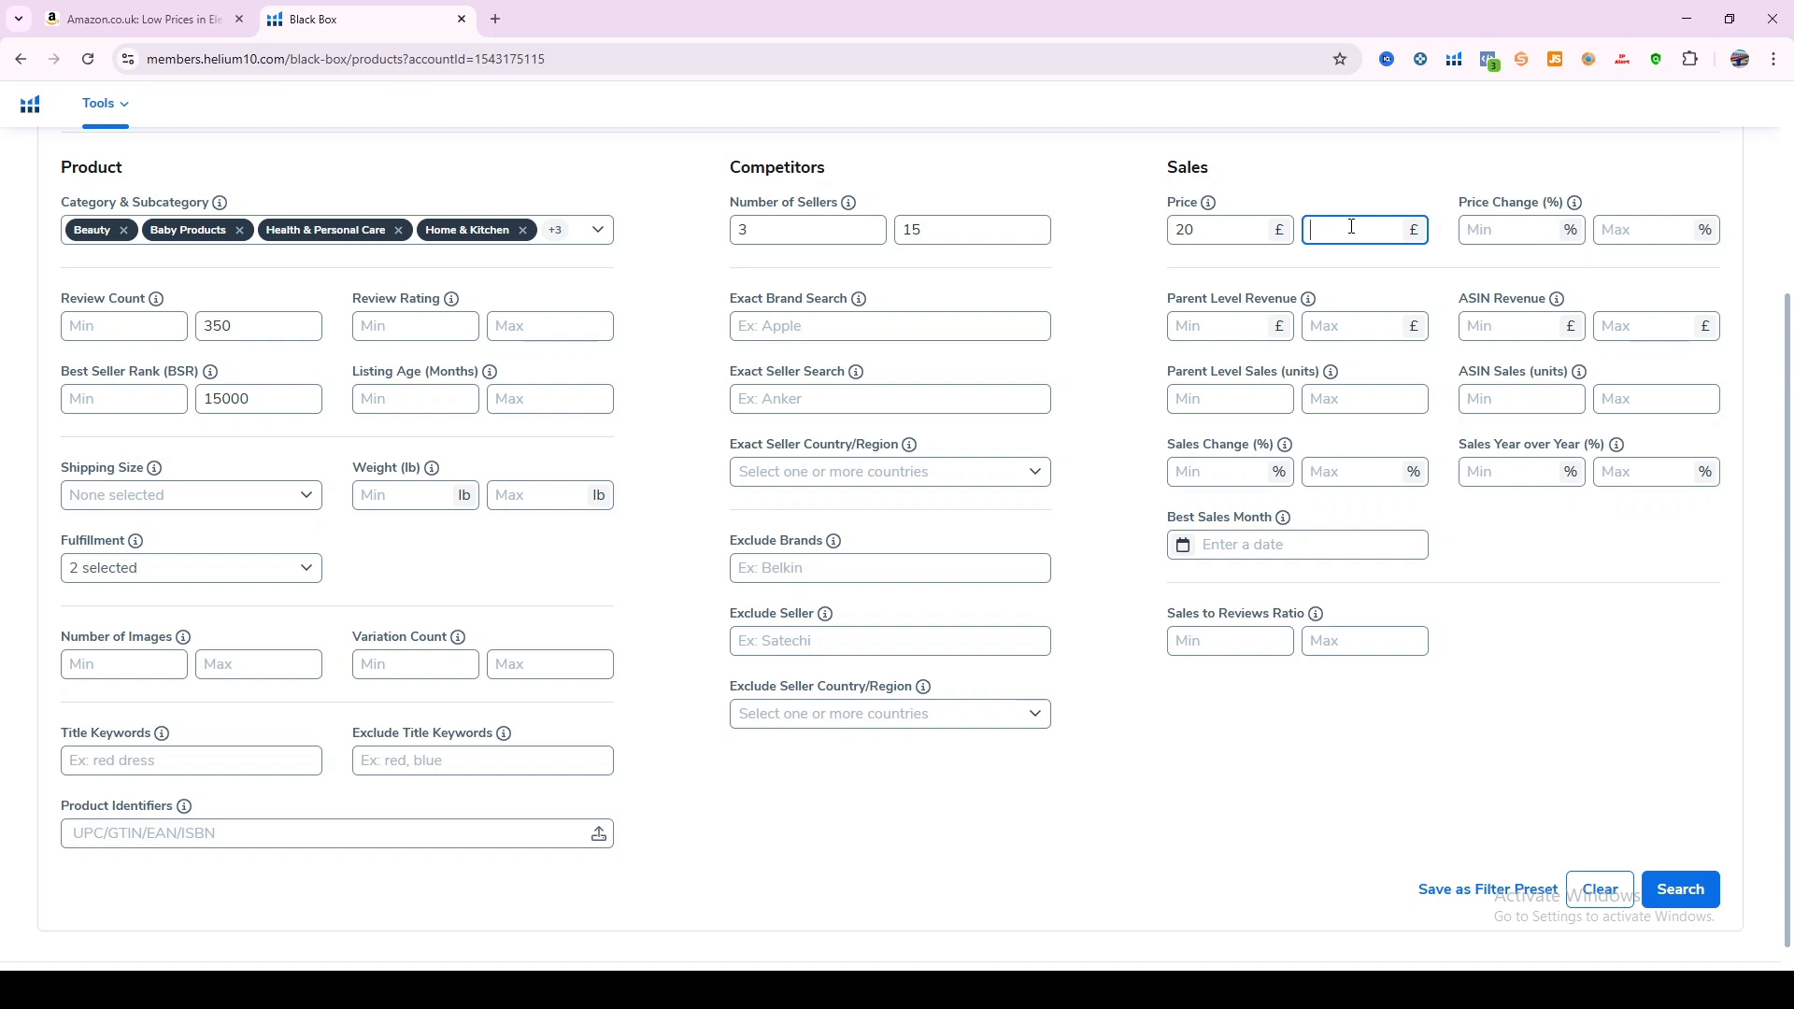
{"action": "type", "text": "80"}
Set the parent level revenue range to a minimum of £2500 and a maximum of £30000.
{"action": "left_click", "coordinate": [1200, 325]}
{"action": "type", "text": "25"}
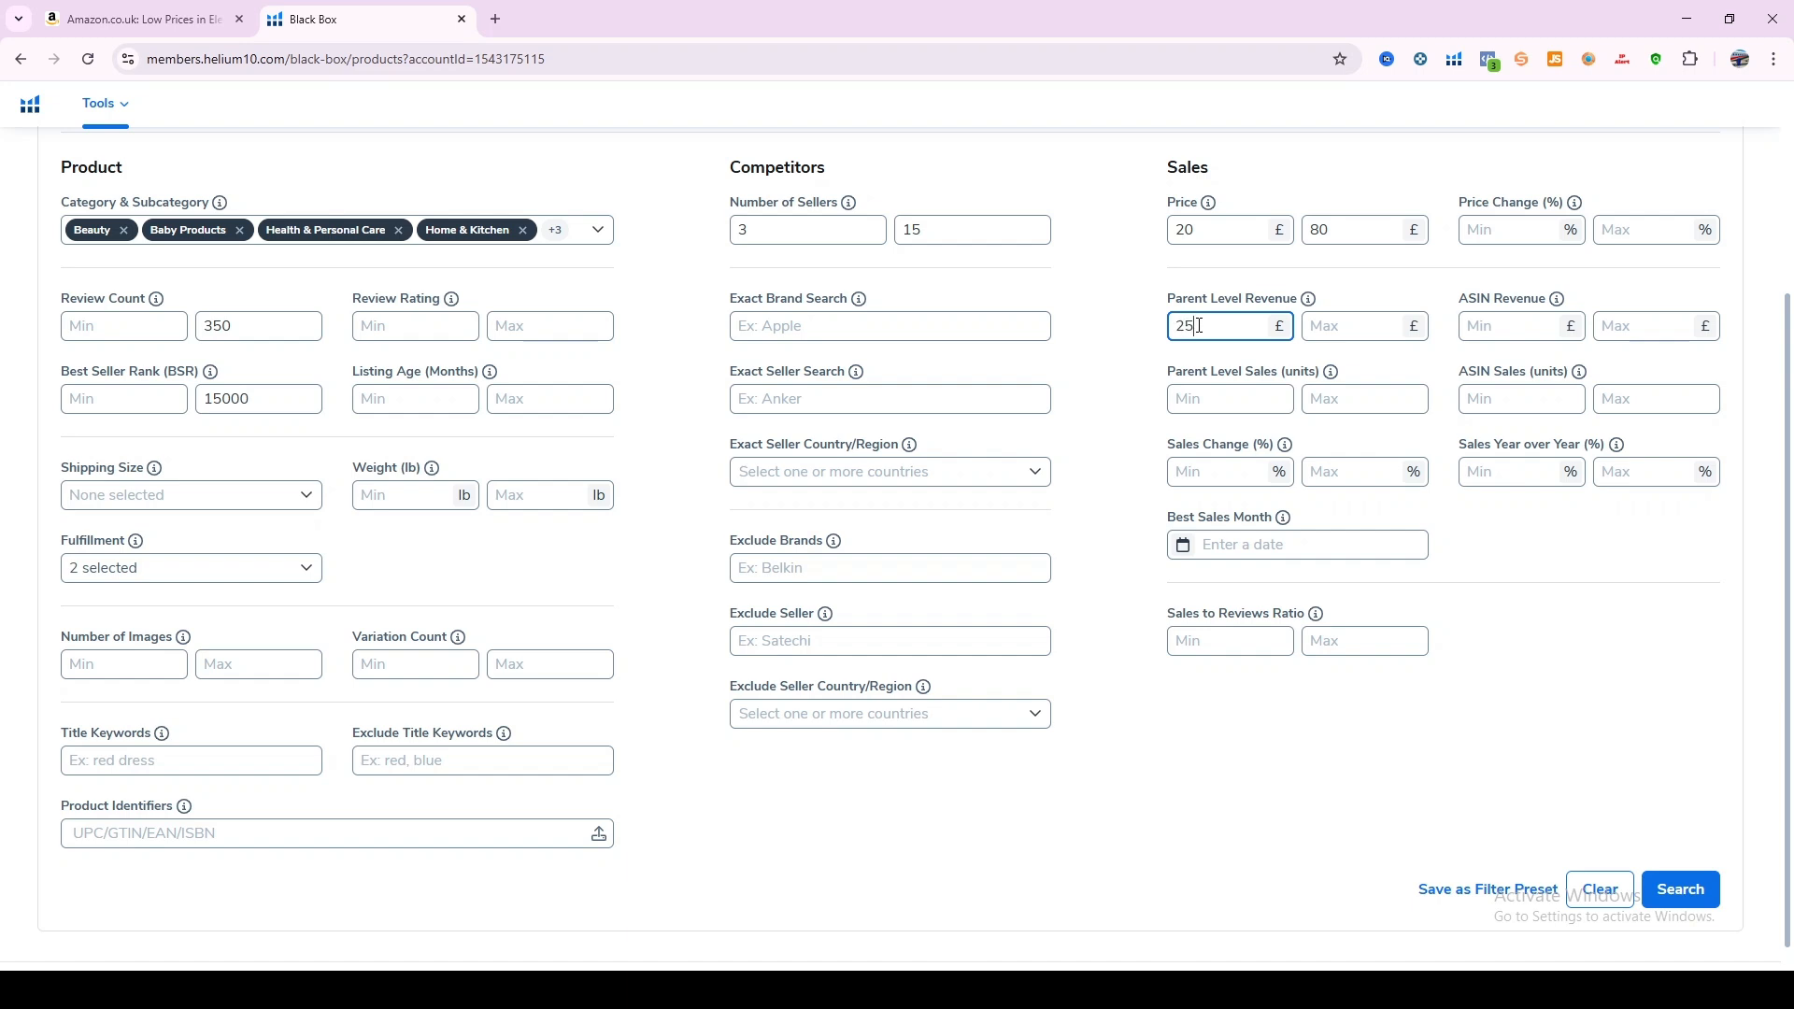
{"action": "type", "text": "00"}
{"action": "key", "text": "Tab"}
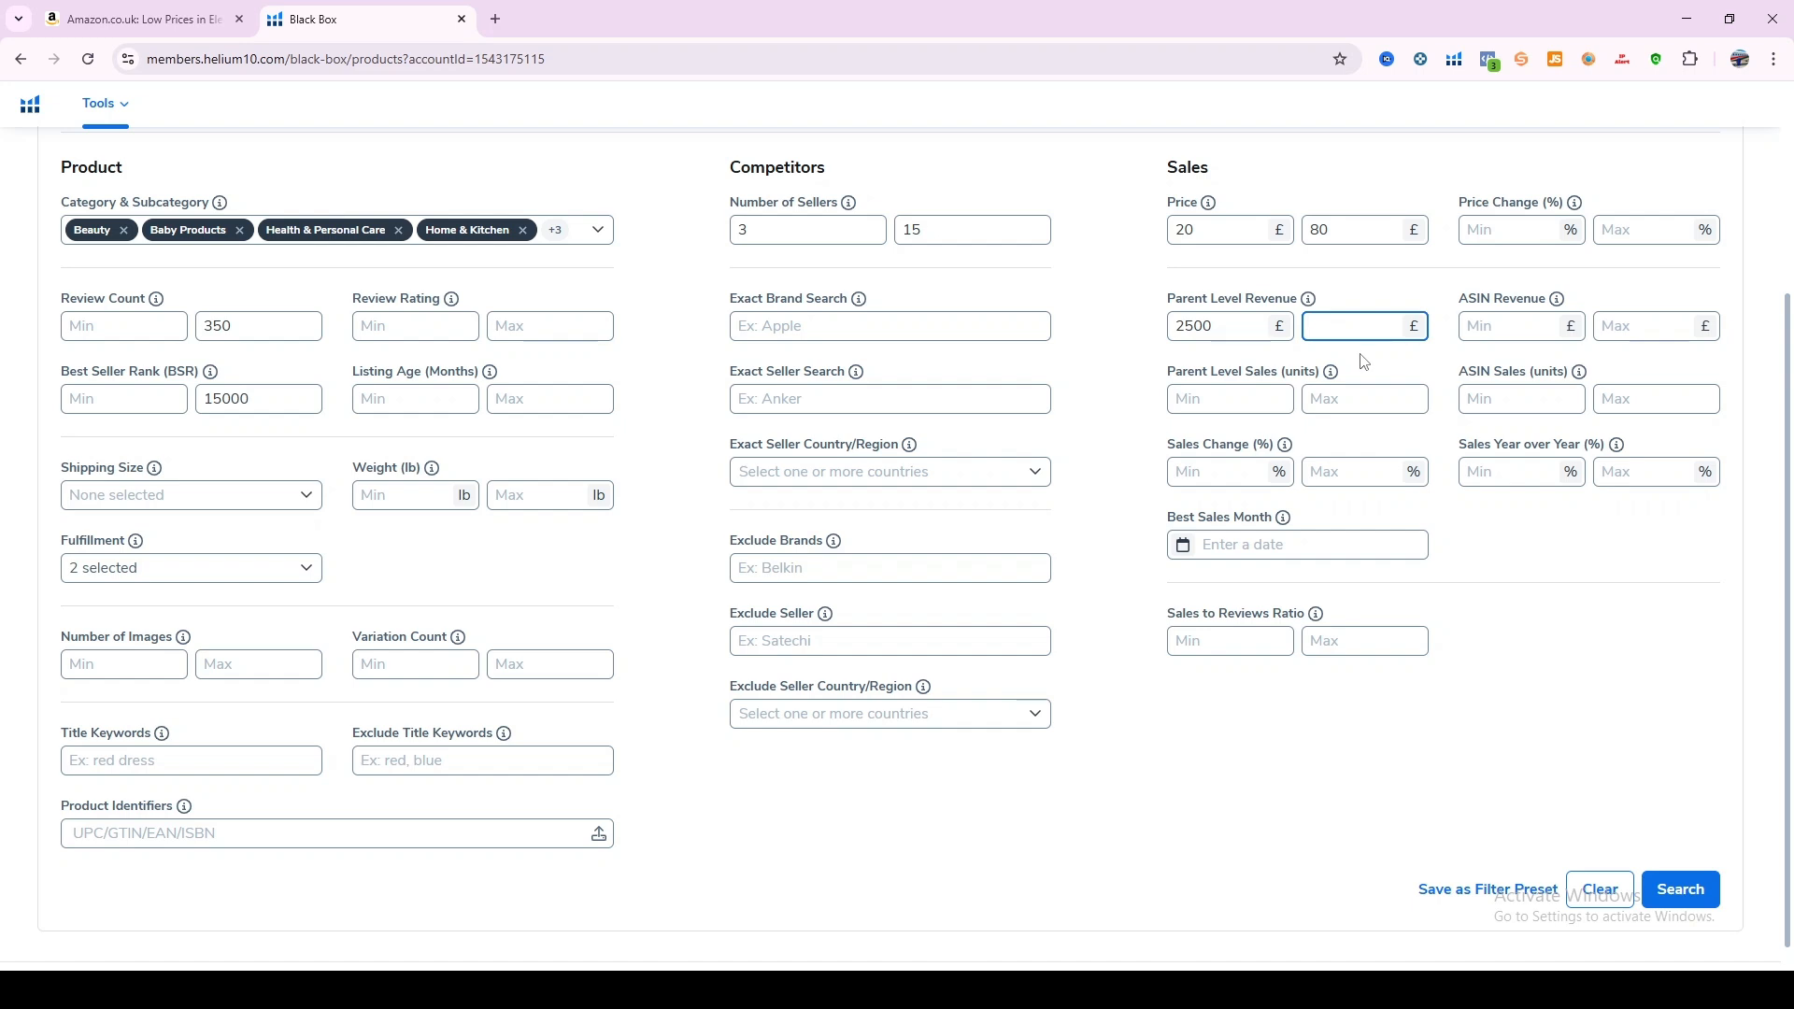
{"action": "type", "text": "30000"}
Set parent level sales to between 250 and 1000 units and run the product search.
{"action": "left_click", "coordinate": [1236, 407]}
{"action": "type", "text": "25"}
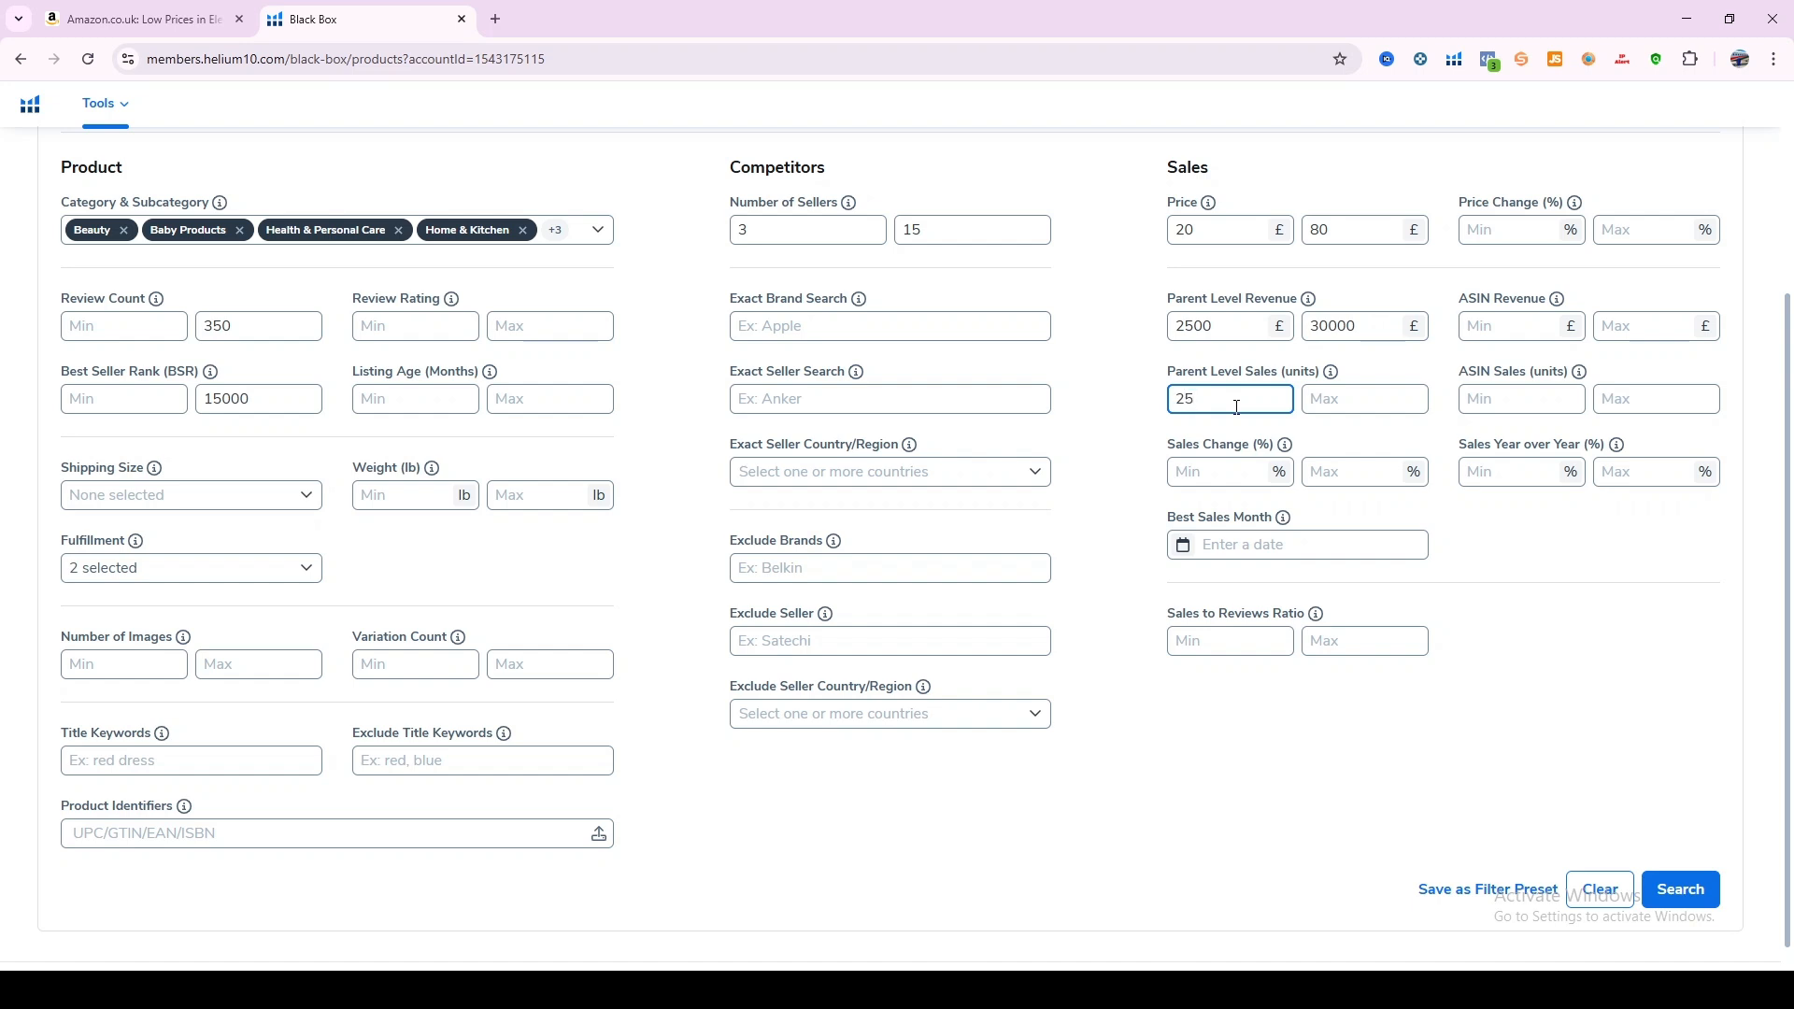
{"action": "type", "text": "0"}
{"action": "left_click", "coordinate": [1345, 399]}
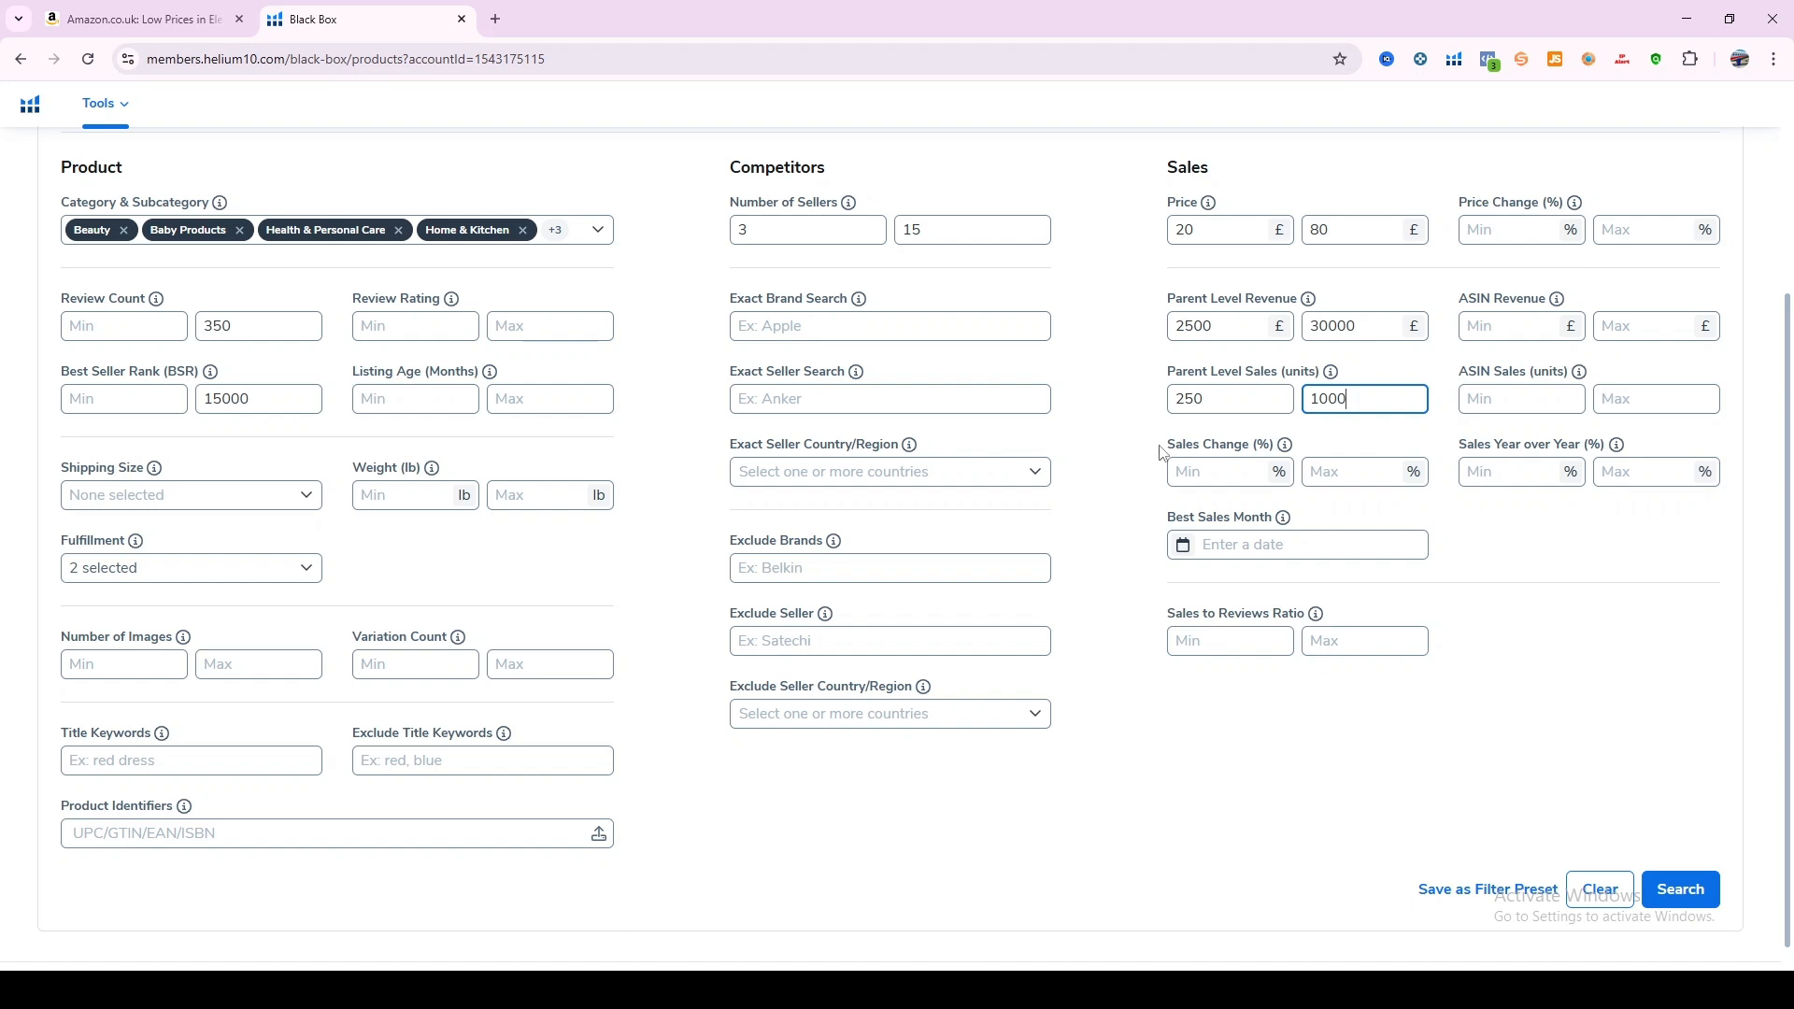
{"action": "left_click", "coordinate": [1683, 900]}
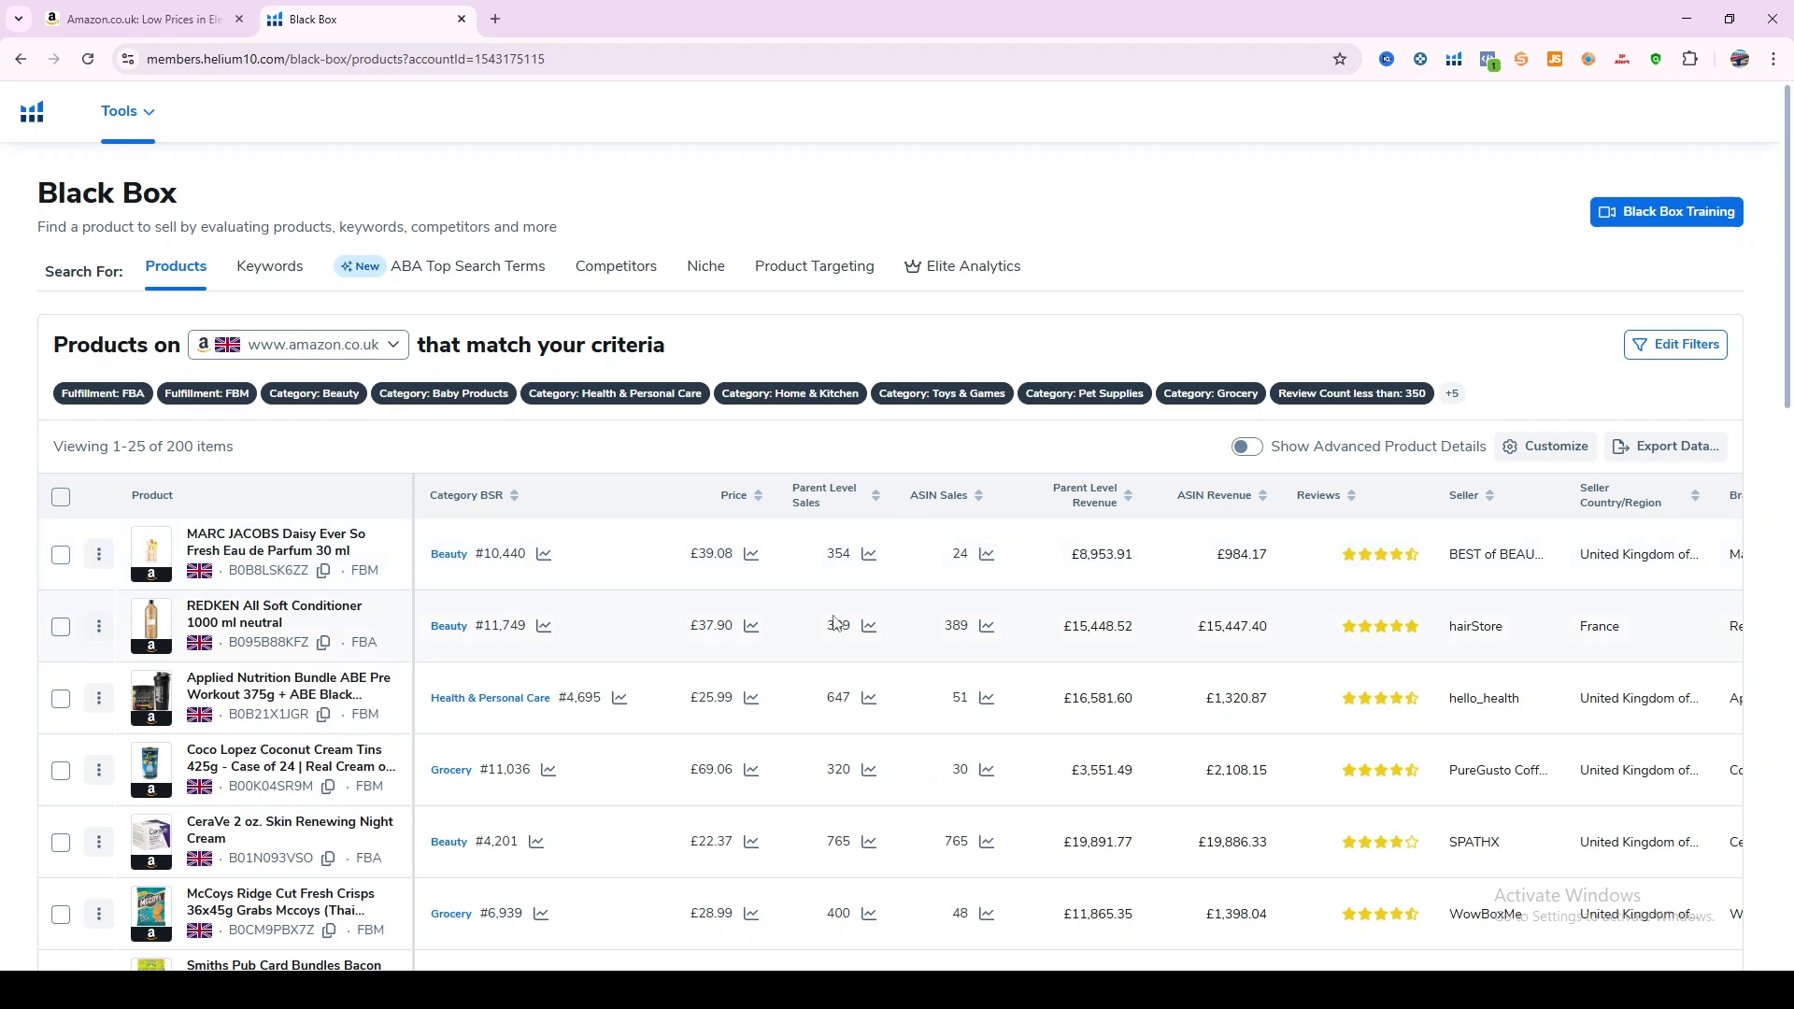
{"action": "scroll", "coordinate": [836, 623], "scroll_direction": "down", "scroll_amount": 1}
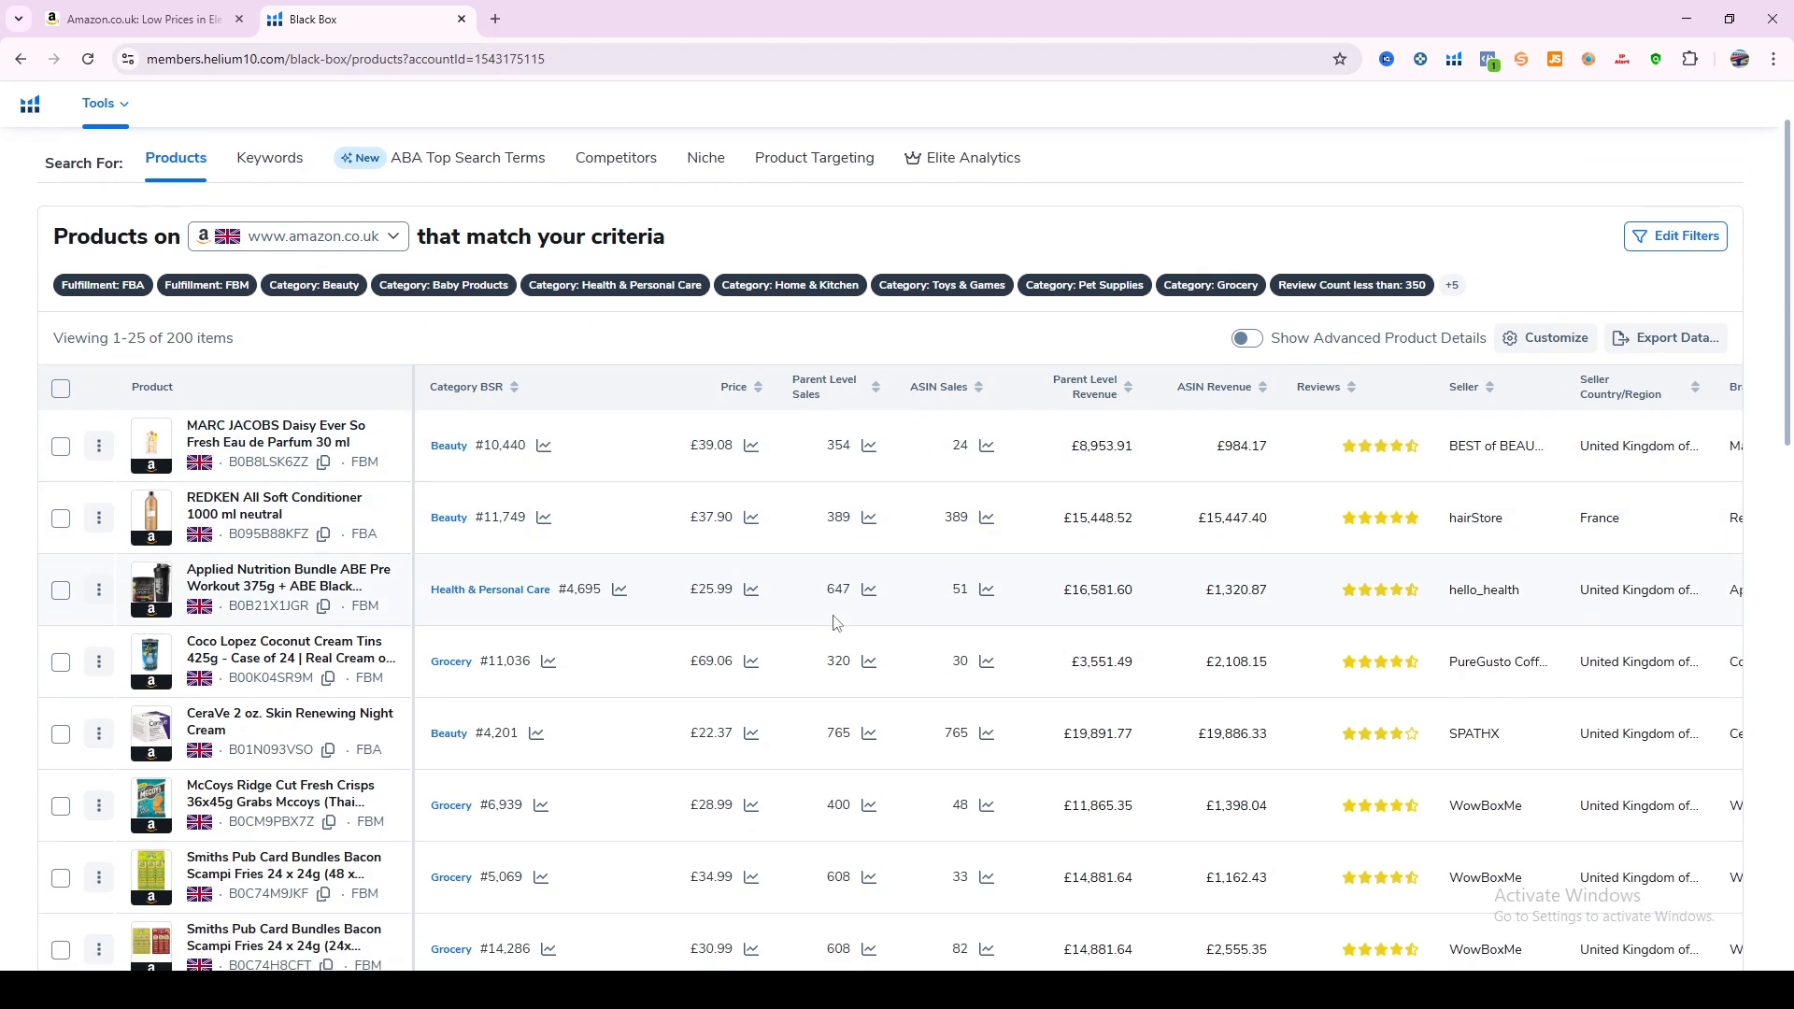
Review the first page of product results, comparing category rank, price, sales, revenue and sellers.
{"action": "scroll", "coordinate": [836, 623], "scroll_direction": "down", "scroll_amount": 1}
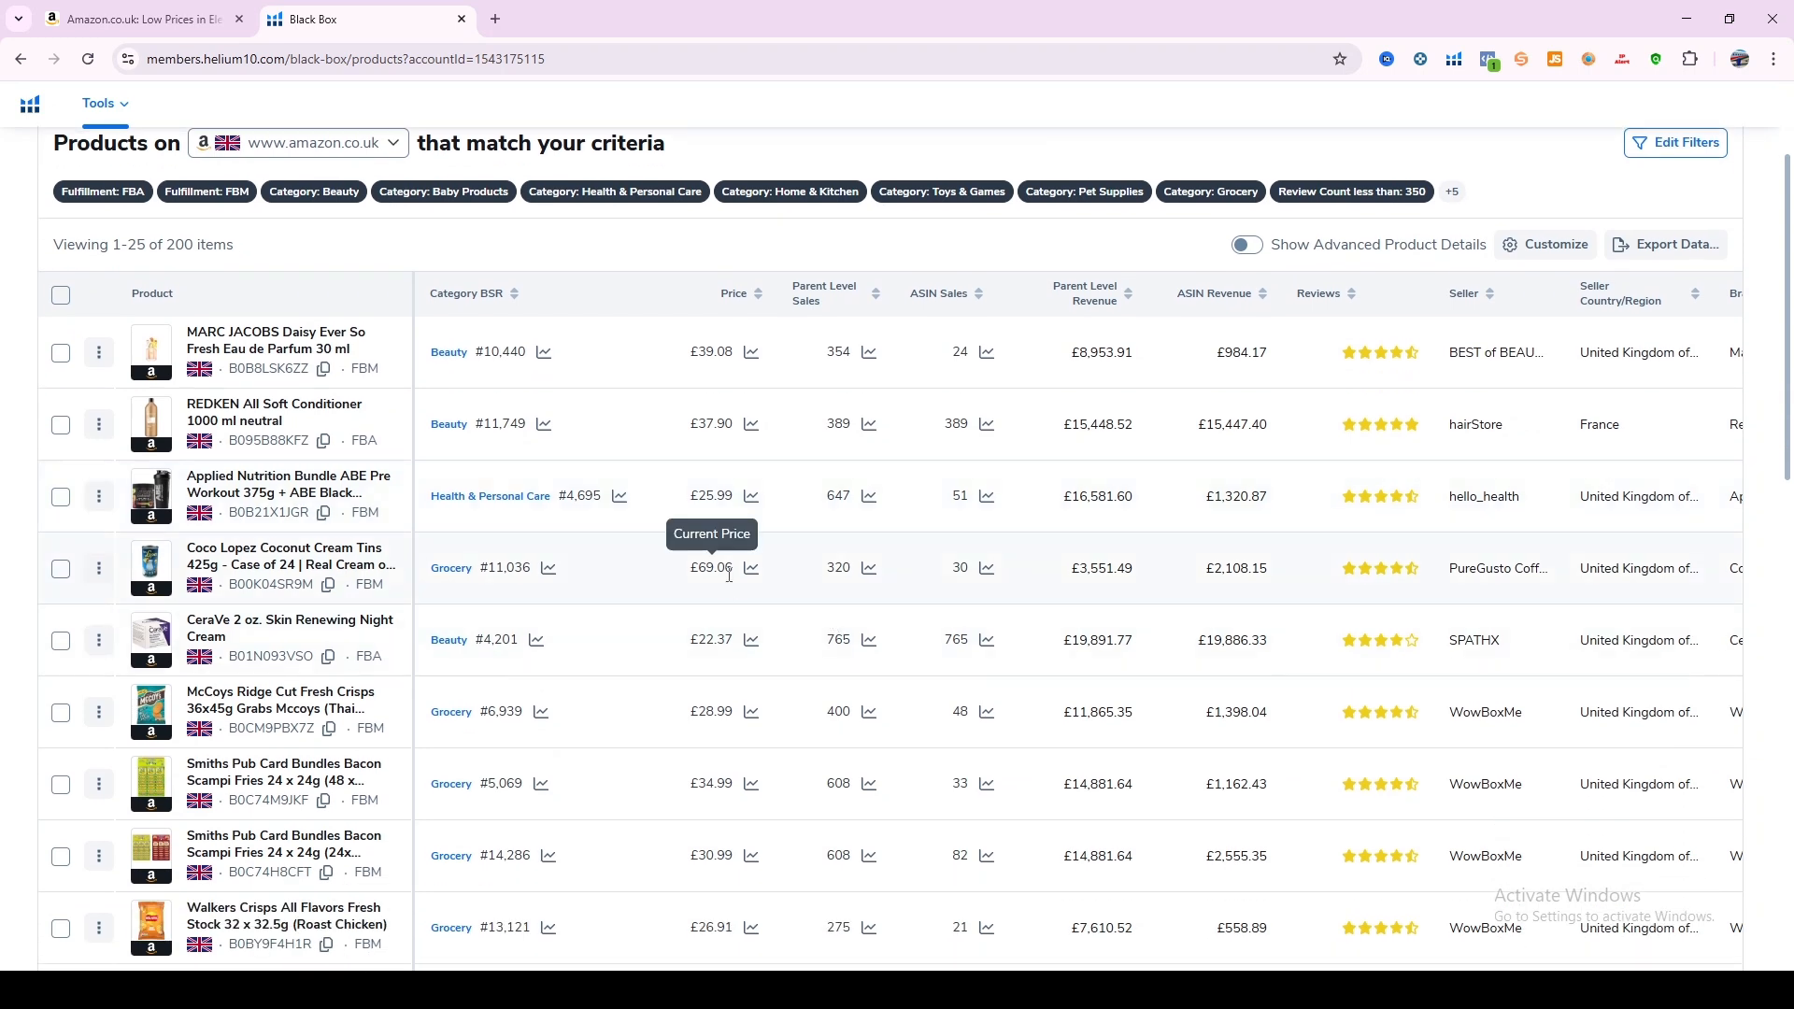
{"action": "scroll", "coordinate": [696, 559], "scroll_direction": "up", "scroll_amount": 1}
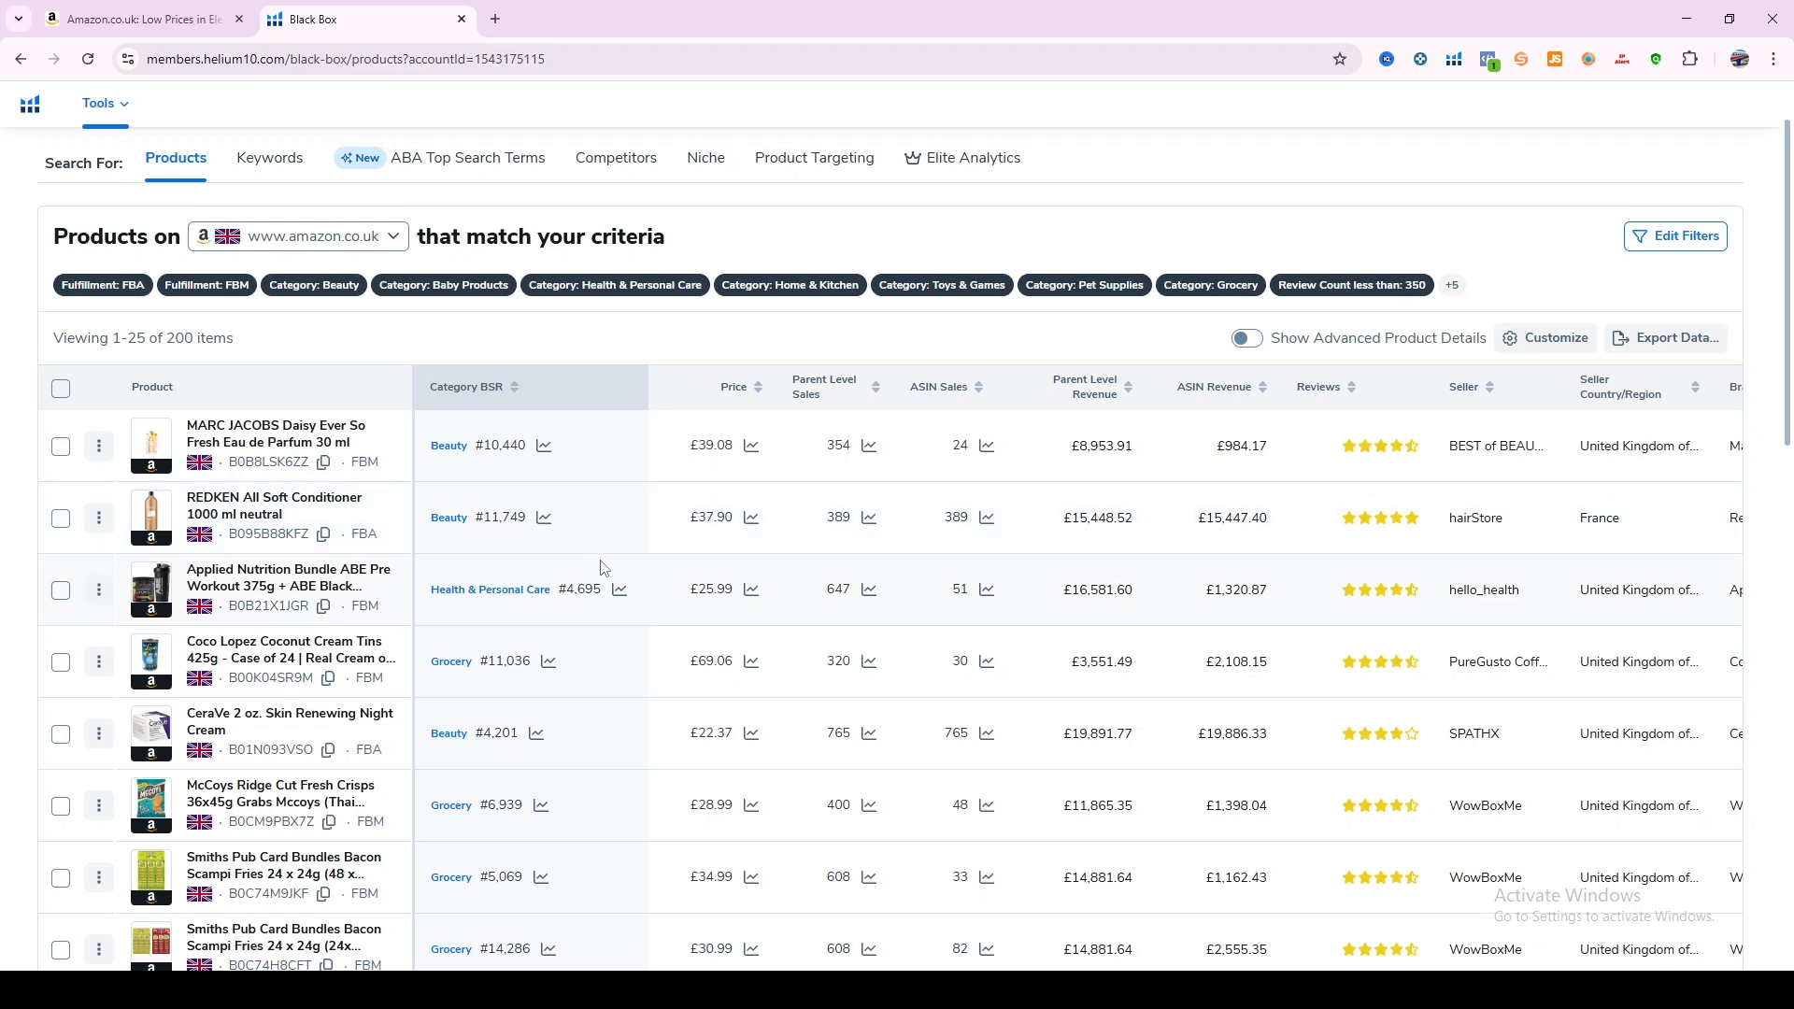
{"action": "scroll", "coordinate": [602, 567], "scroll_direction": "down", "scroll_amount": 2}
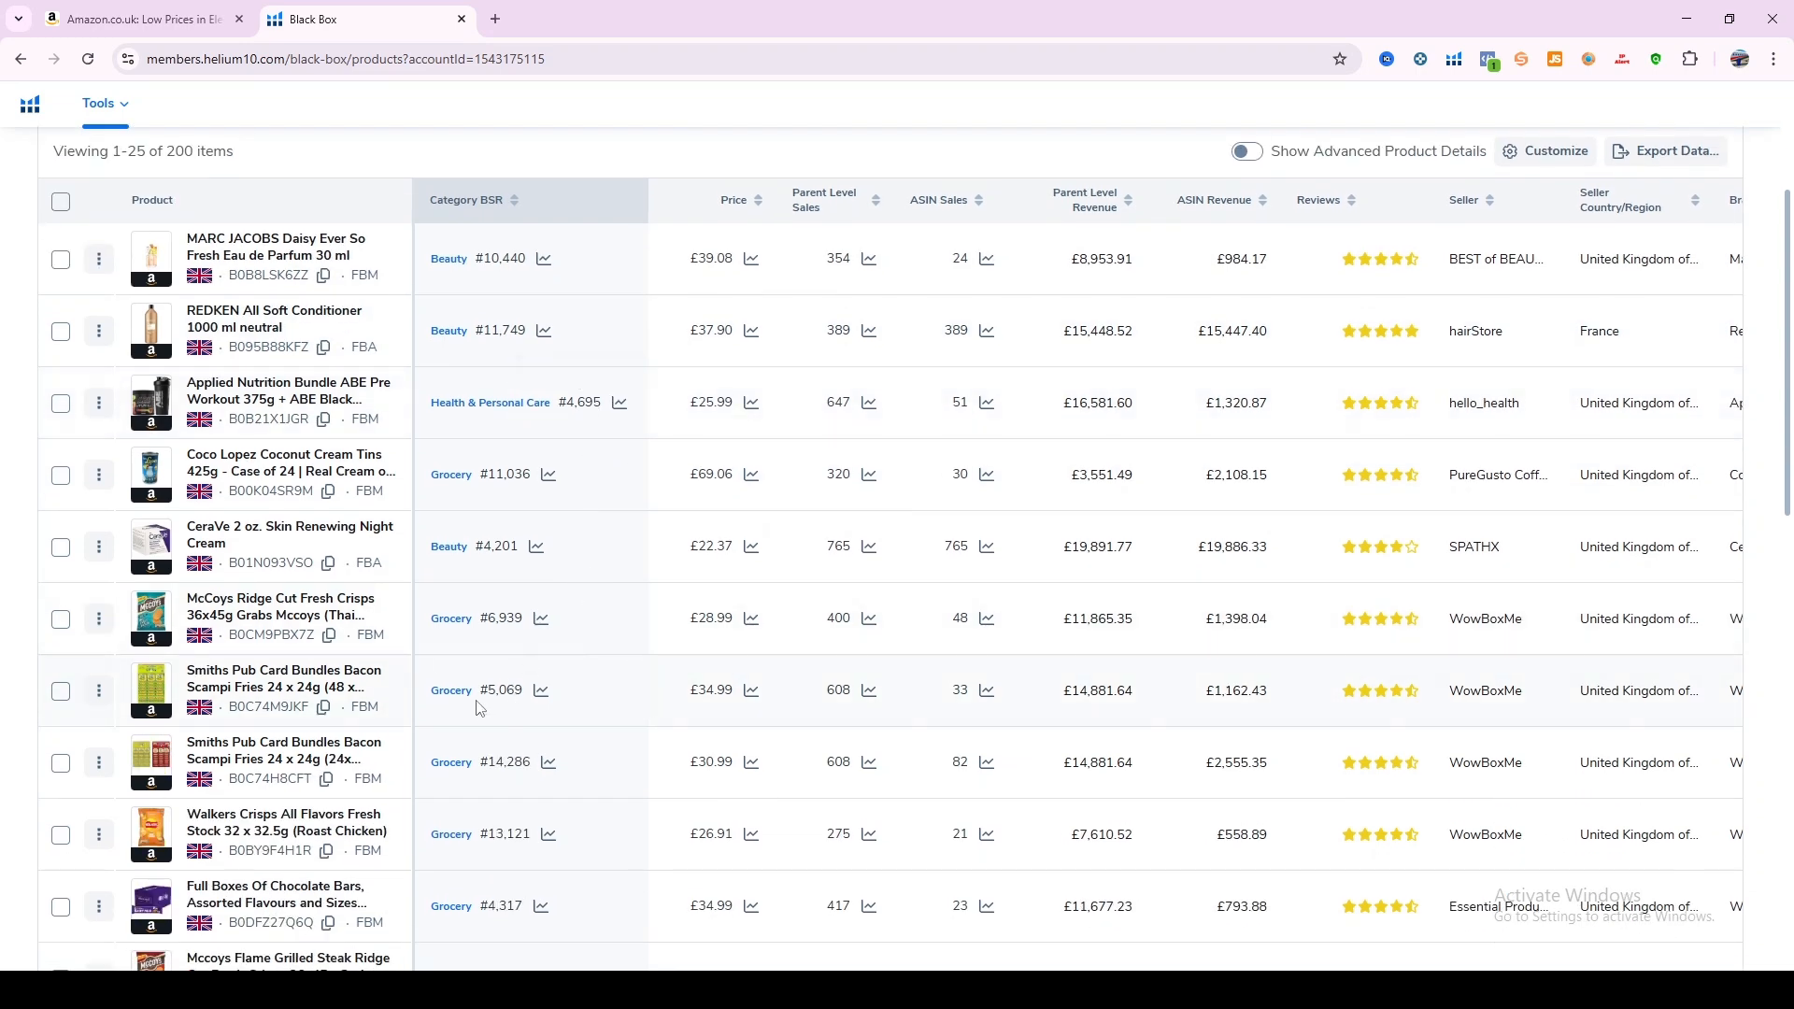
{"action": "scroll", "coordinate": [533, 731], "scroll_direction": "up", "scroll_amount": 2}
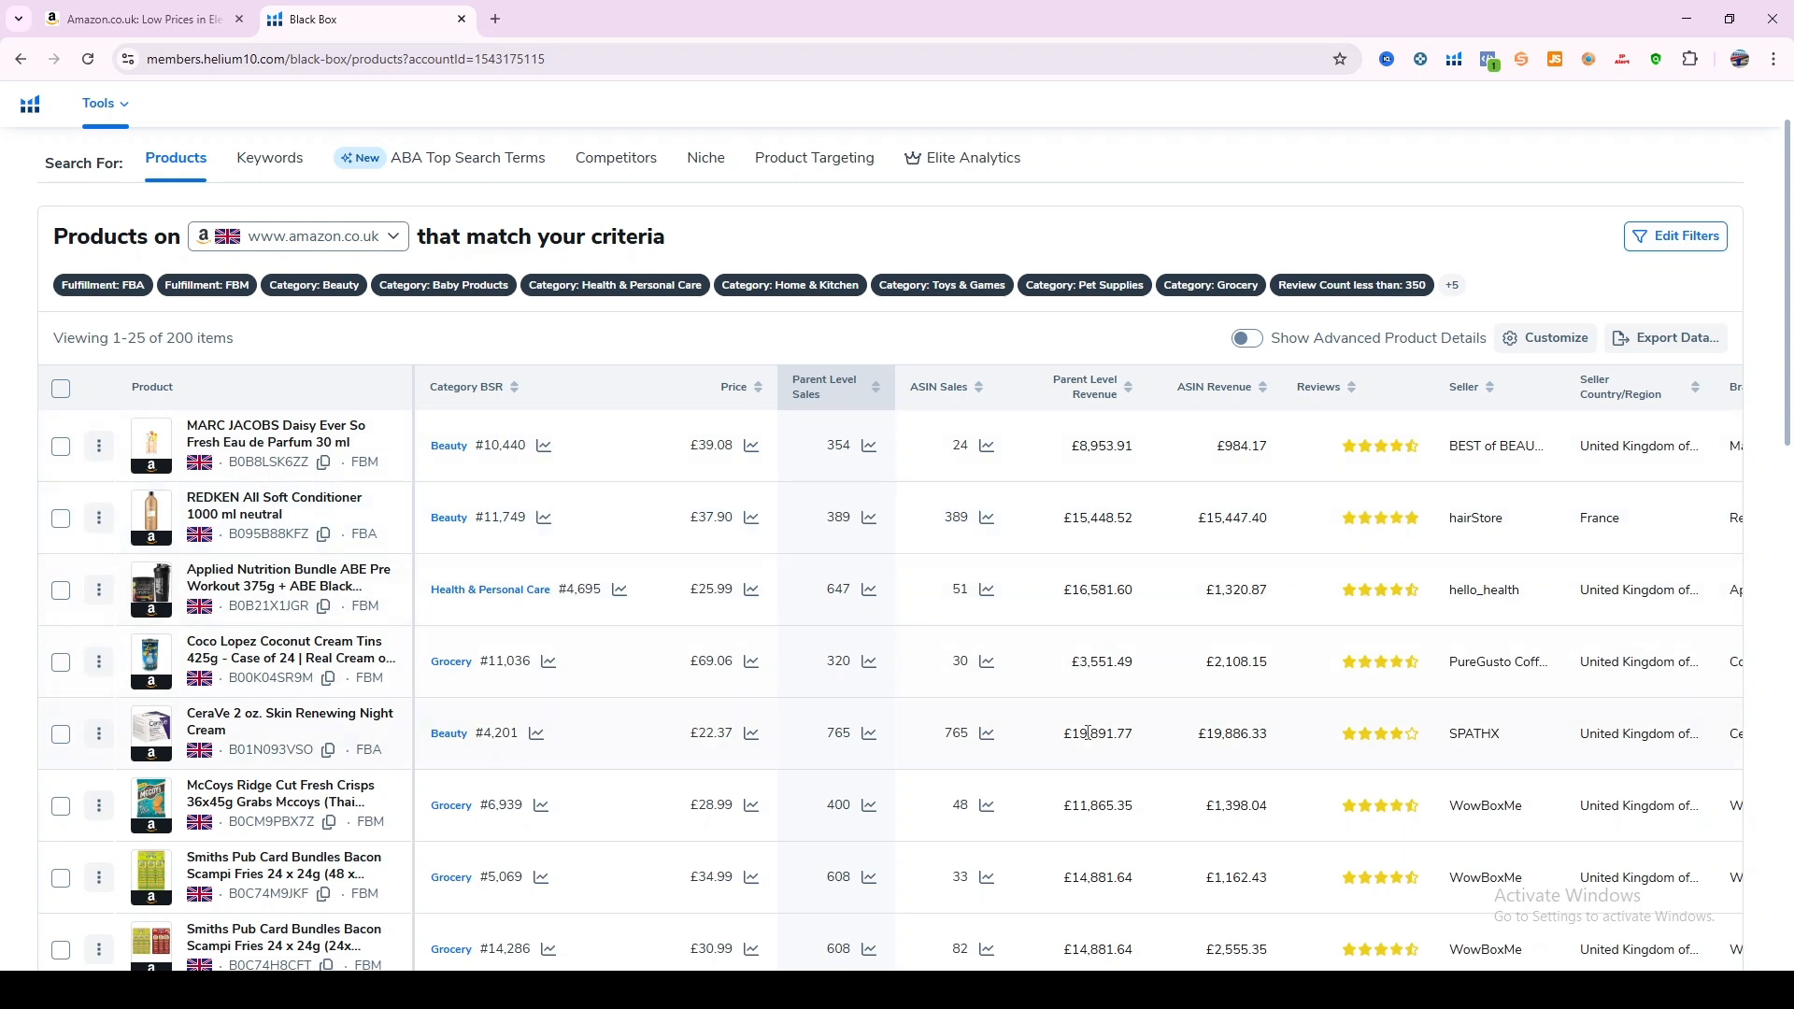
{"action": "scroll", "coordinate": [1088, 741], "scroll_direction": "down", "scroll_amount": 3}
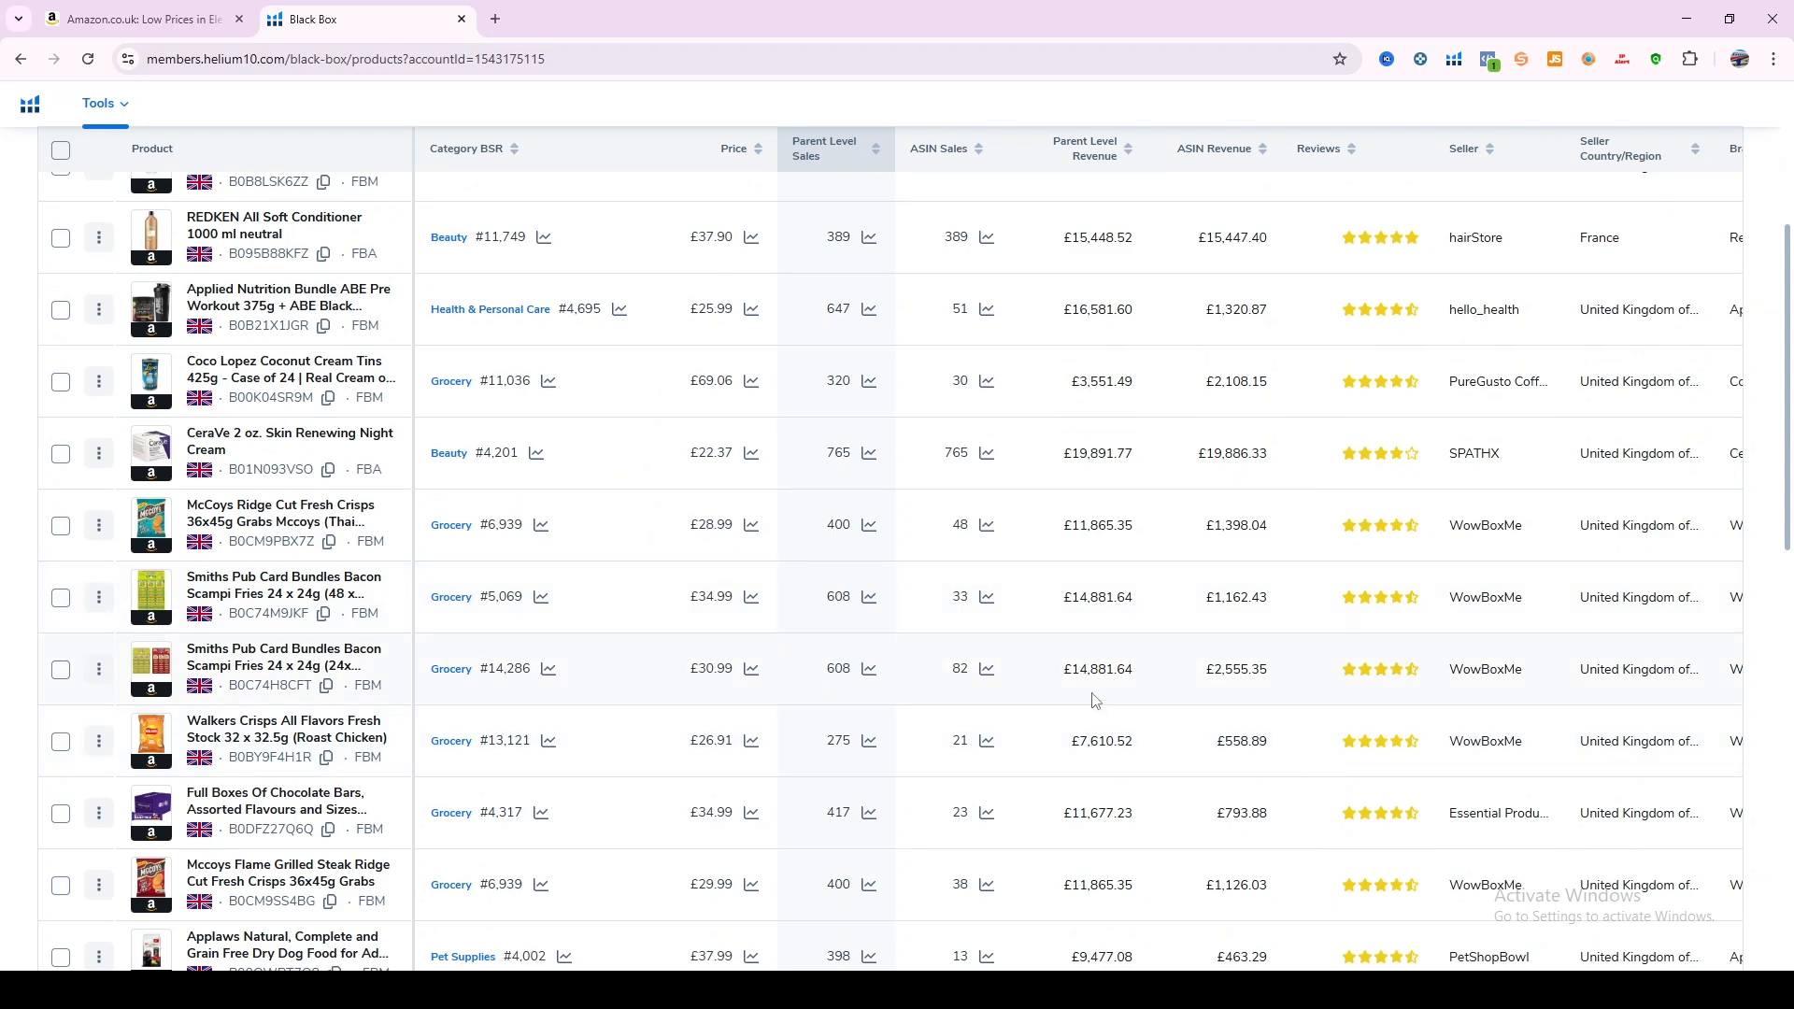
{"action": "scroll", "coordinate": [1065, 738], "scroll_direction": "down", "scroll_amount": 6}
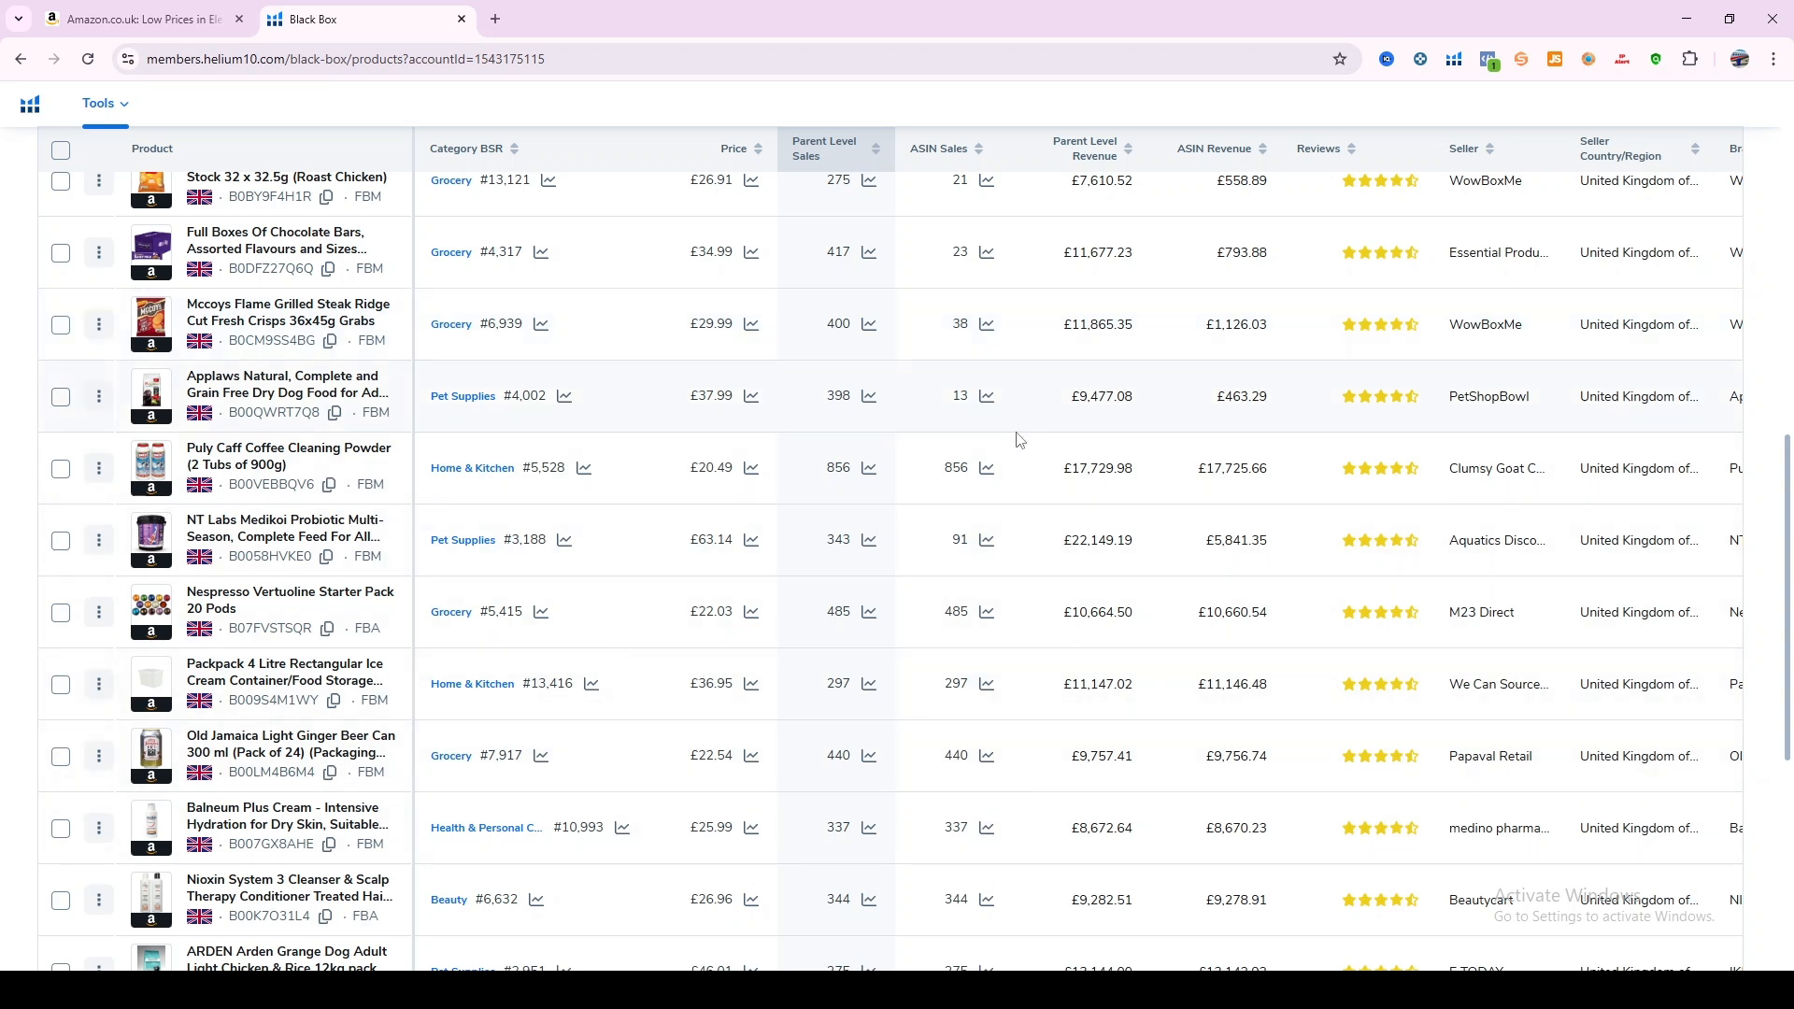
{"action": "scroll", "coordinate": [1018, 439], "scroll_direction": "down", "scroll_amount": 3}
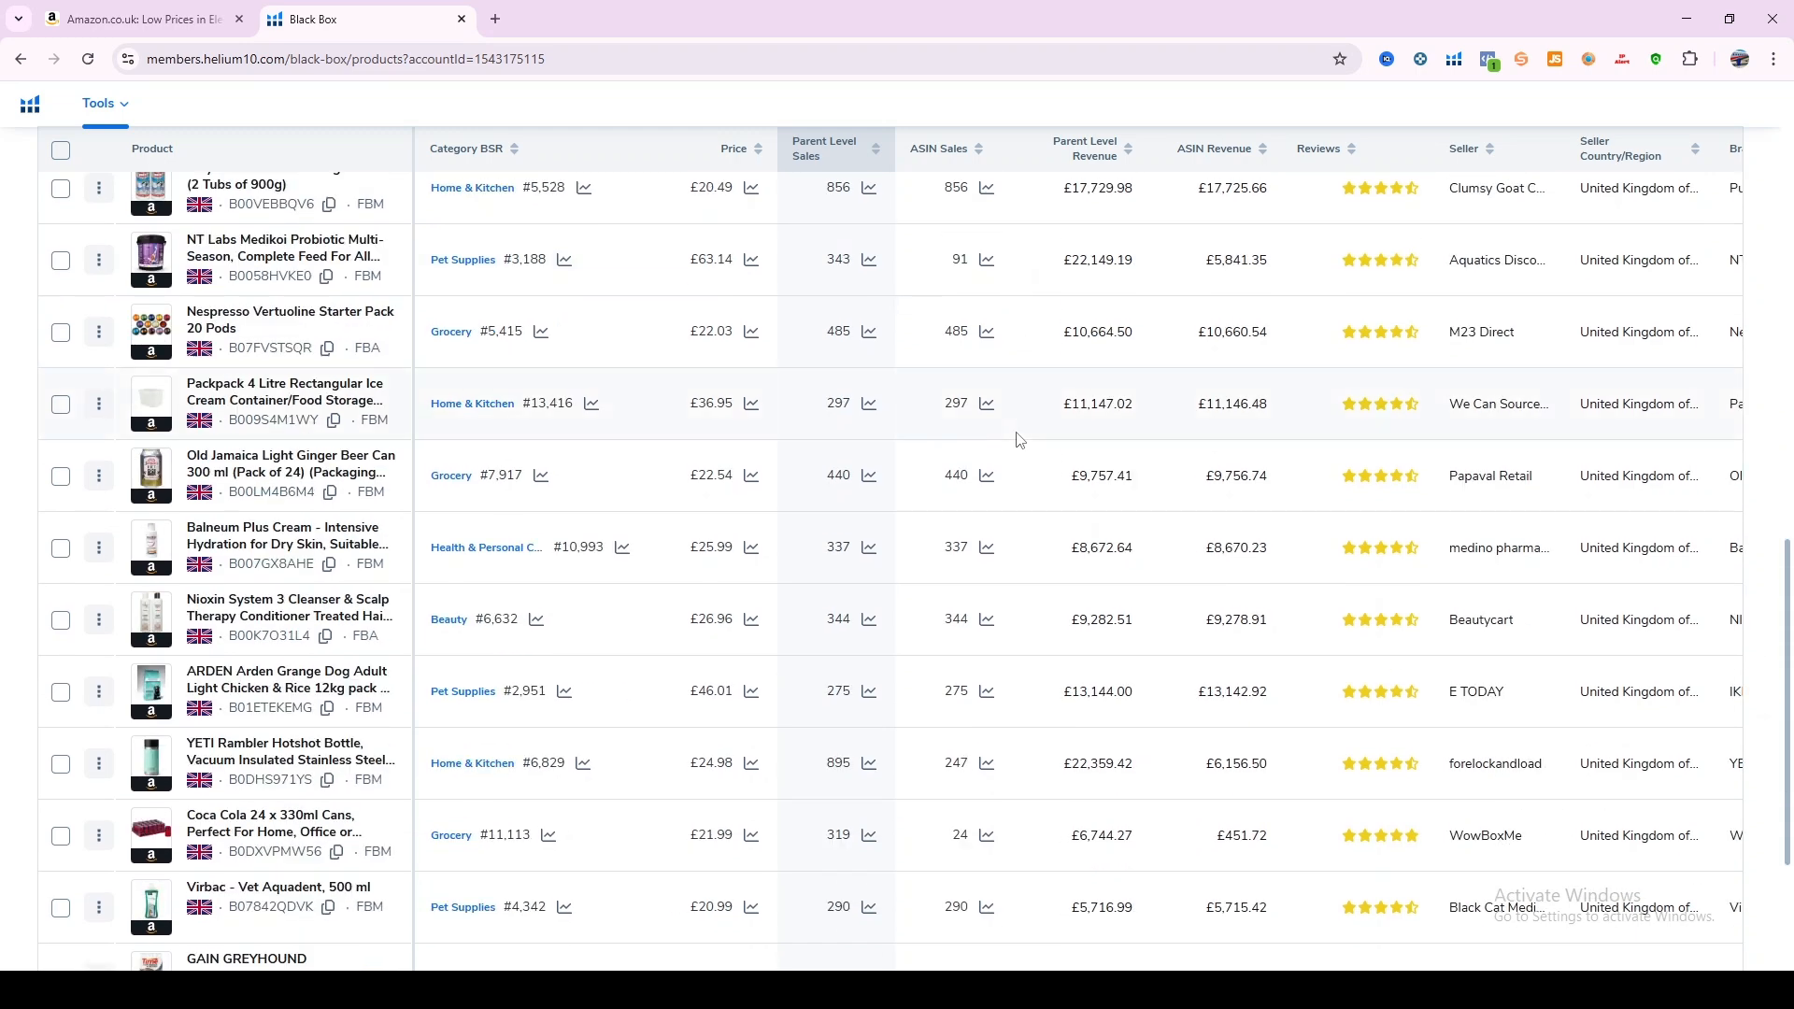
{"action": "scroll", "coordinate": [1018, 439], "scroll_direction": "down", "scroll_amount": 3}
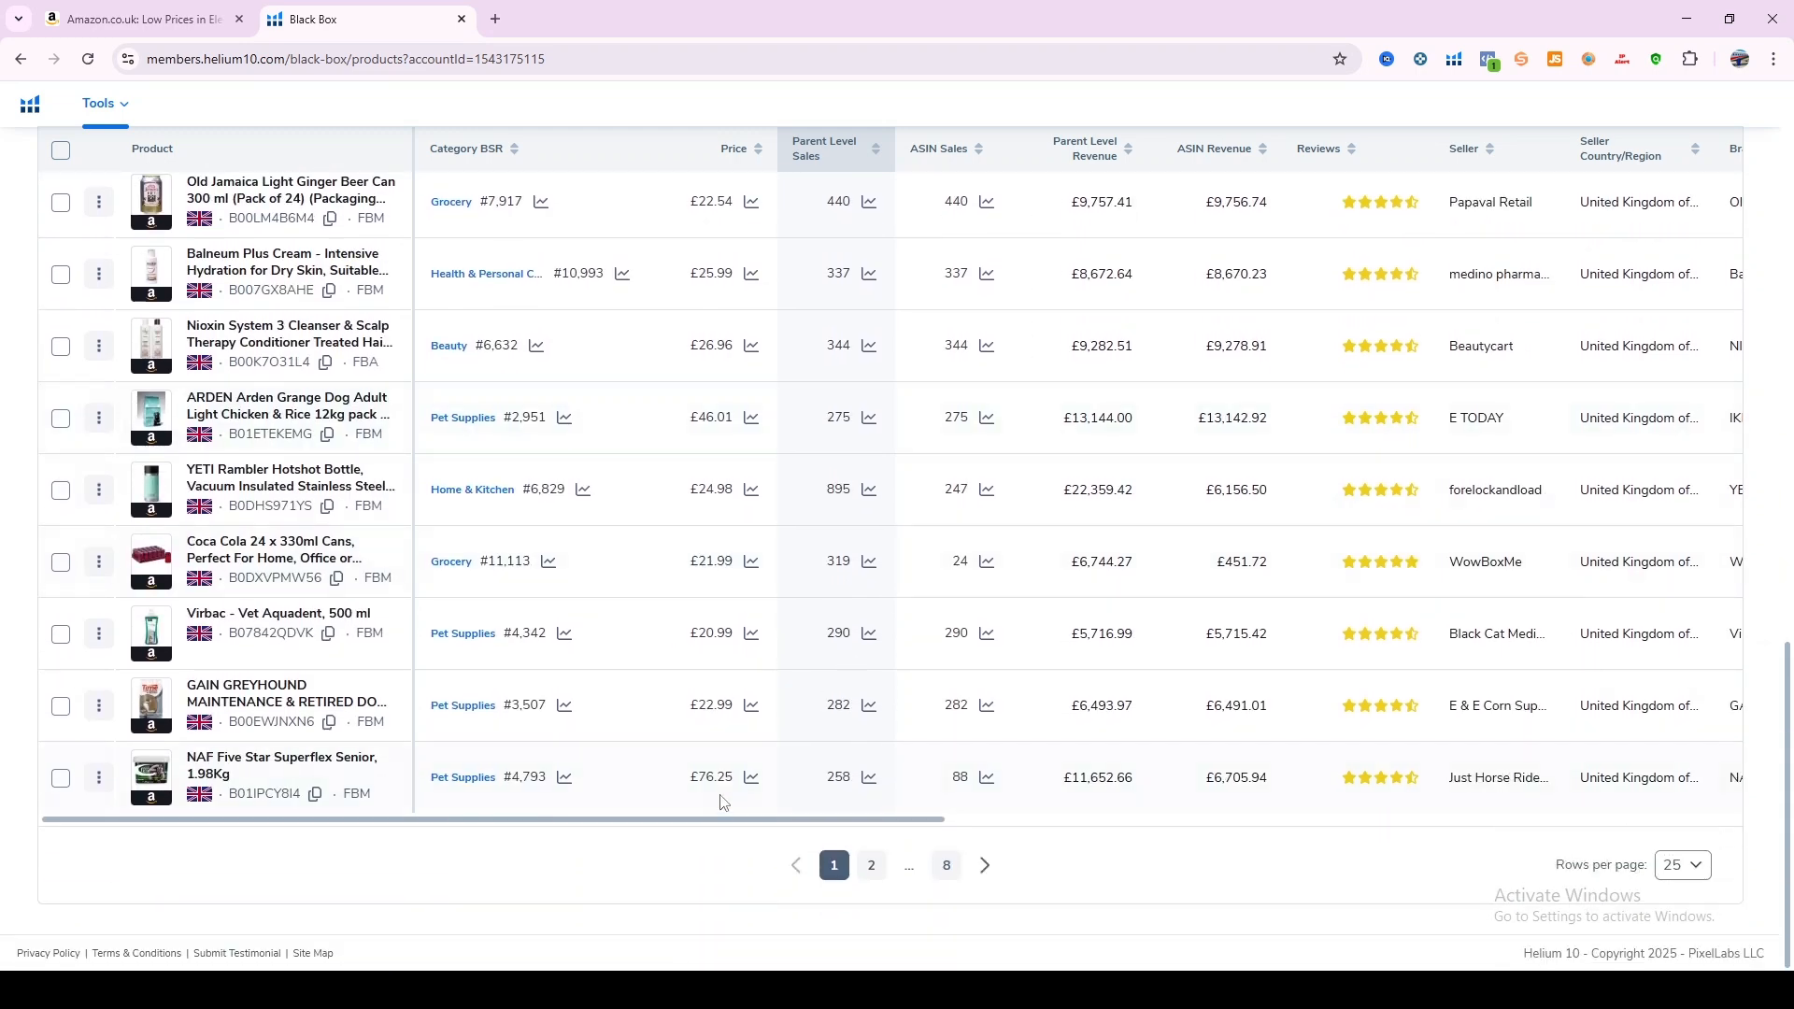
Examine the remaining result columns, including shipping details, weight, best sales period, age, number of images and variation count.
{"action": "left_click_drag", "start_coordinate": [695, 823], "coordinate": [1191, 836]}
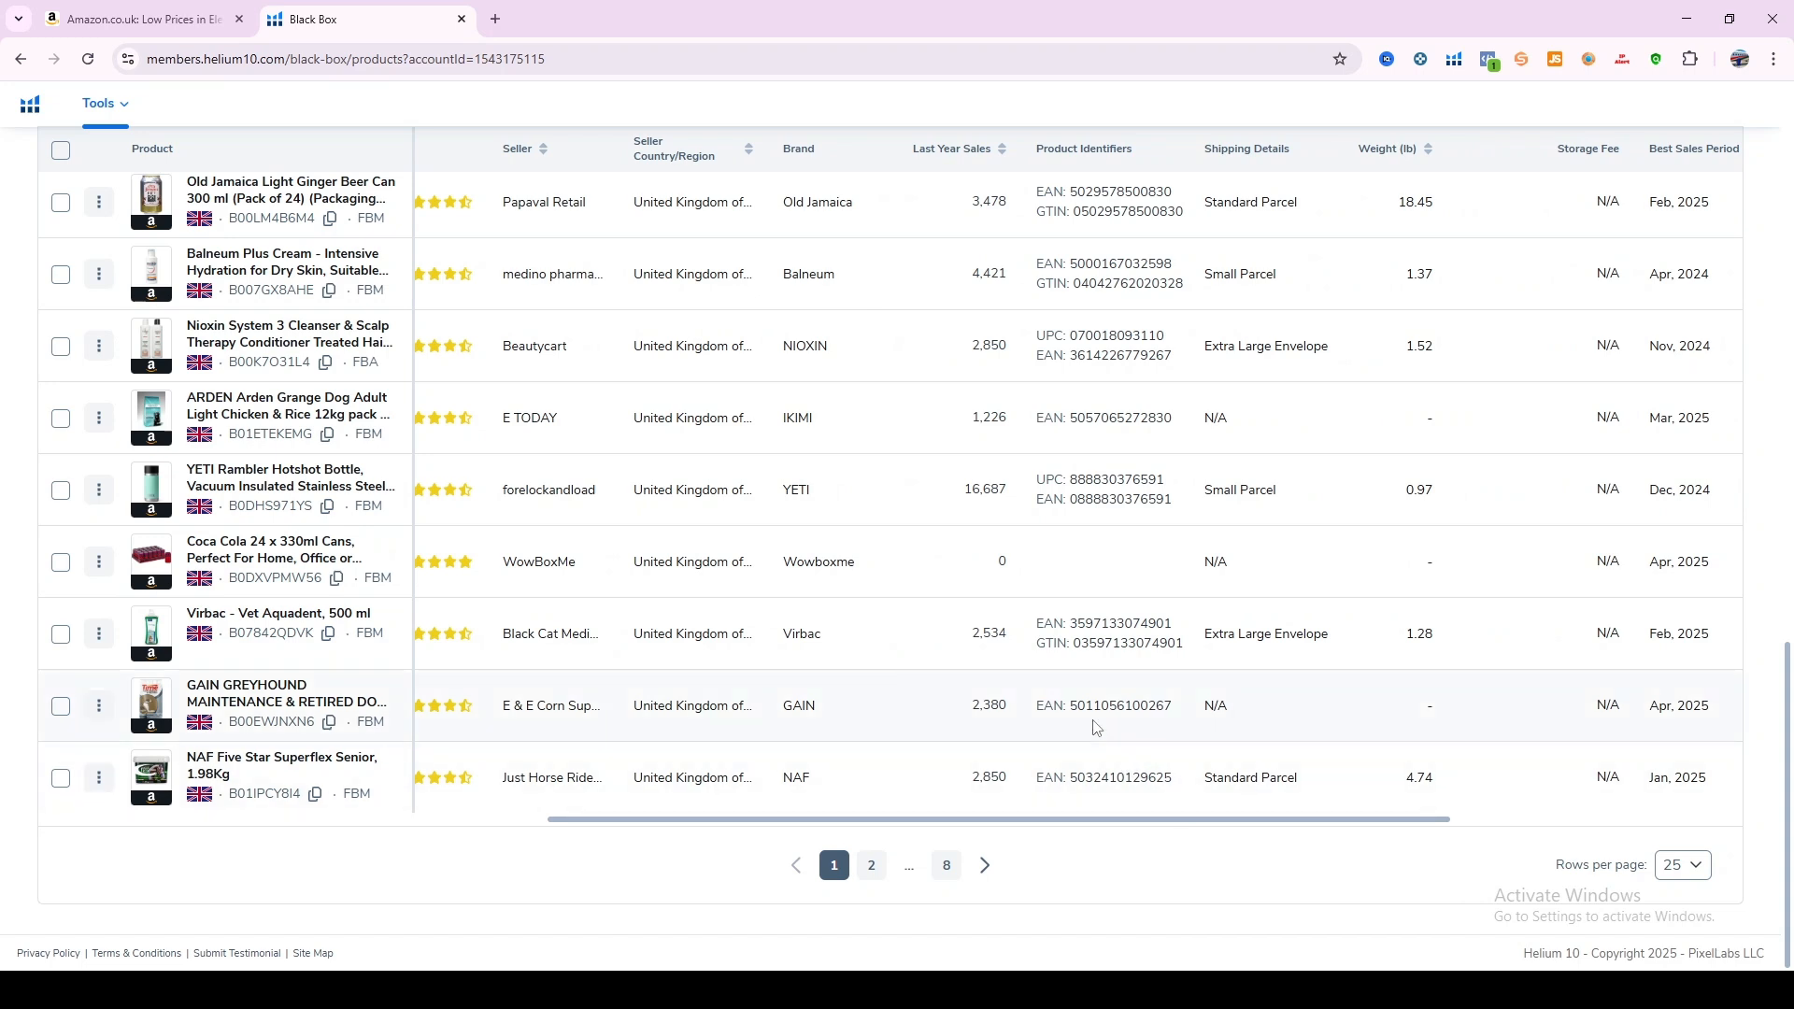
{"action": "scroll", "coordinate": [1097, 726], "scroll_direction": "up", "scroll_amount": 1}
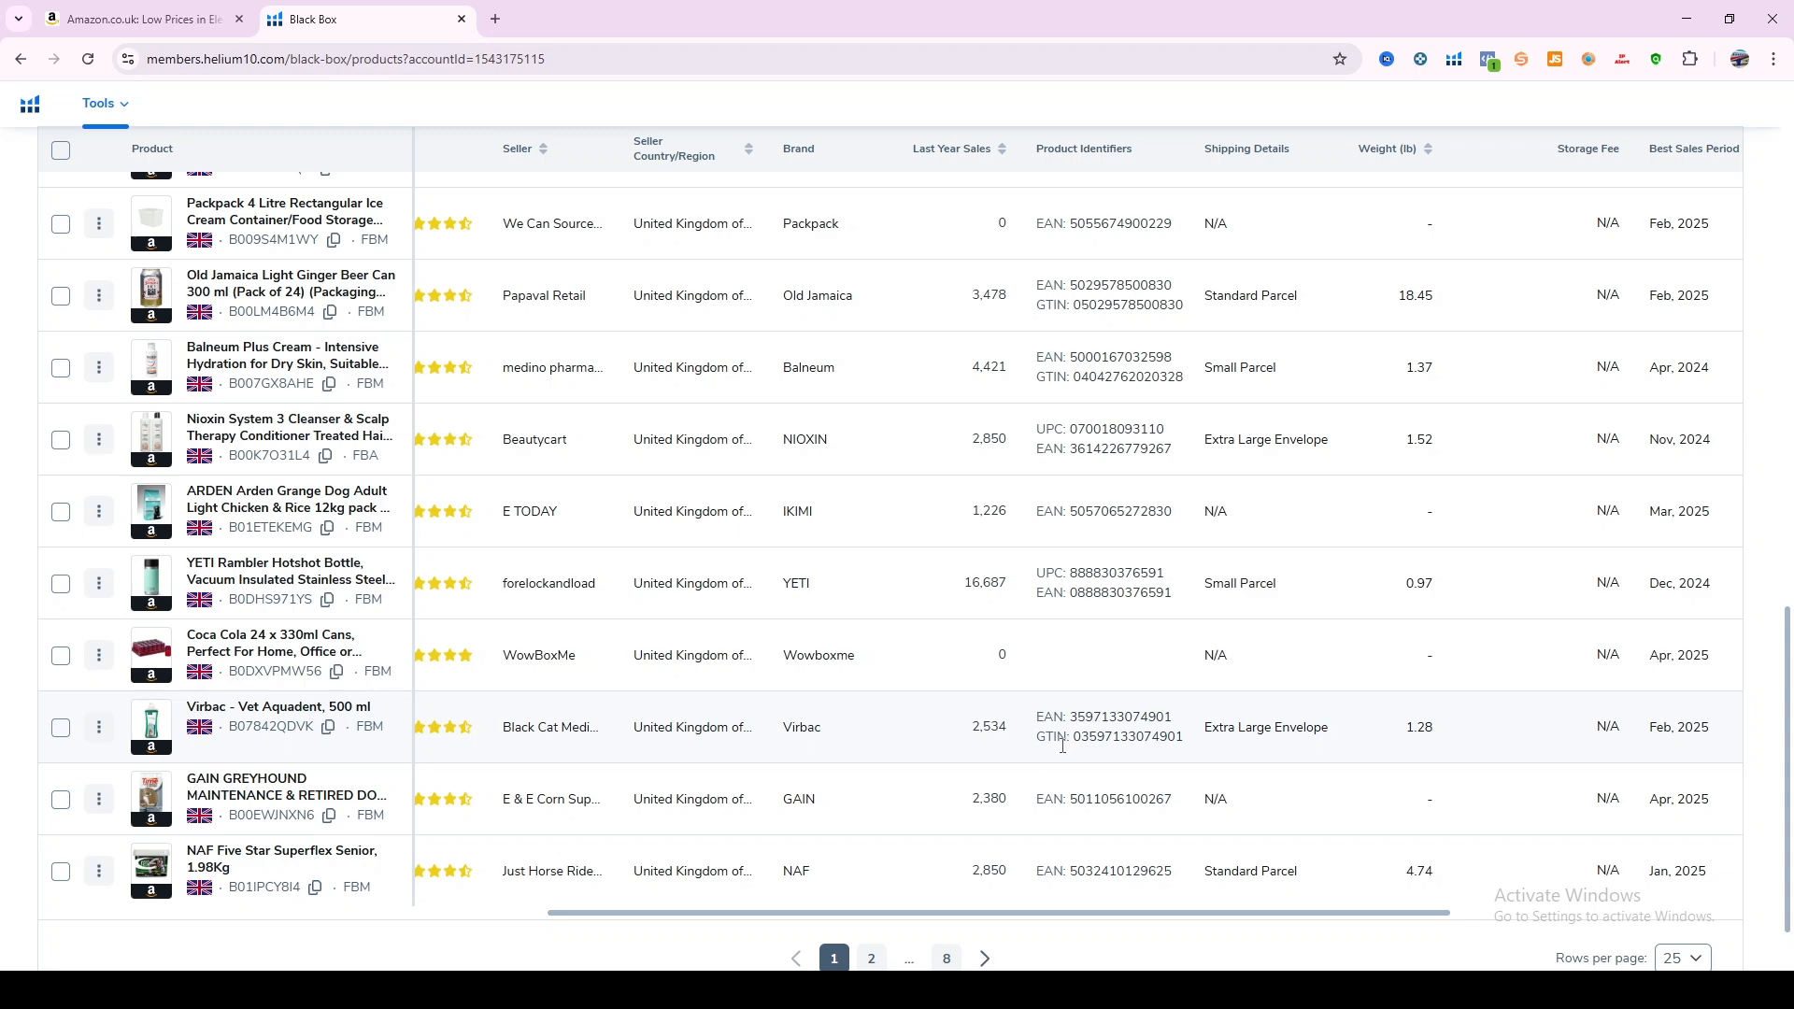
{"action": "left_click_drag", "start_coordinate": [1031, 921], "coordinate": [1546, 928]}
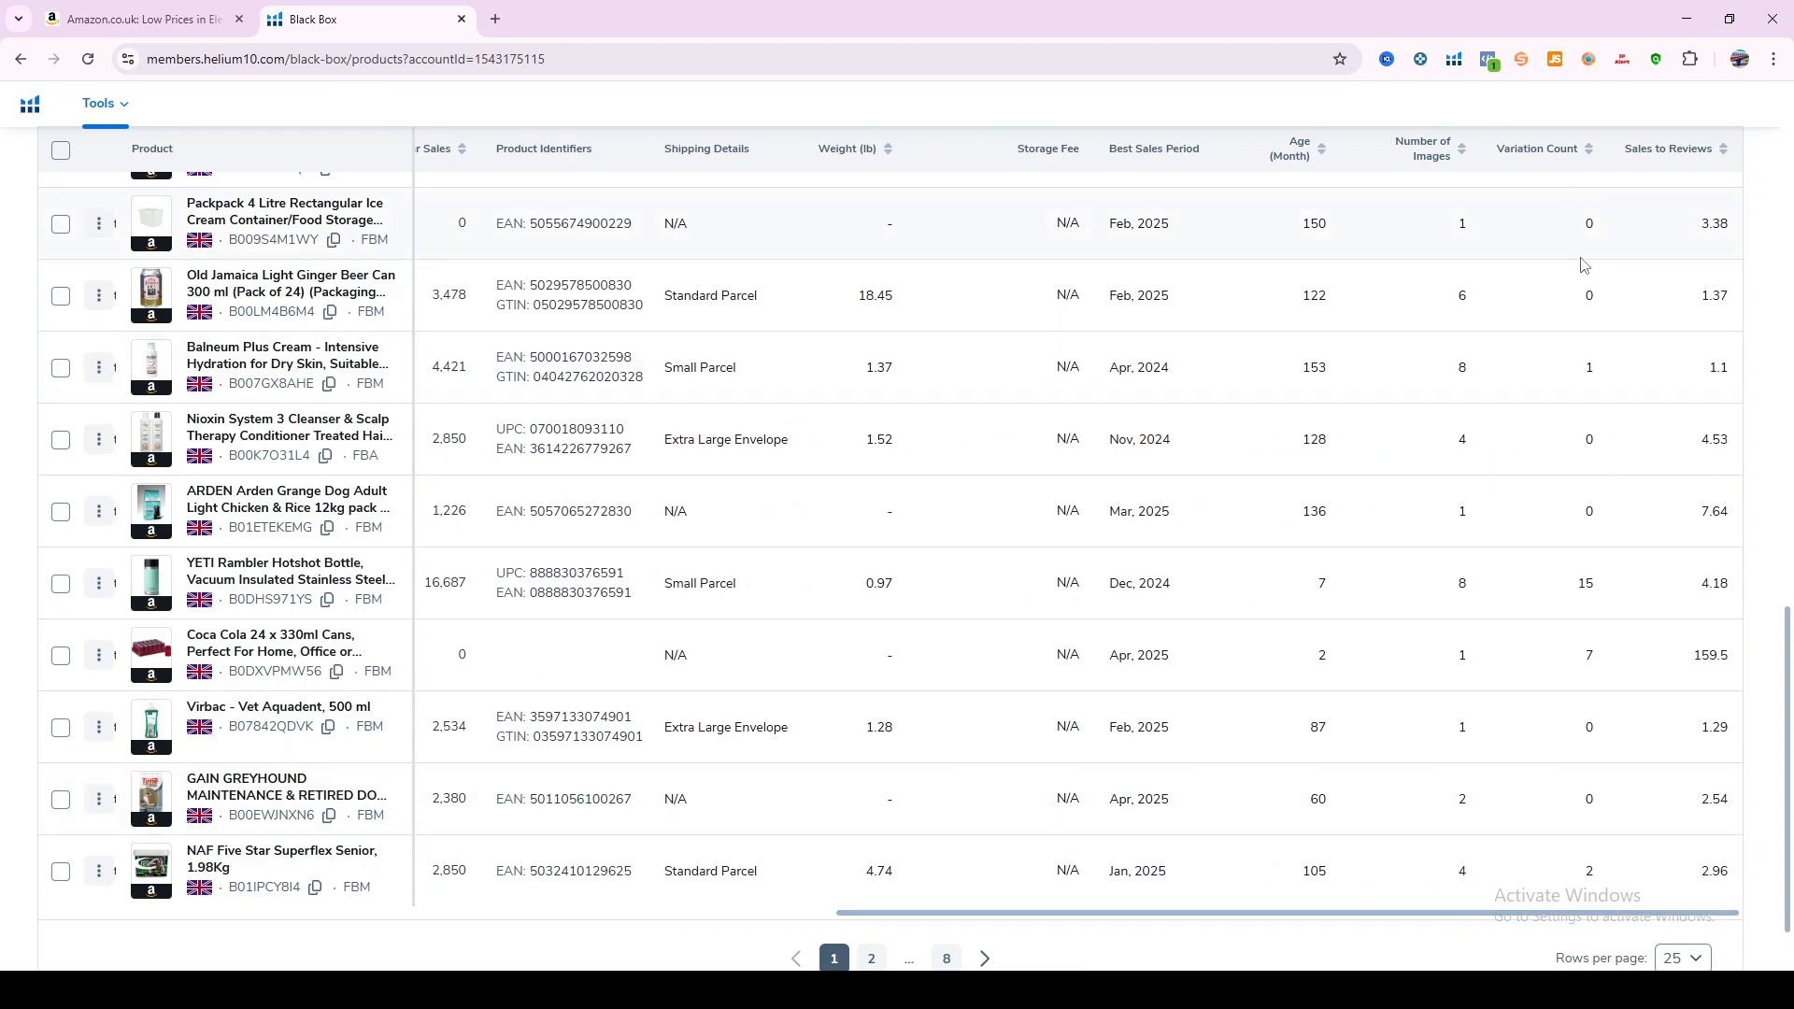
{"action": "scroll", "coordinate": [1579, 290], "scroll_direction": "up", "scroll_amount": 10}
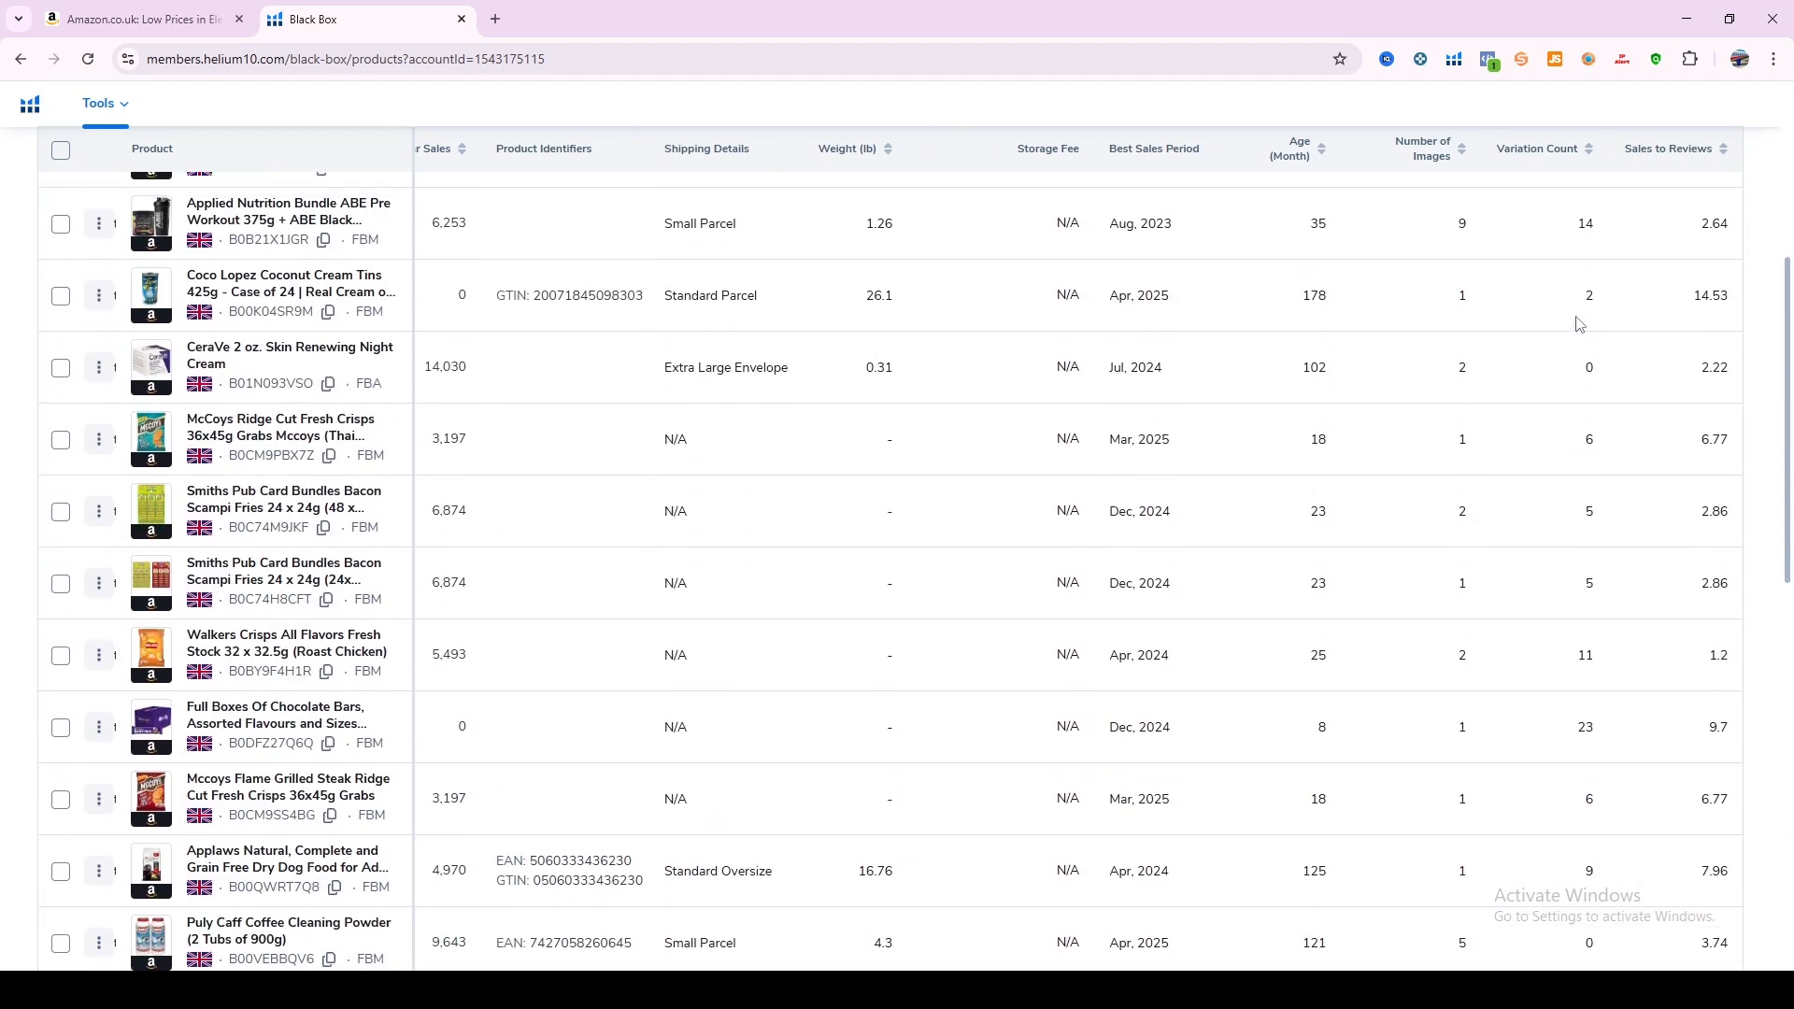
{"action": "scroll", "coordinate": [1579, 327], "scroll_direction": "up", "scroll_amount": 5}
{"action": "scroll", "coordinate": [1579, 336], "scroll_direction": "down", "scroll_amount": 5}
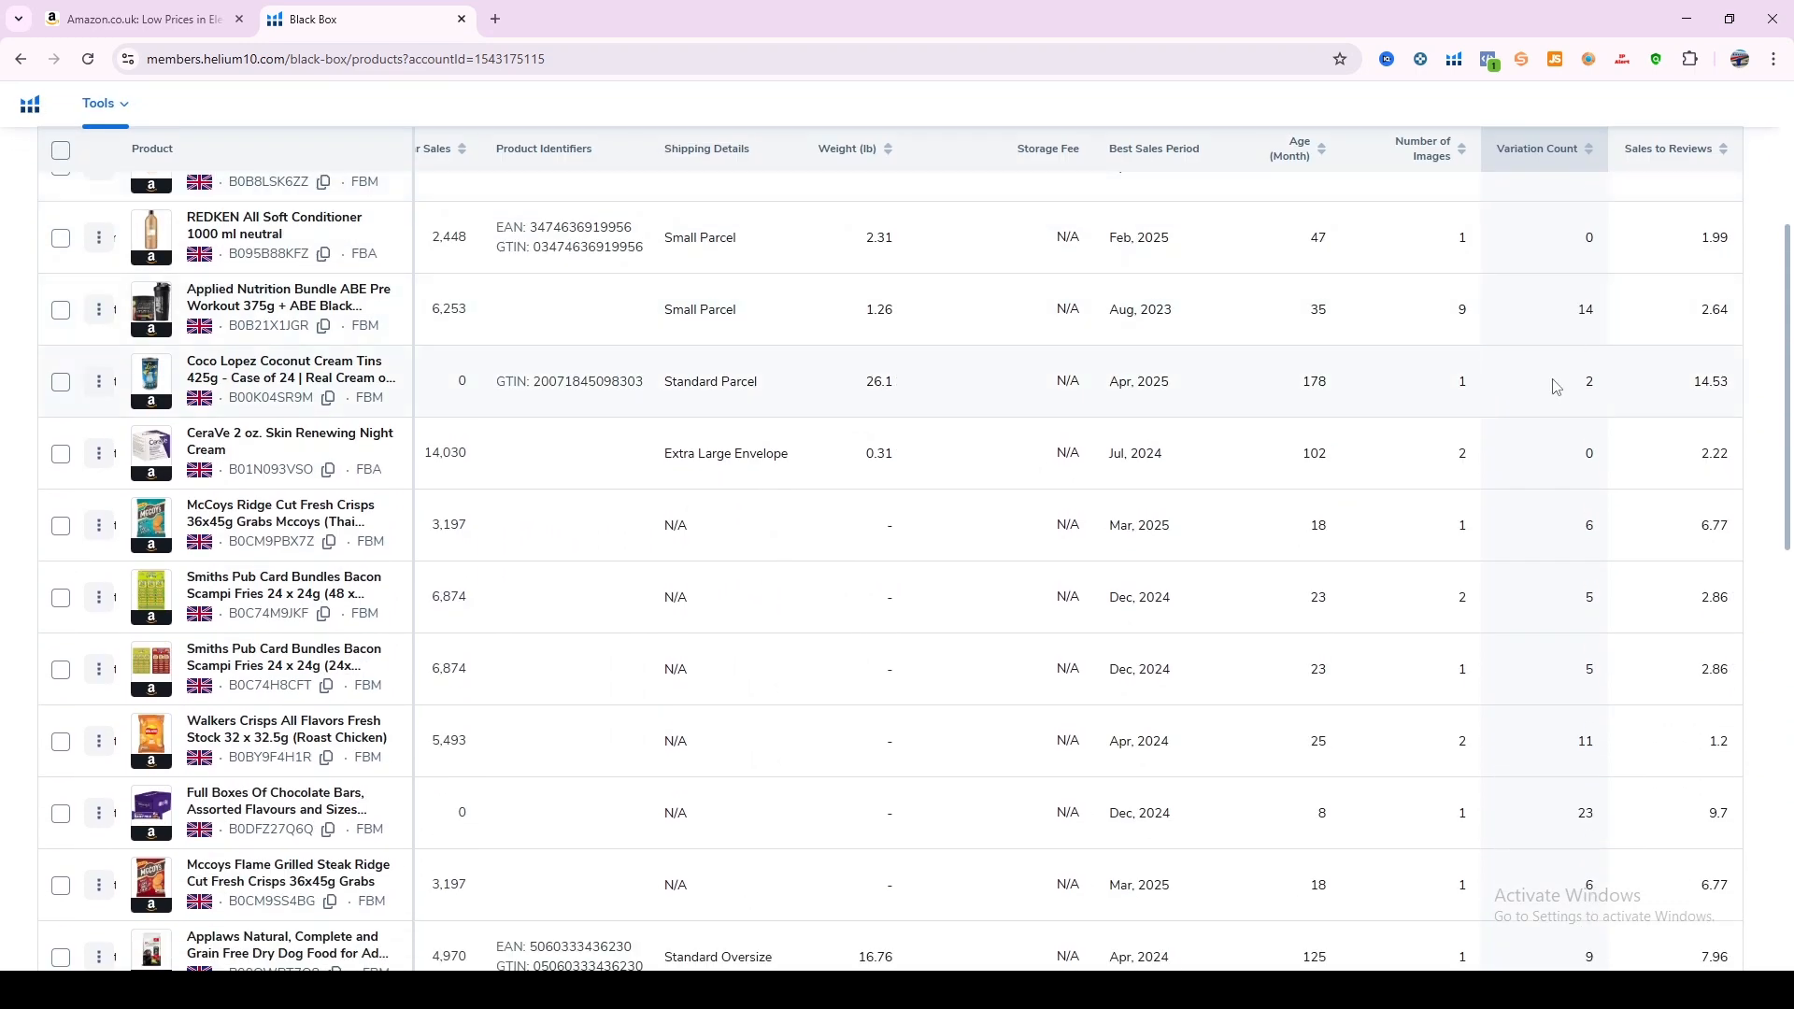
{"action": "scroll", "coordinate": [1509, 300], "scroll_direction": "up", "scroll_amount": 1}
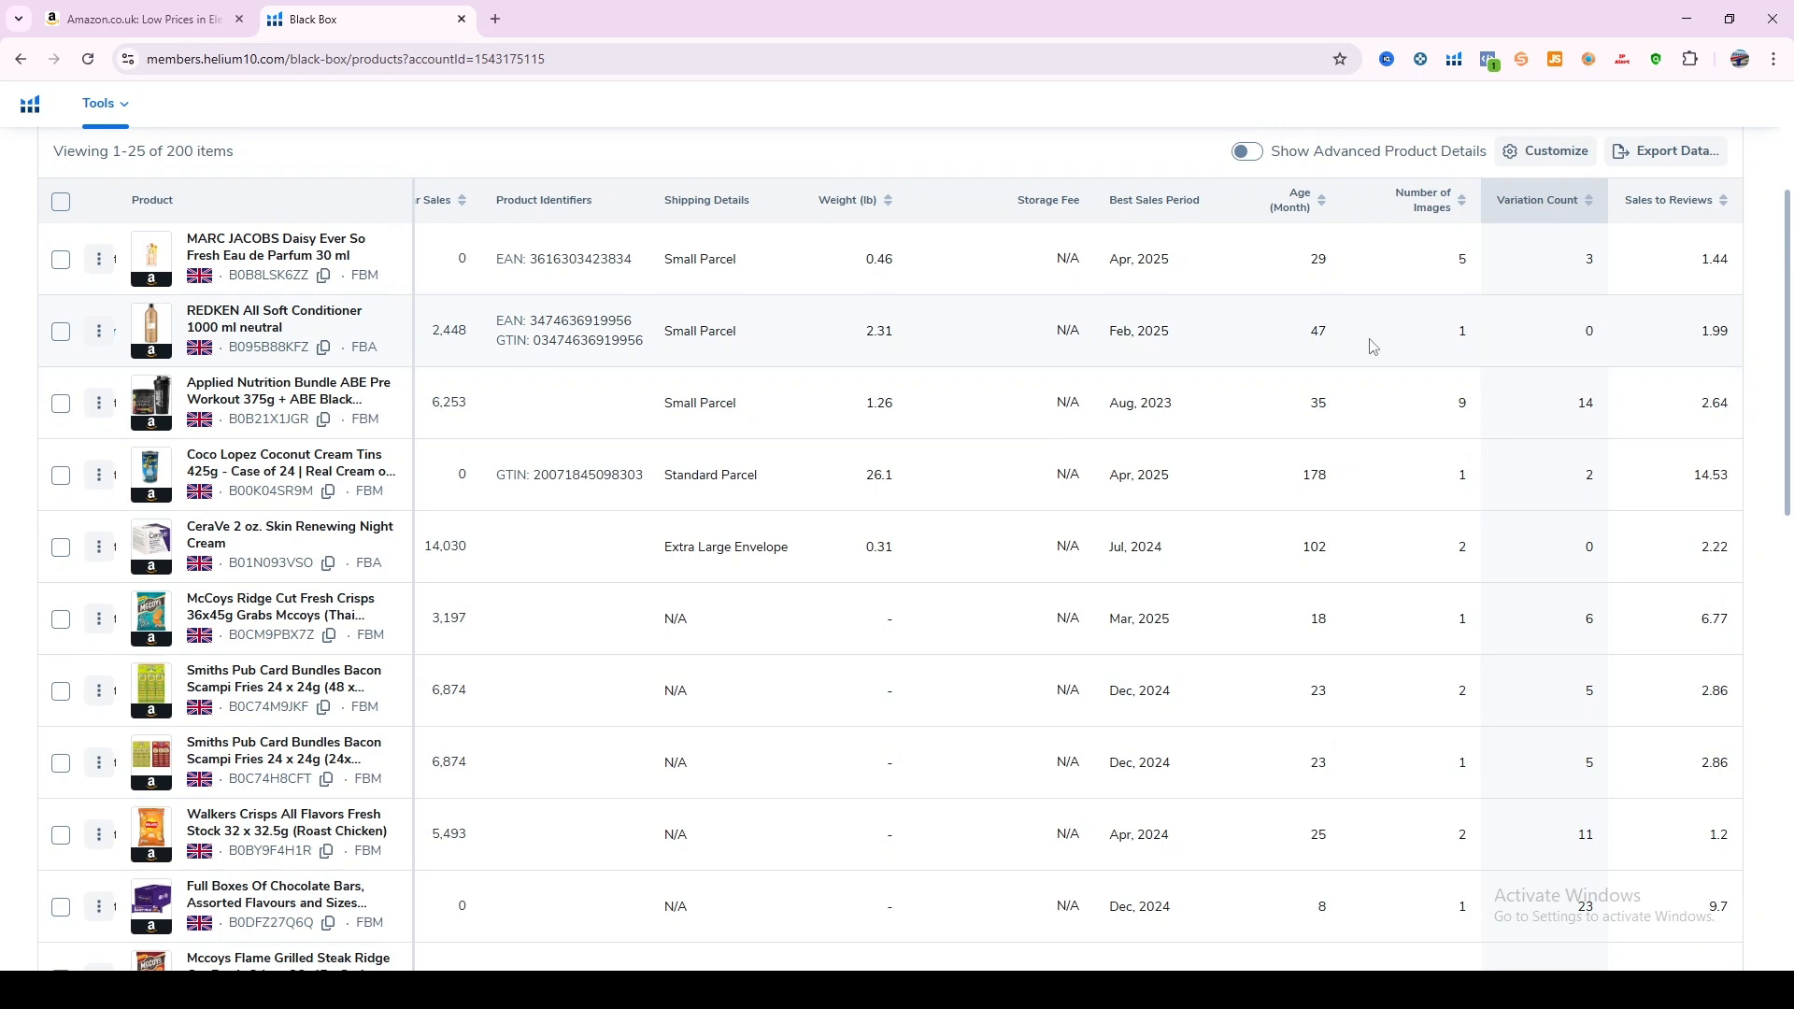
Open the Amazon listings of the REDKEN All Soft Conditioner and the CeraVe Skin Renewing Night Cream, returning to the product results.
{"action": "left_click", "coordinate": [145, 345]}
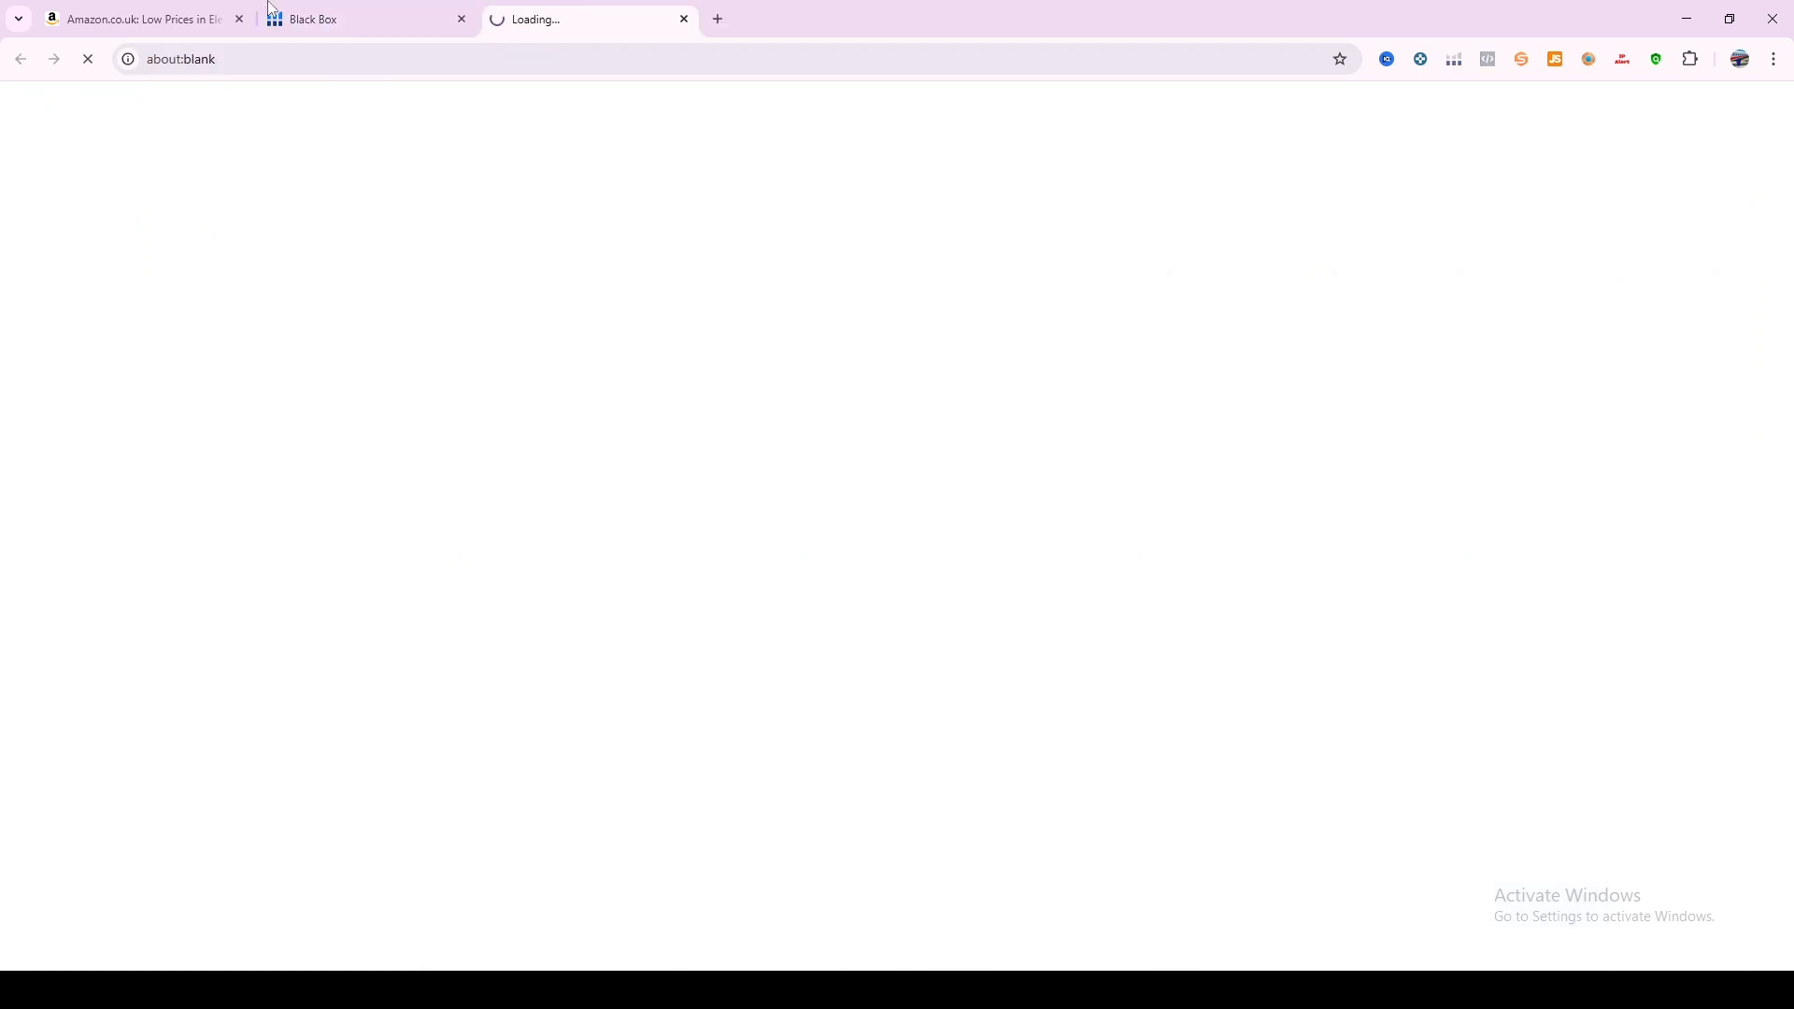
{"action": "left_click", "coordinate": [375, 13]}
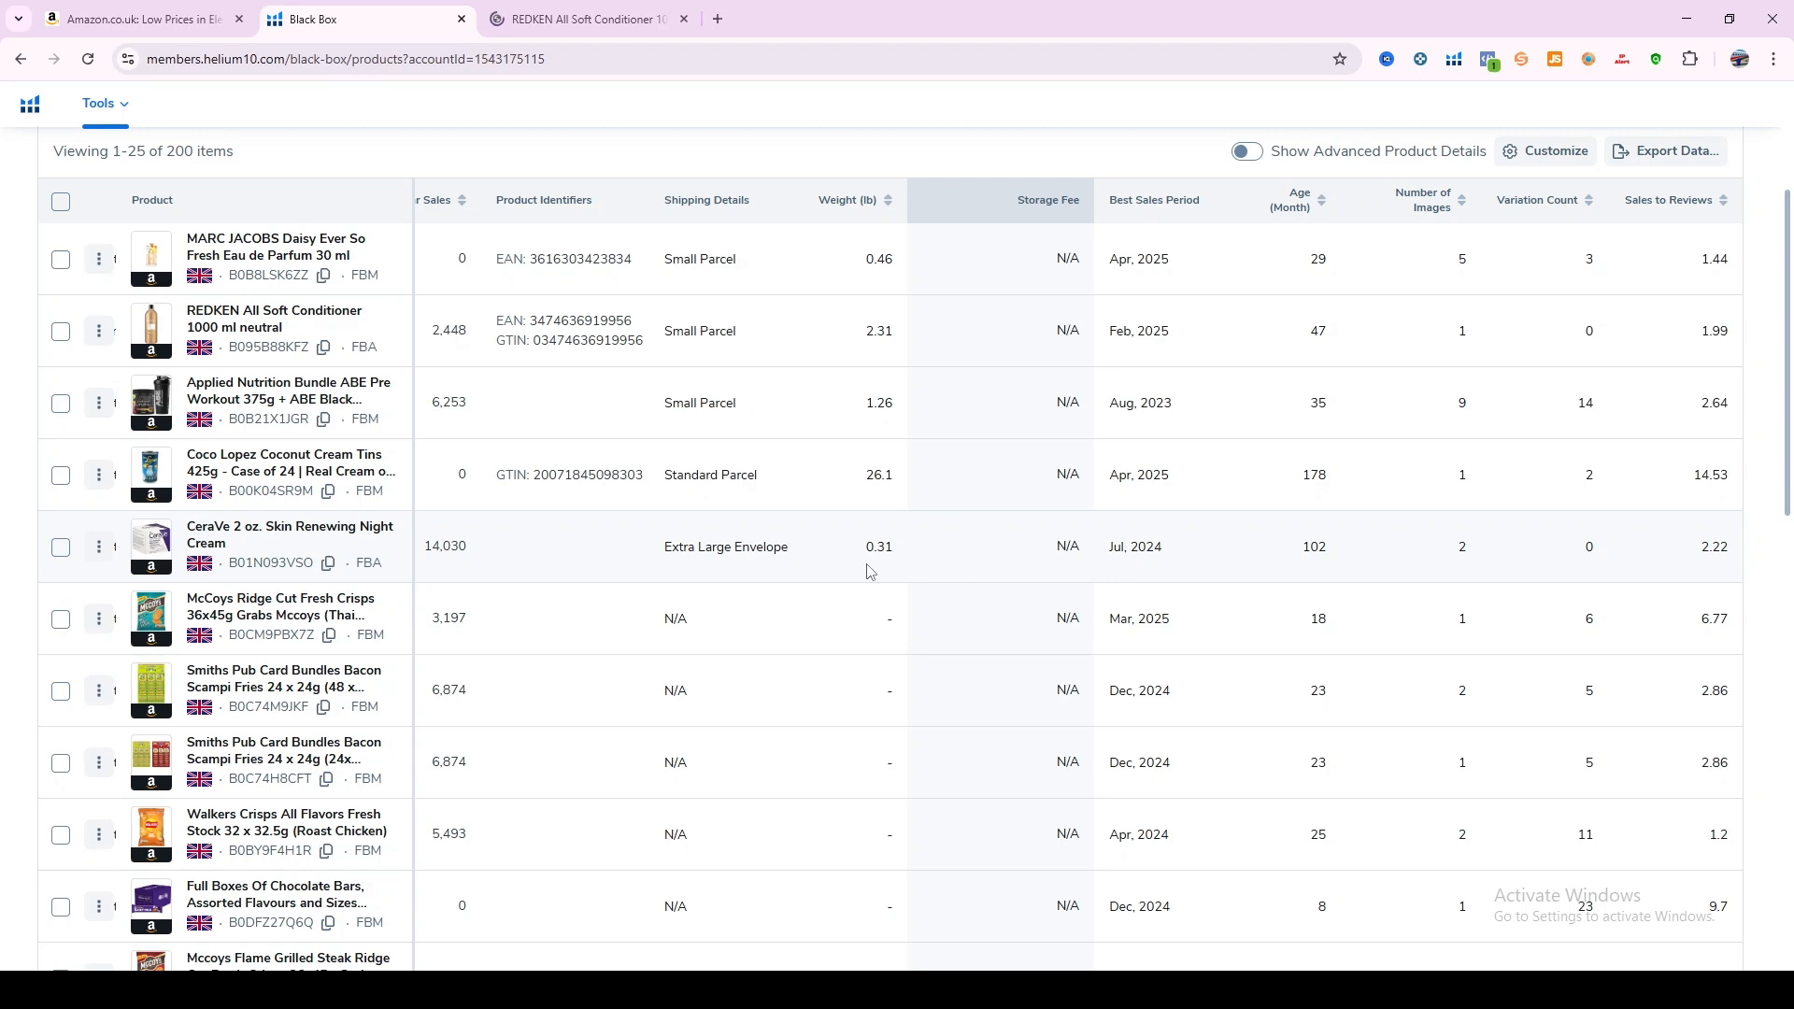
{"action": "mouse_move", "coordinate": [152, 568]}
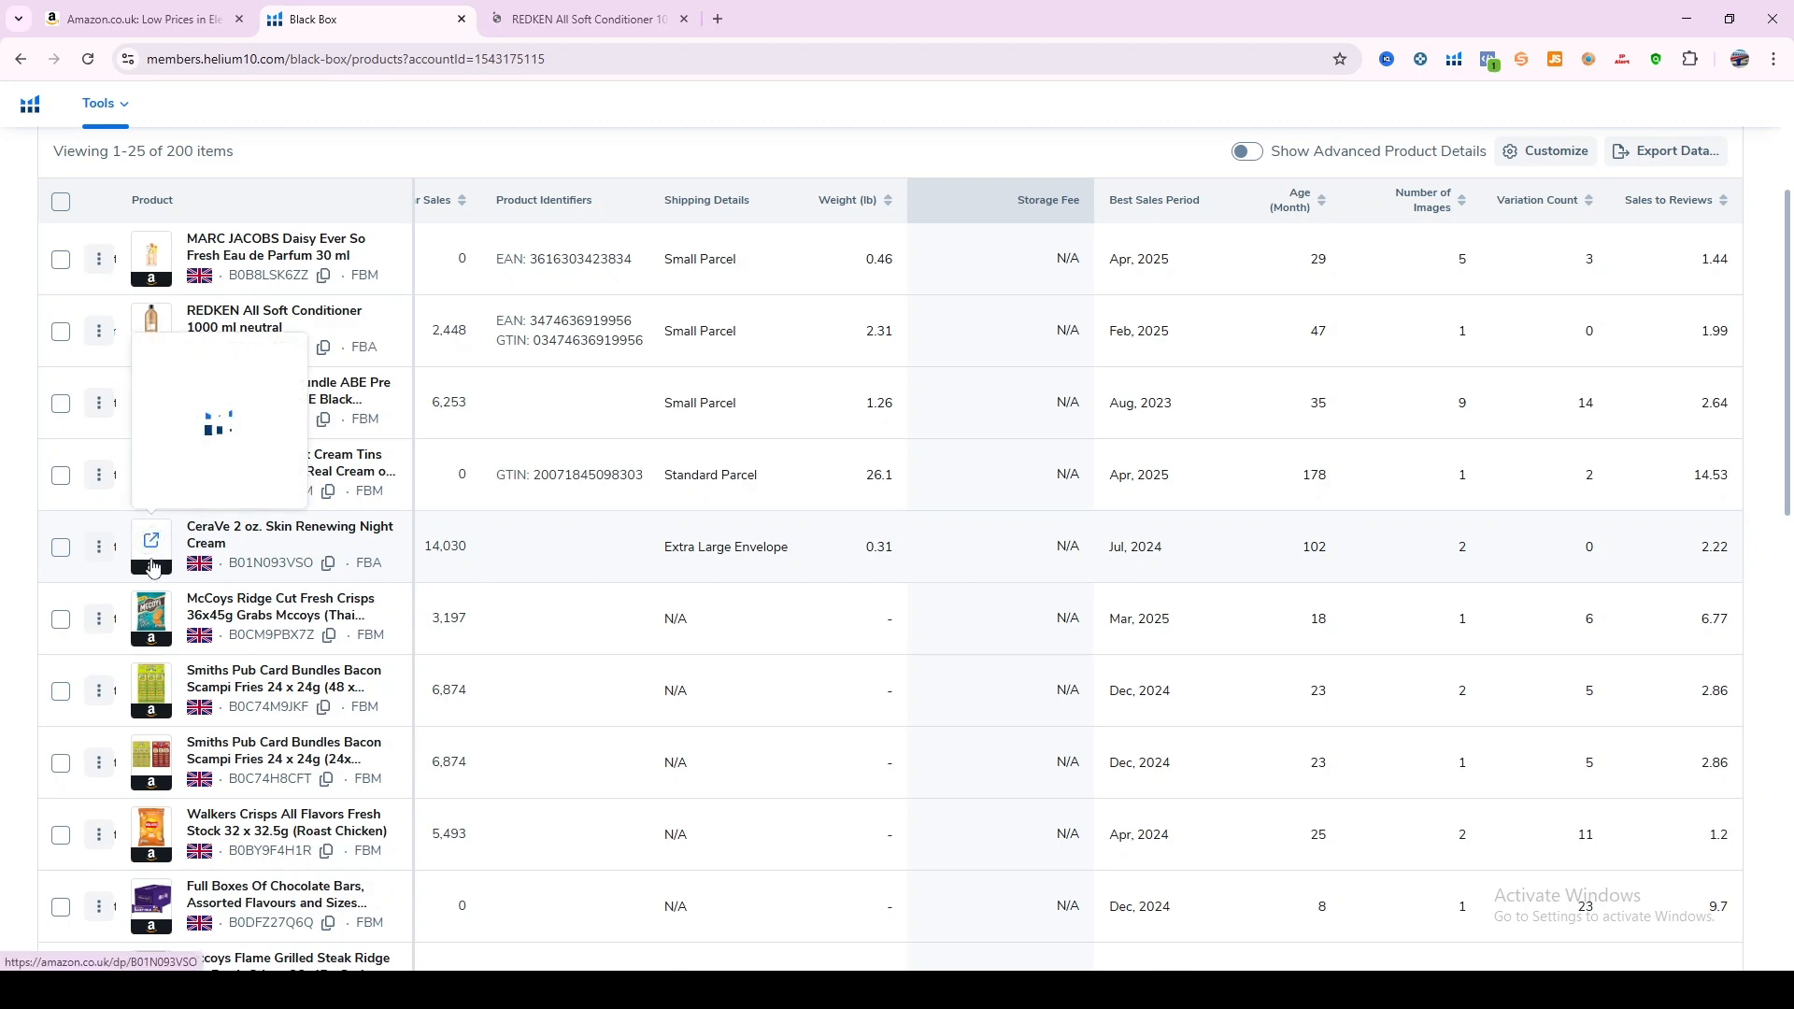
{"action": "left_click", "coordinate": [152, 566]}
{"action": "left_click", "coordinate": [372, 9]}
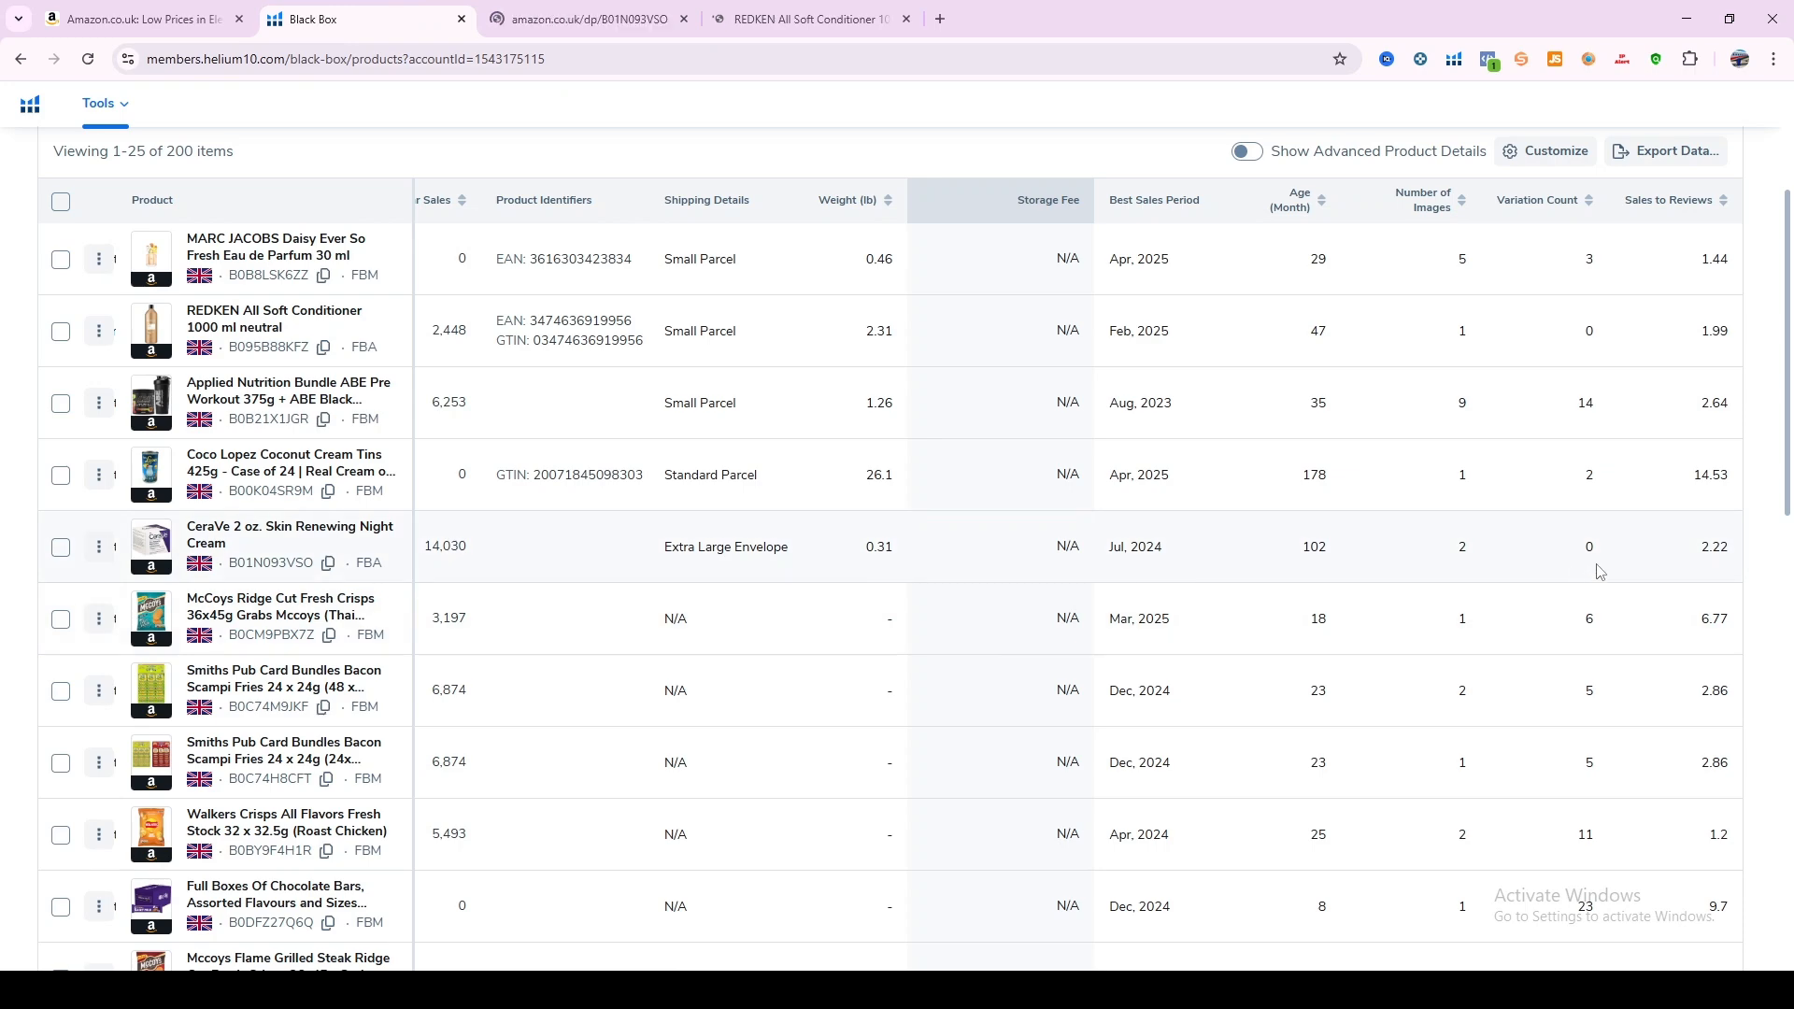
Open the Amazon listings of the Coco Lopez Coconut Cream and the Puly Caff Coffee Cleaning Powder, returning to the product results.
{"action": "scroll", "coordinate": [1599, 572], "scroll_direction": "down", "scroll_amount": 3}
{"action": "scroll", "coordinate": [1602, 579], "scroll_direction": "up", "scroll_amount": 2}
{"action": "scroll", "coordinate": [1600, 579], "scroll_direction": "up", "scroll_amount": 1}
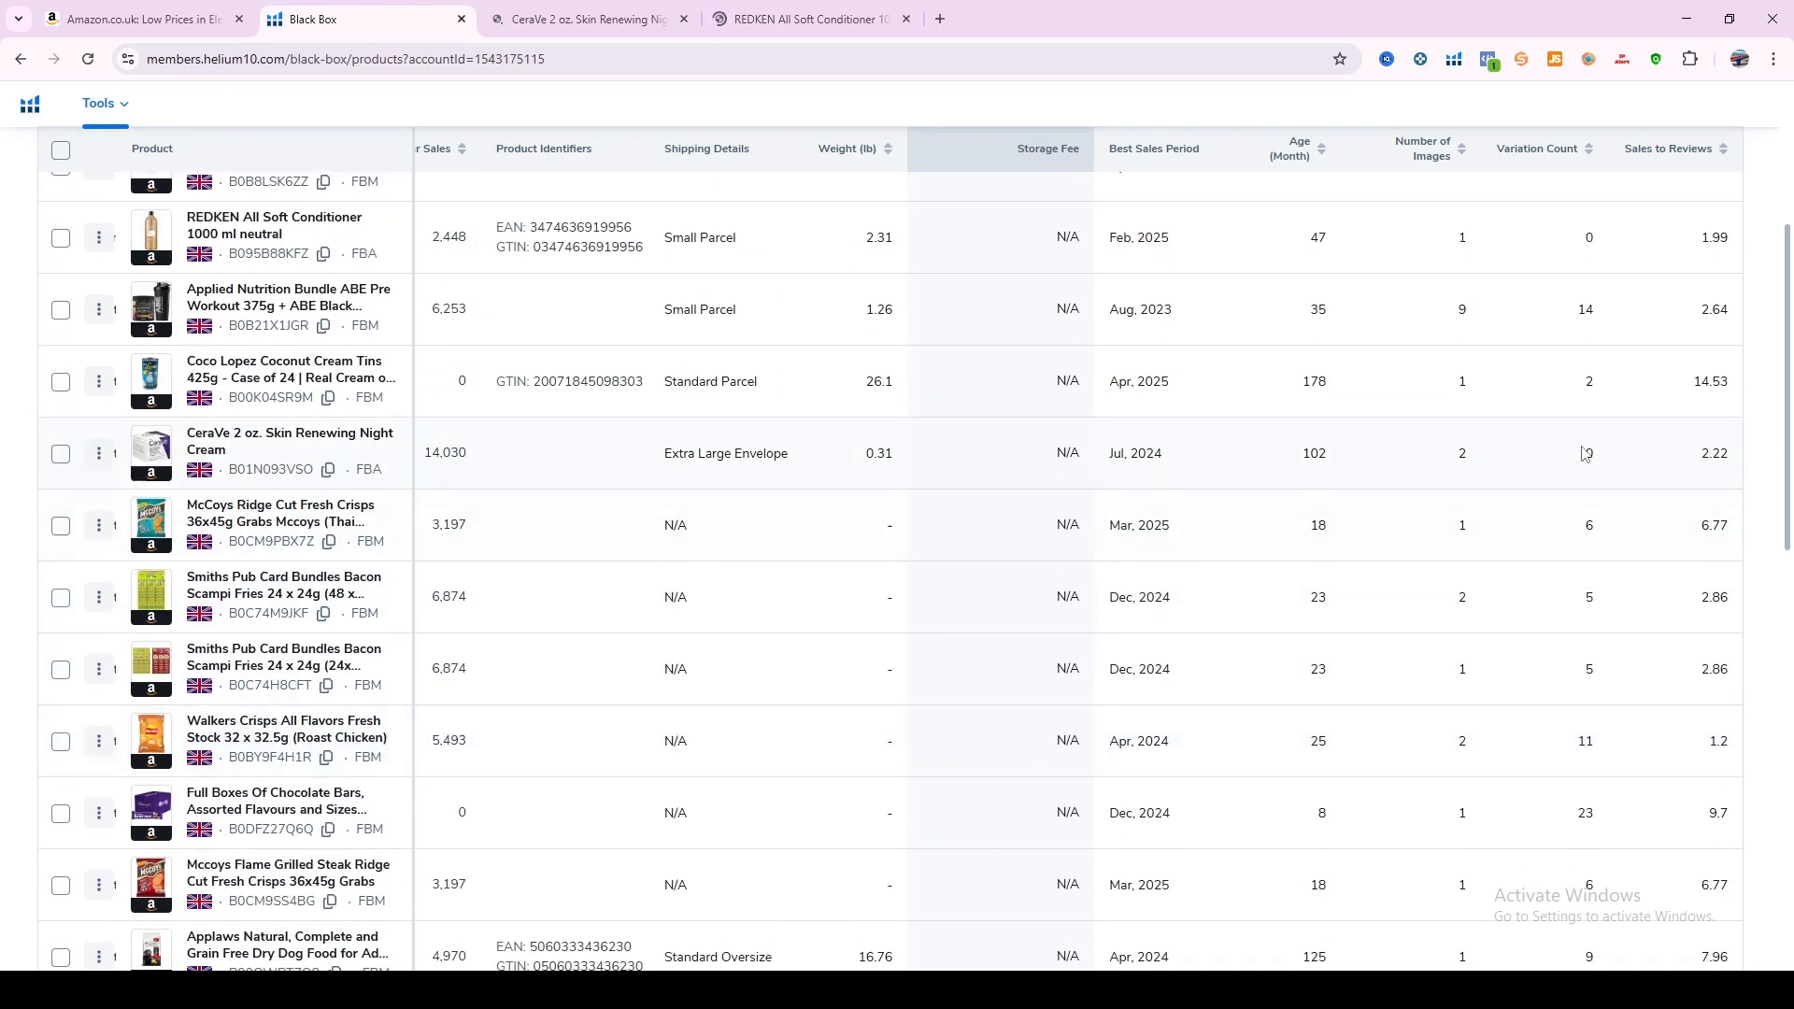
{"action": "left_click", "coordinate": [149, 405]}
{"action": "left_click", "coordinate": [372, 8]}
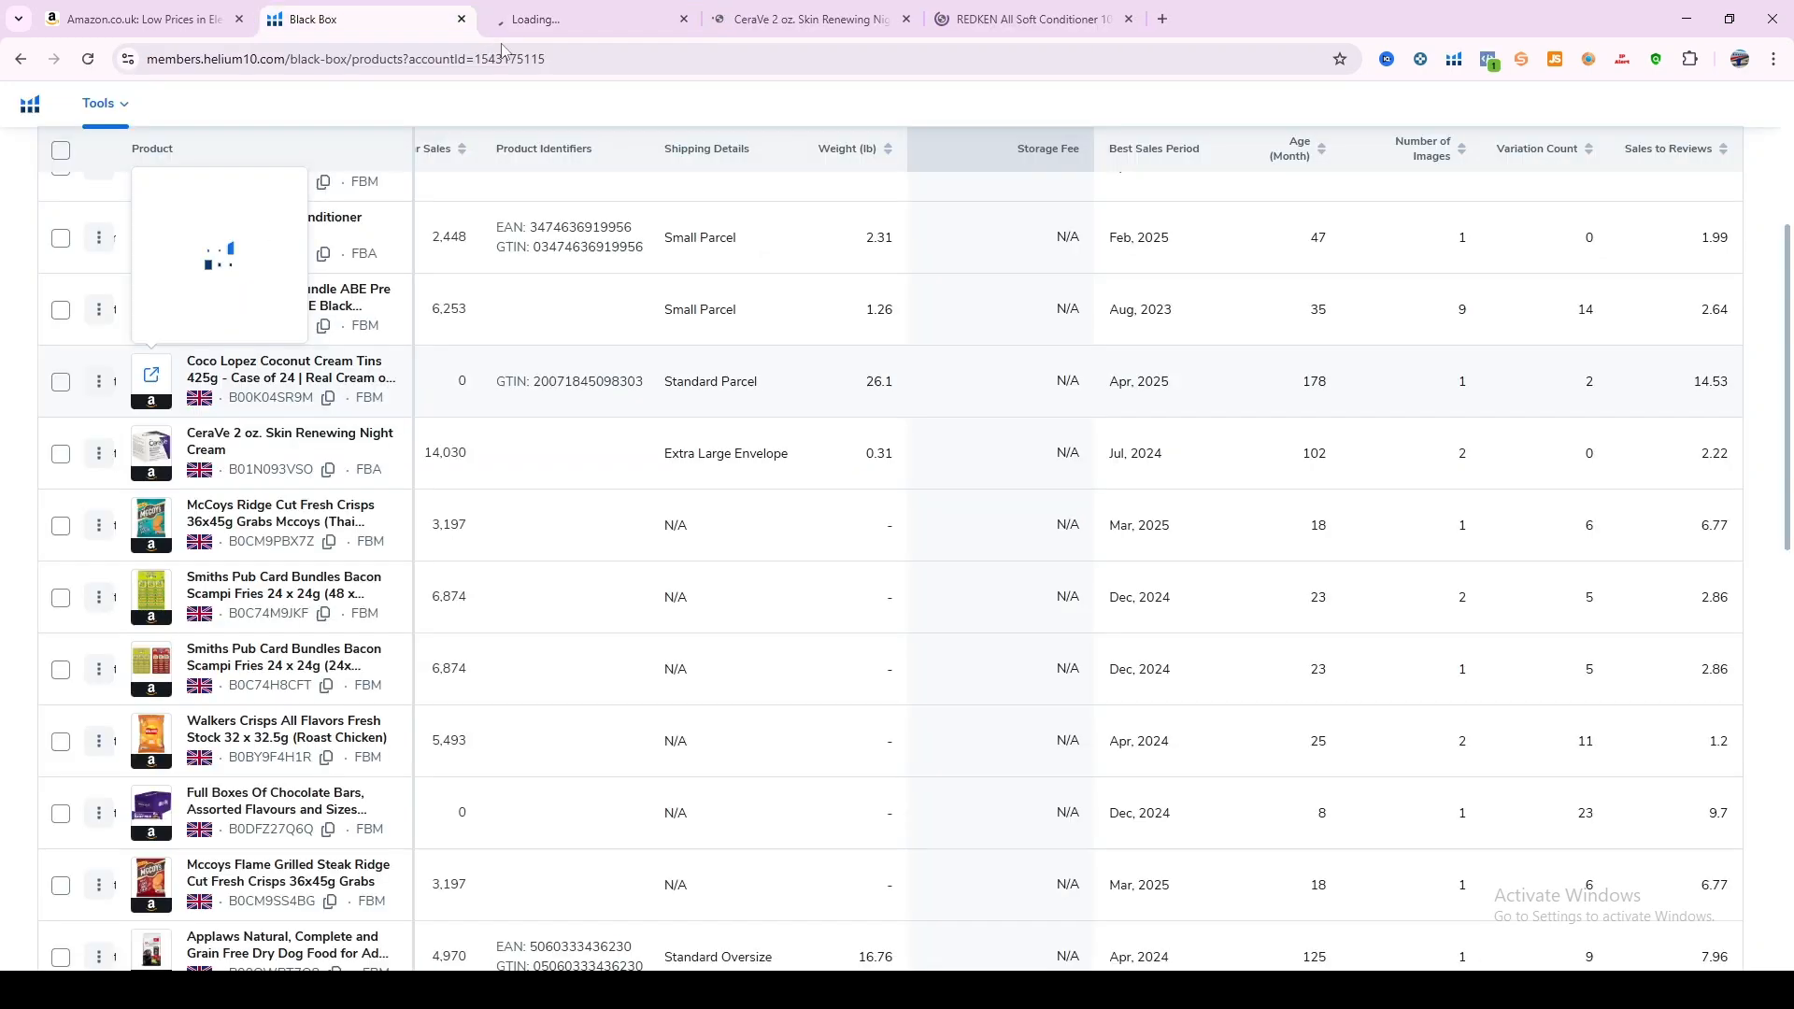
{"action": "scroll", "coordinate": [1486, 584], "scroll_direction": "down", "scroll_amount": 1}
{"action": "scroll", "coordinate": [1485, 586], "scroll_direction": "down", "scroll_amount": 4}
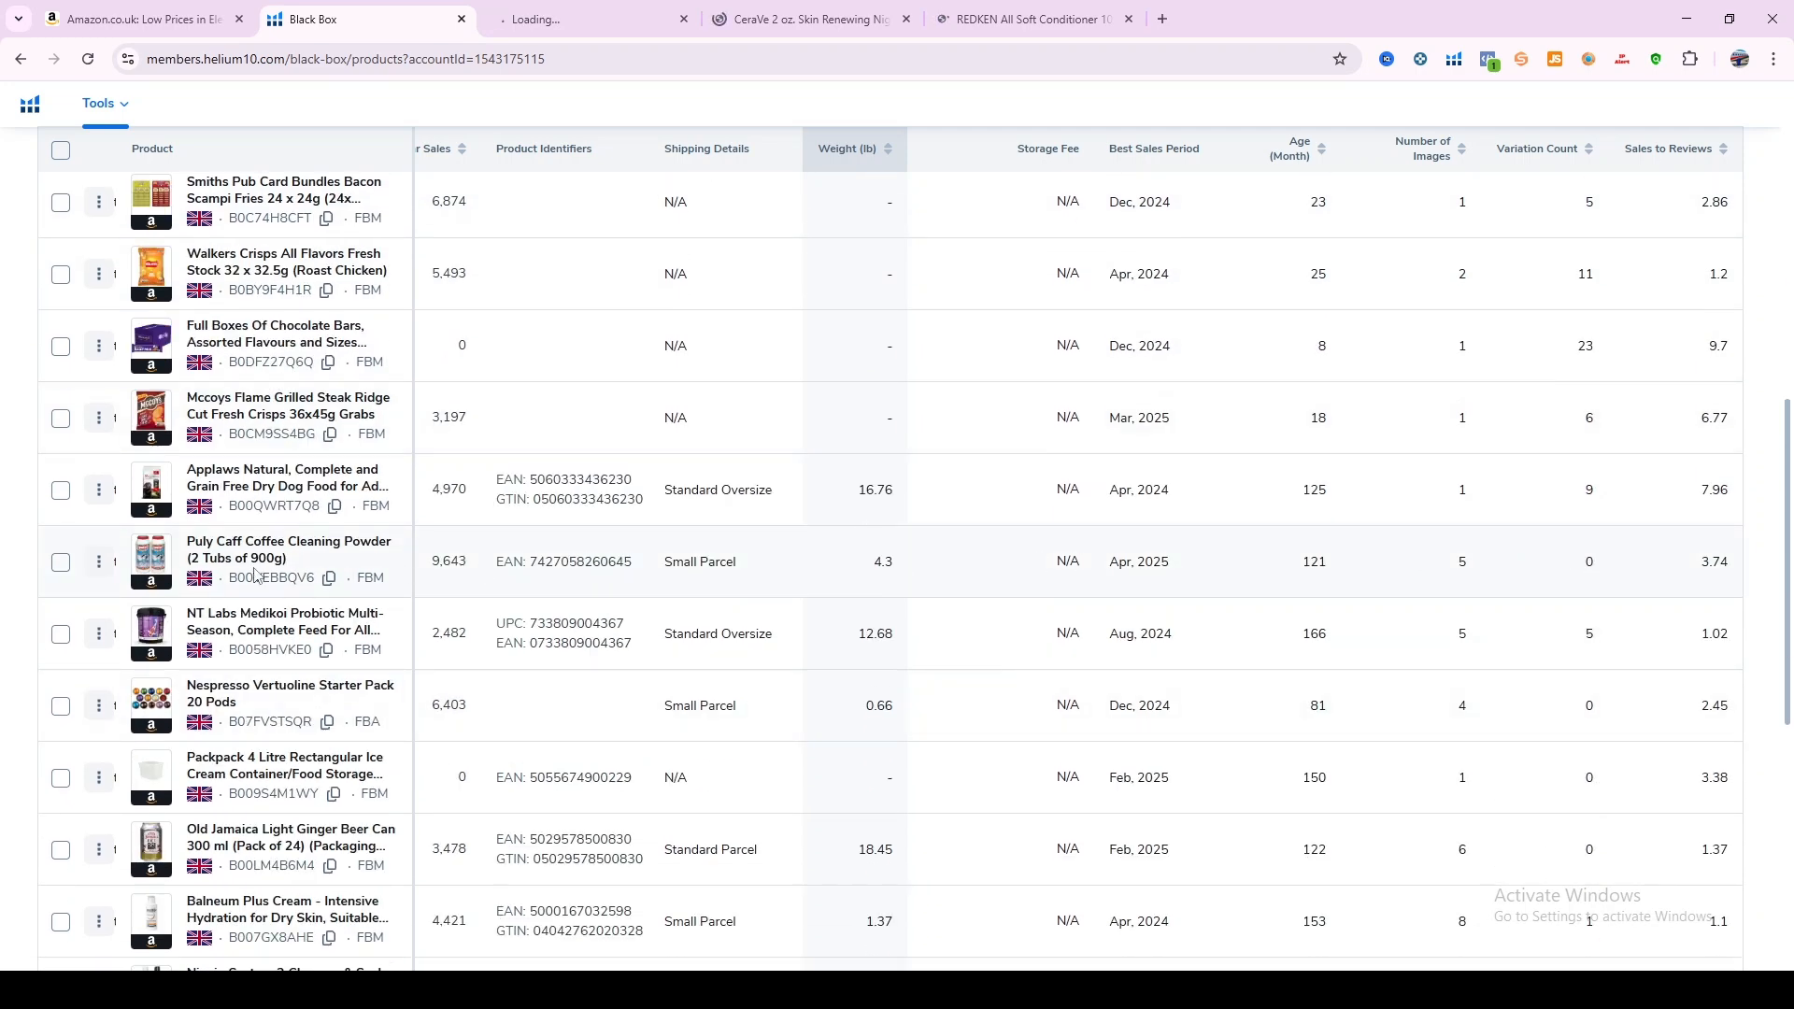
{"action": "left_click", "coordinate": [152, 563]}
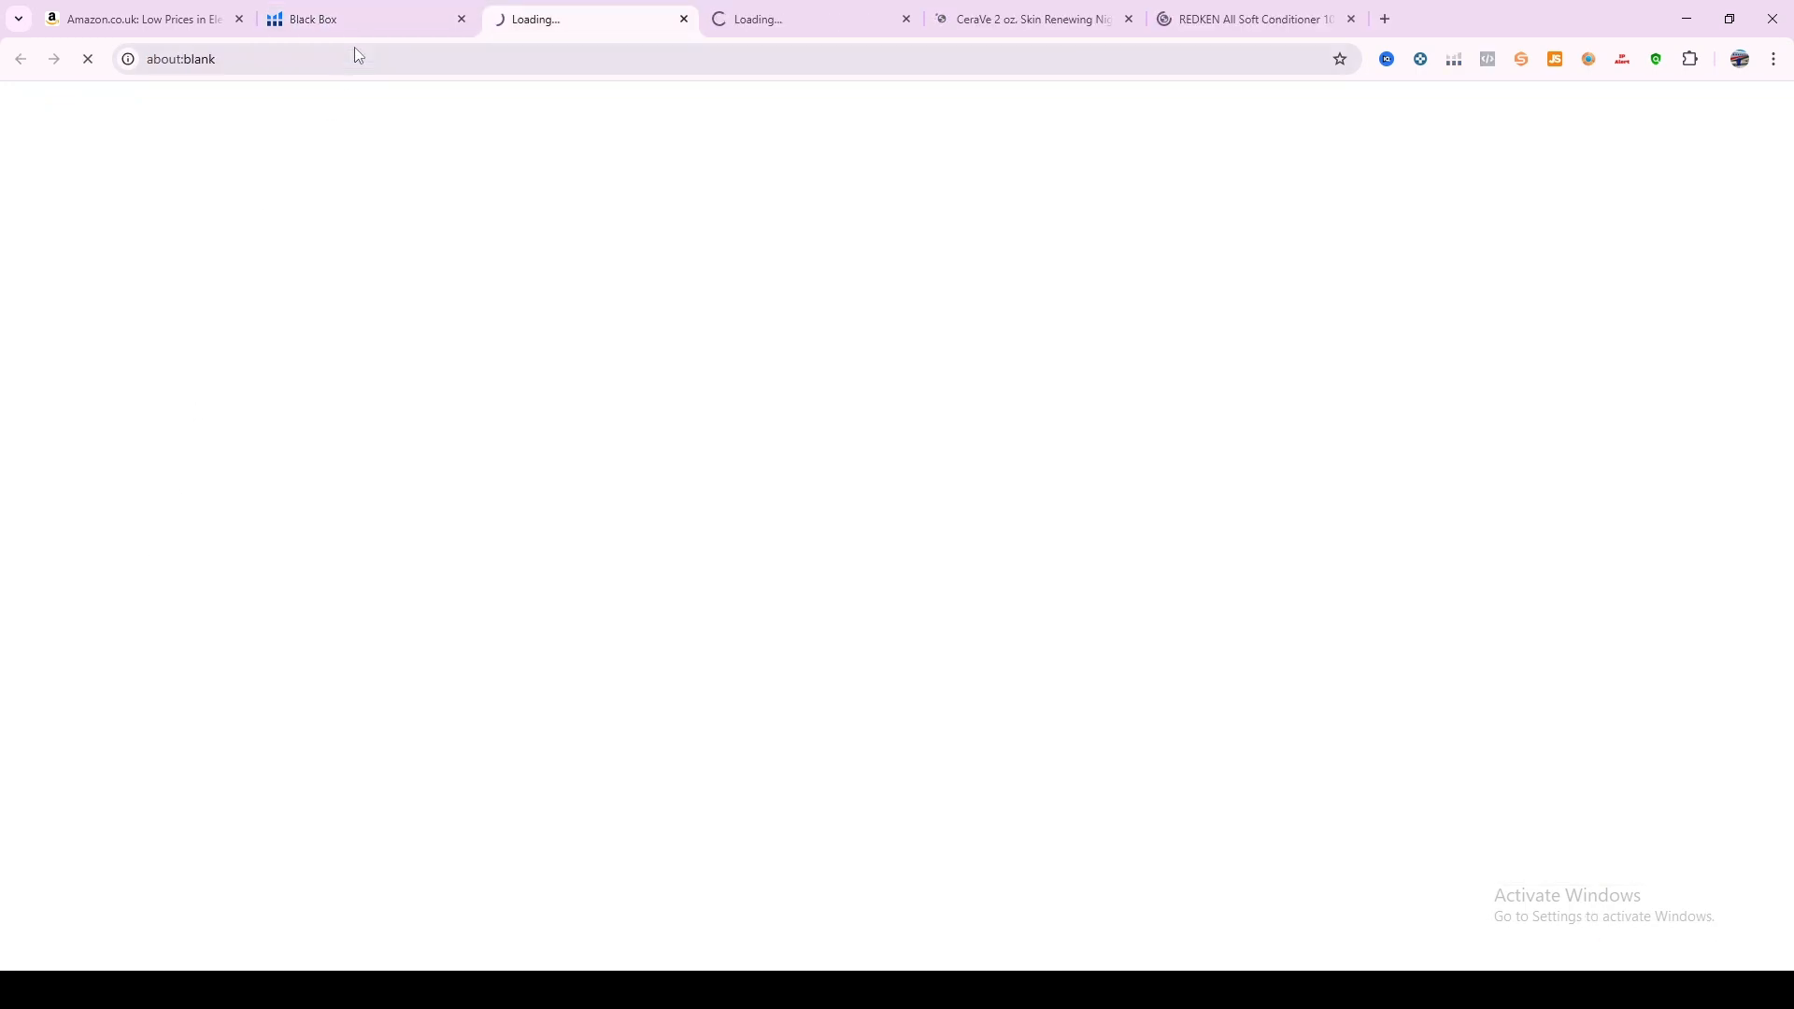
{"action": "left_click", "coordinate": [412, 19]}
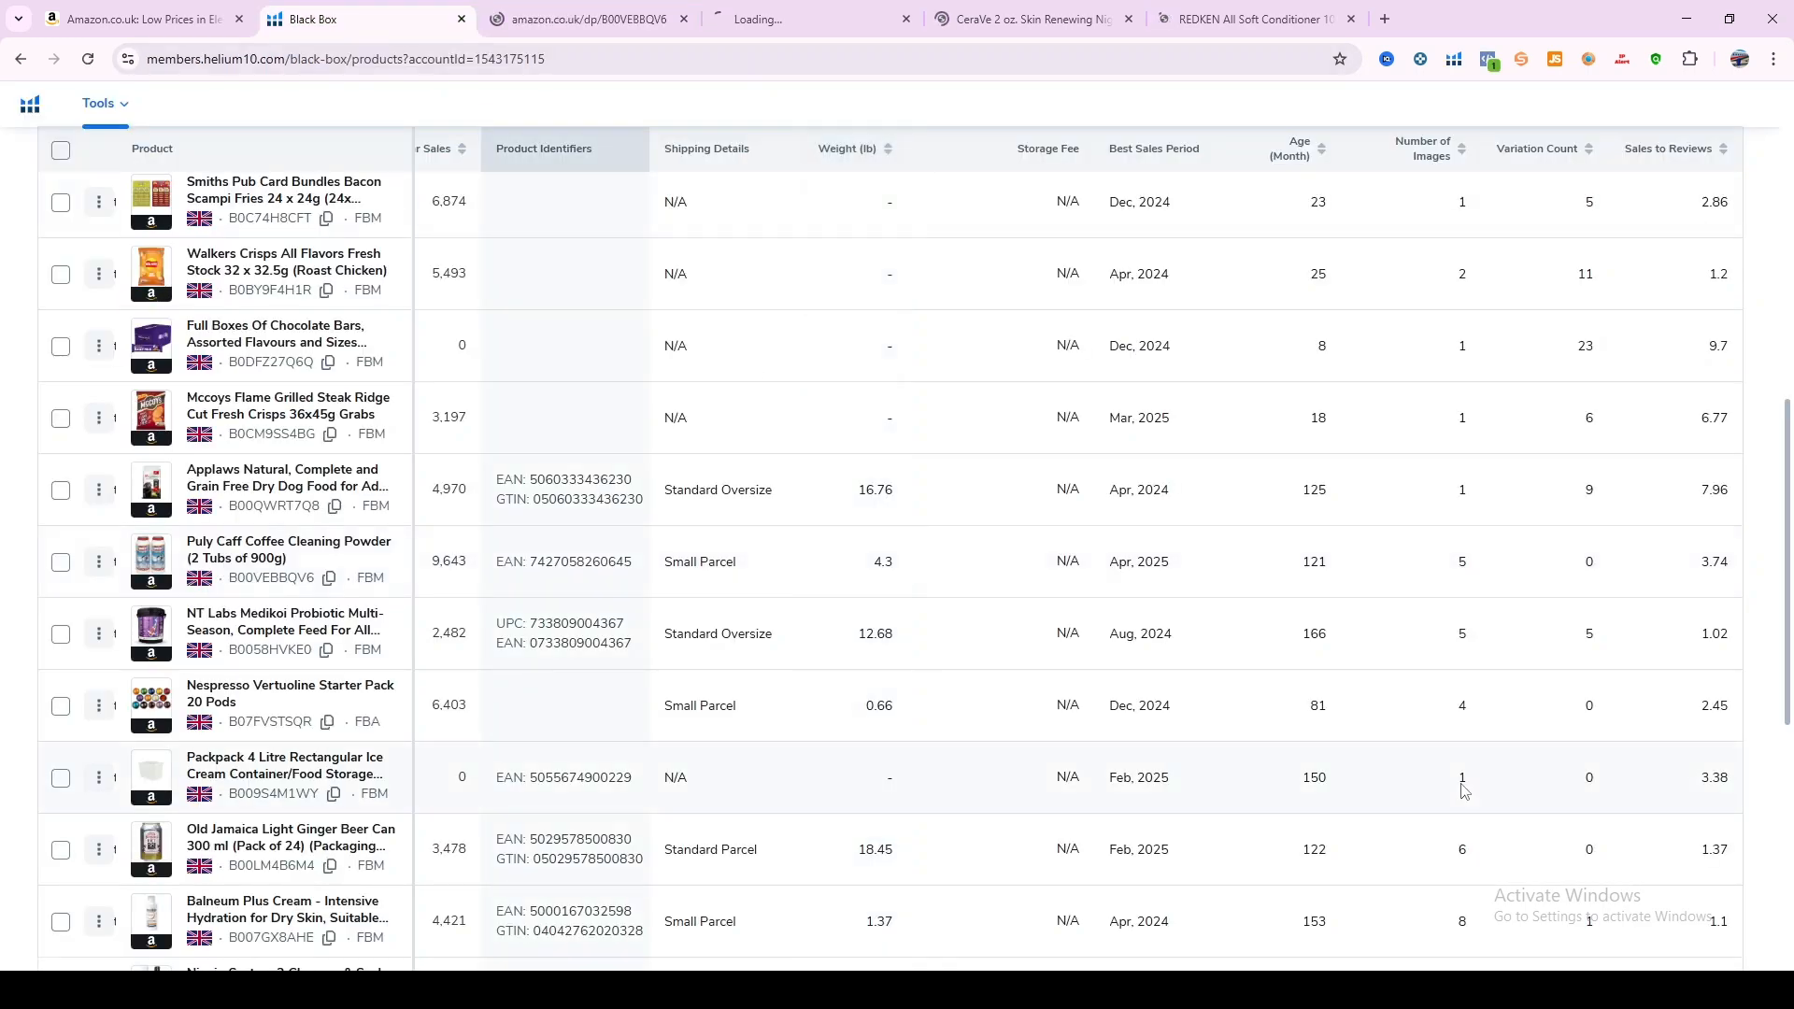
Open the Amazon listings of the Old Jamaica Light Ginger Beer and the Nespresso Vertuoline Starter Pack, returning to the product results.
{"action": "scroll", "coordinate": [1504, 729], "scroll_direction": "down", "scroll_amount": 3}
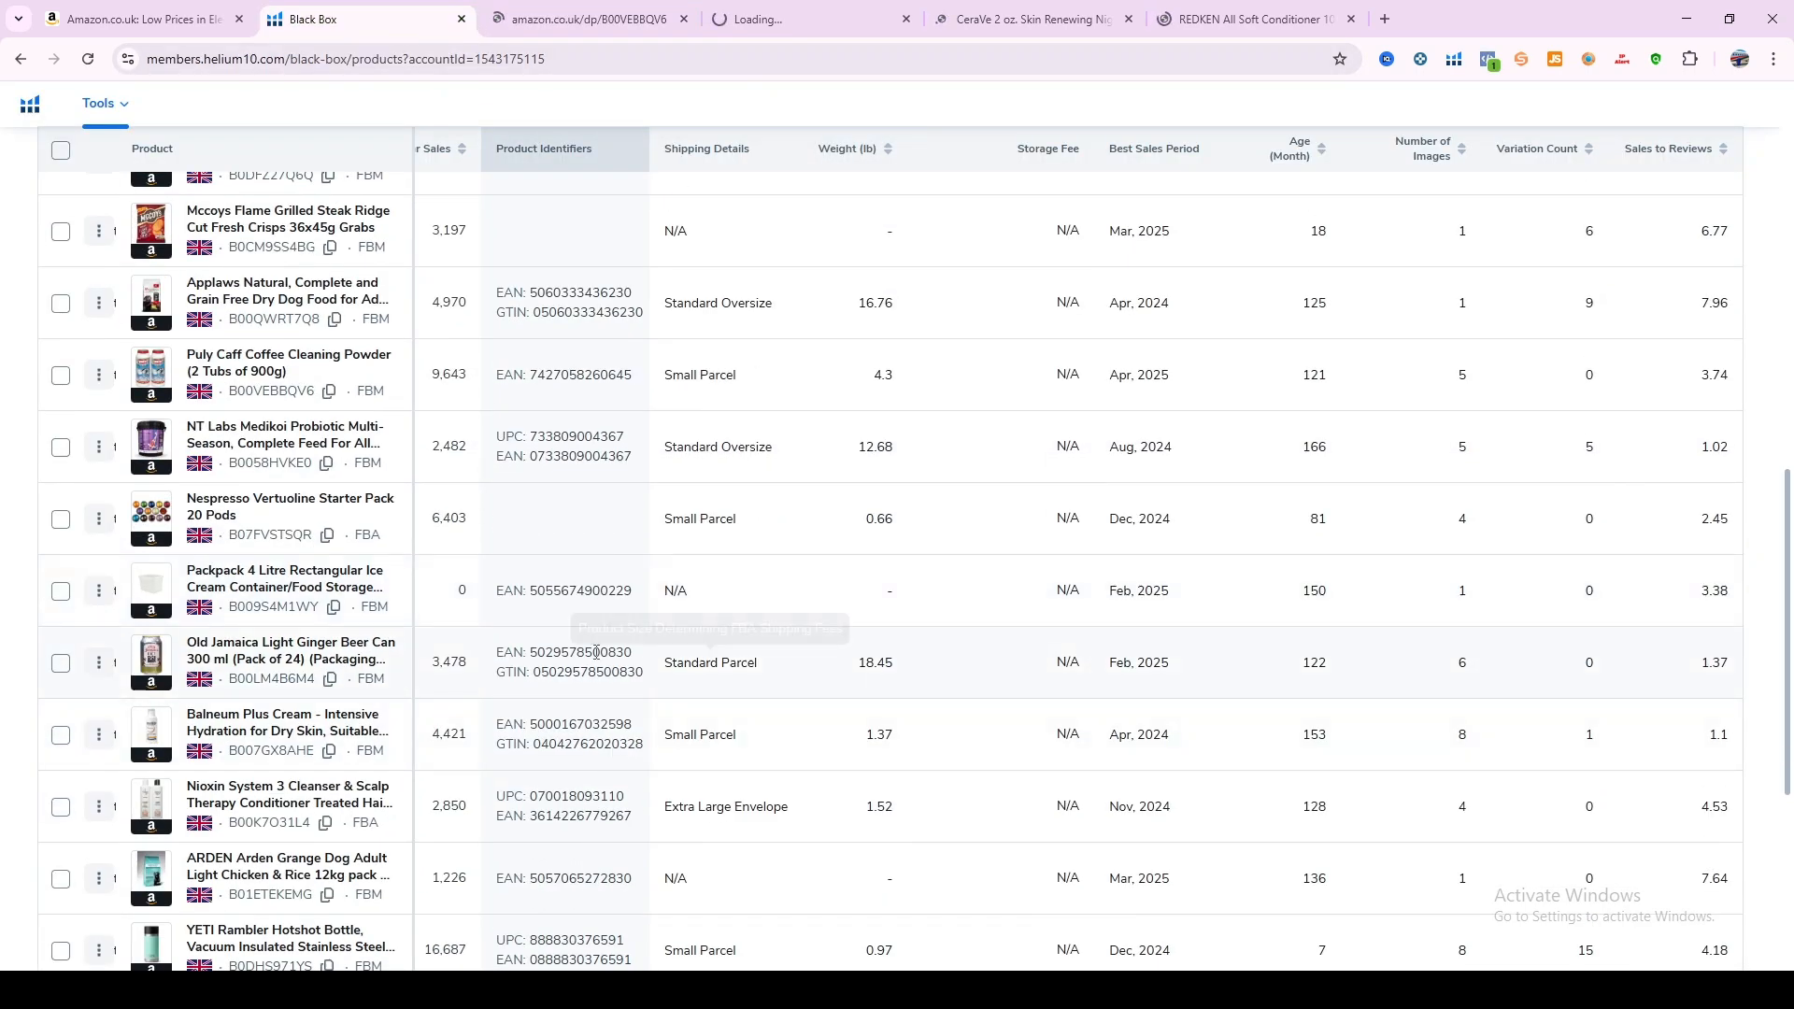
{"action": "left_click", "coordinate": [151, 657]}
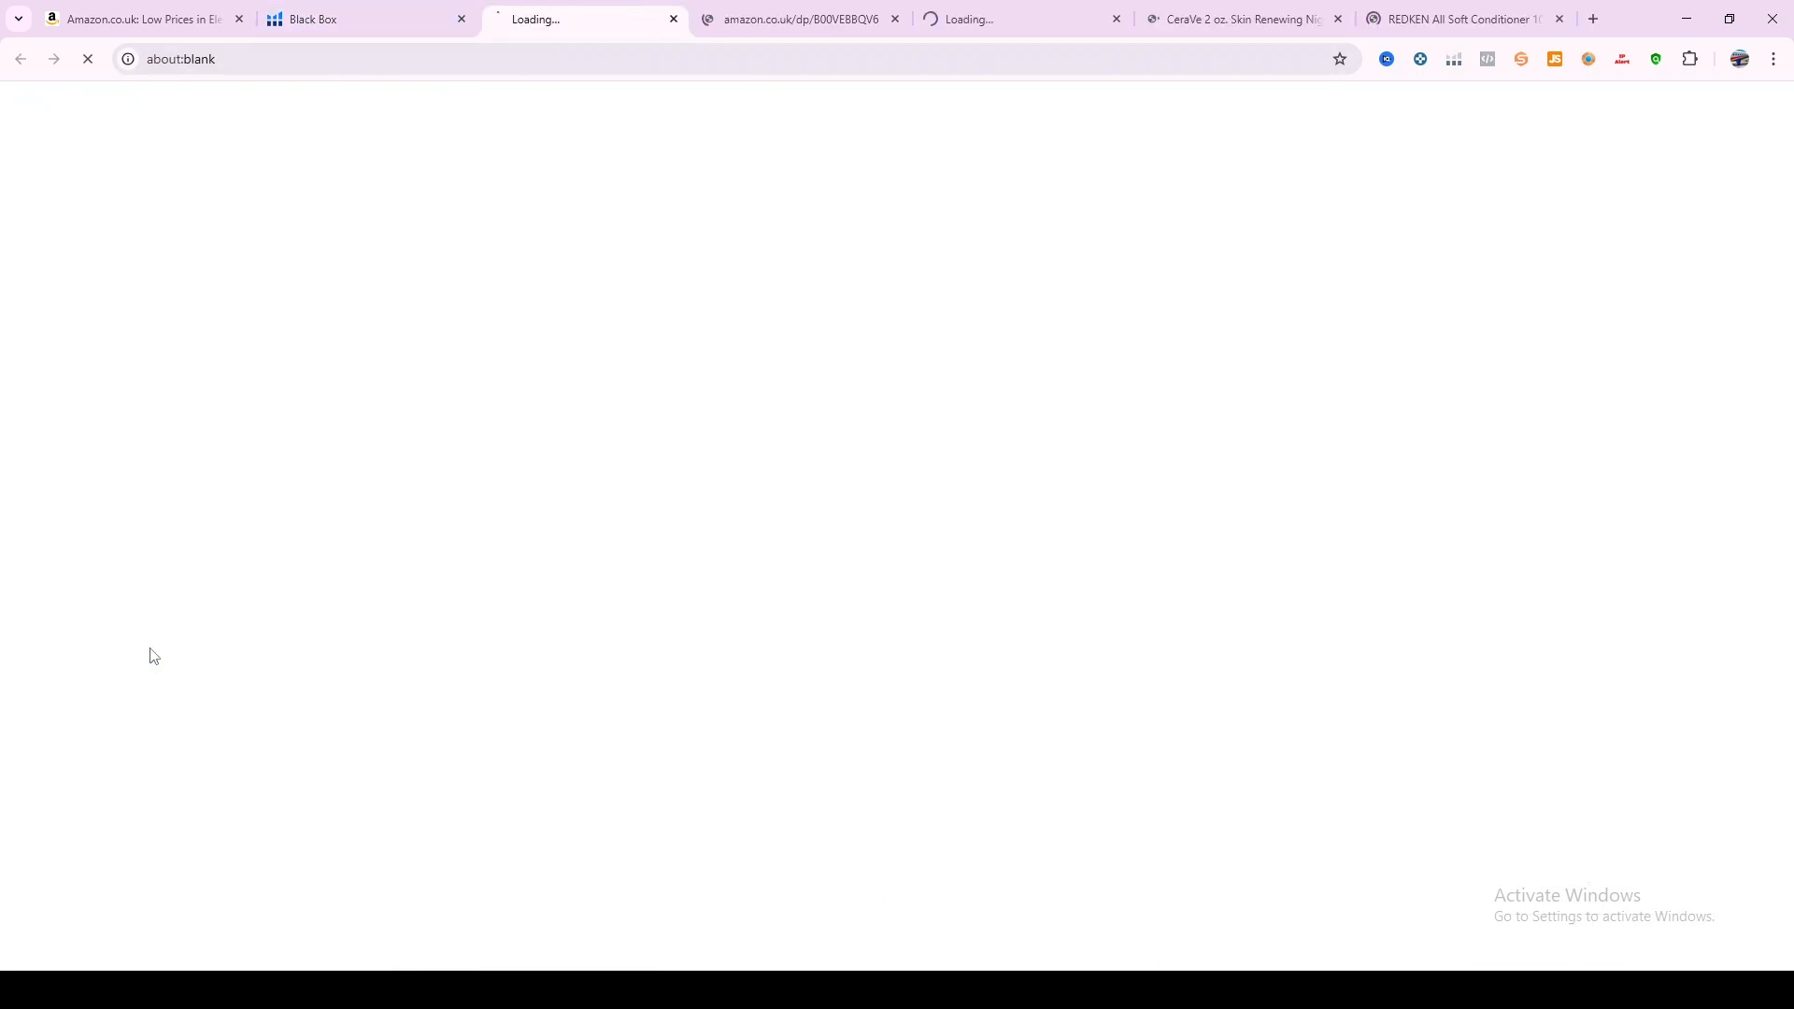
{"action": "left_click", "coordinate": [364, 13]}
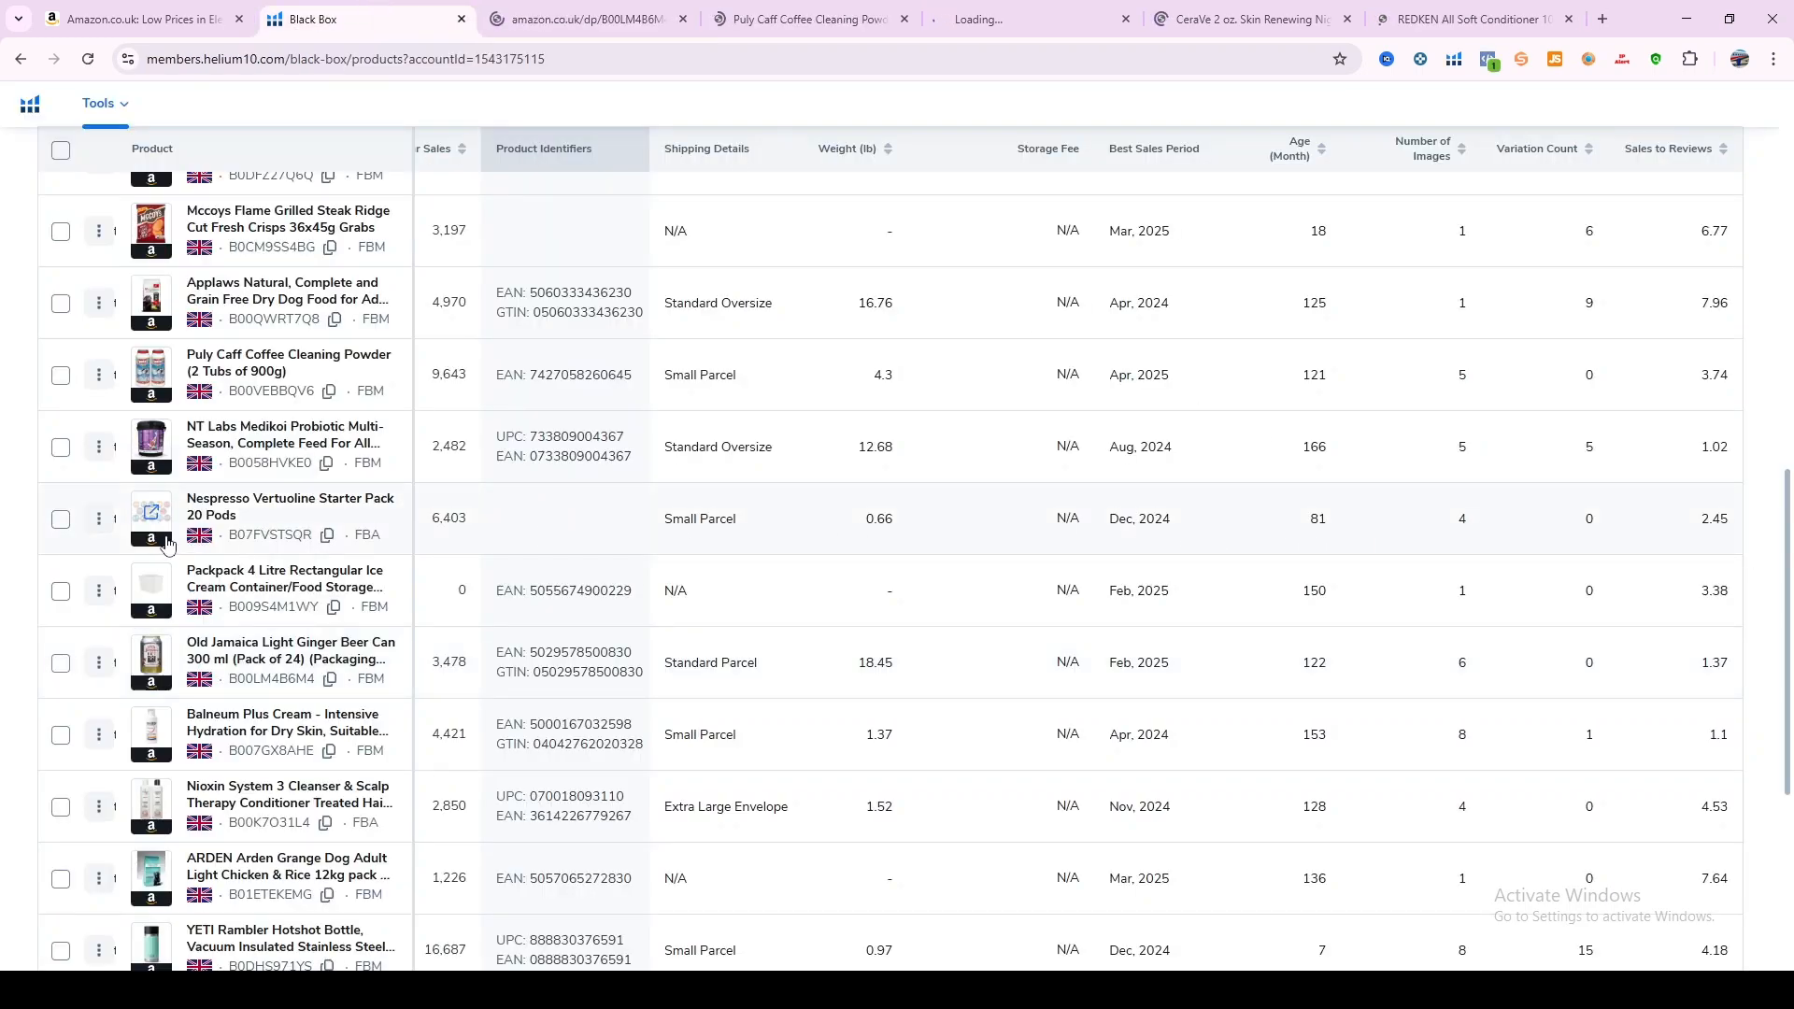
{"action": "left_click", "coordinate": [164, 540]}
{"action": "left_click", "coordinate": [358, 11]}
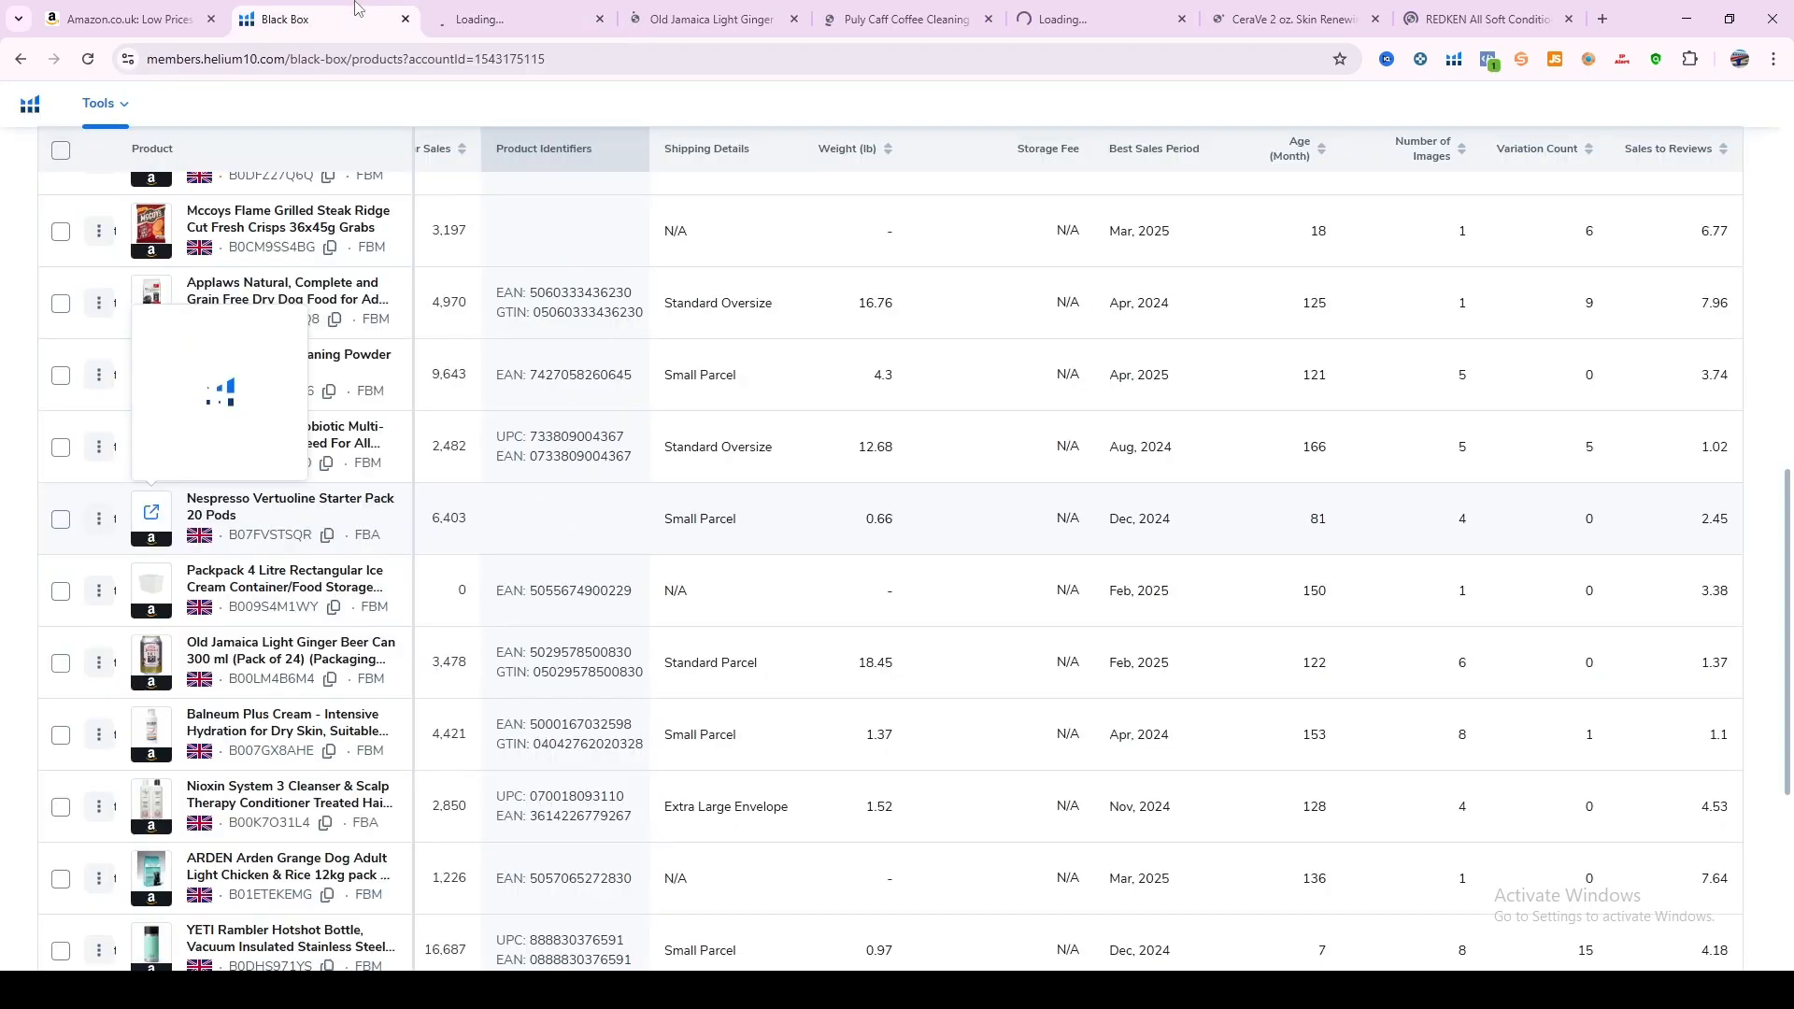
Try to open the Amazon listing of the Coca Cola 24 x 330ml cans, close its page and return to the product results.
{"action": "scroll", "coordinate": [1600, 720], "scroll_direction": "down", "scroll_amount": 5}
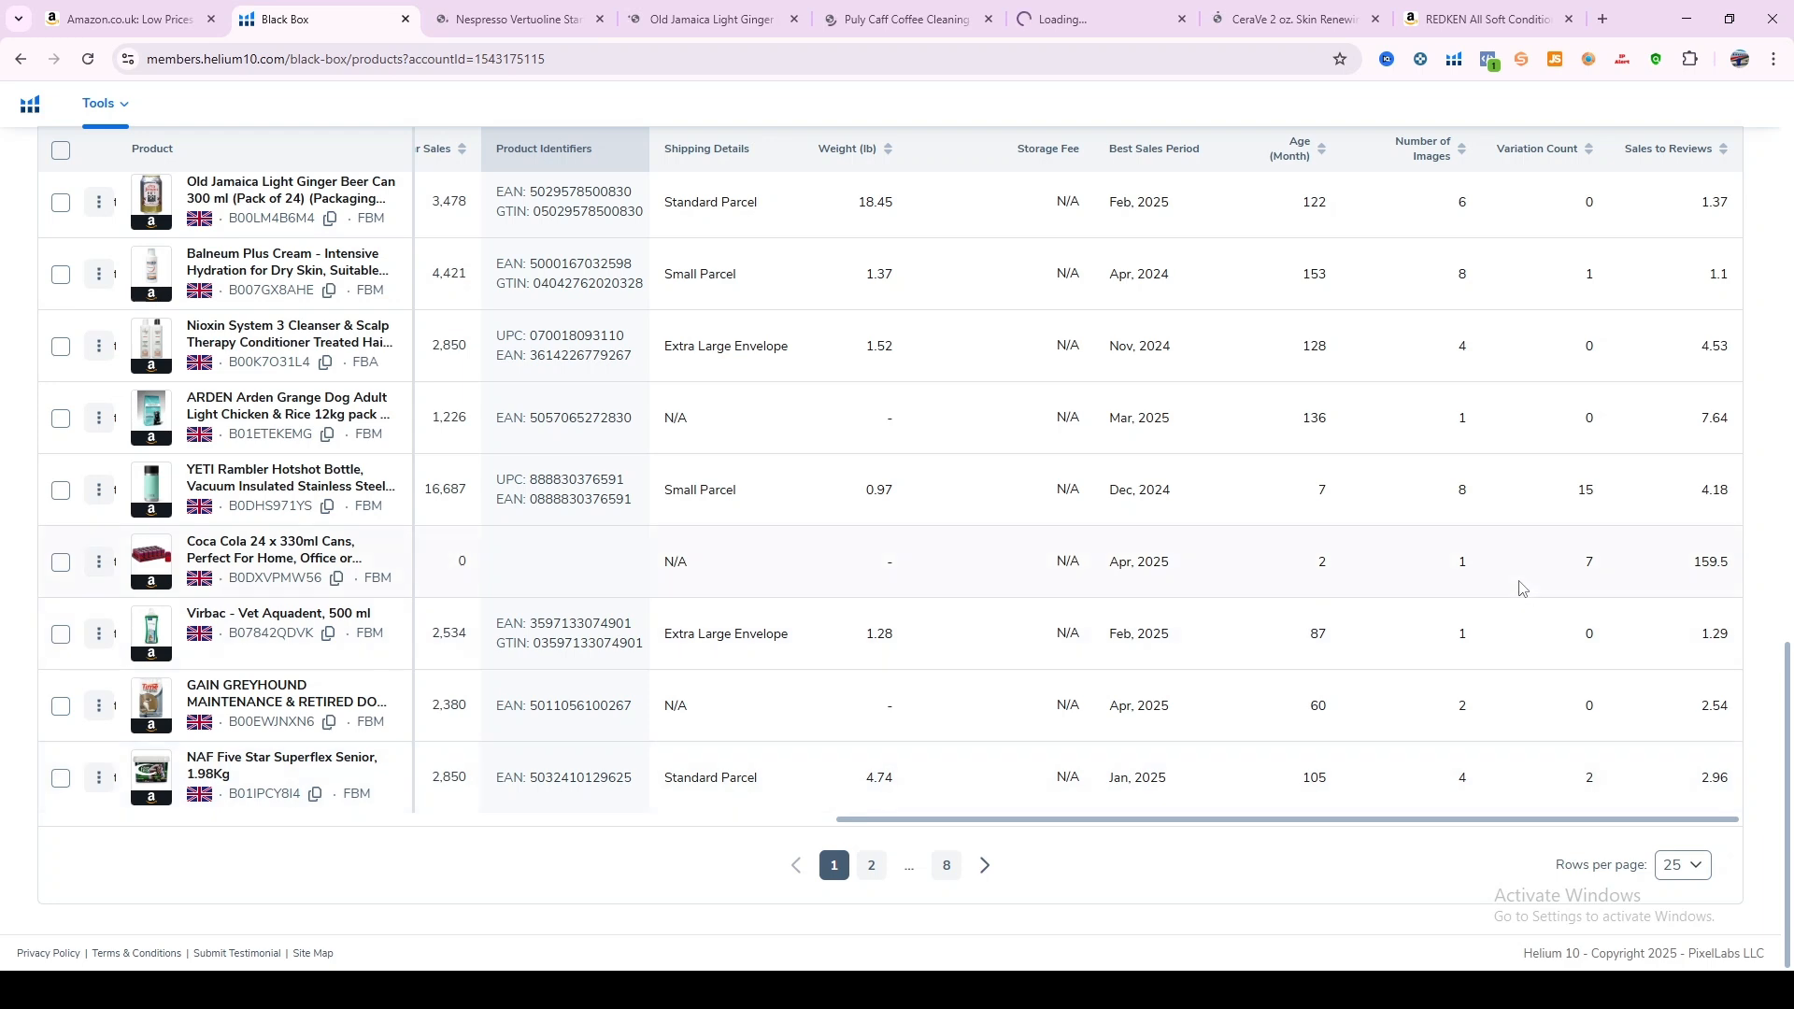
{"action": "left_click", "coordinate": [153, 582]}
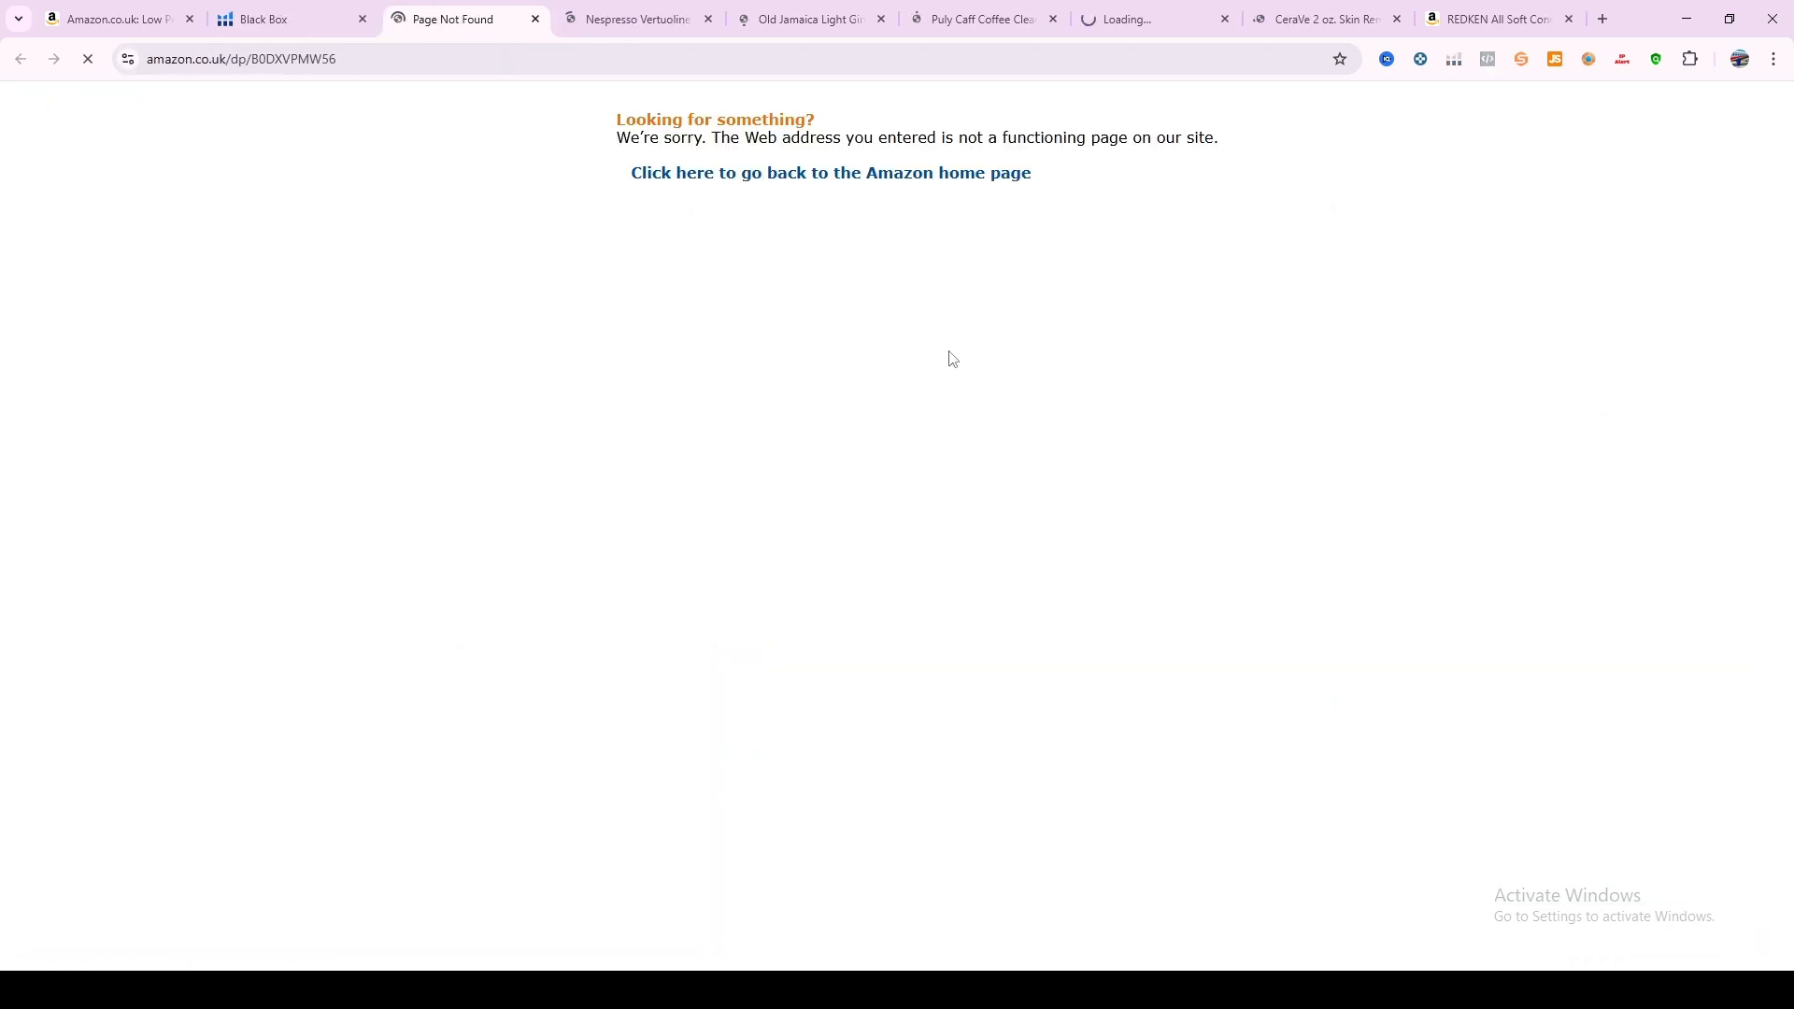
{"action": "left_click", "coordinate": [535, 20]}
{"action": "left_click", "coordinate": [461, 10]}
{"action": "left_click", "coordinate": [352, 9]}
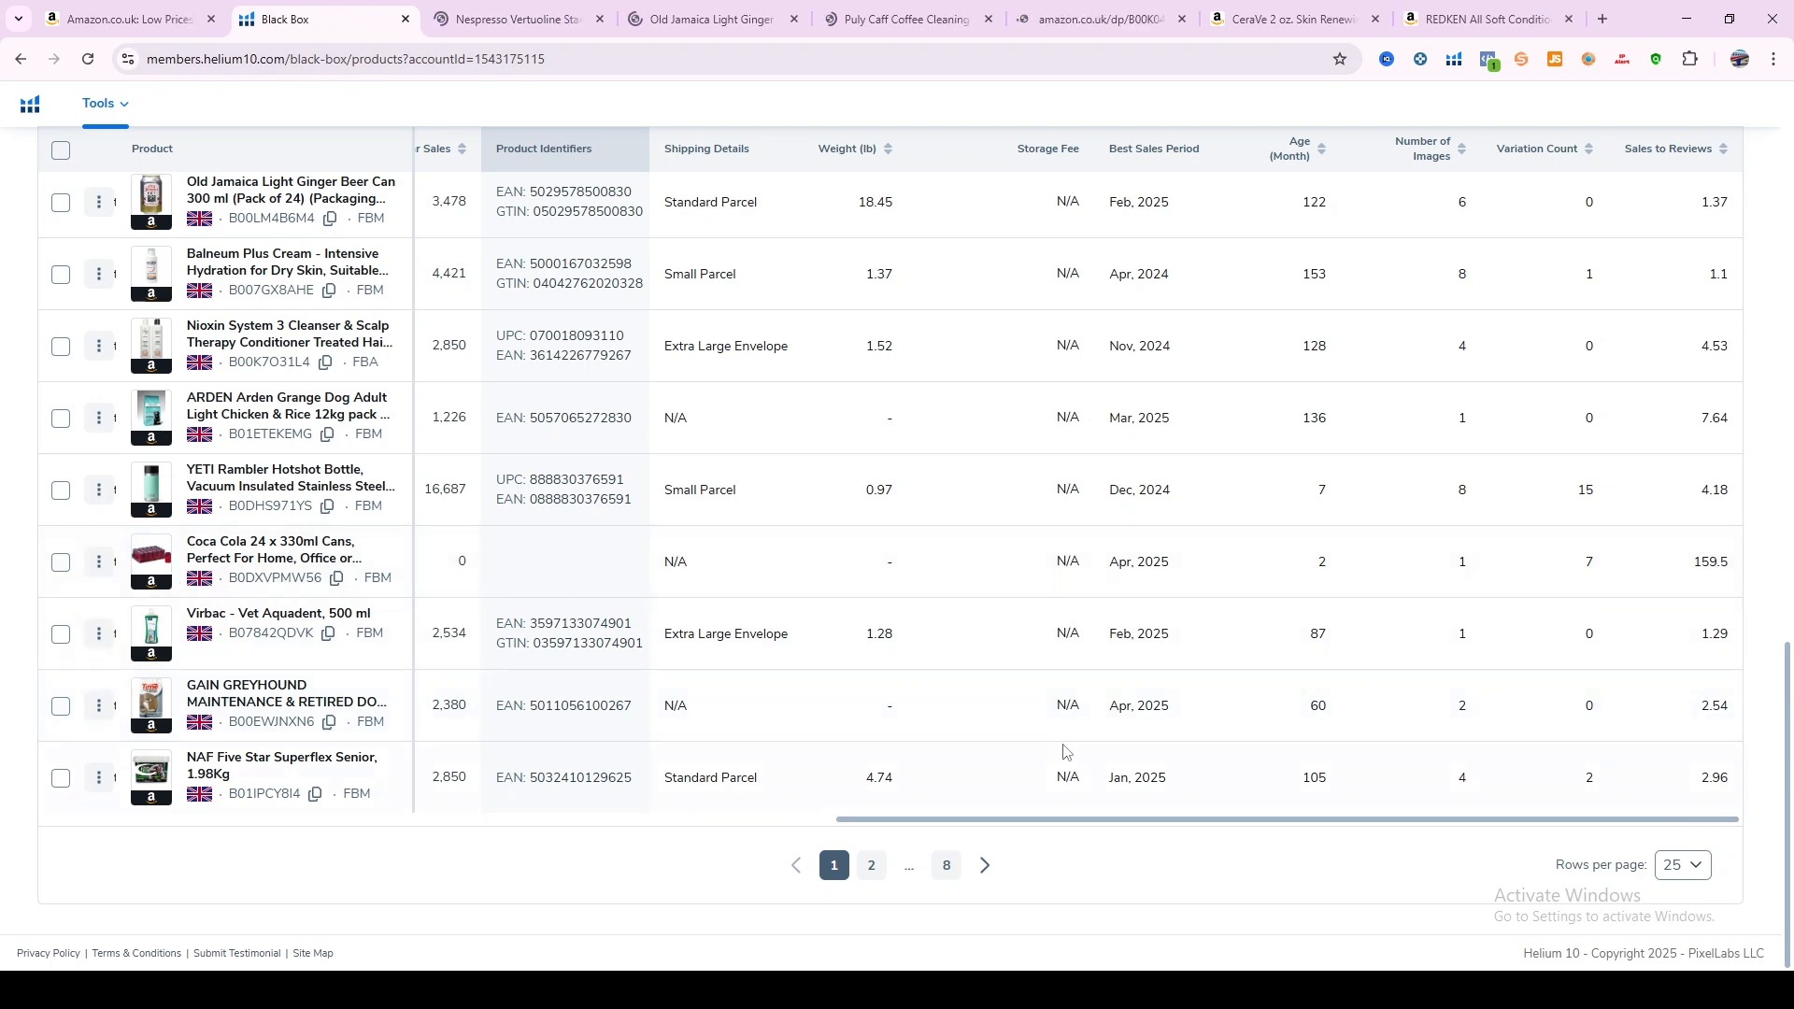
Open the Amazon listing of the NAF Five Star Superflex Senior, 1.98Kg.
{"action": "left_click", "coordinate": [155, 793]}
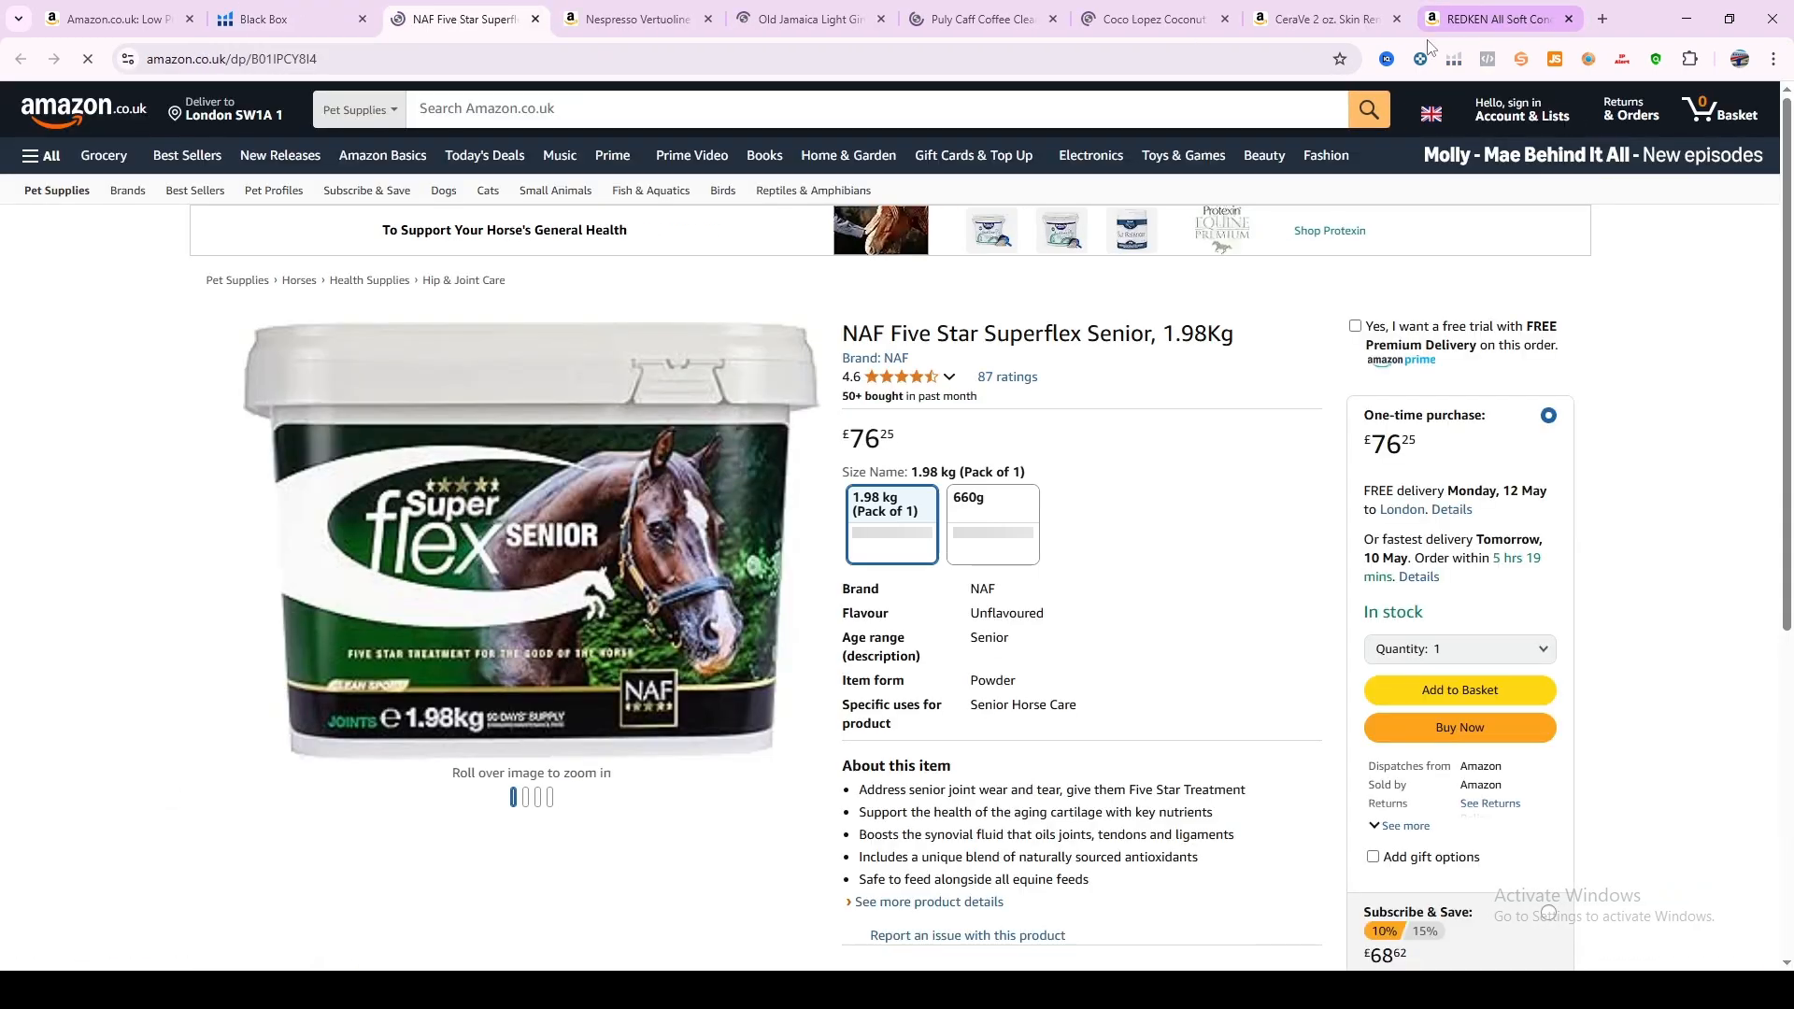
Examine the REDKEN All Soft Conditioner listing for its rank, 30-day revenue, unit sales, rating, price and other sellers.
{"action": "left_click", "coordinate": [1480, 7]}
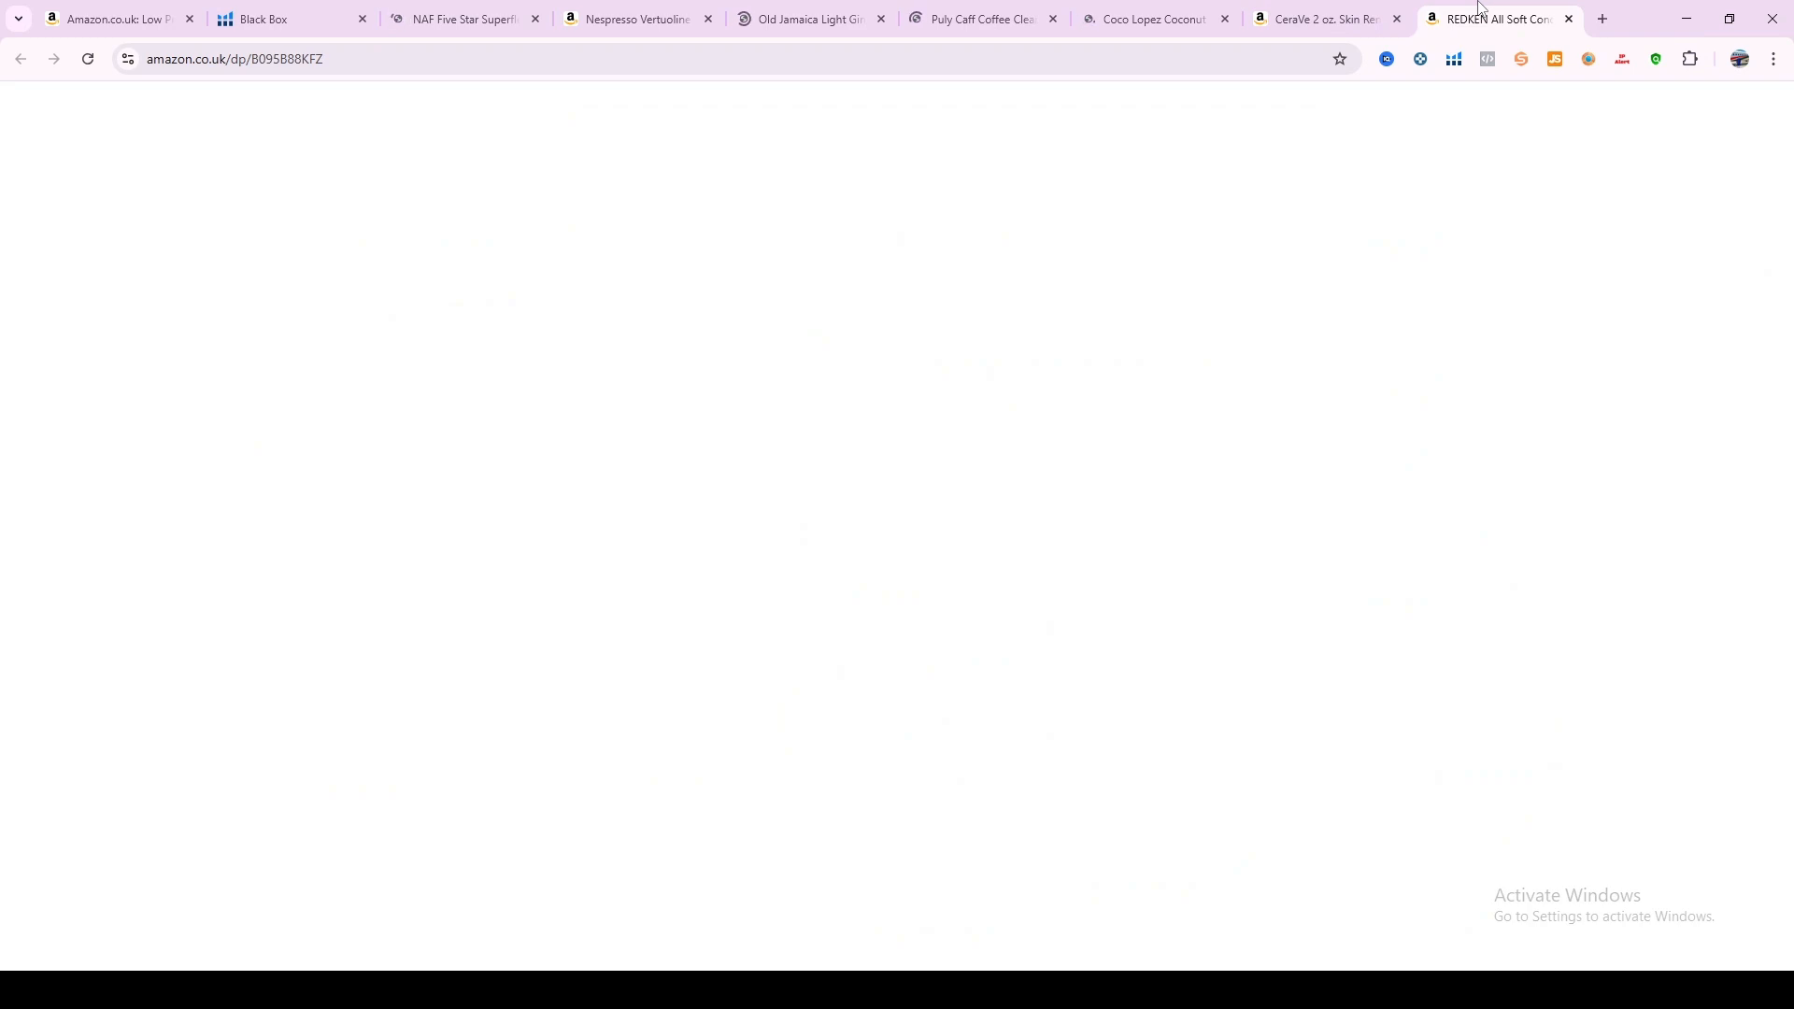
{"action": "scroll", "coordinate": [1137, 460], "scroll_direction": "down", "scroll_amount": 3}
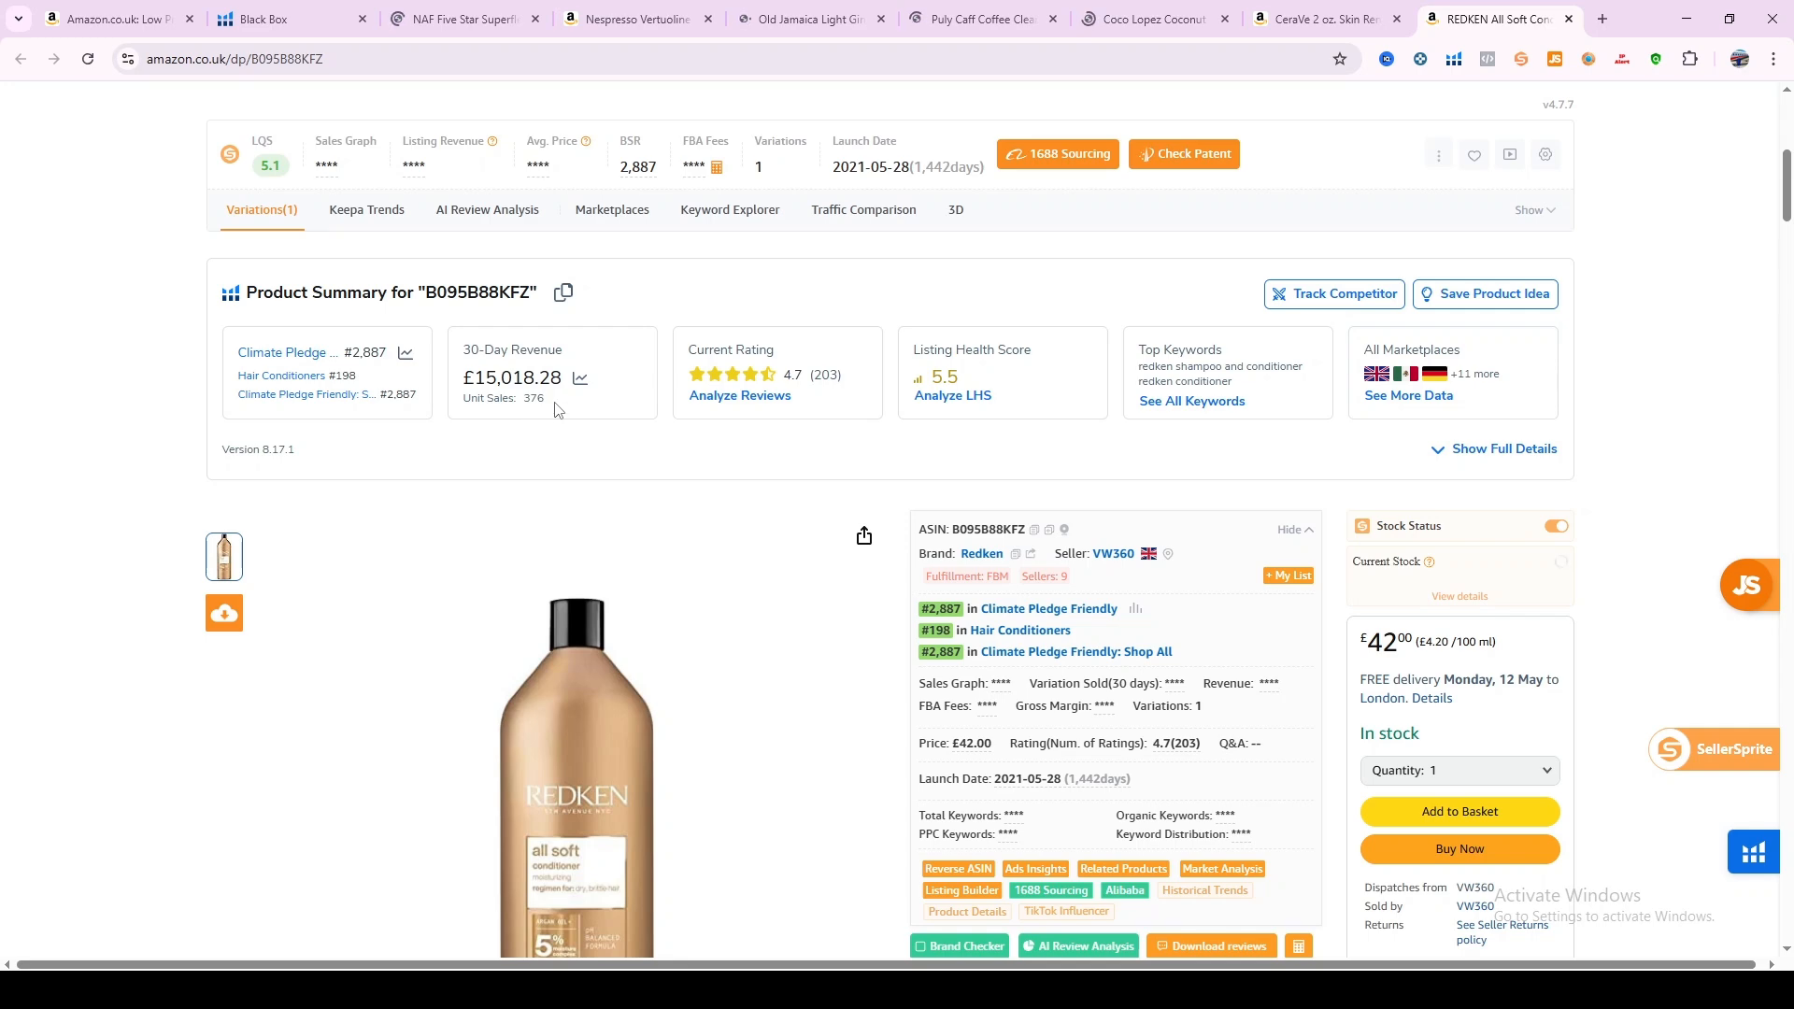
{"action": "scroll", "coordinate": [557, 409], "scroll_direction": "down", "scroll_amount": 6}
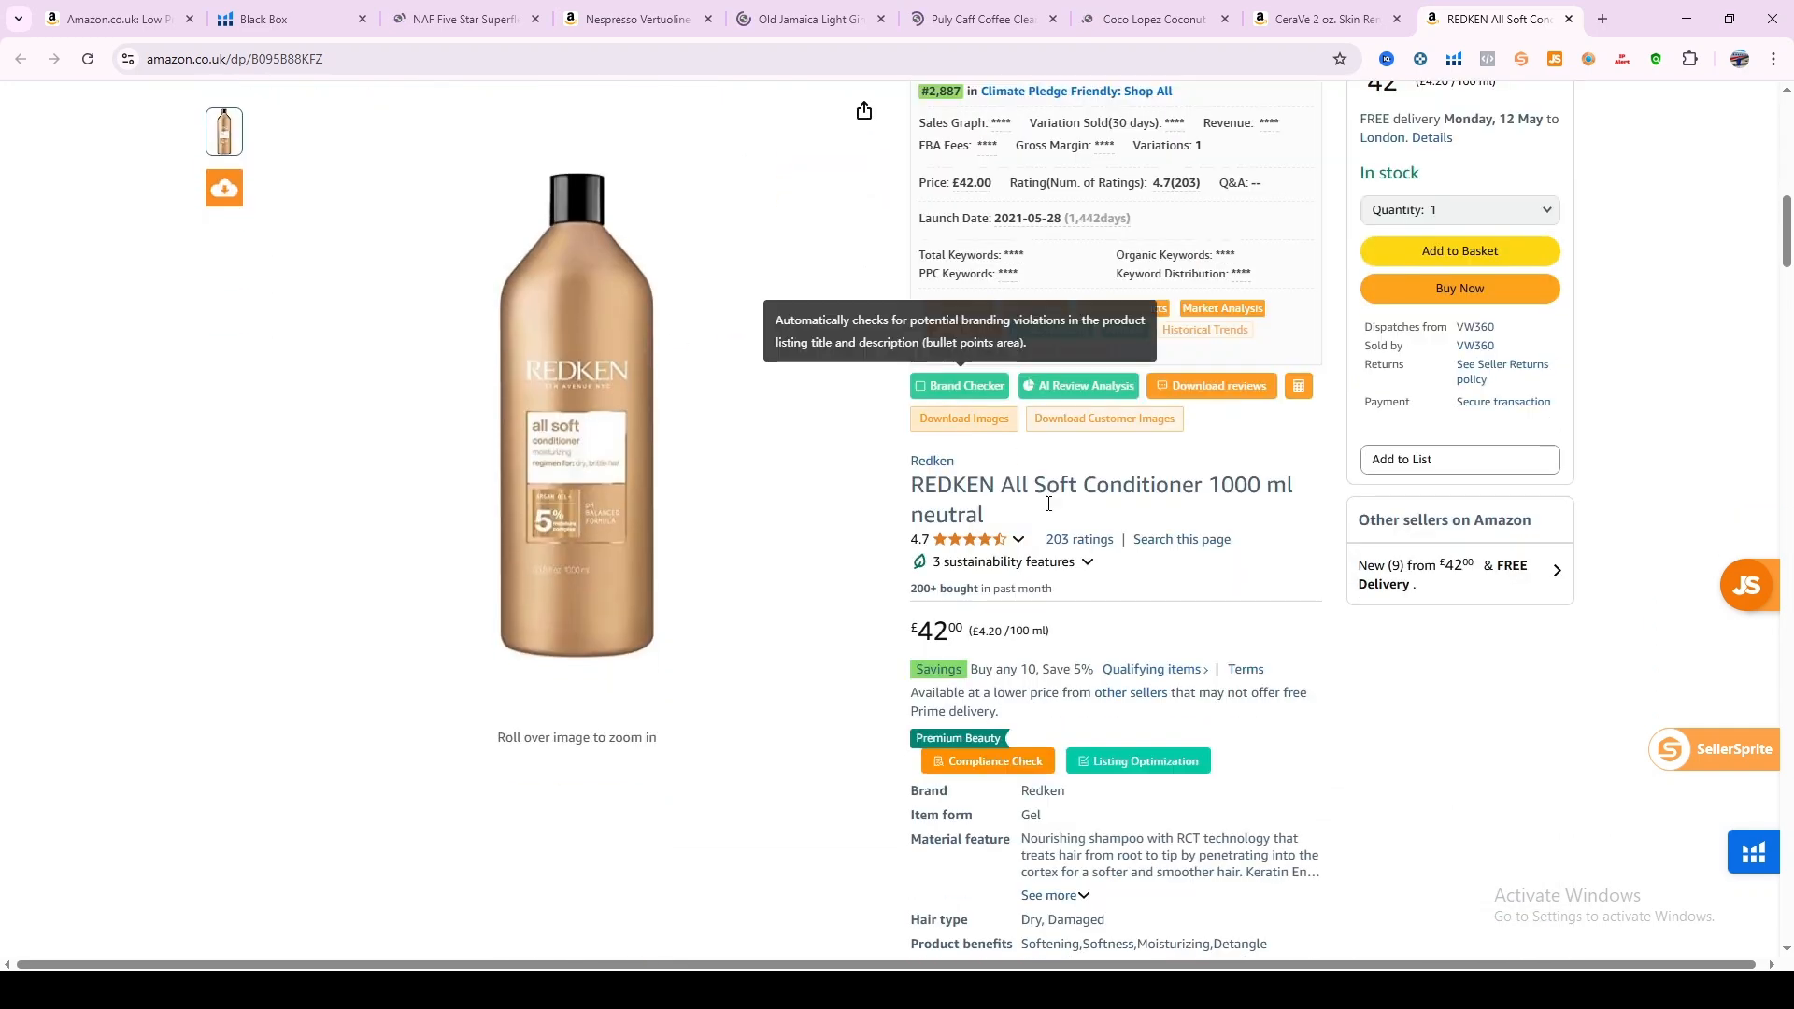
{"action": "scroll", "coordinate": [929, 594], "scroll_direction": "down", "scroll_amount": 3}
{"action": "scroll", "coordinate": [928, 594], "scroll_direction": "up", "scroll_amount": 8}
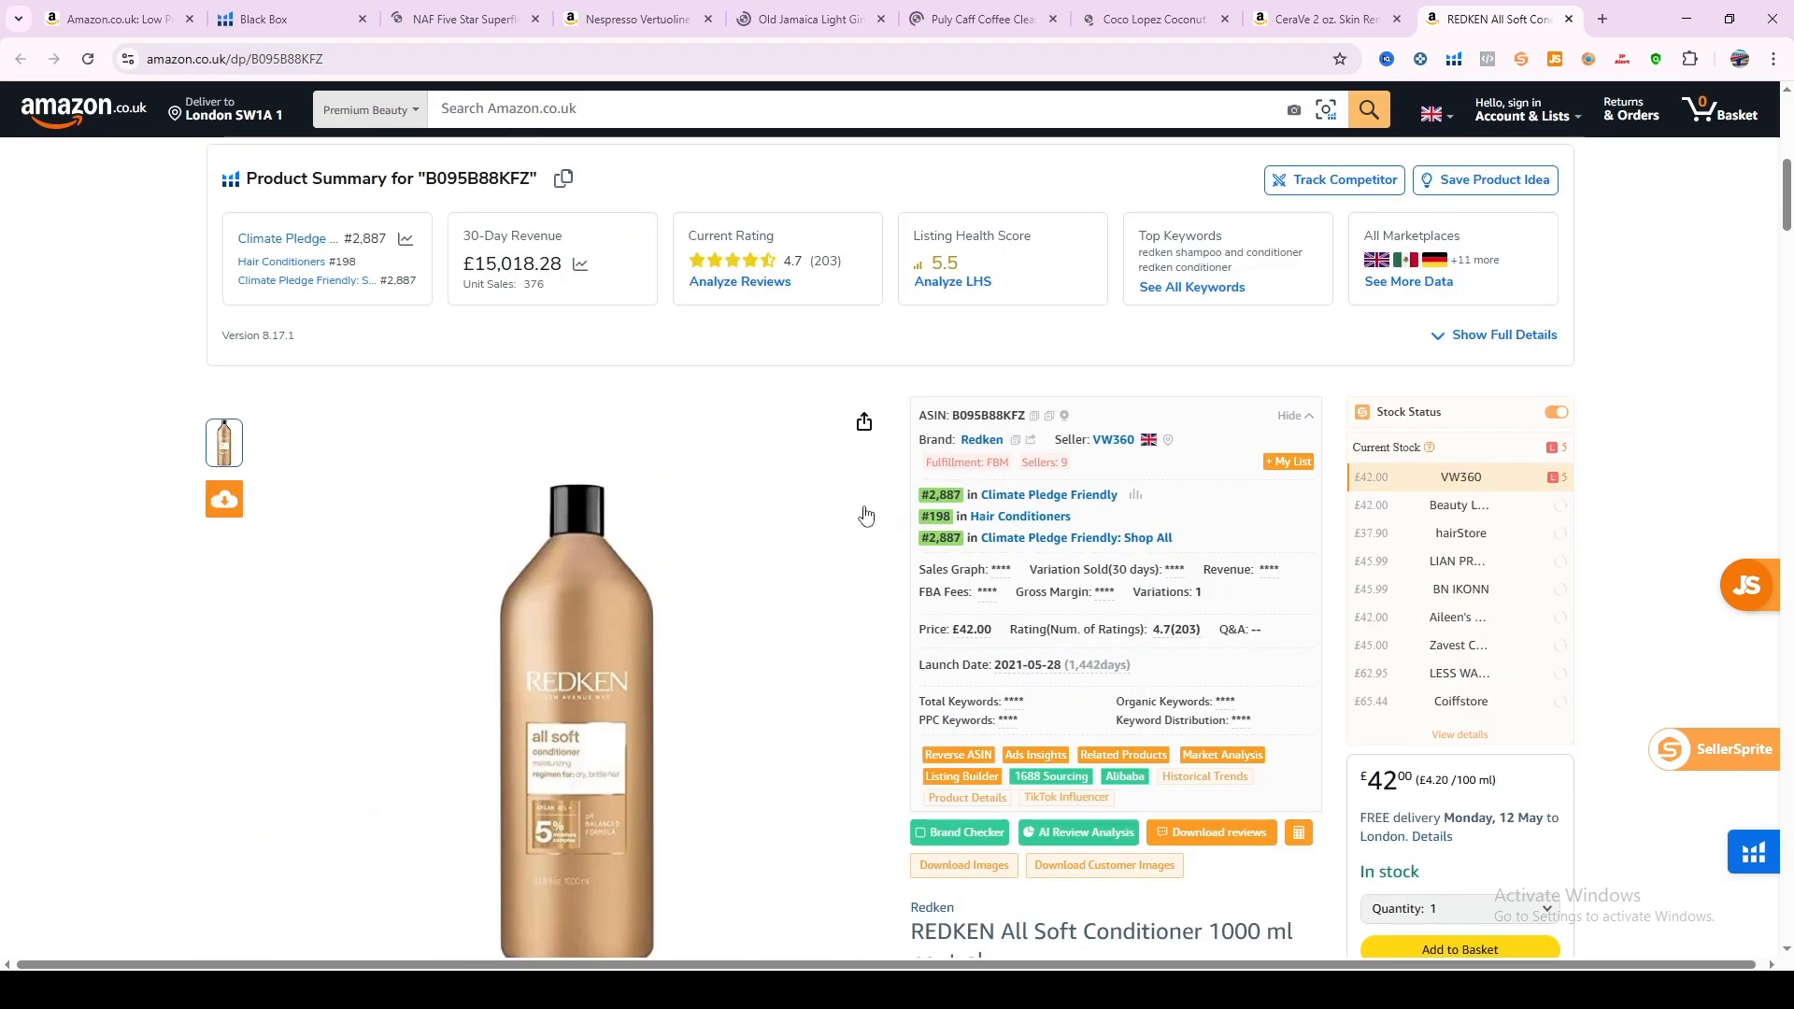
Review the REDKEN All Soft Conditioner's product summary, seller details and current stock per seller.
{"action": "scroll", "coordinate": [870, 514], "scroll_direction": "up", "scroll_amount": 4}
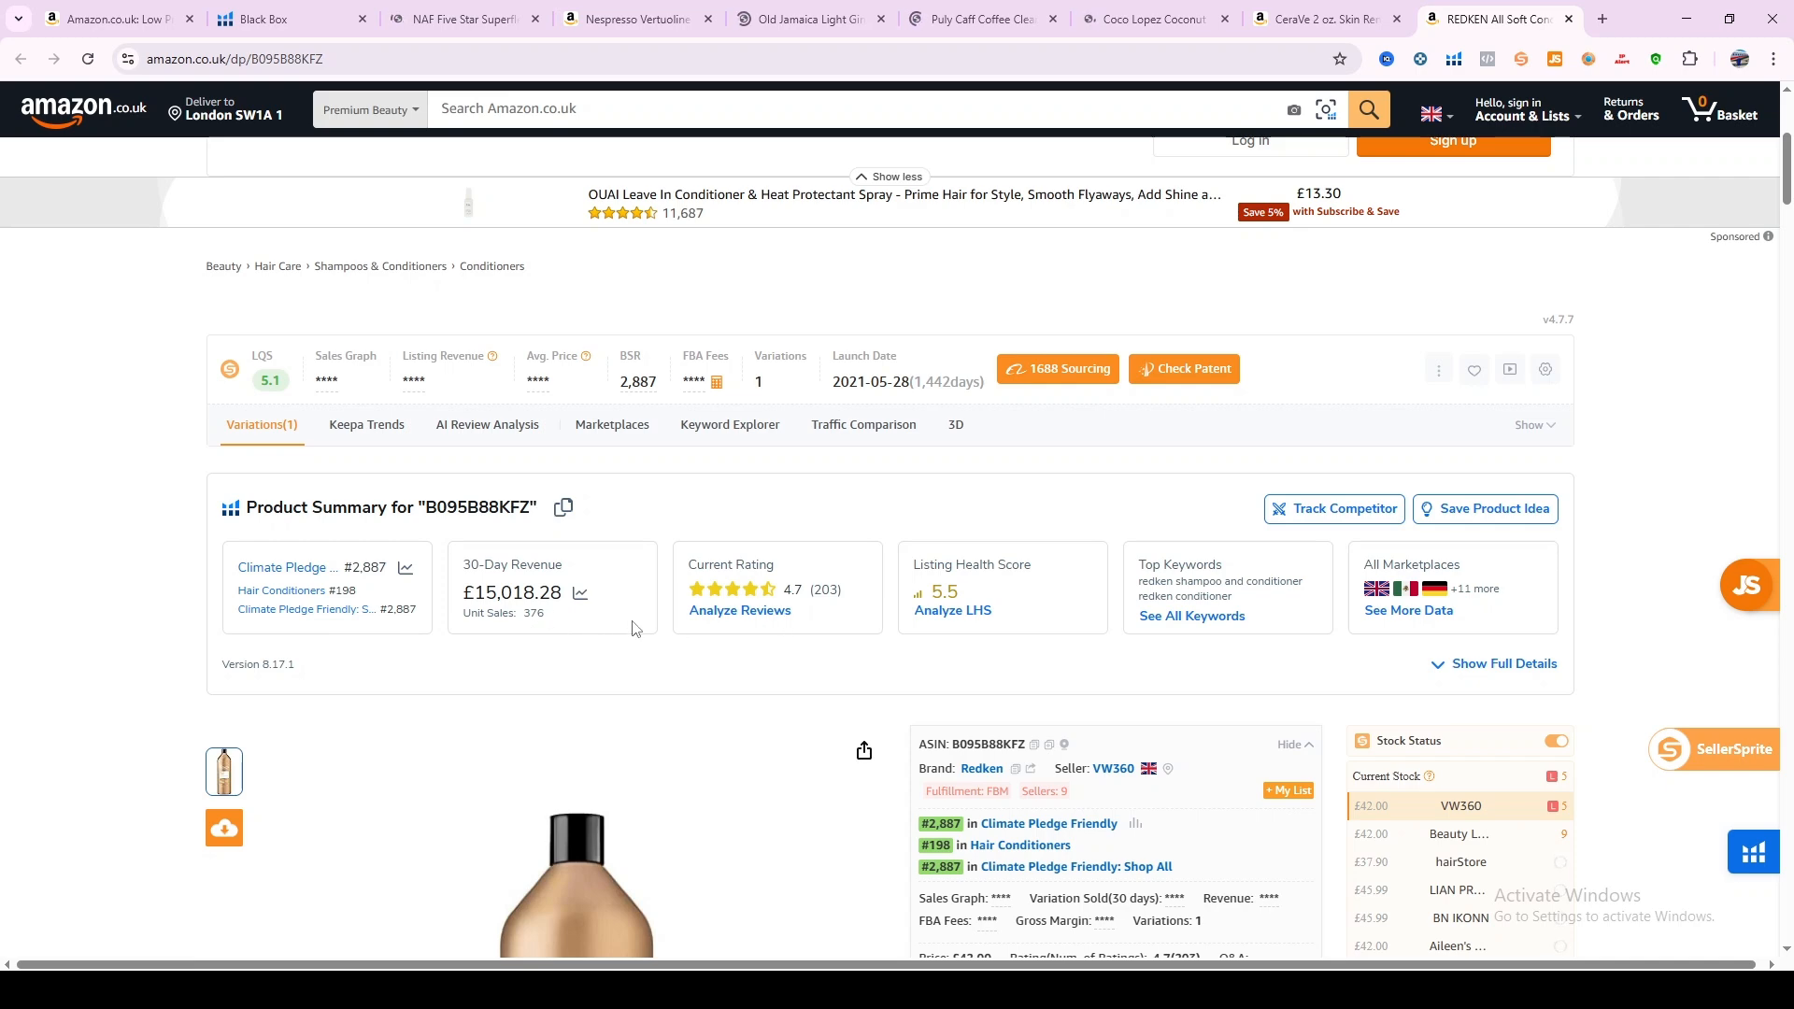
{"action": "scroll", "coordinate": [841, 663], "scroll_direction": "down", "scroll_amount": 7}
{"action": "scroll", "coordinate": [992, 705], "scroll_direction": "up", "scroll_amount": 3}
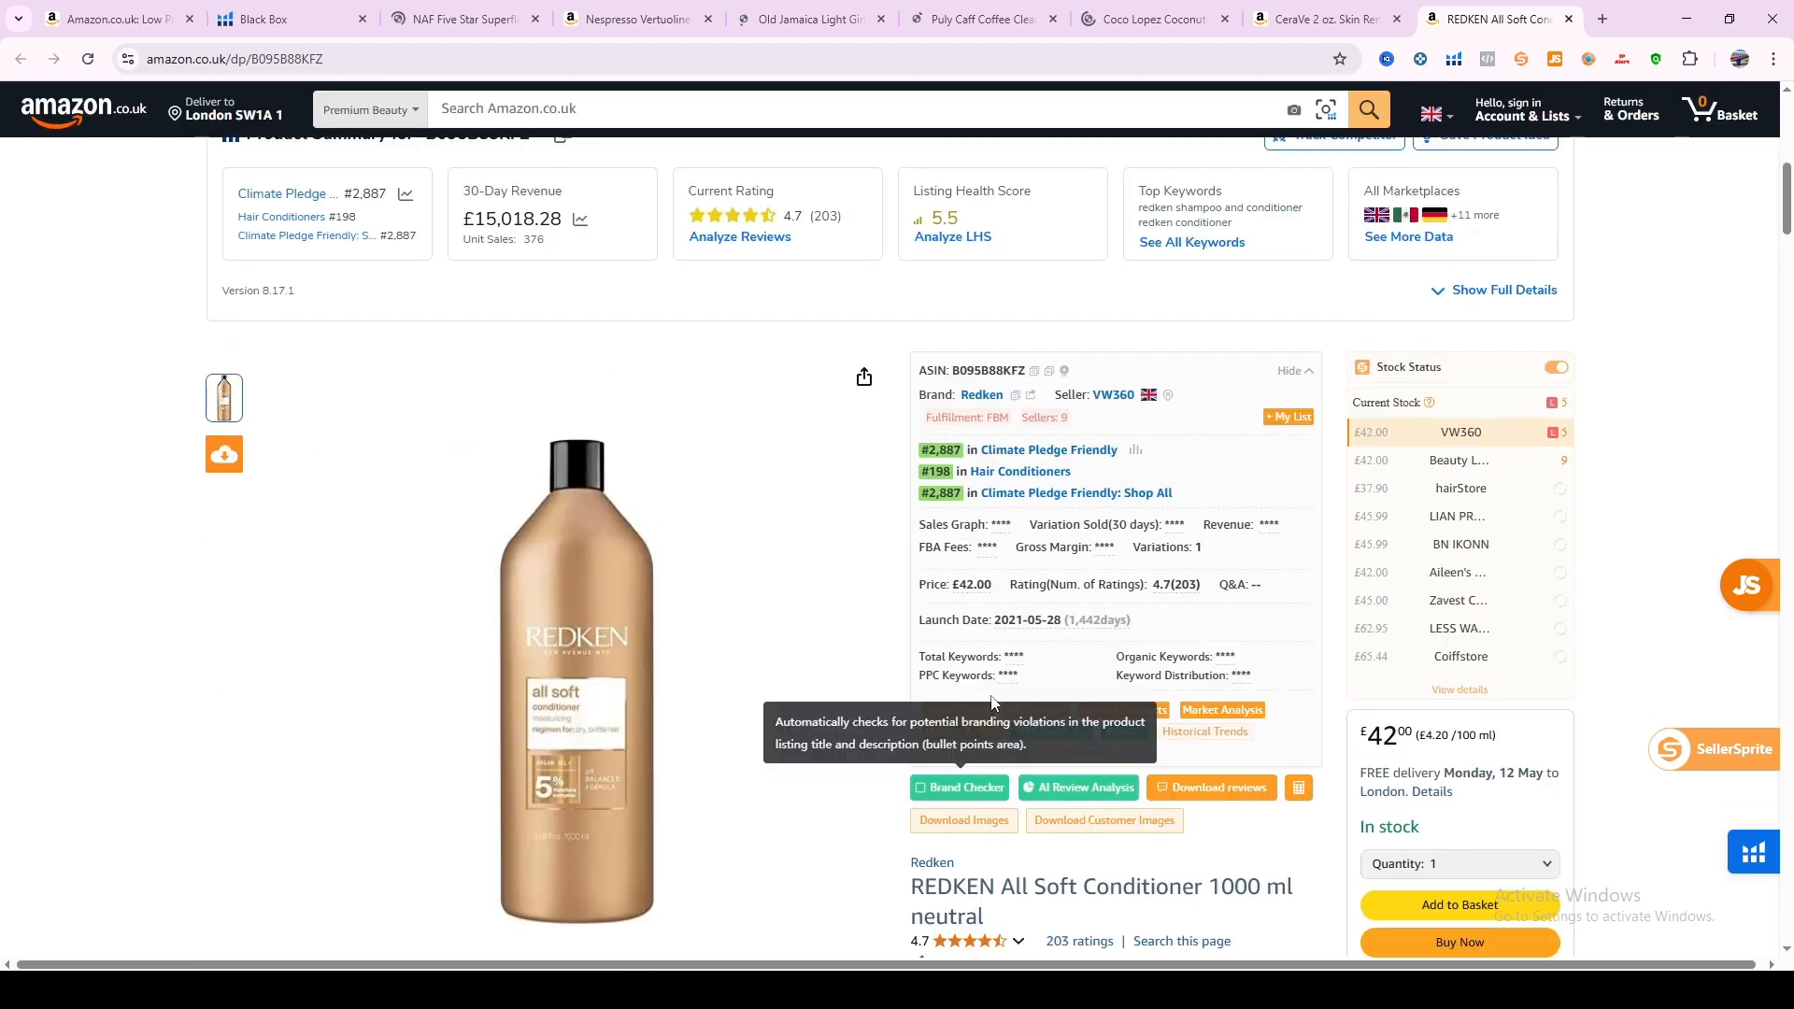
{"action": "scroll", "coordinate": [992, 705], "scroll_direction": "up", "scroll_amount": 3}
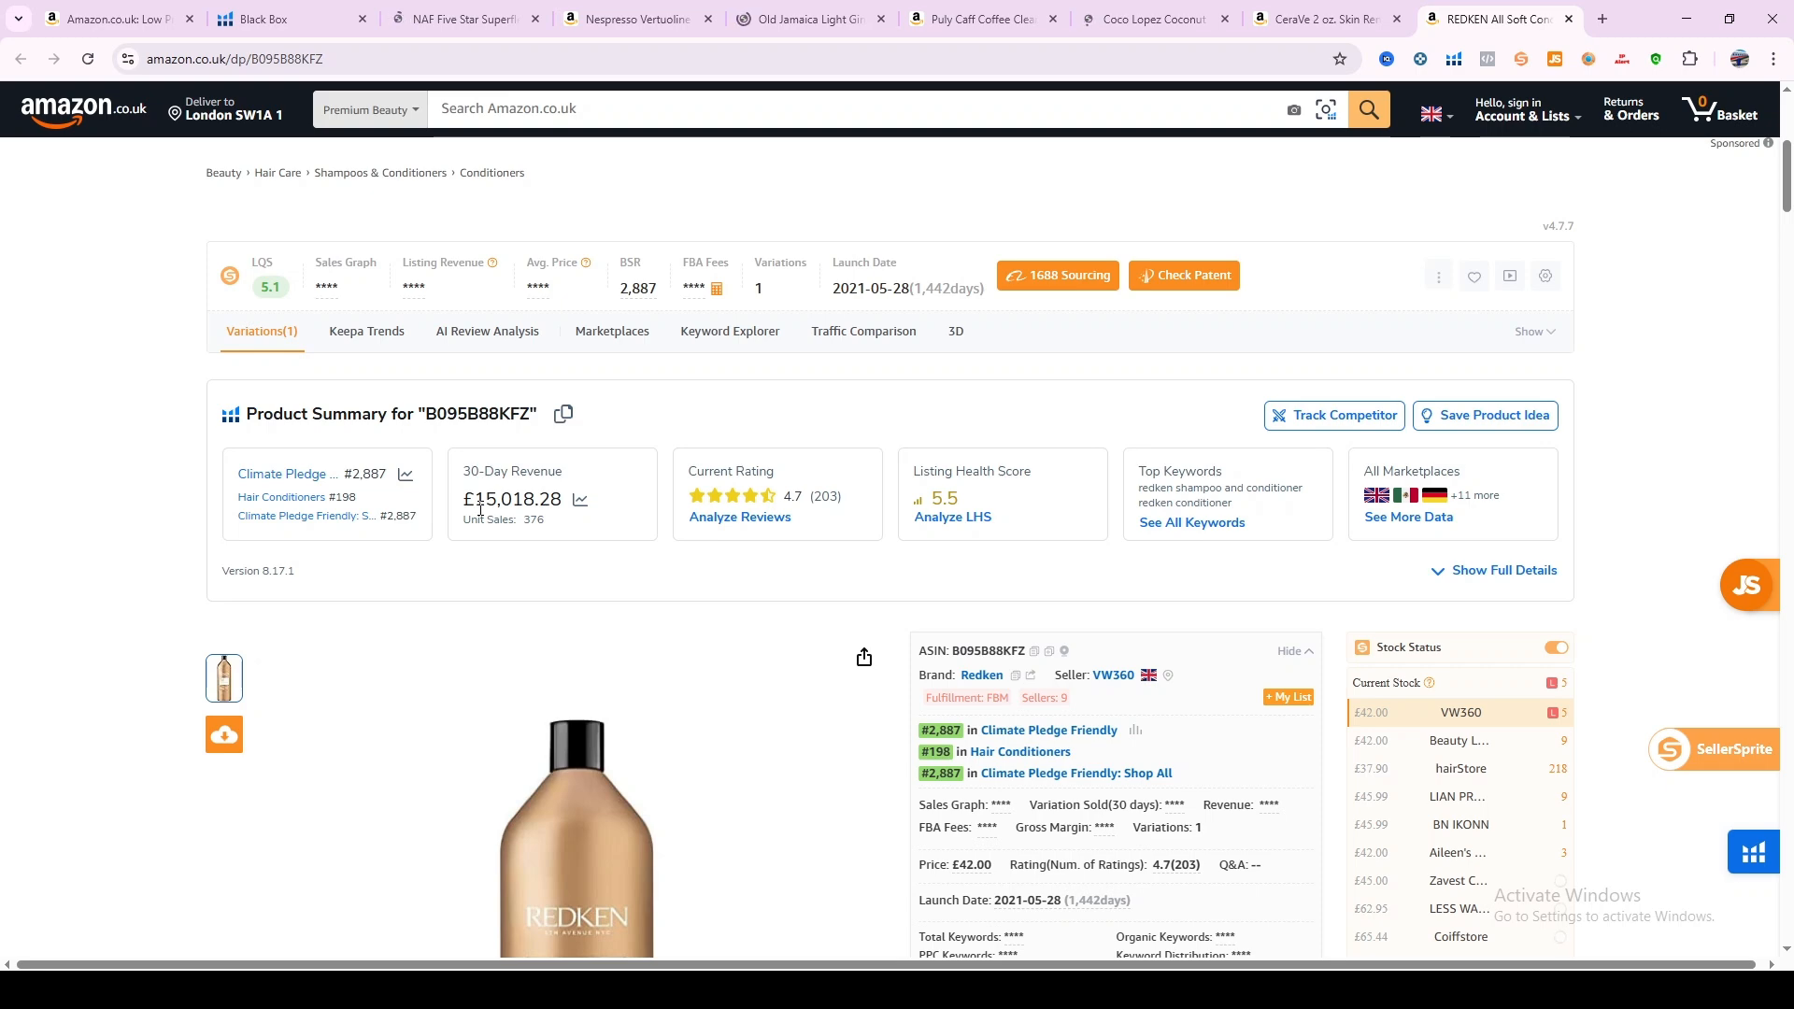
{"action": "scroll", "coordinate": [1202, 613], "scroll_direction": "down", "scroll_amount": 5}
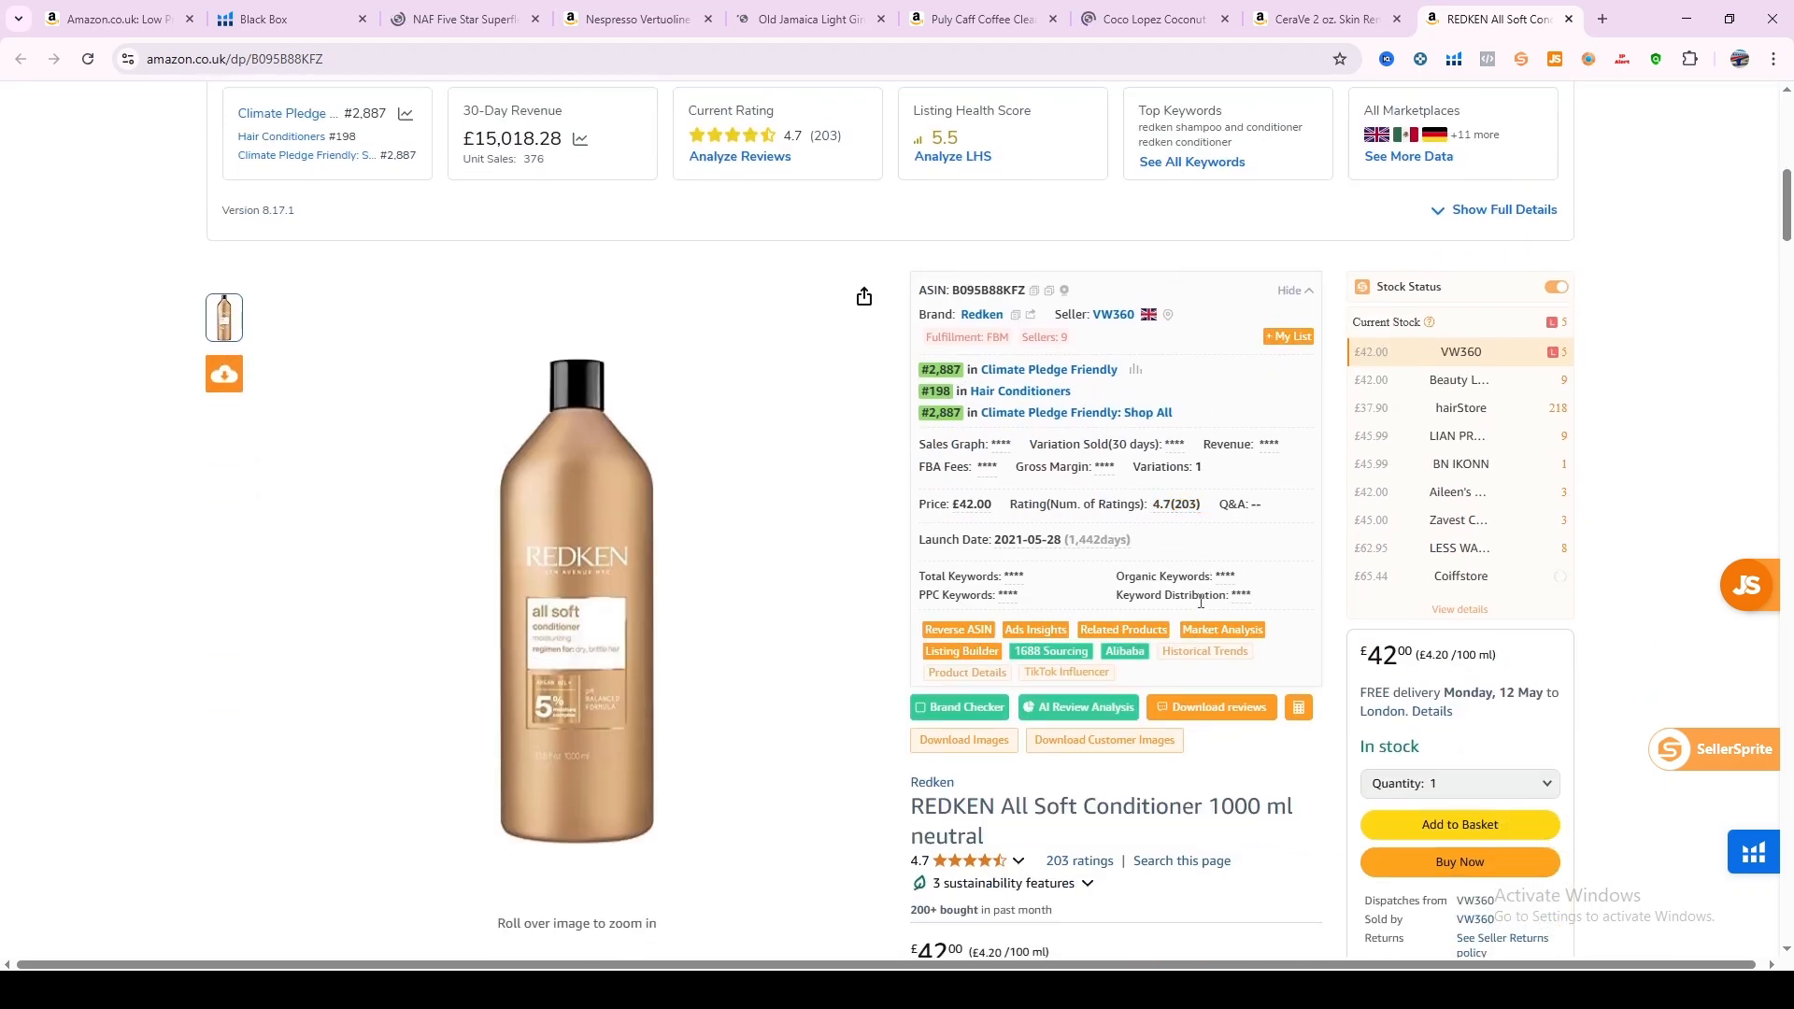
{"action": "scroll", "coordinate": [1286, 493], "scroll_direction": "up", "scroll_amount": 3}
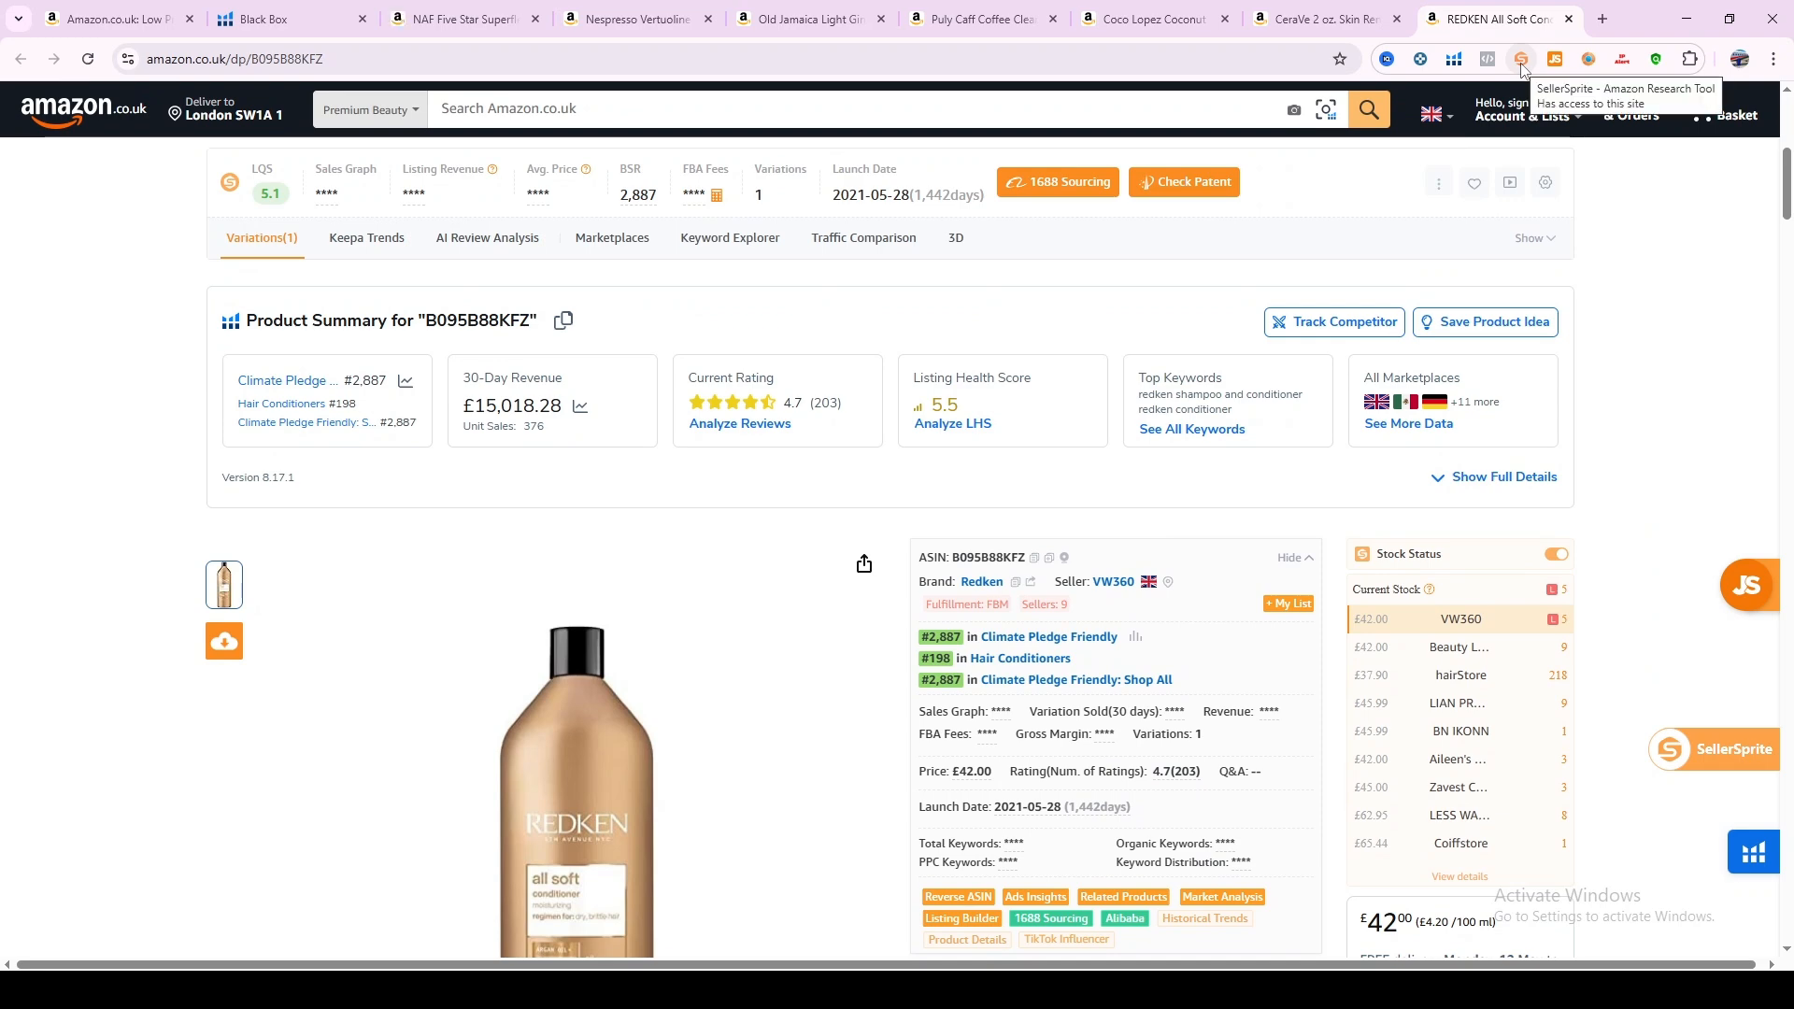
View the REDKEN conditioner's detailed SellerSprite stock status by seller, inventory, price and fulfilment, and close it.
{"action": "scroll", "coordinate": [1486, 700], "scroll_direction": "down", "scroll_amount": 2}
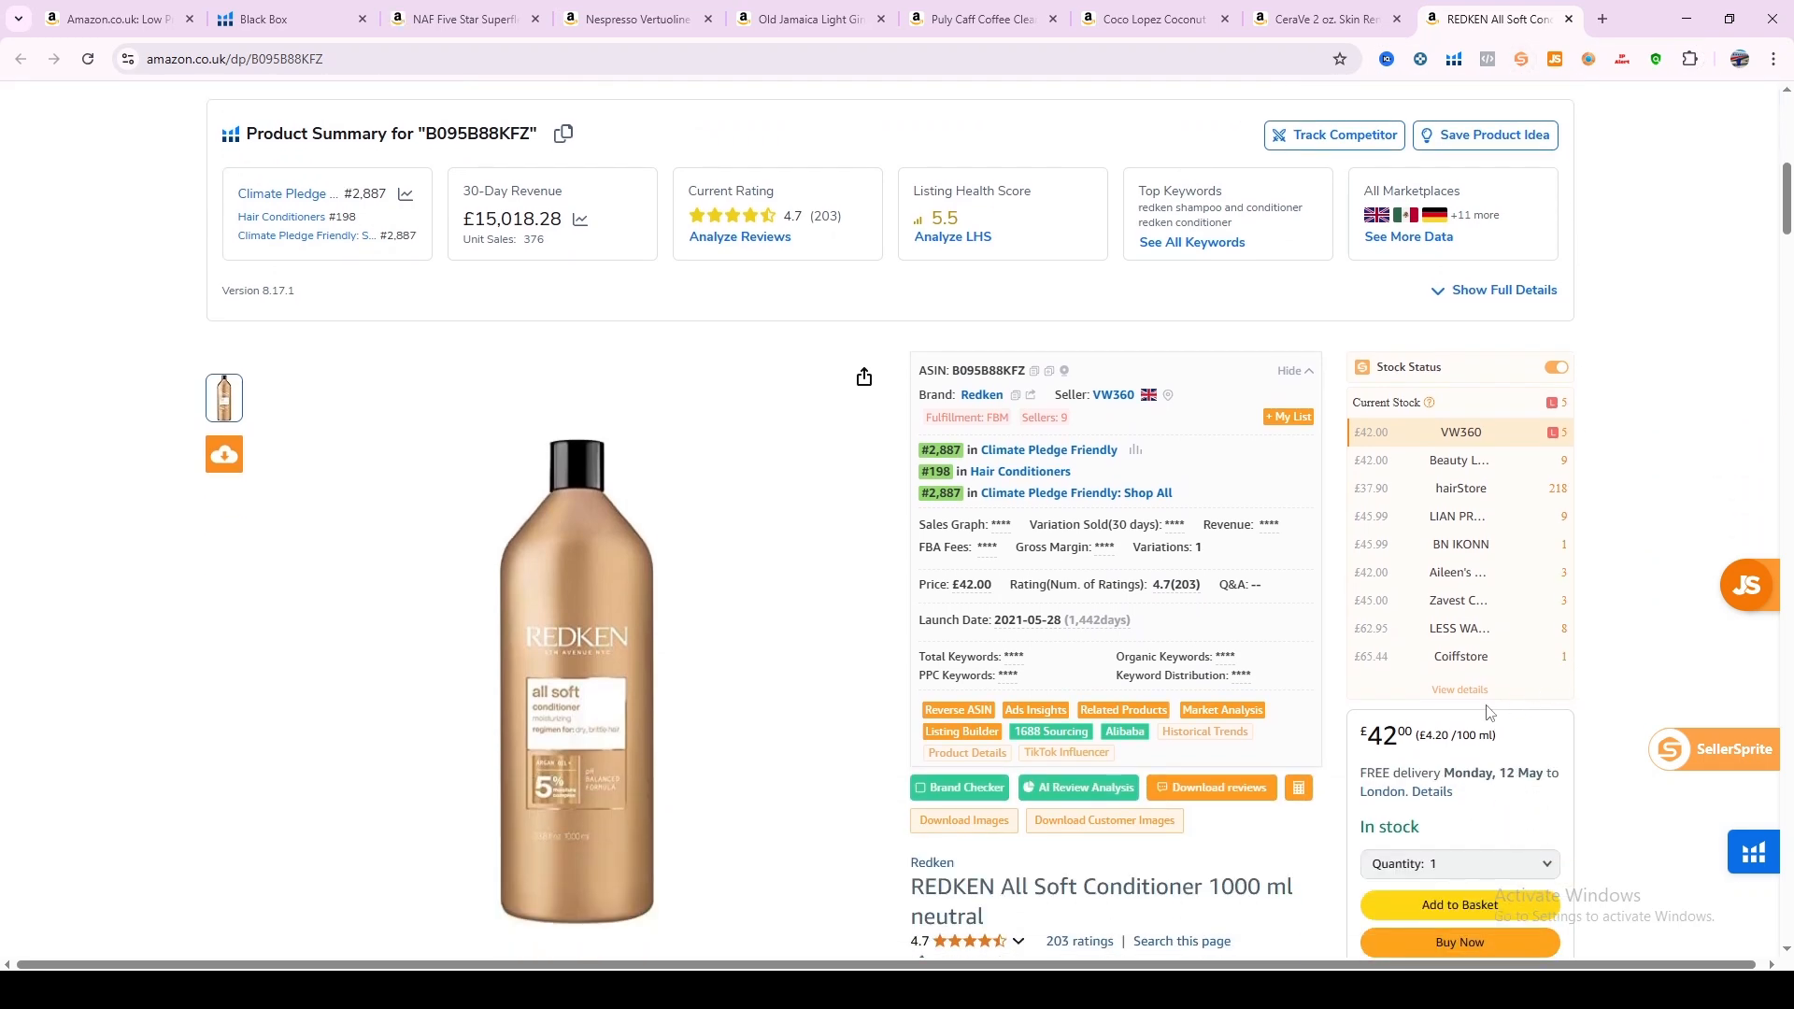
{"action": "left_click", "coordinate": [1472, 692]}
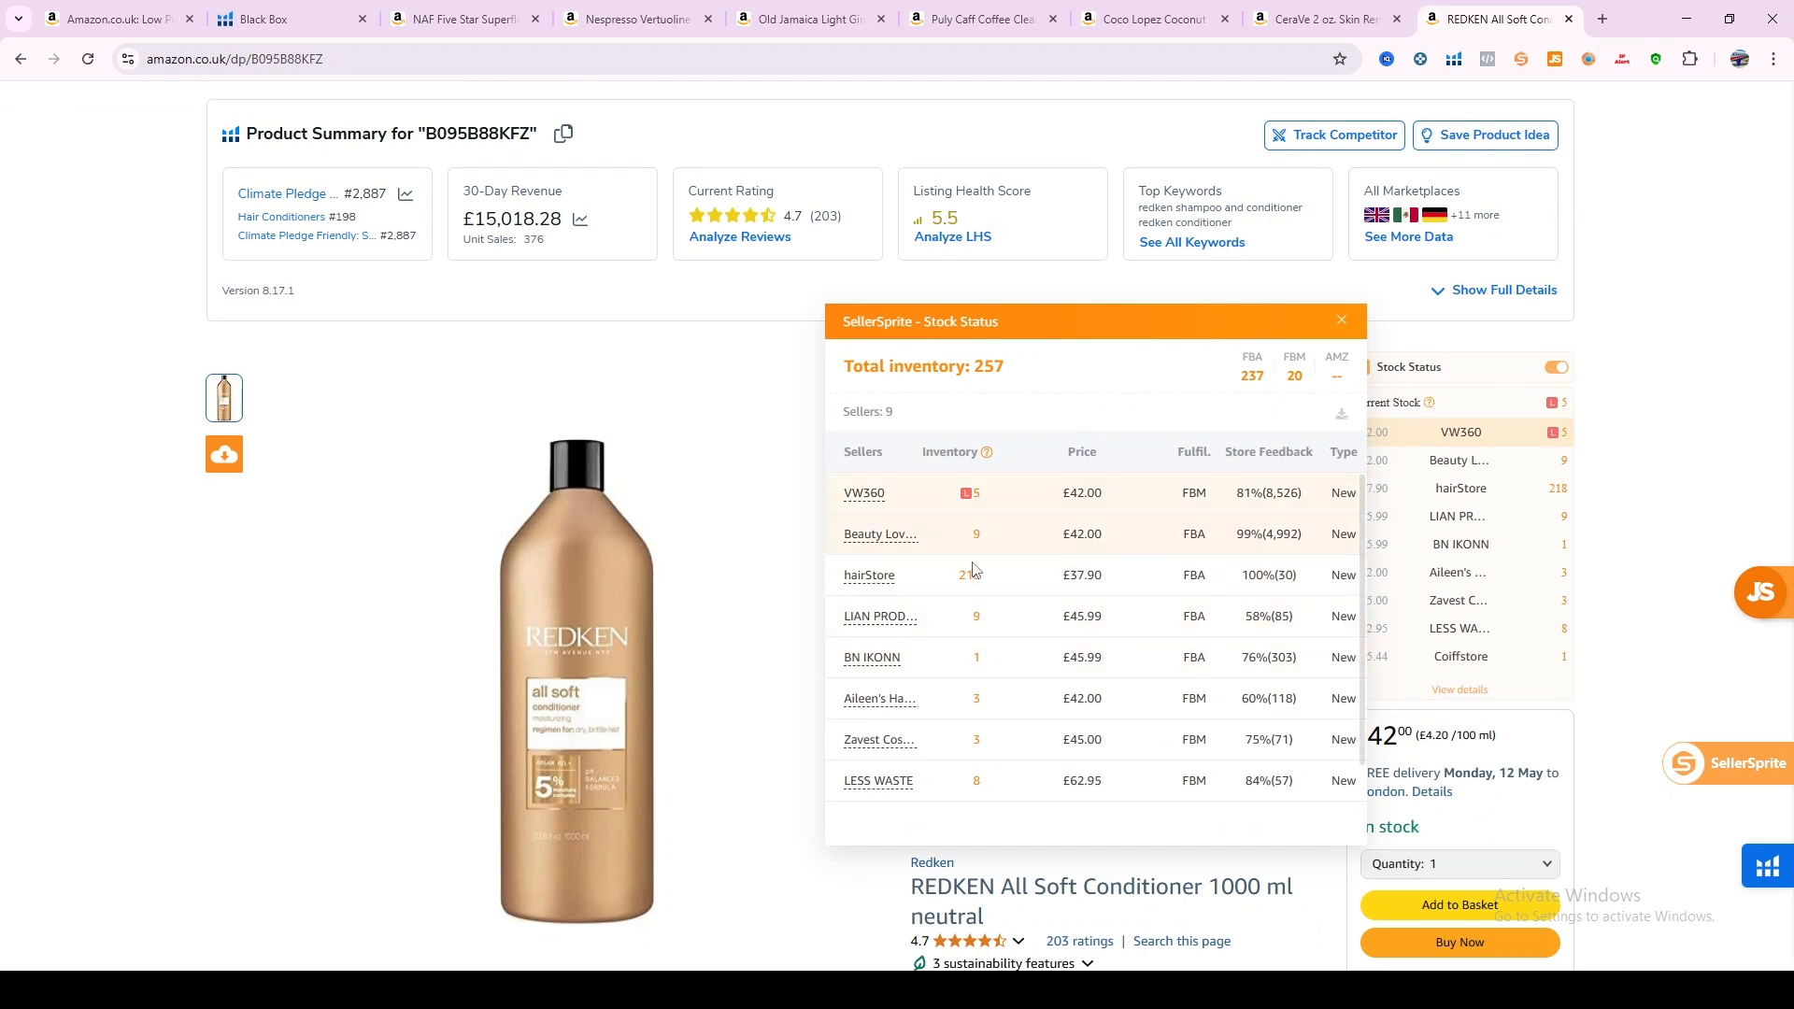
{"action": "scroll", "coordinate": [998, 682], "scroll_direction": "down", "scroll_amount": 1}
{"action": "scroll", "coordinate": [998, 685], "scroll_direction": "up", "scroll_amount": 1}
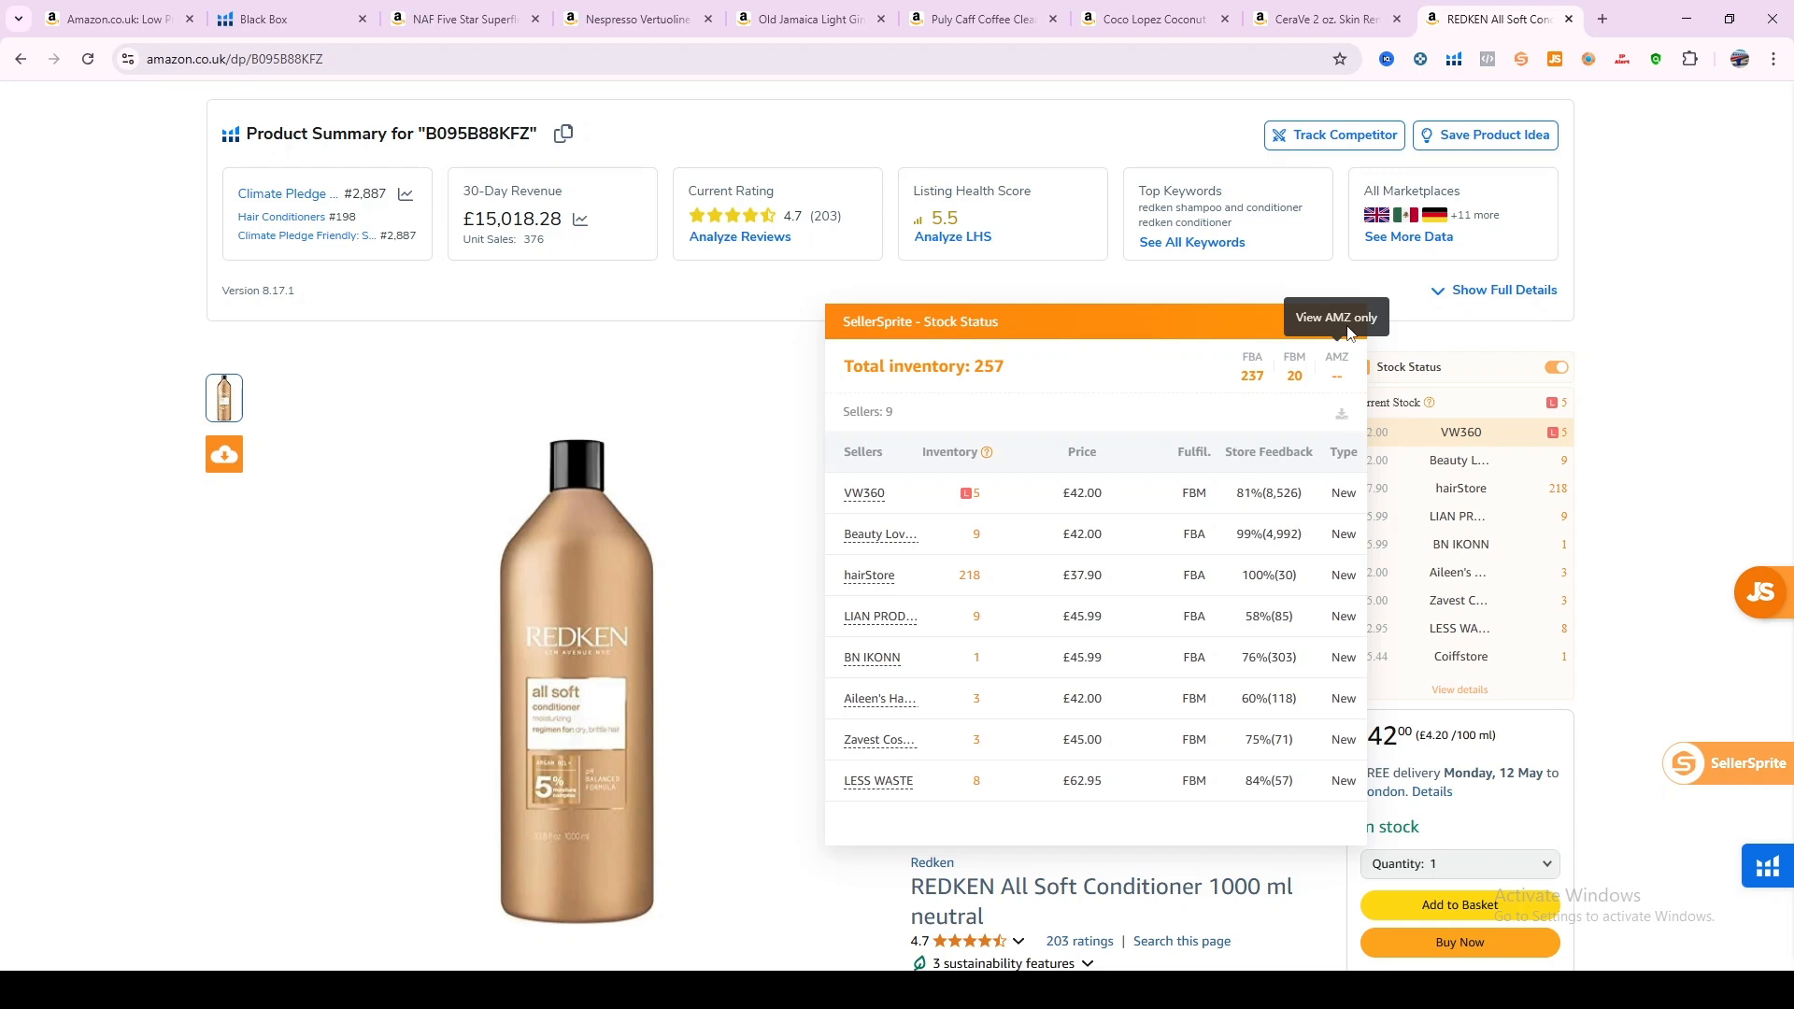
{"action": "left_click", "coordinate": [1602, 336]}
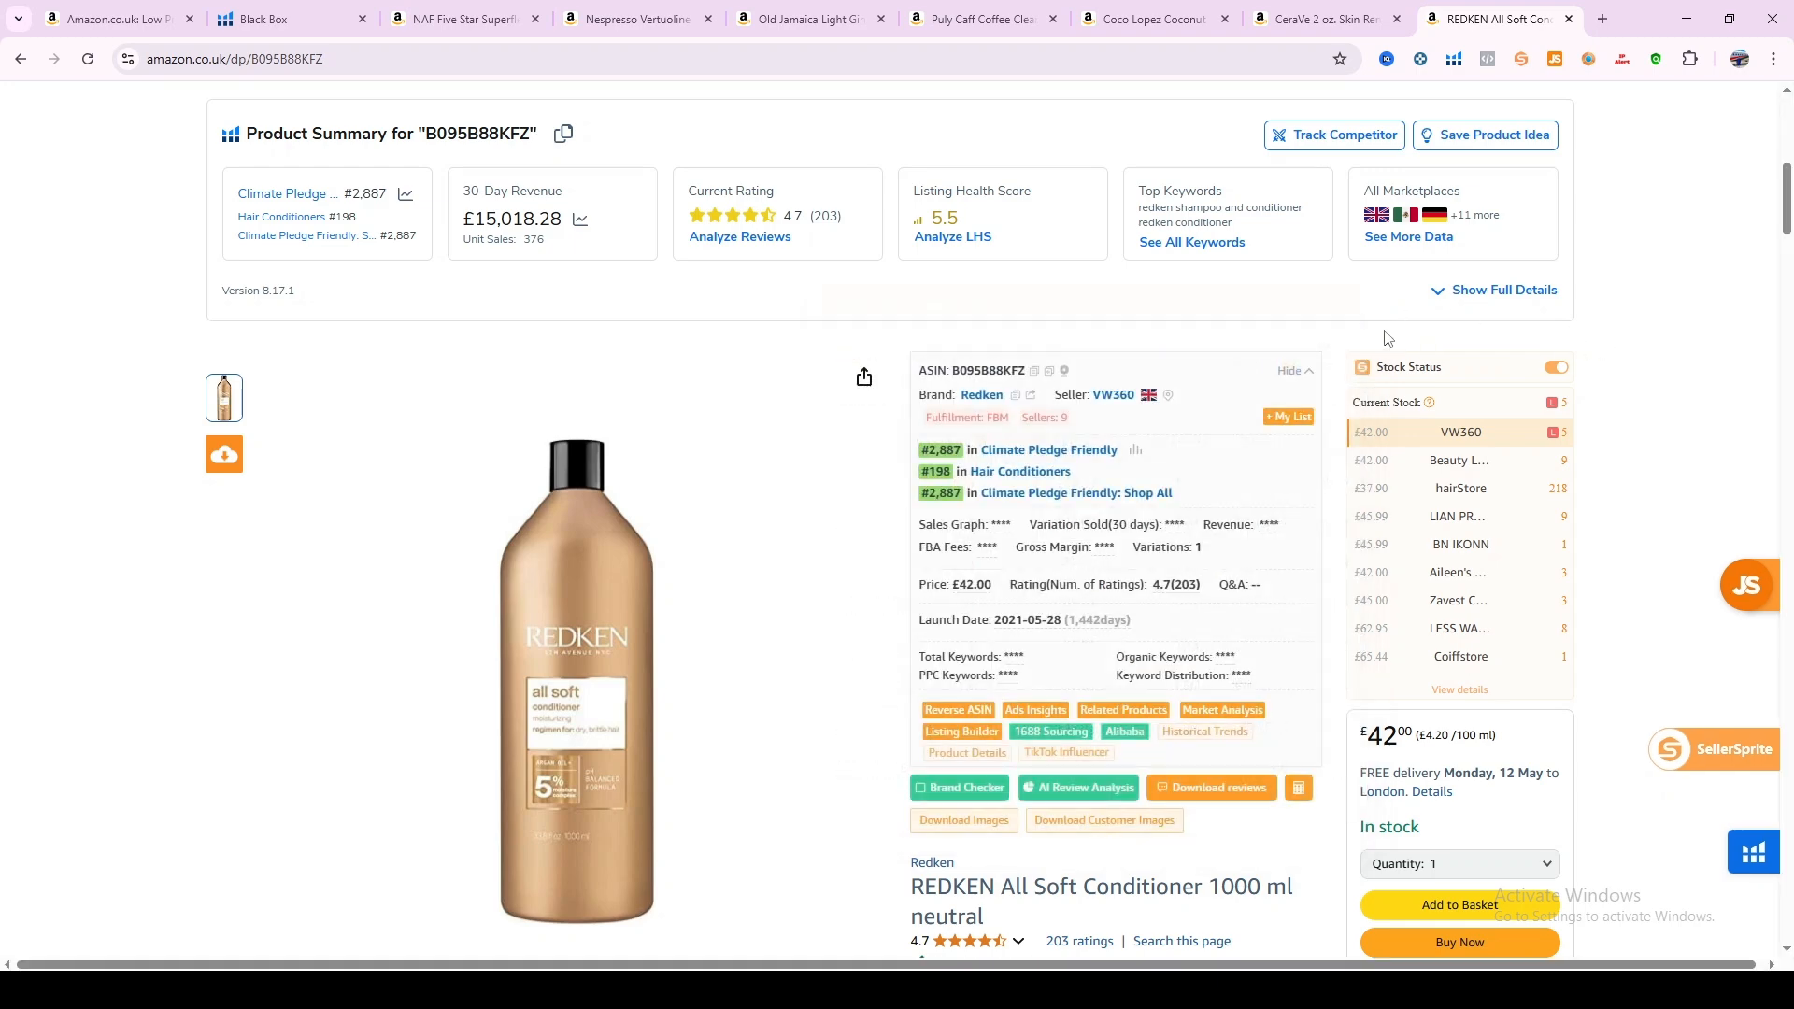
Examine the REDKEN conditioner's three-month price history and 30-day sales rank charts, checking Buy Box and Amazon prices.
{"action": "scroll", "coordinate": [1275, 571], "scroll_direction": "down", "scroll_amount": 6}
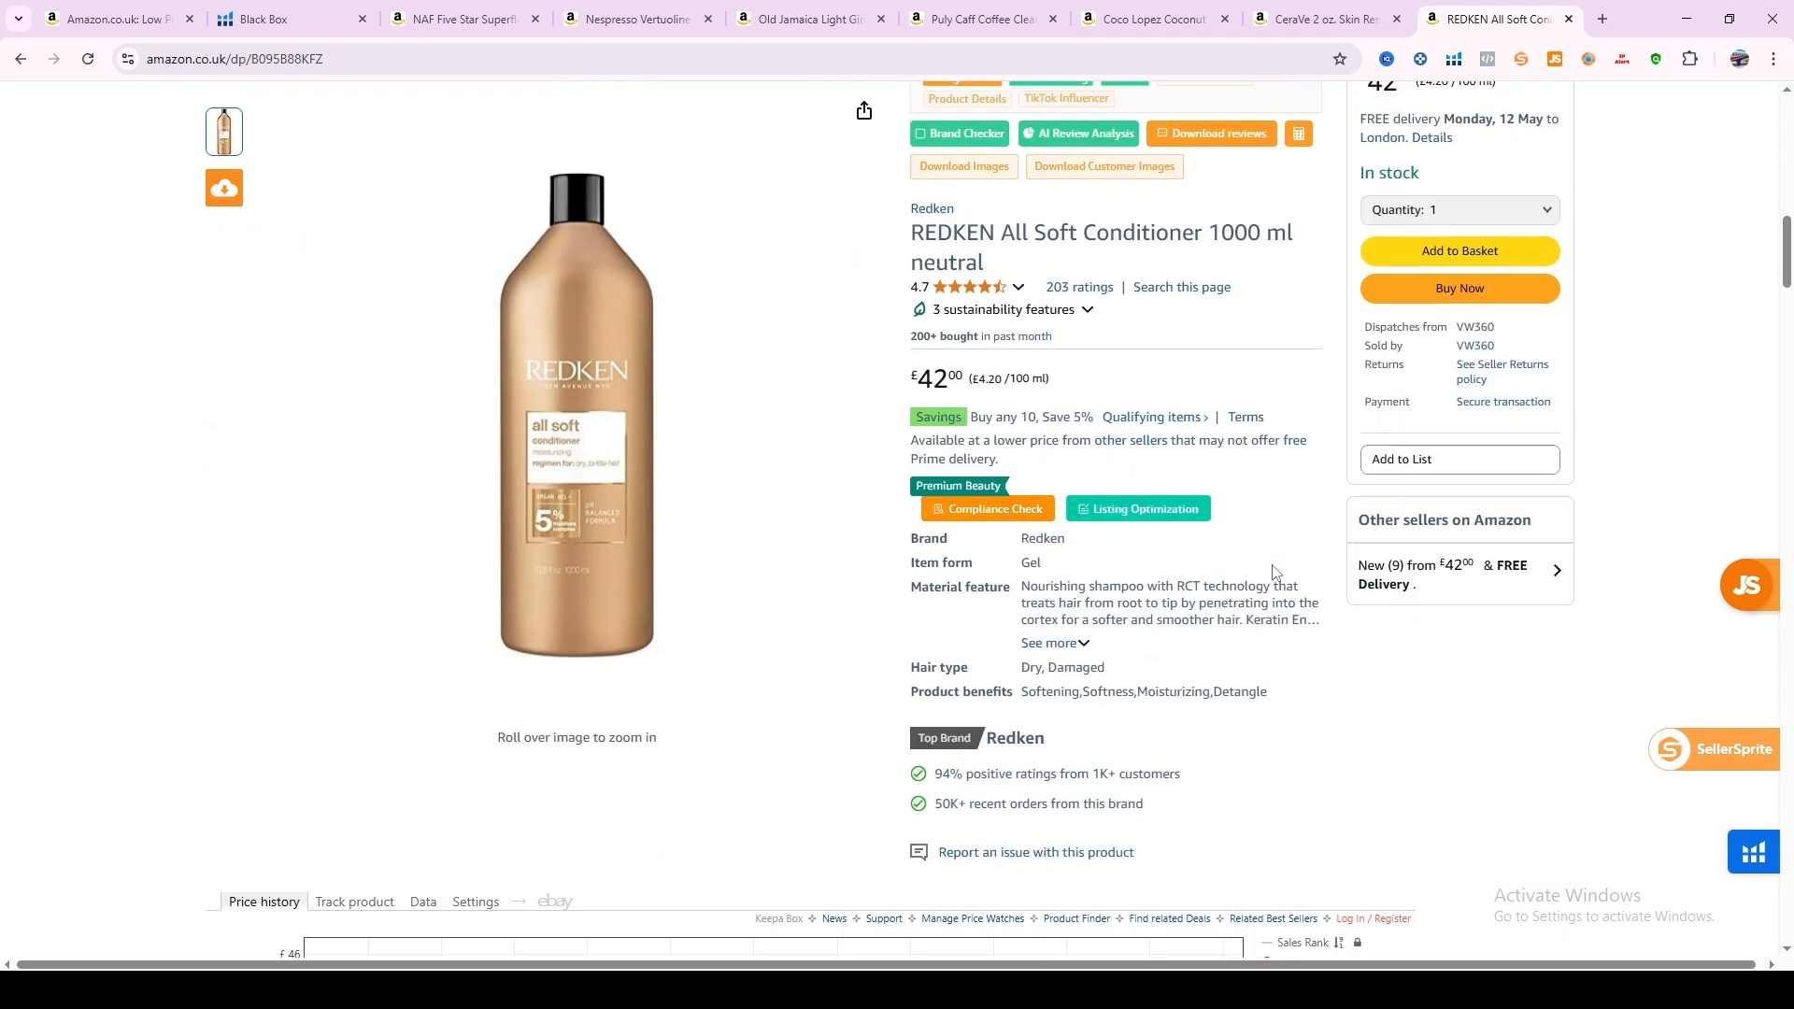
{"action": "scroll", "coordinate": [1275, 572], "scroll_direction": "up", "scroll_amount": 1}
{"action": "scroll", "coordinate": [1275, 572], "scroll_direction": "down", "scroll_amount": 7}
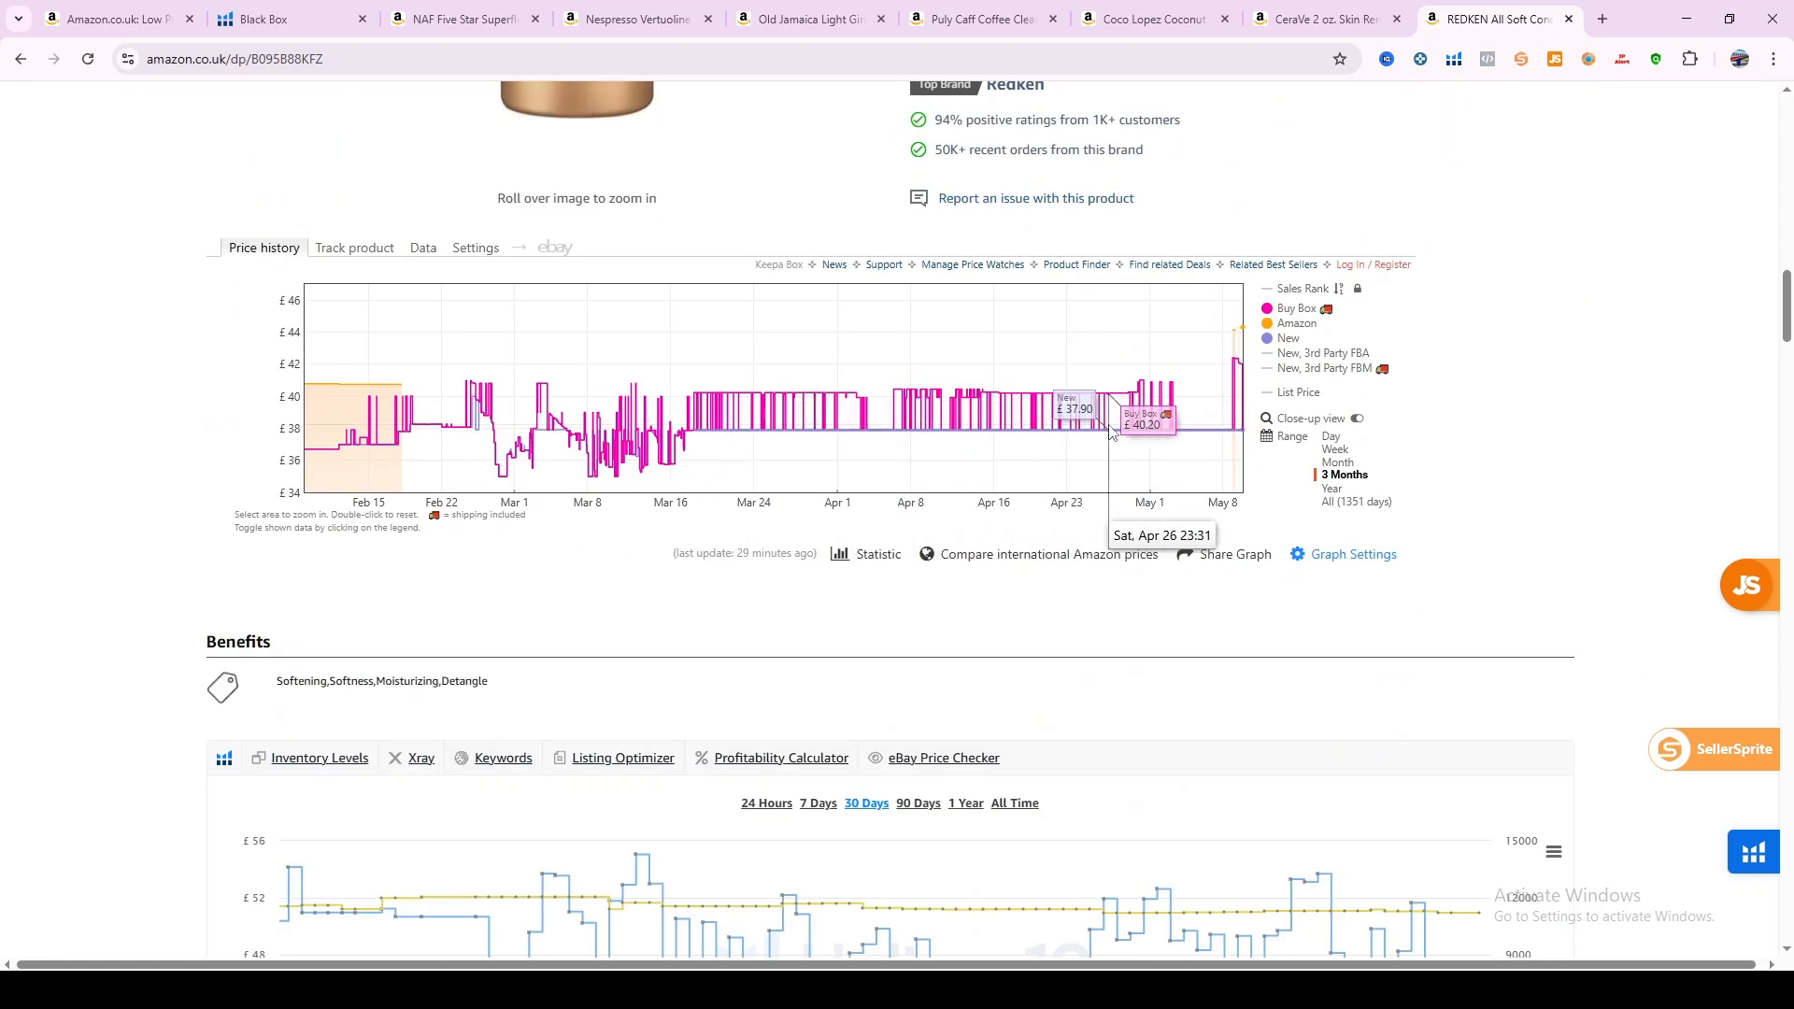
{"action": "scroll", "coordinate": [1111, 430], "scroll_direction": "down", "scroll_amount": 4}
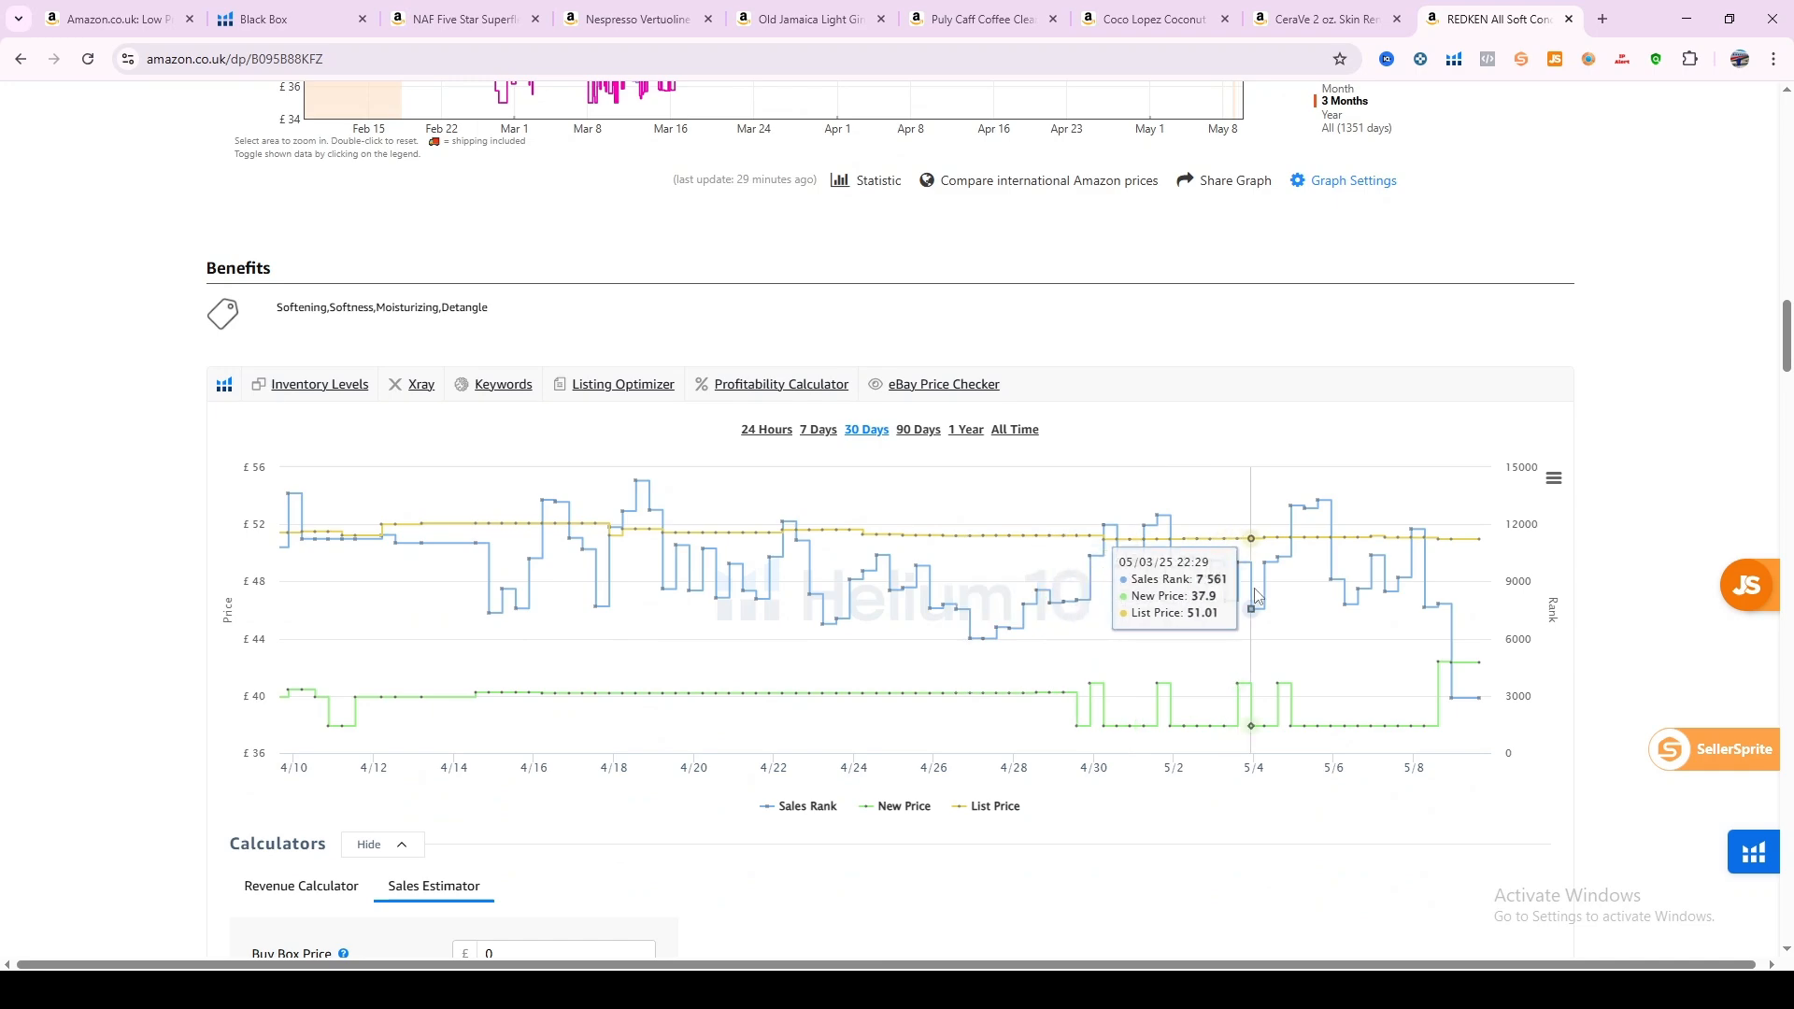
{"action": "scroll", "coordinate": [925, 593], "scroll_direction": "up", "scroll_amount": 4}
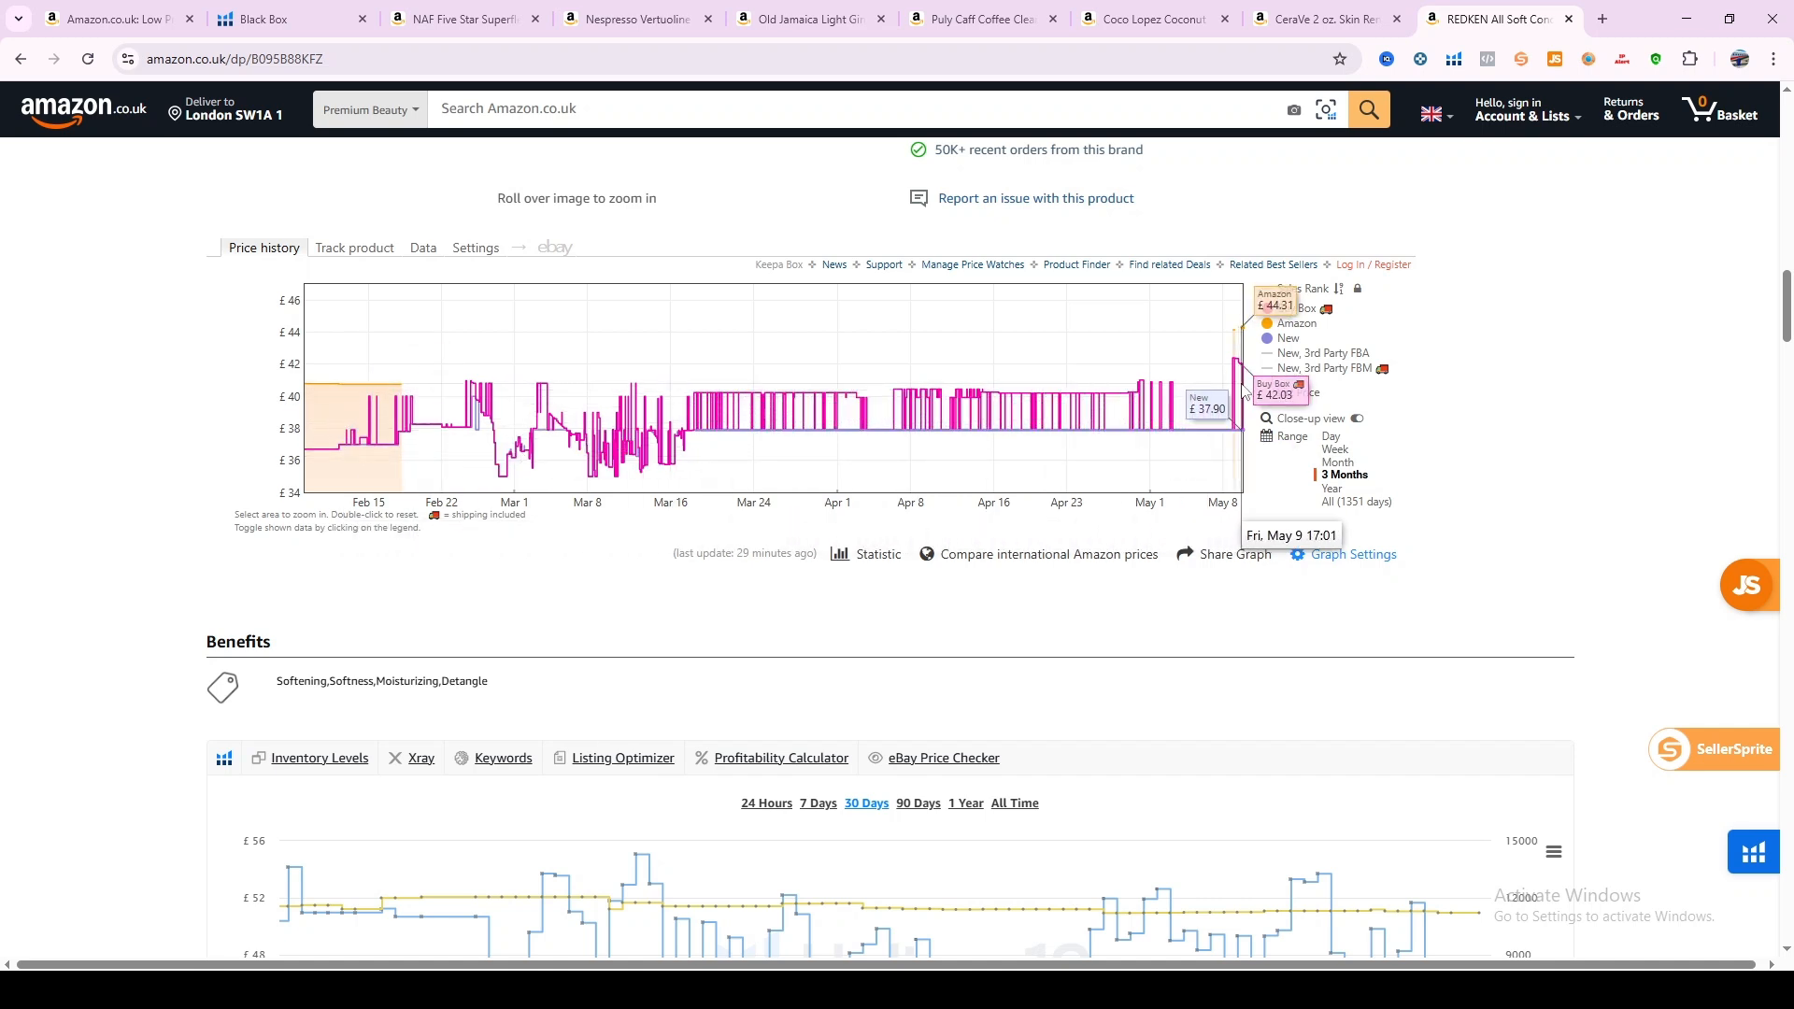
{"action": "scroll", "coordinate": [1240, 411], "scroll_direction": "up", "scroll_amount": 4}
{"action": "scroll", "coordinate": [1236, 491], "scroll_direction": "up", "scroll_amount": 1}
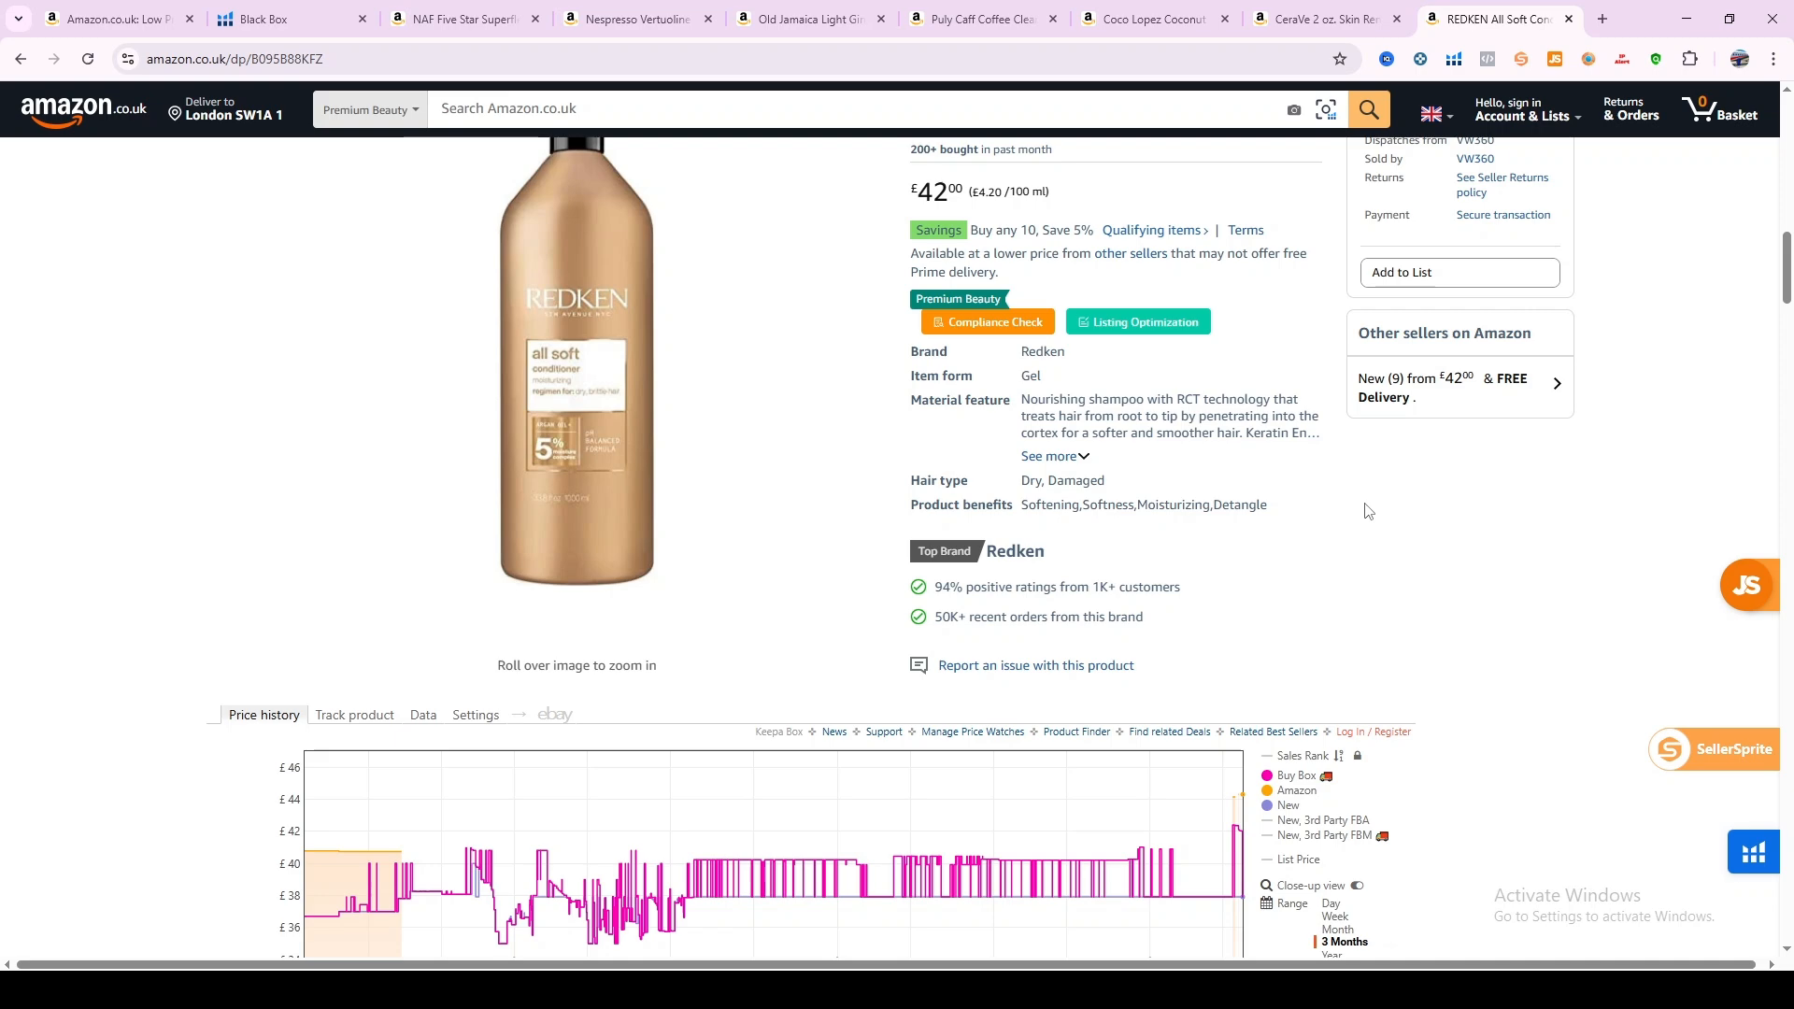
Open the other sellers' offers for the REDKEN conditioner and filter them by Prime delivery.
{"action": "scroll", "coordinate": [1222, 439], "scroll_direction": "up", "scroll_amount": 10}
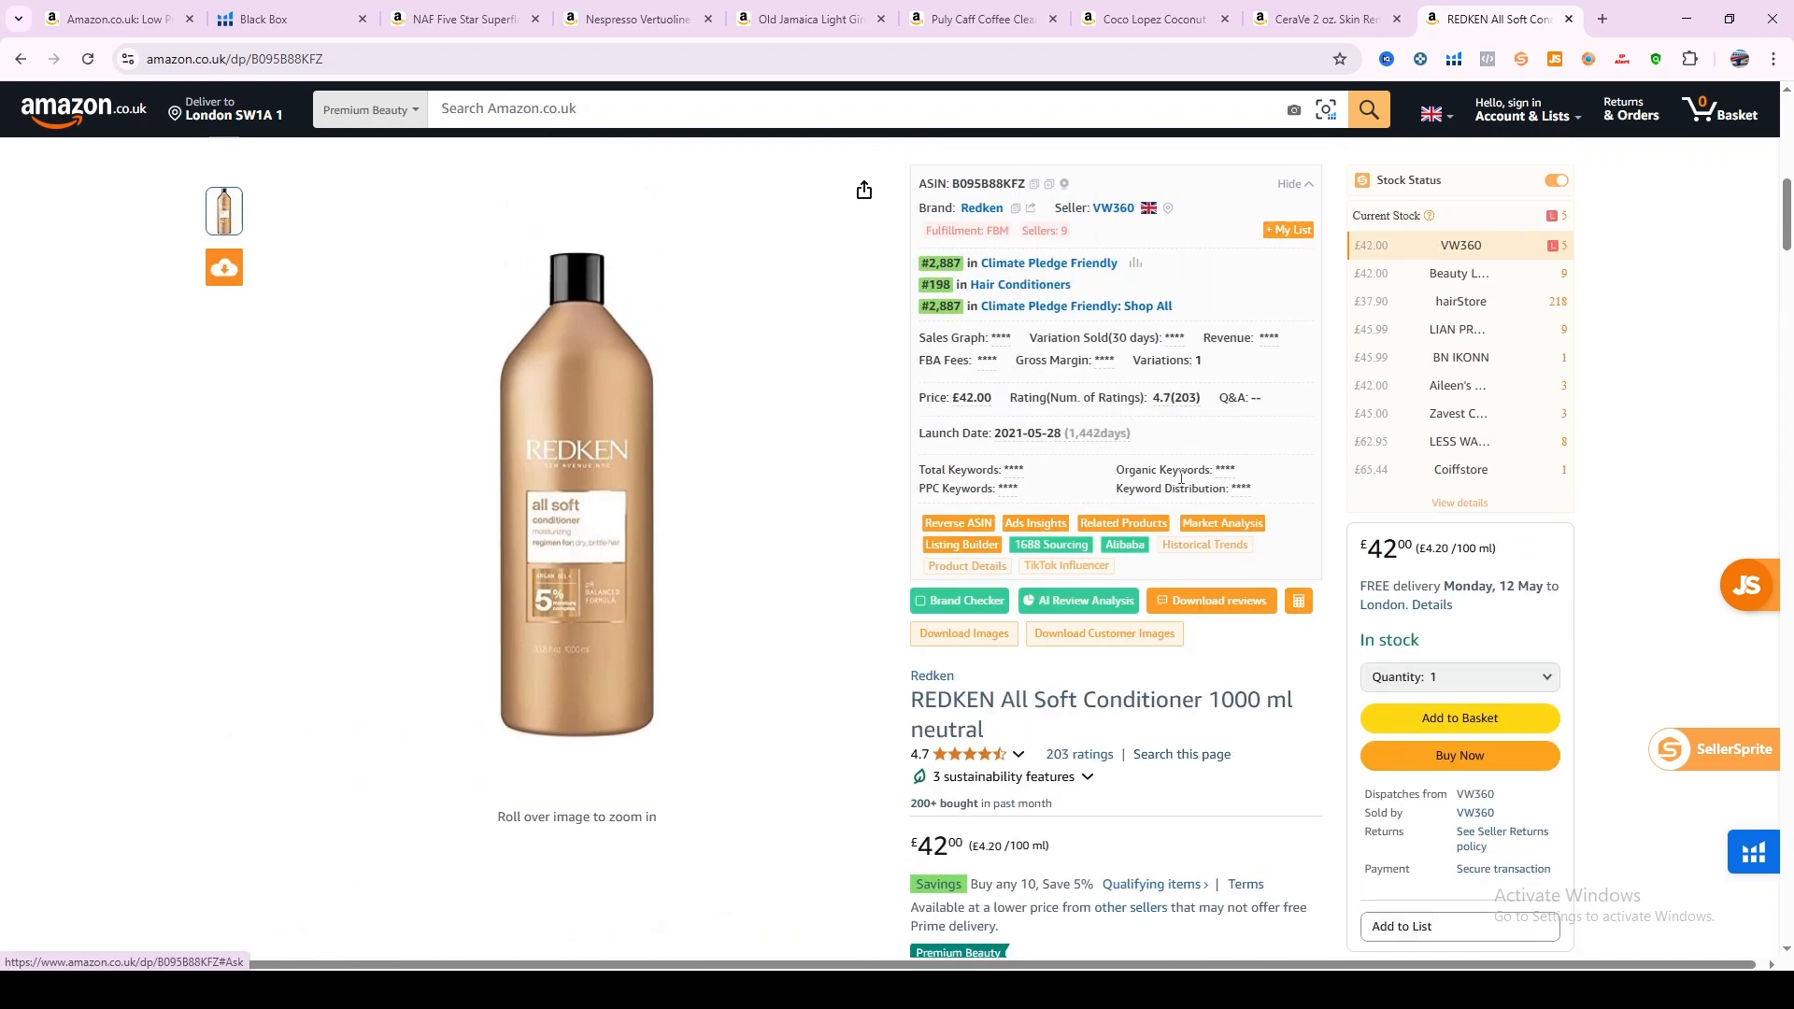
{"action": "scroll", "coordinate": [1147, 486], "scroll_direction": "down", "scroll_amount": 7}
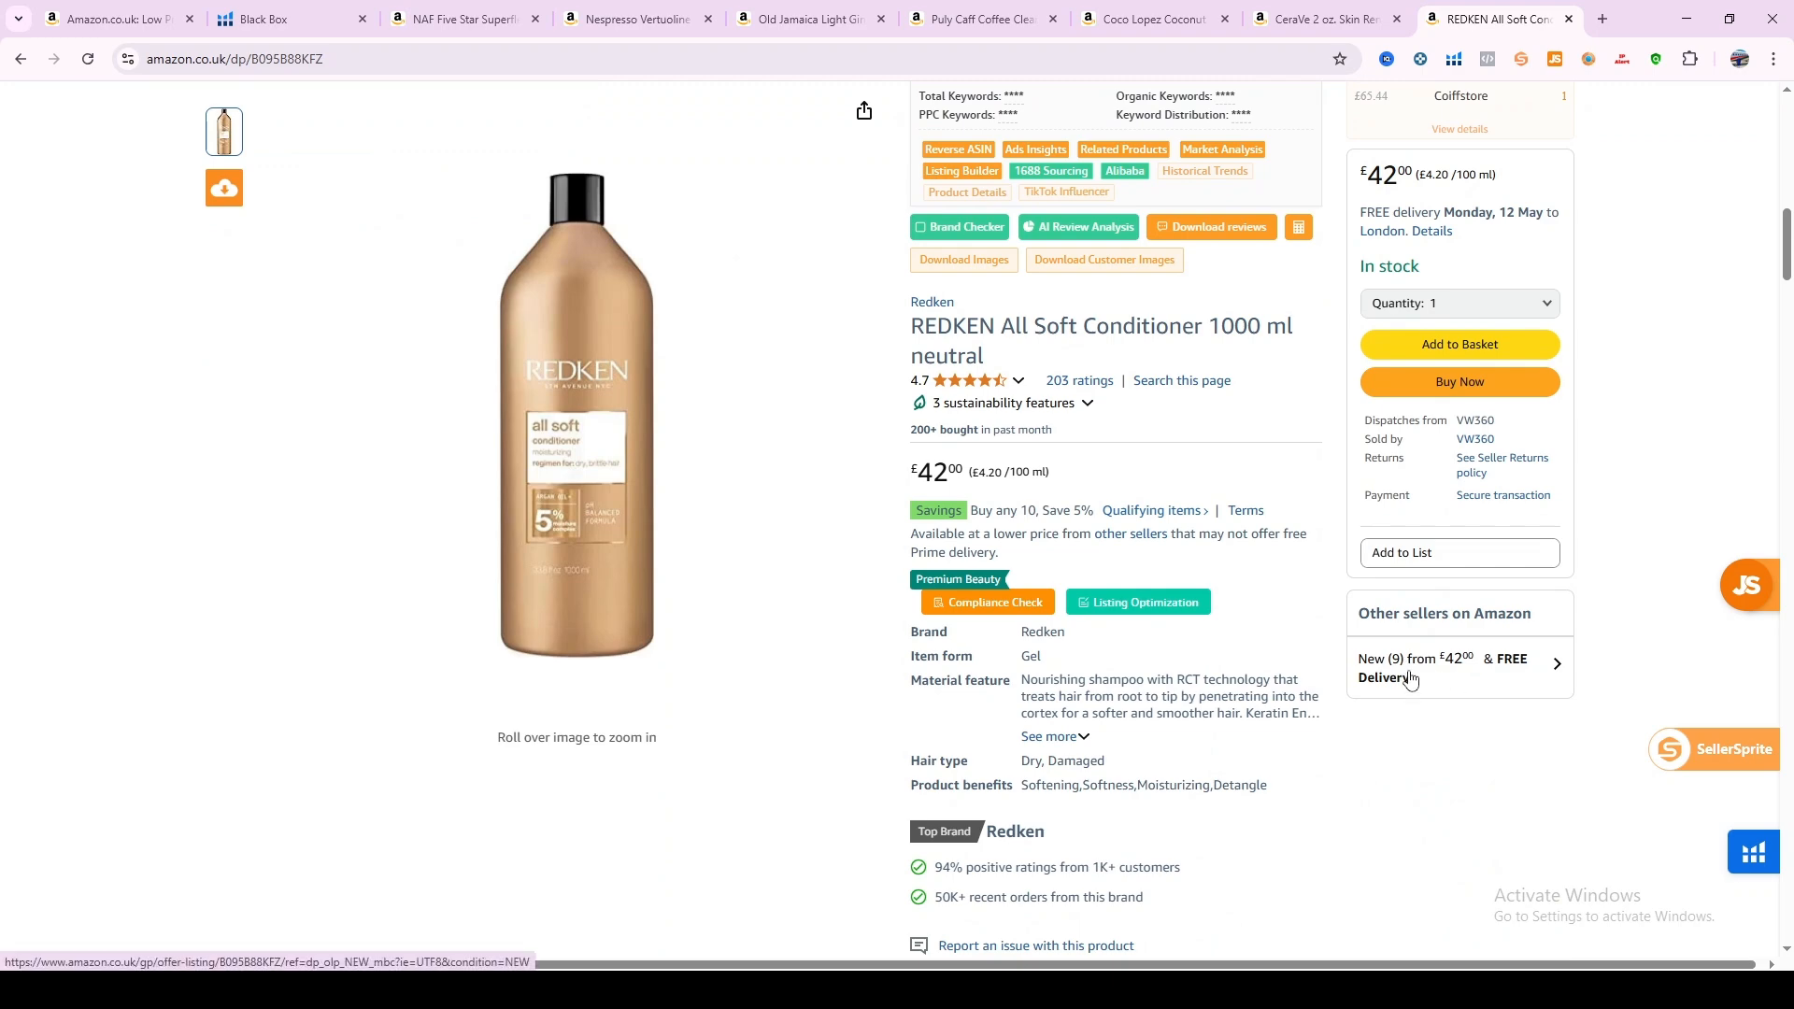
{"action": "left_click", "coordinate": [1411, 679]}
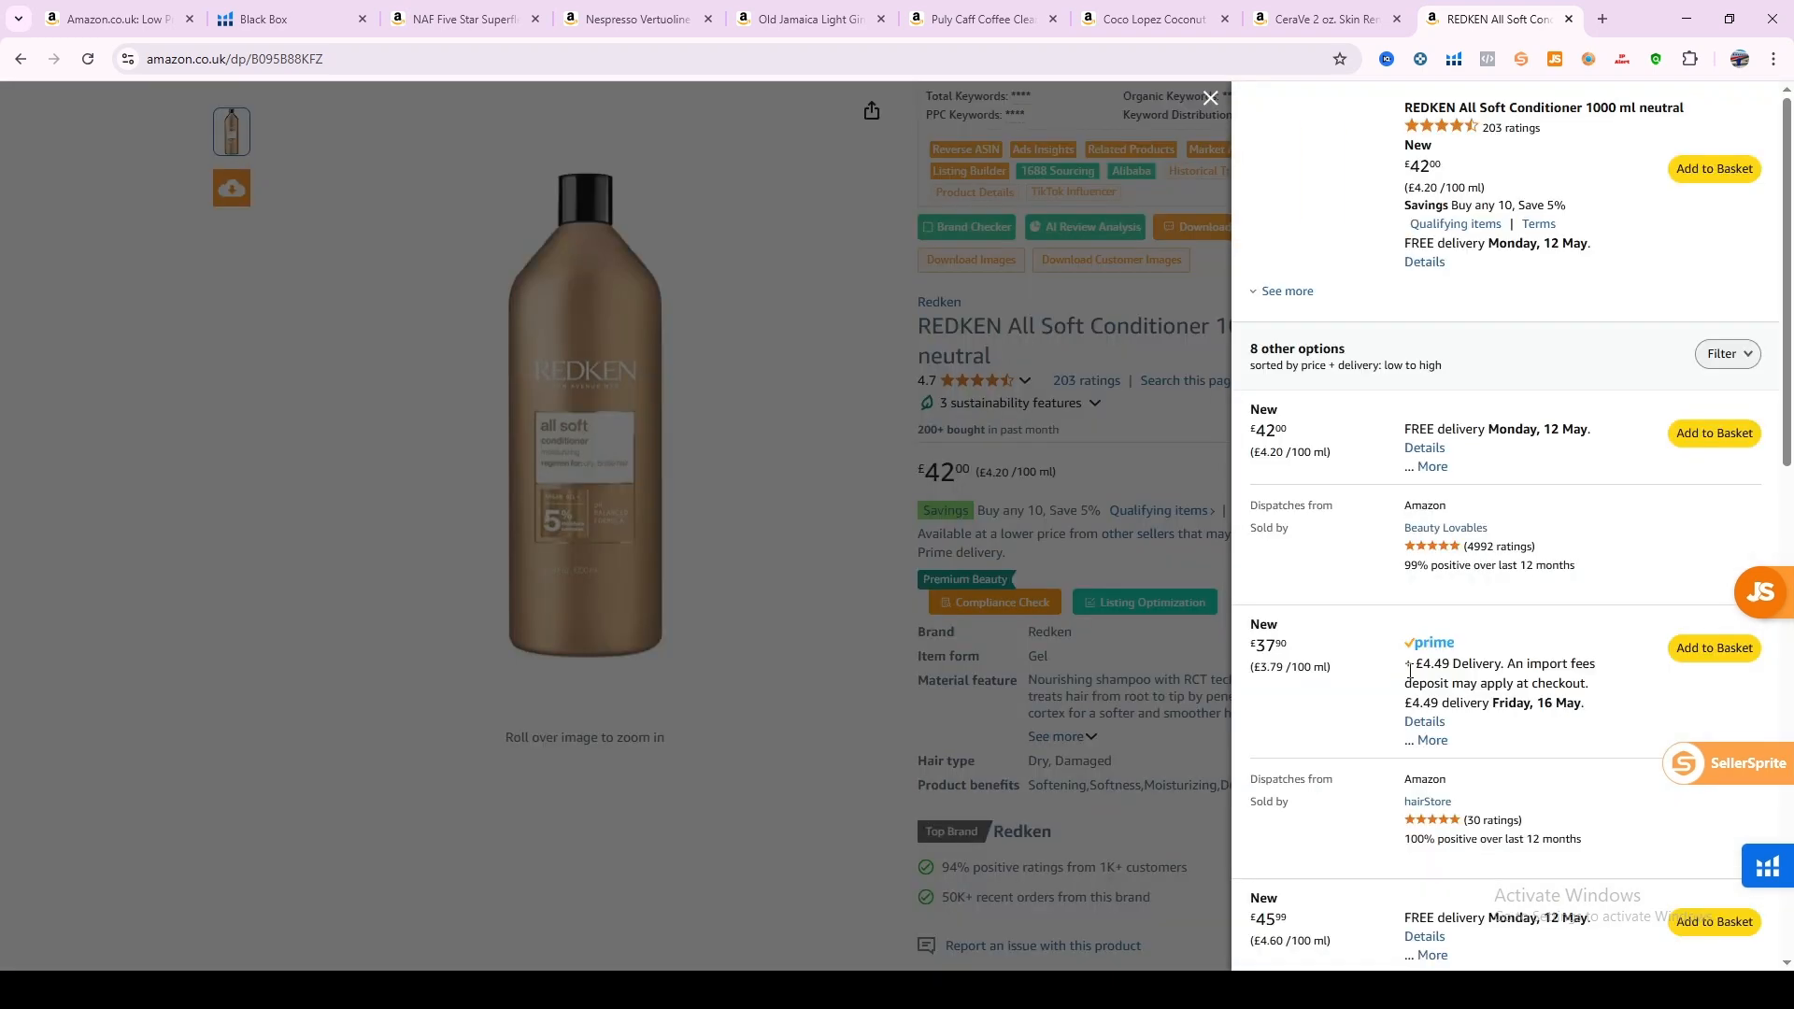
{"action": "left_click", "coordinate": [1745, 360]}
{"action": "left_click", "coordinate": [1728, 467]}
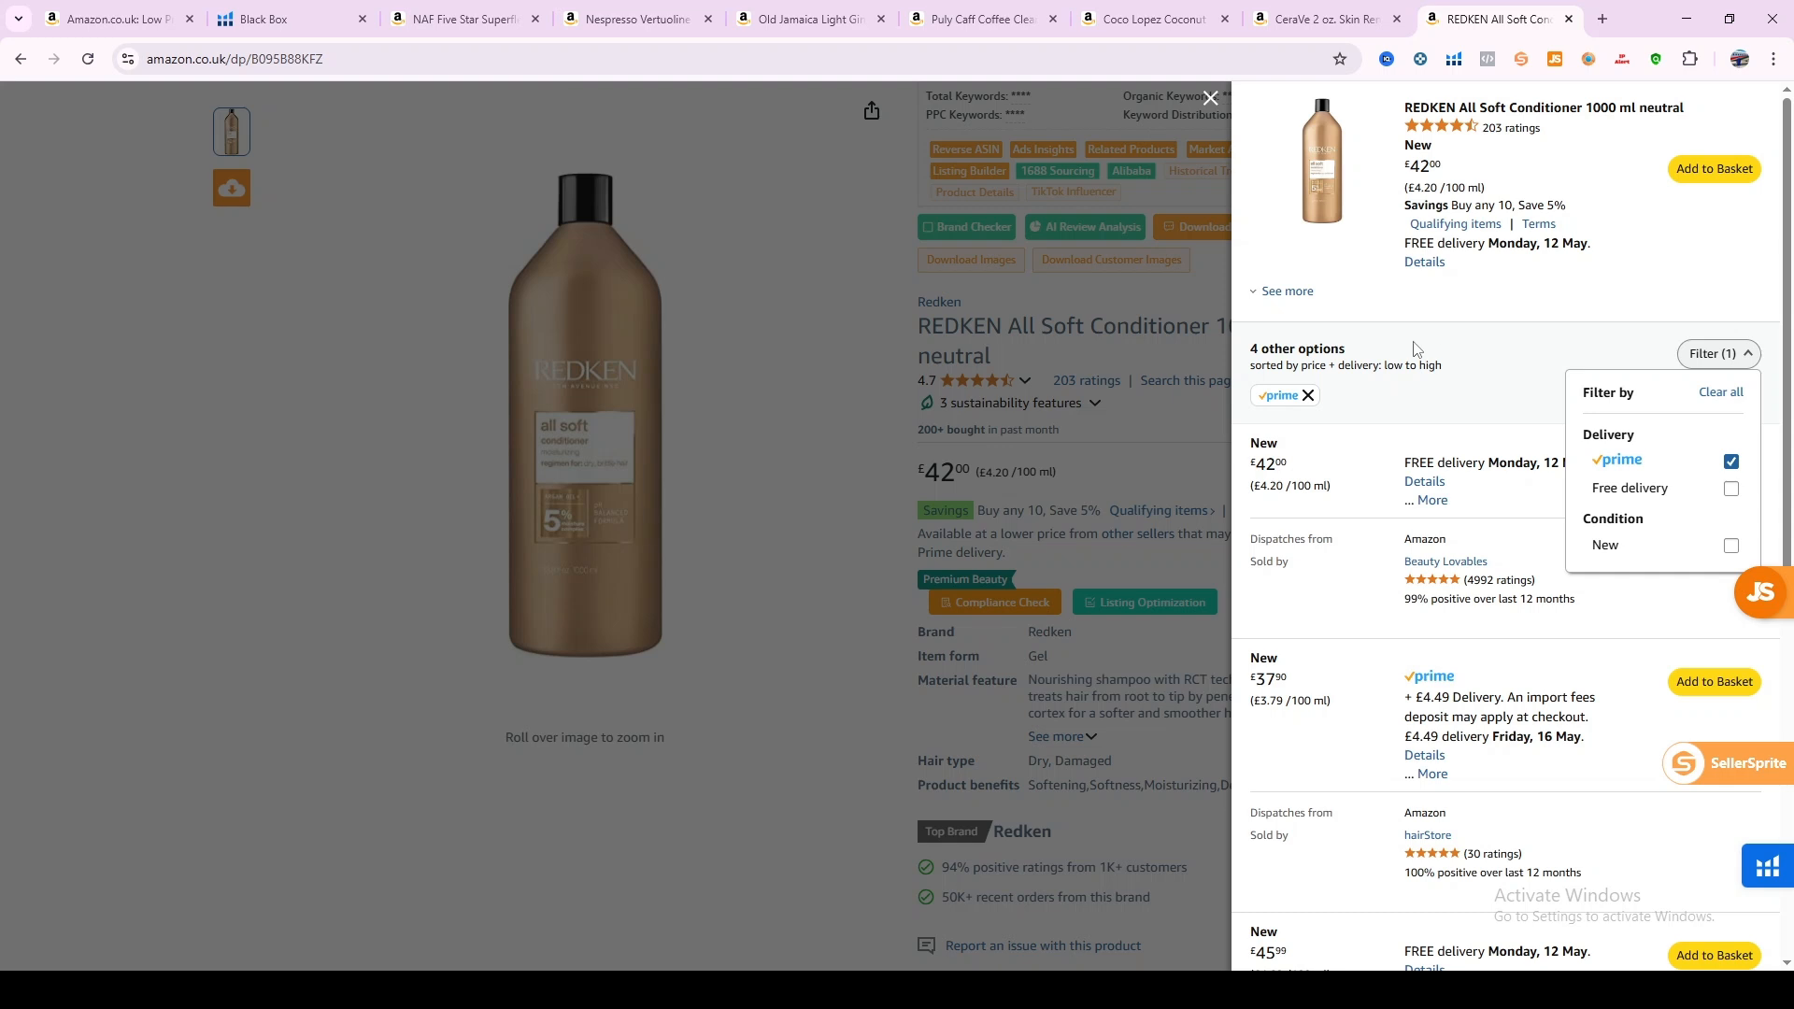
{"action": "left_click", "coordinate": [1478, 366]}
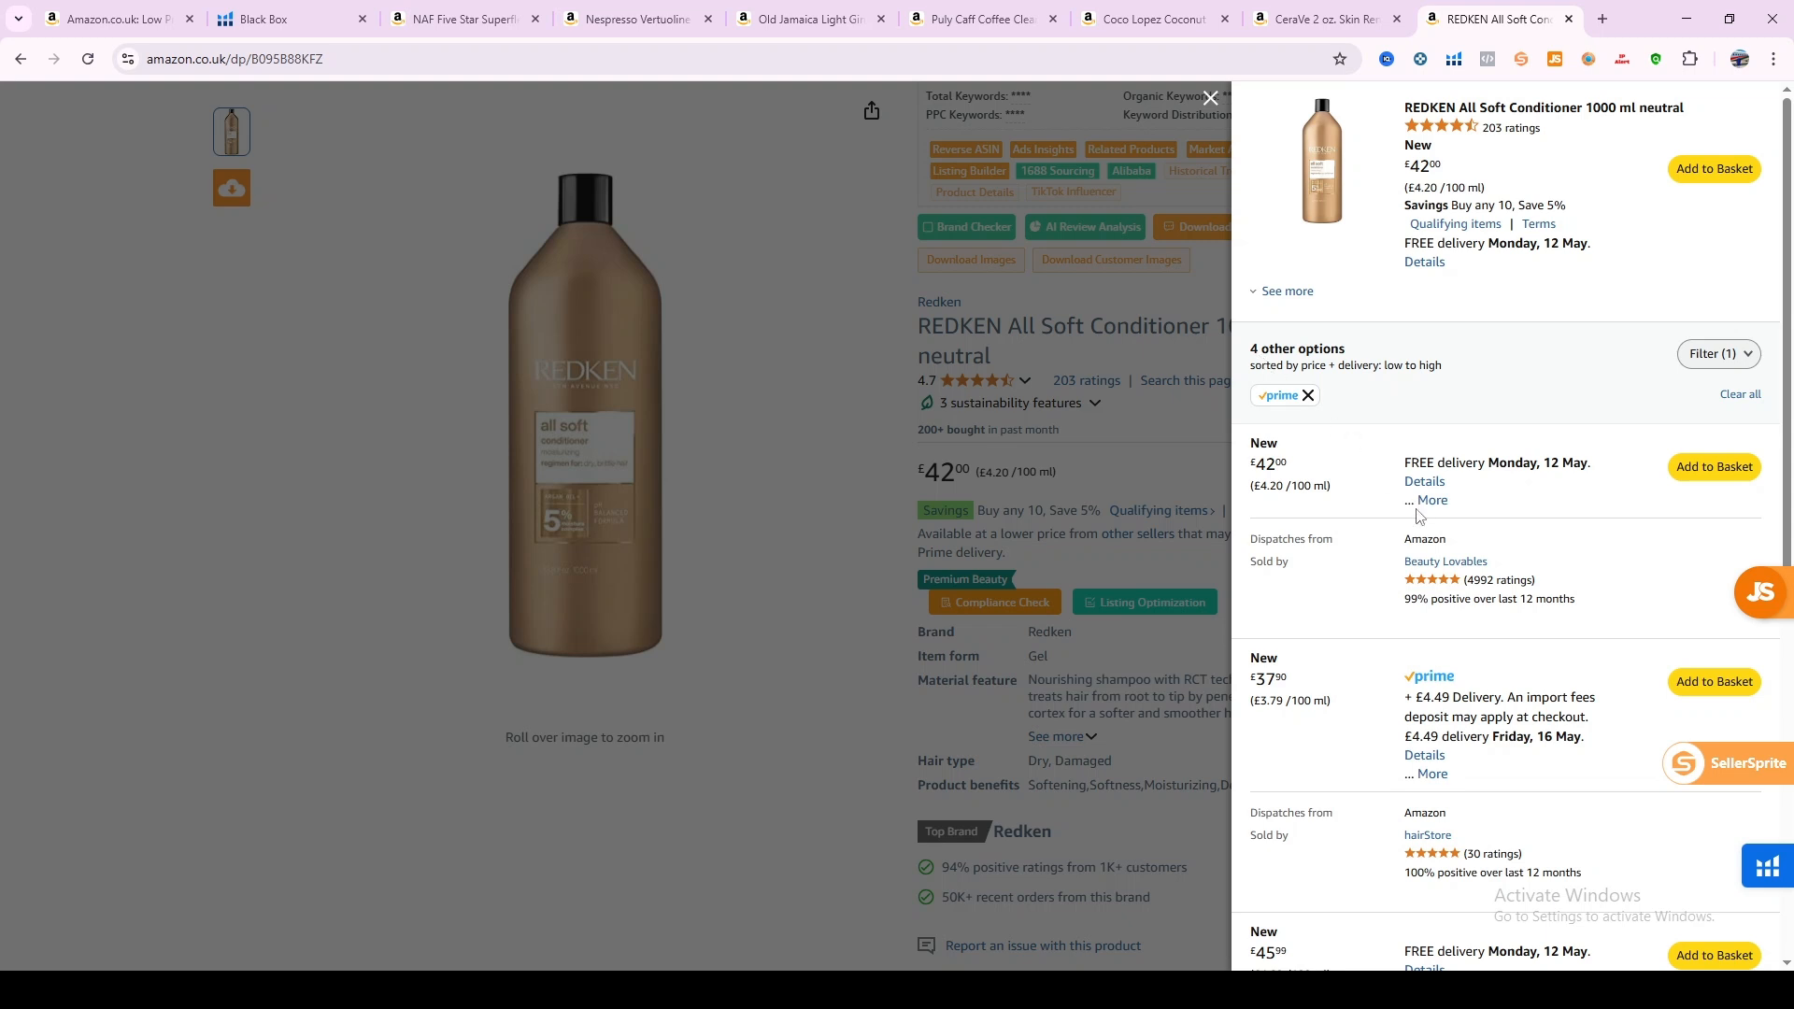
Compare the Prime offers for the REDKEN conditioner by price, dispatcher, seller and rating, and close the offer list.
{"action": "scroll", "coordinate": [1417, 516], "scroll_direction": "down", "scroll_amount": 3}
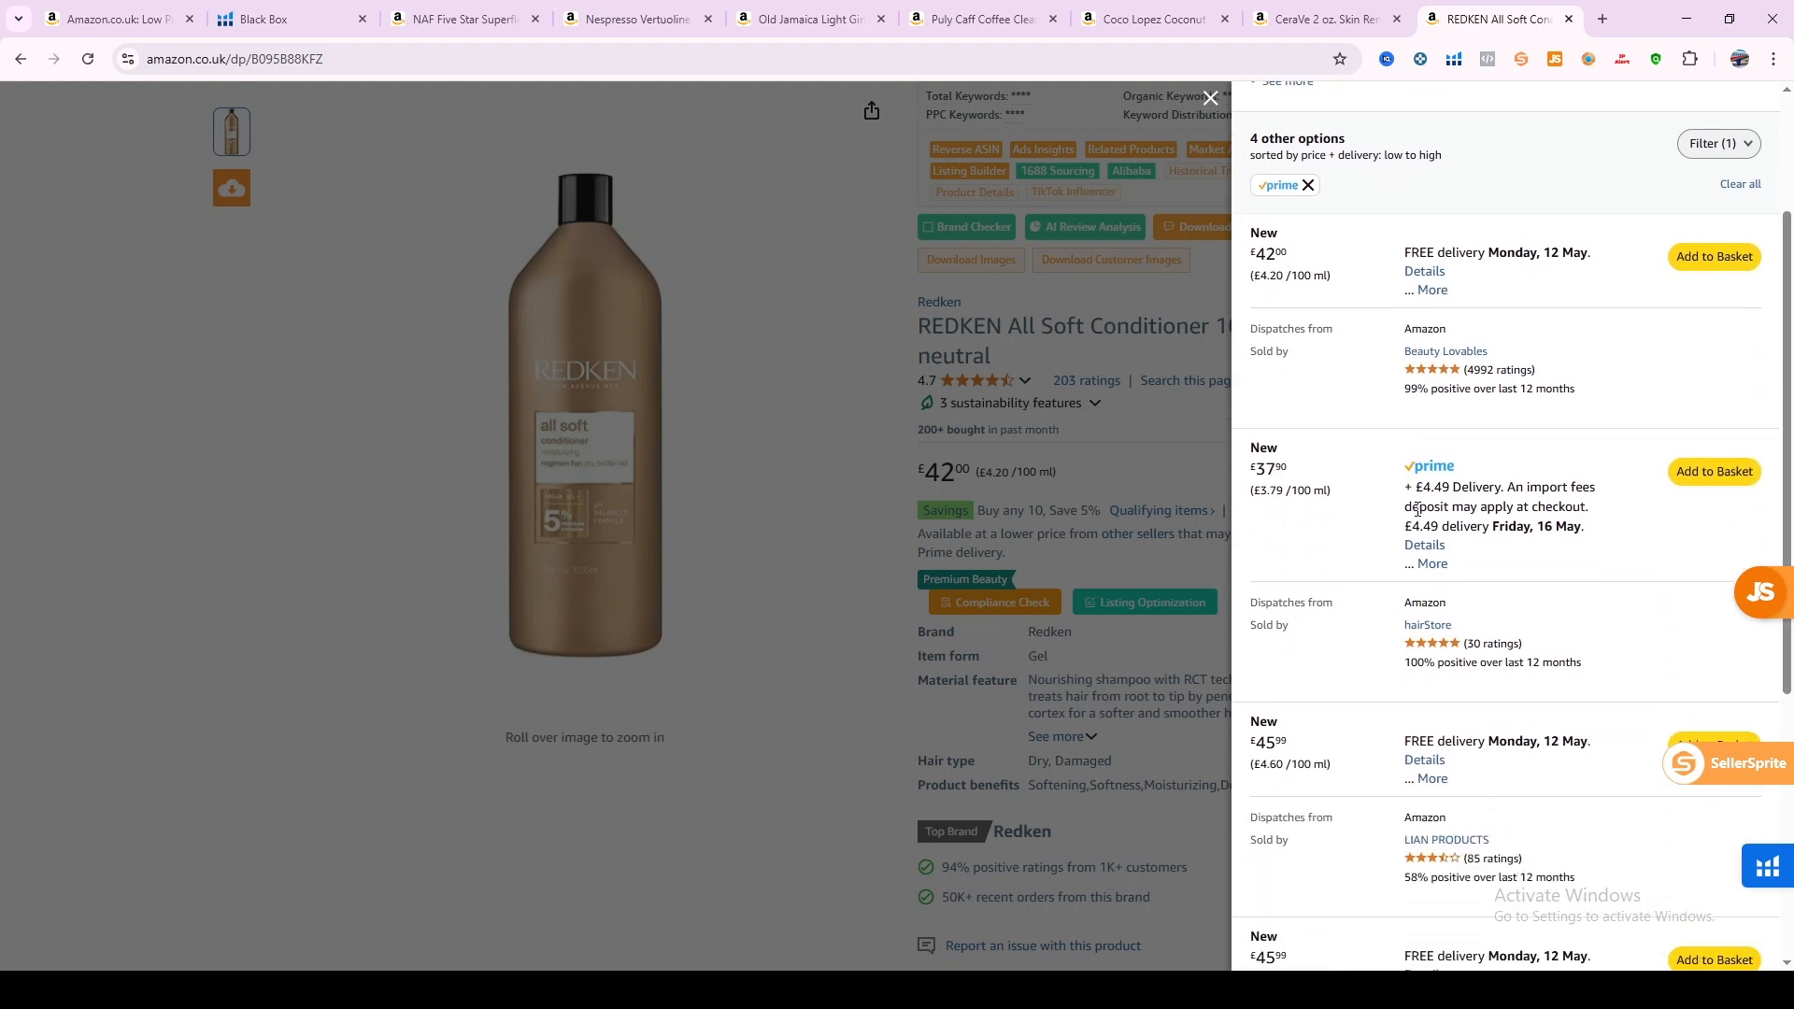
{"action": "scroll", "coordinate": [1417, 516], "scroll_direction": "down", "scroll_amount": 3}
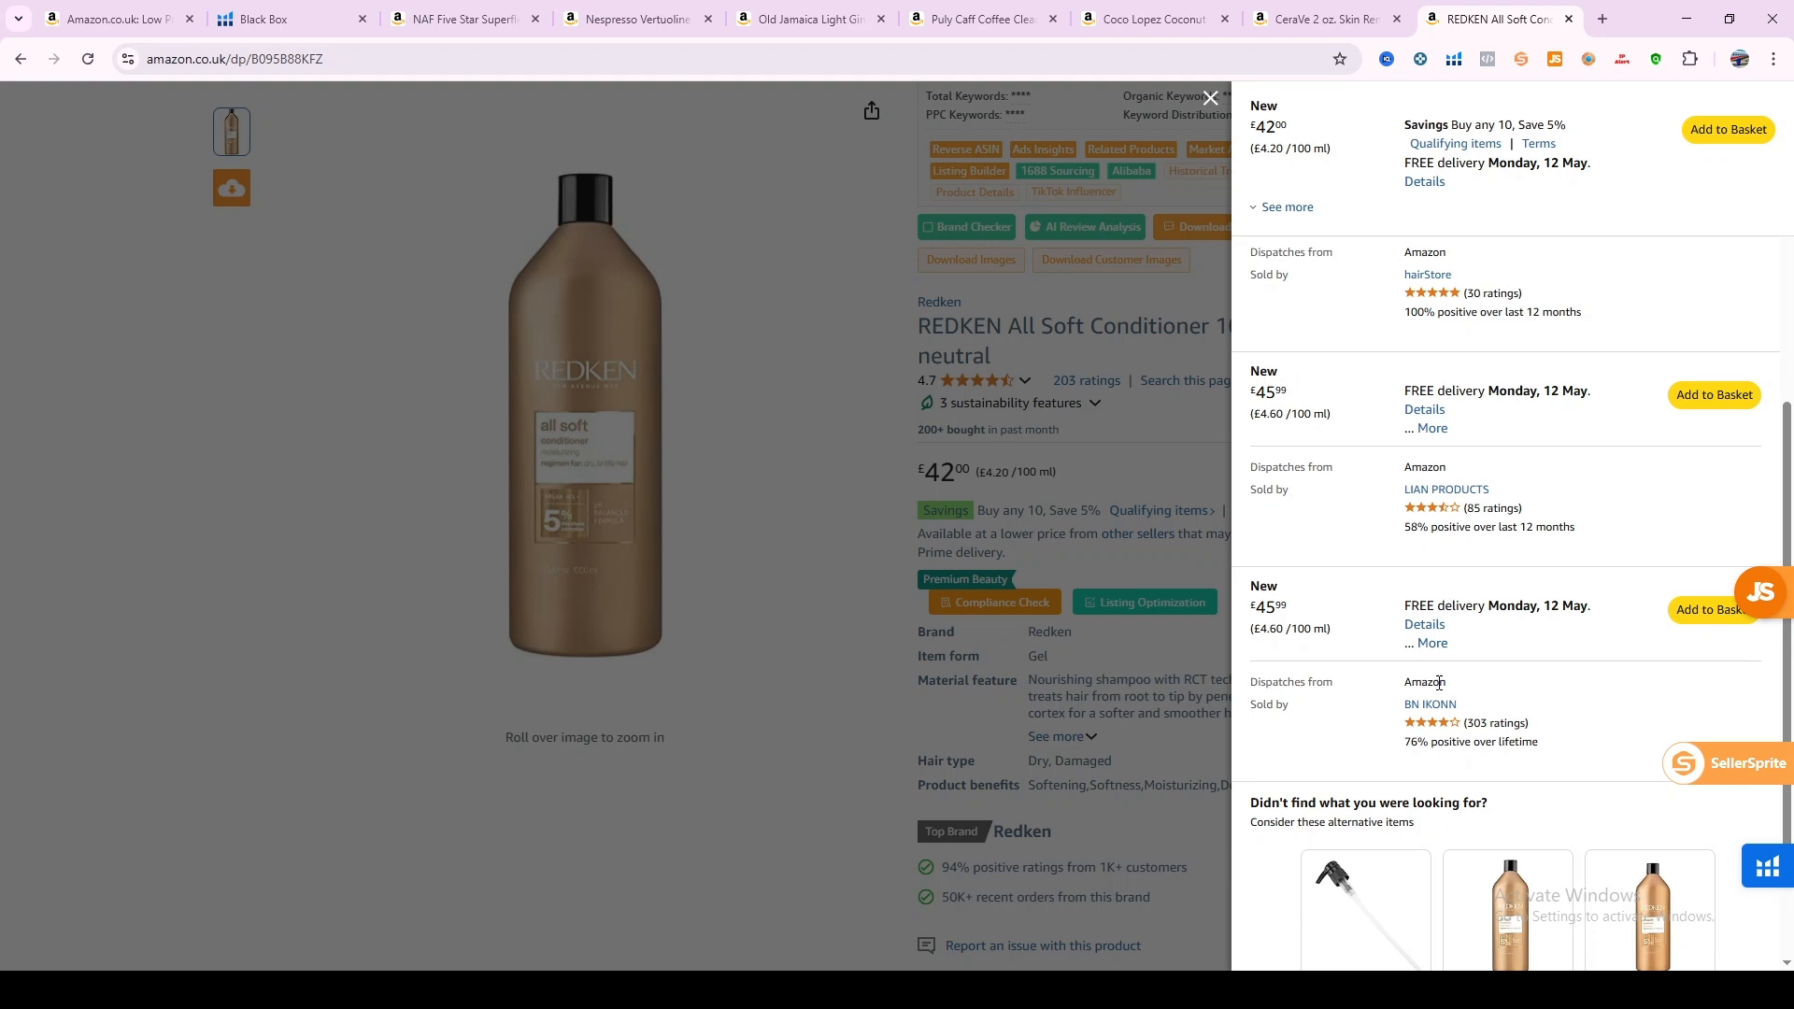
{"action": "scroll", "coordinate": [1458, 715], "scroll_direction": "up", "scroll_amount": 1}
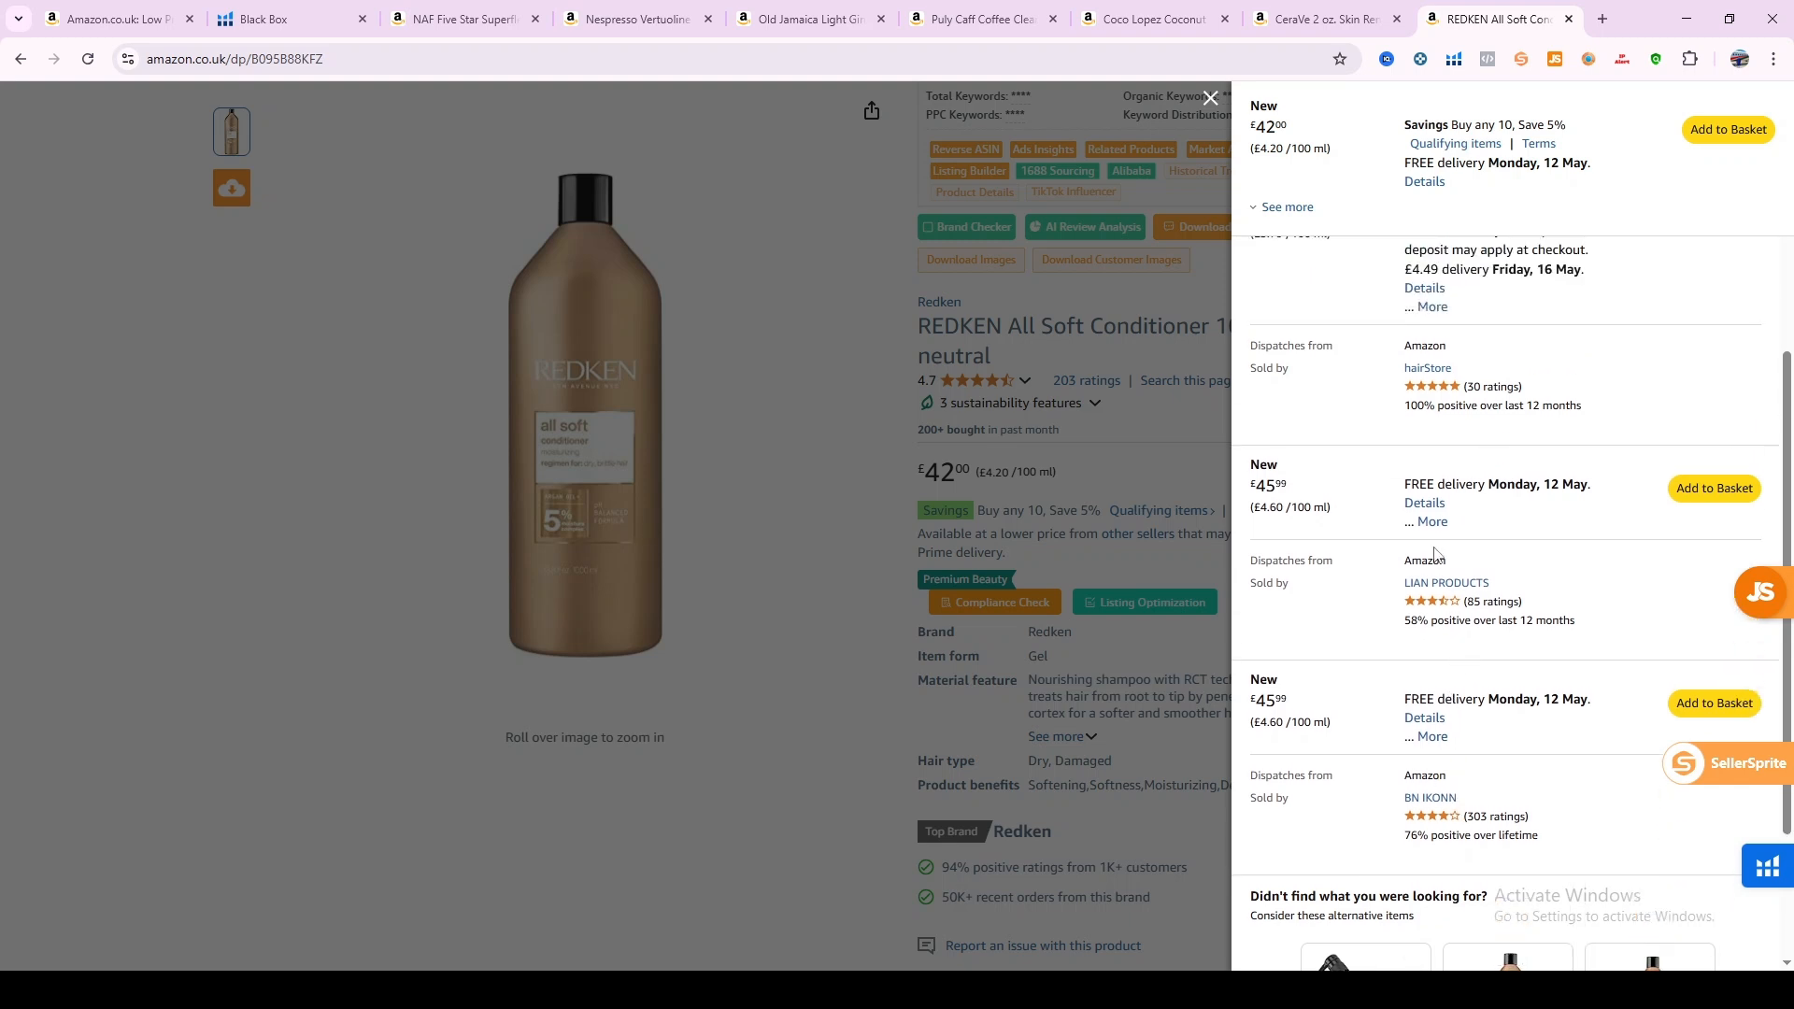
{"action": "scroll", "coordinate": [1436, 554], "scroll_direction": "up", "scroll_amount": 1}
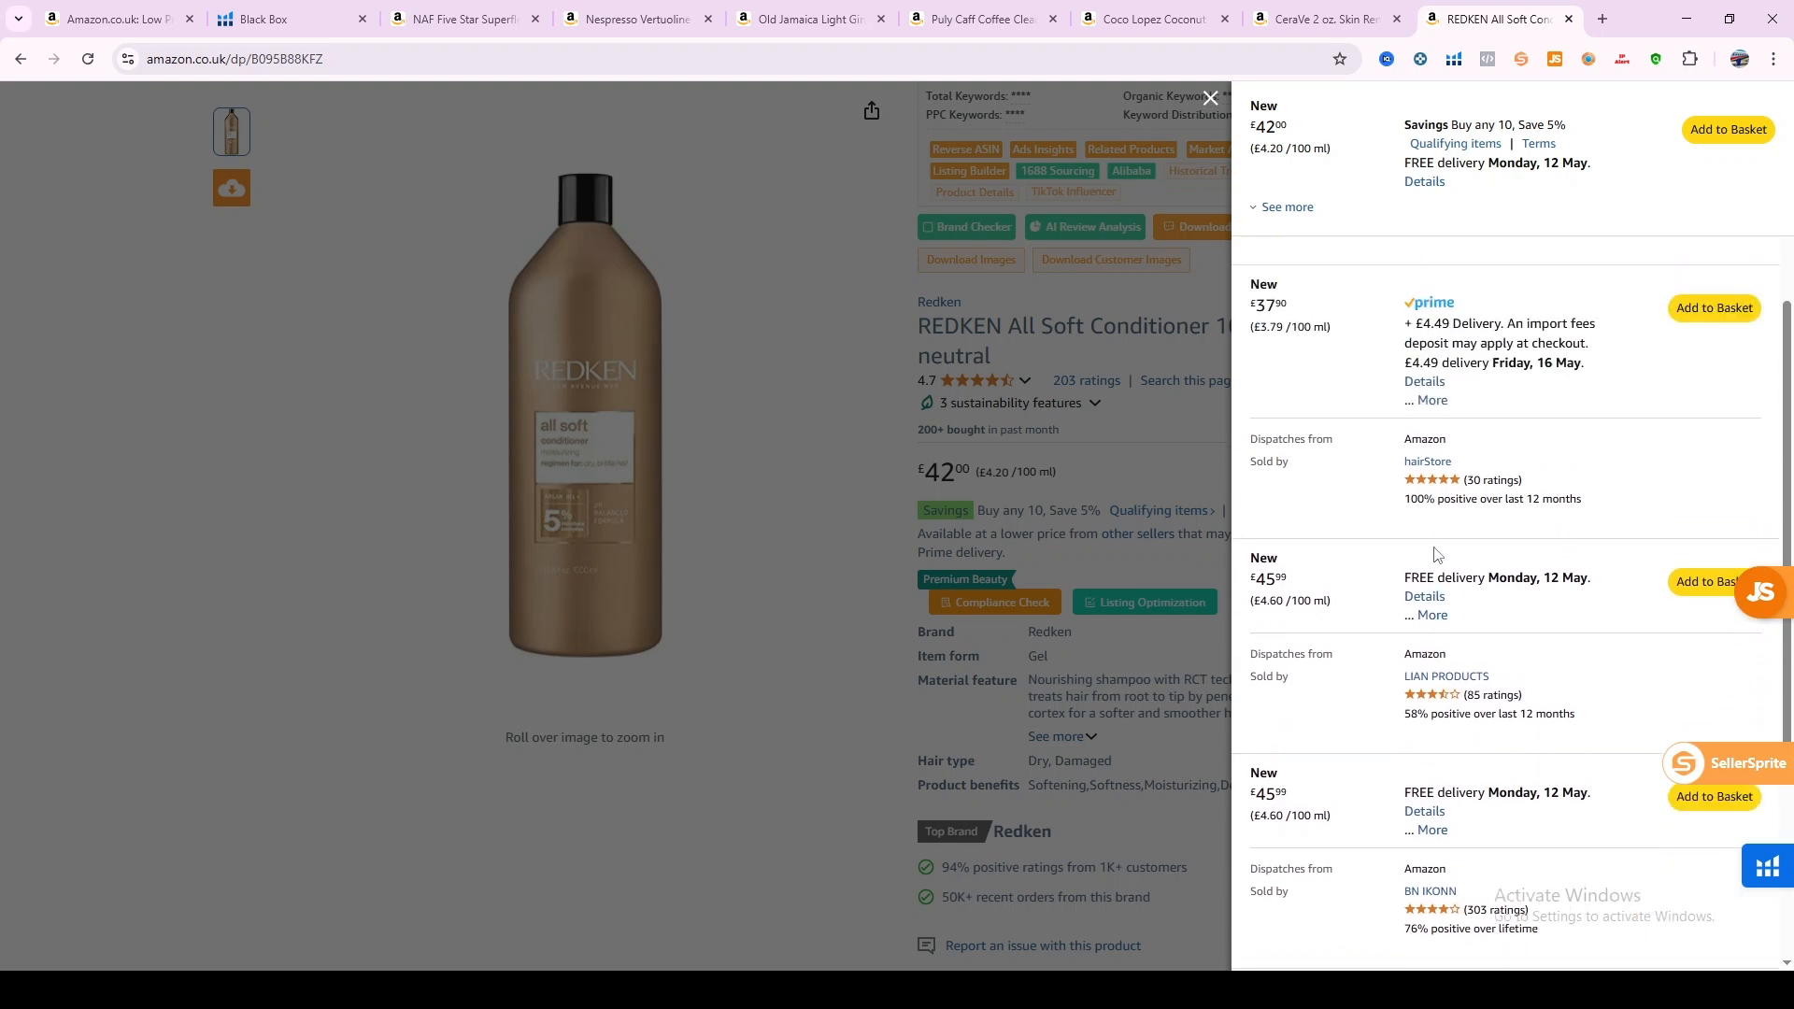
{"action": "scroll", "coordinate": [1437, 554], "scroll_direction": "up", "scroll_amount": 2}
{"action": "scroll", "coordinate": [1435, 552], "scroll_direction": "down", "scroll_amount": 3}
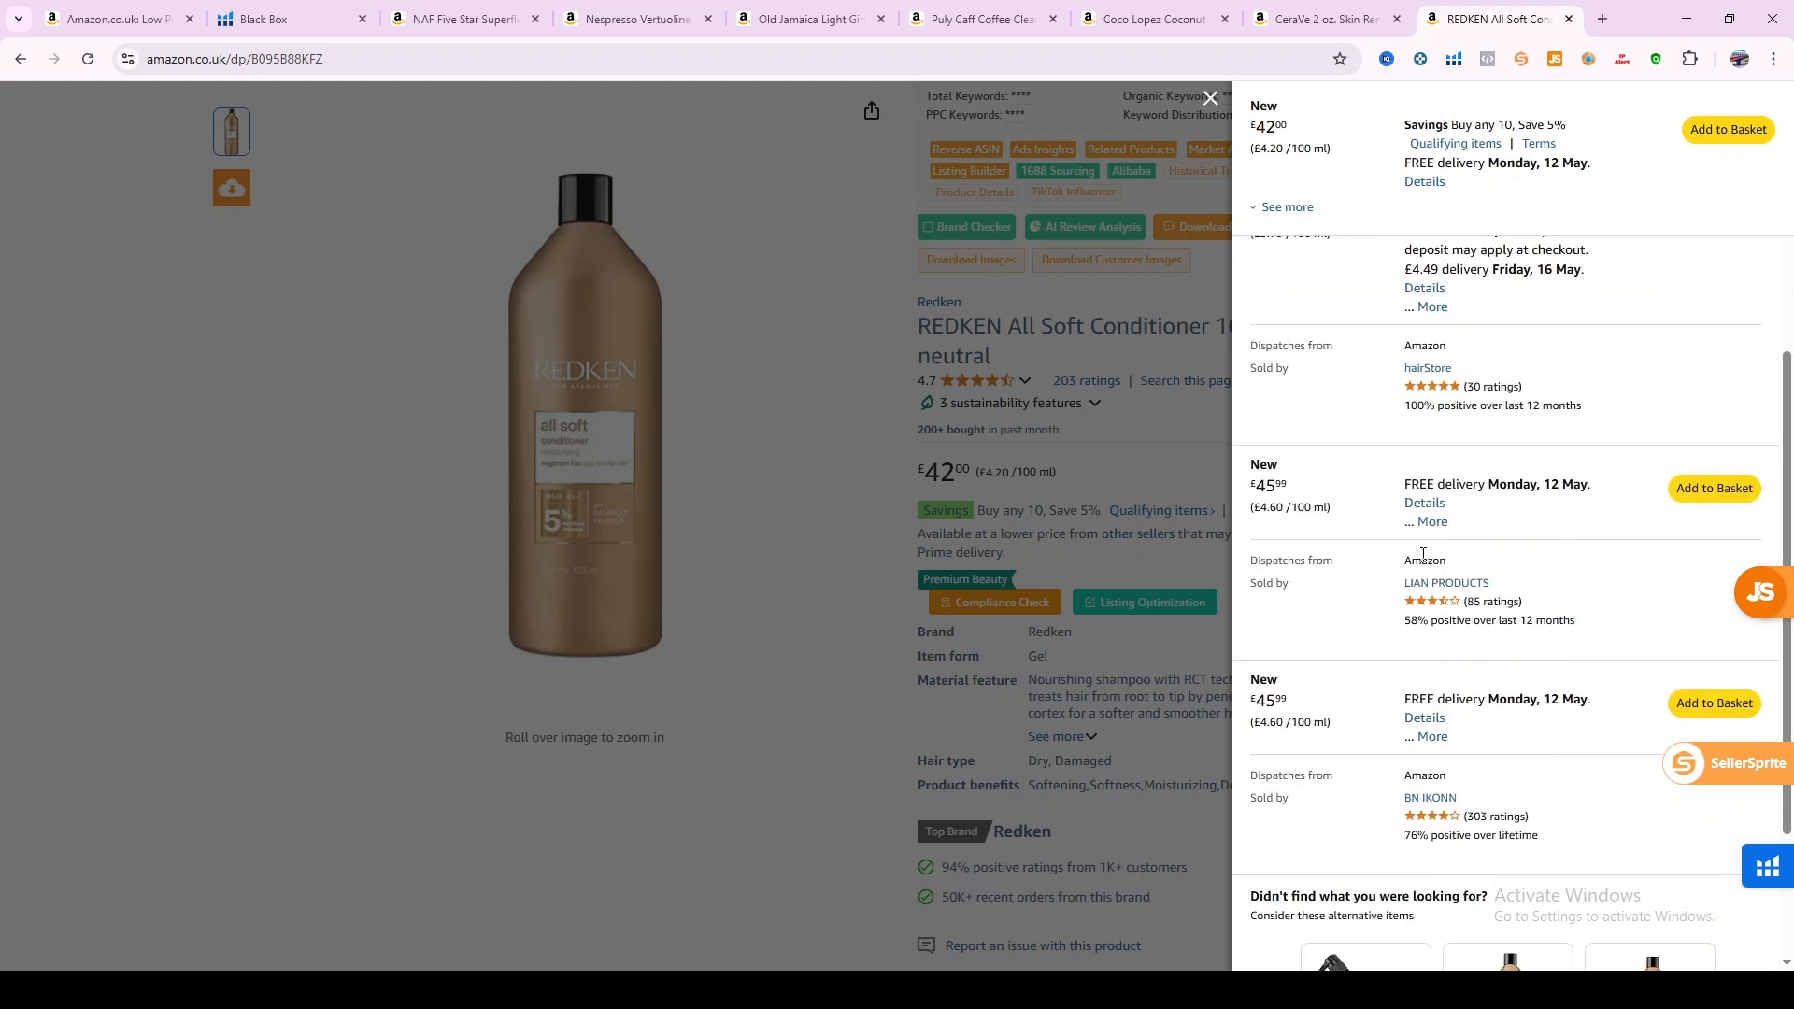
{"action": "scroll", "coordinate": [1358, 651], "scroll_direction": "down", "scroll_amount": 3}
{"action": "scroll", "coordinate": [1350, 636], "scroll_direction": "up", "scroll_amount": 10}
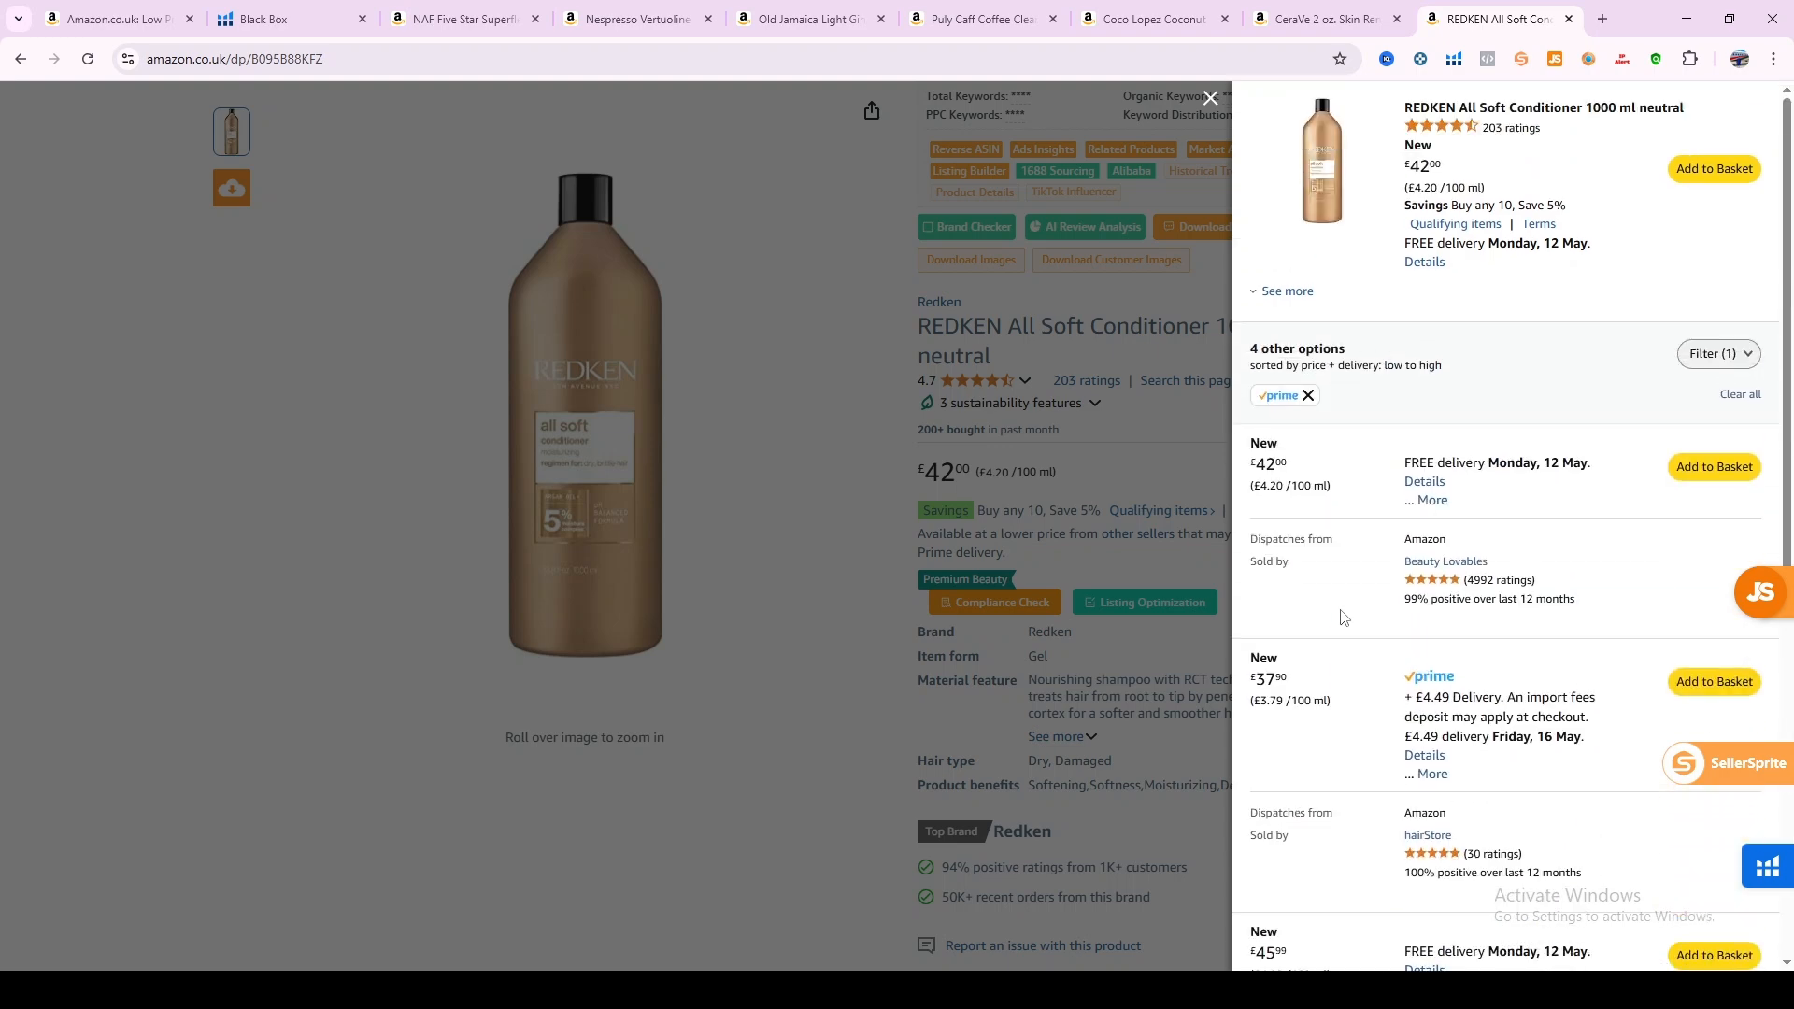
{"action": "scroll", "coordinate": [1340, 616], "scroll_direction": "down", "scroll_amount": 7}
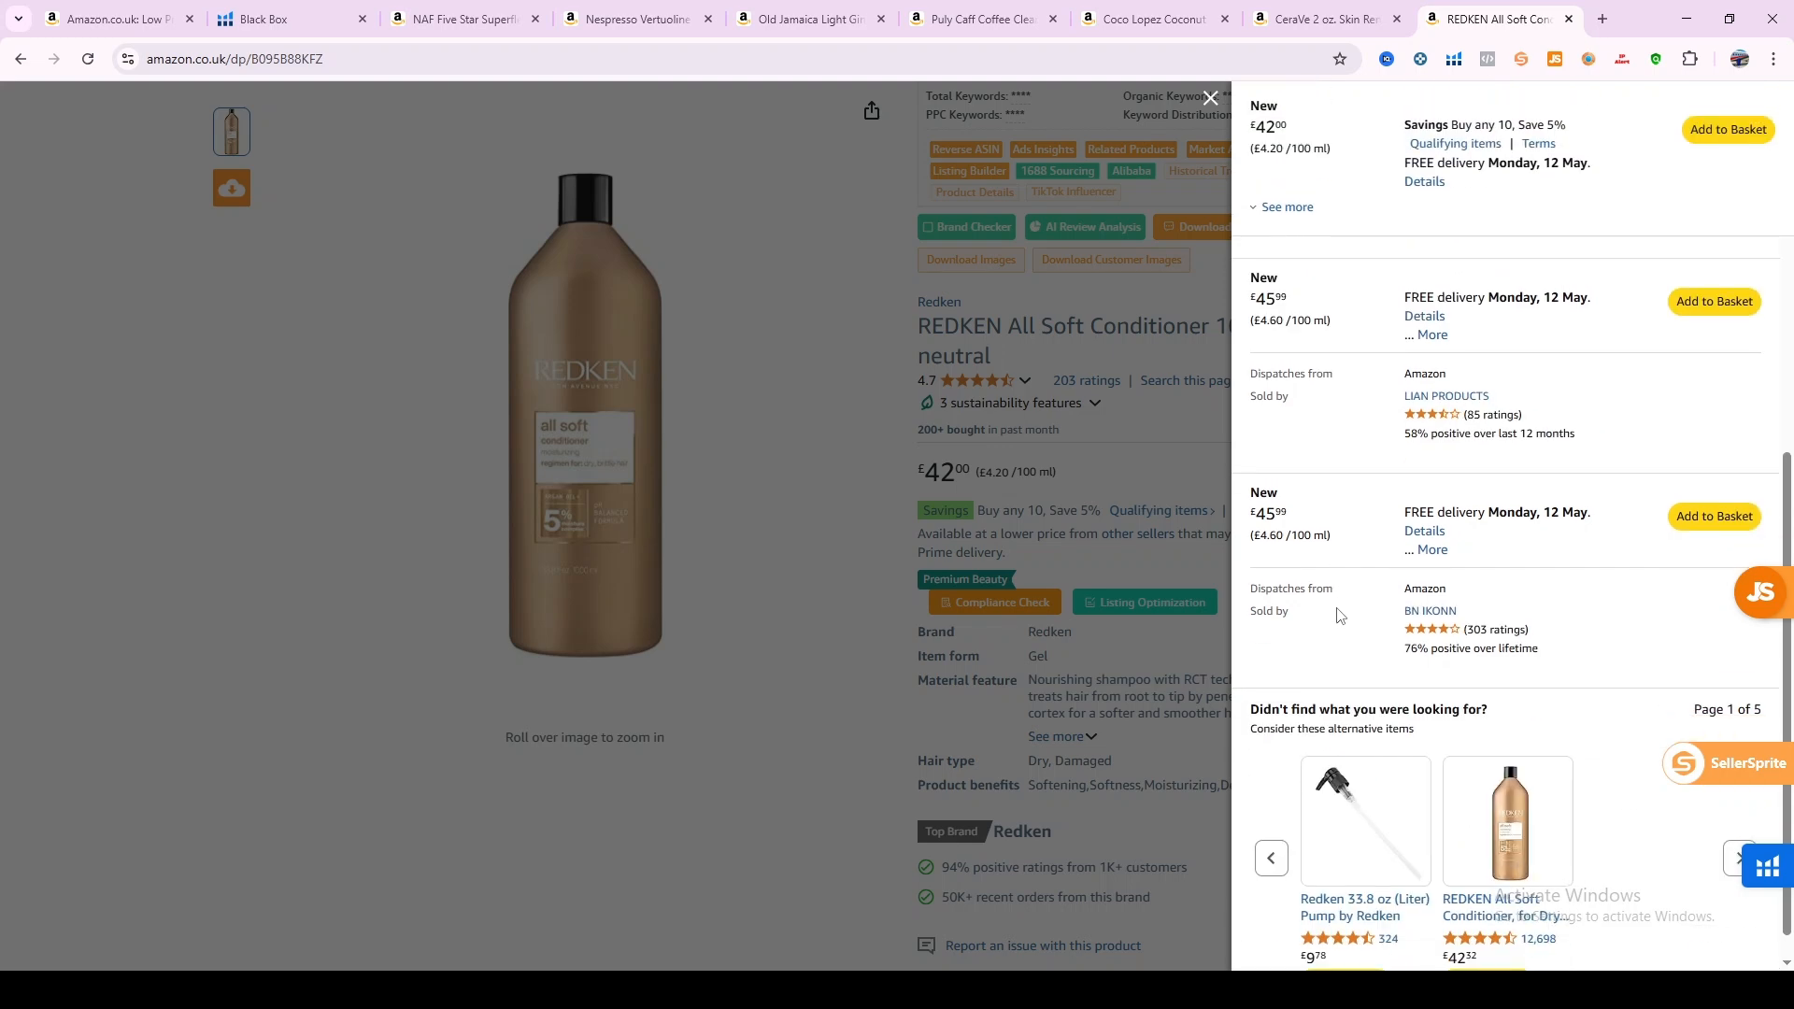
{"action": "left_click", "coordinate": [1211, 99]}
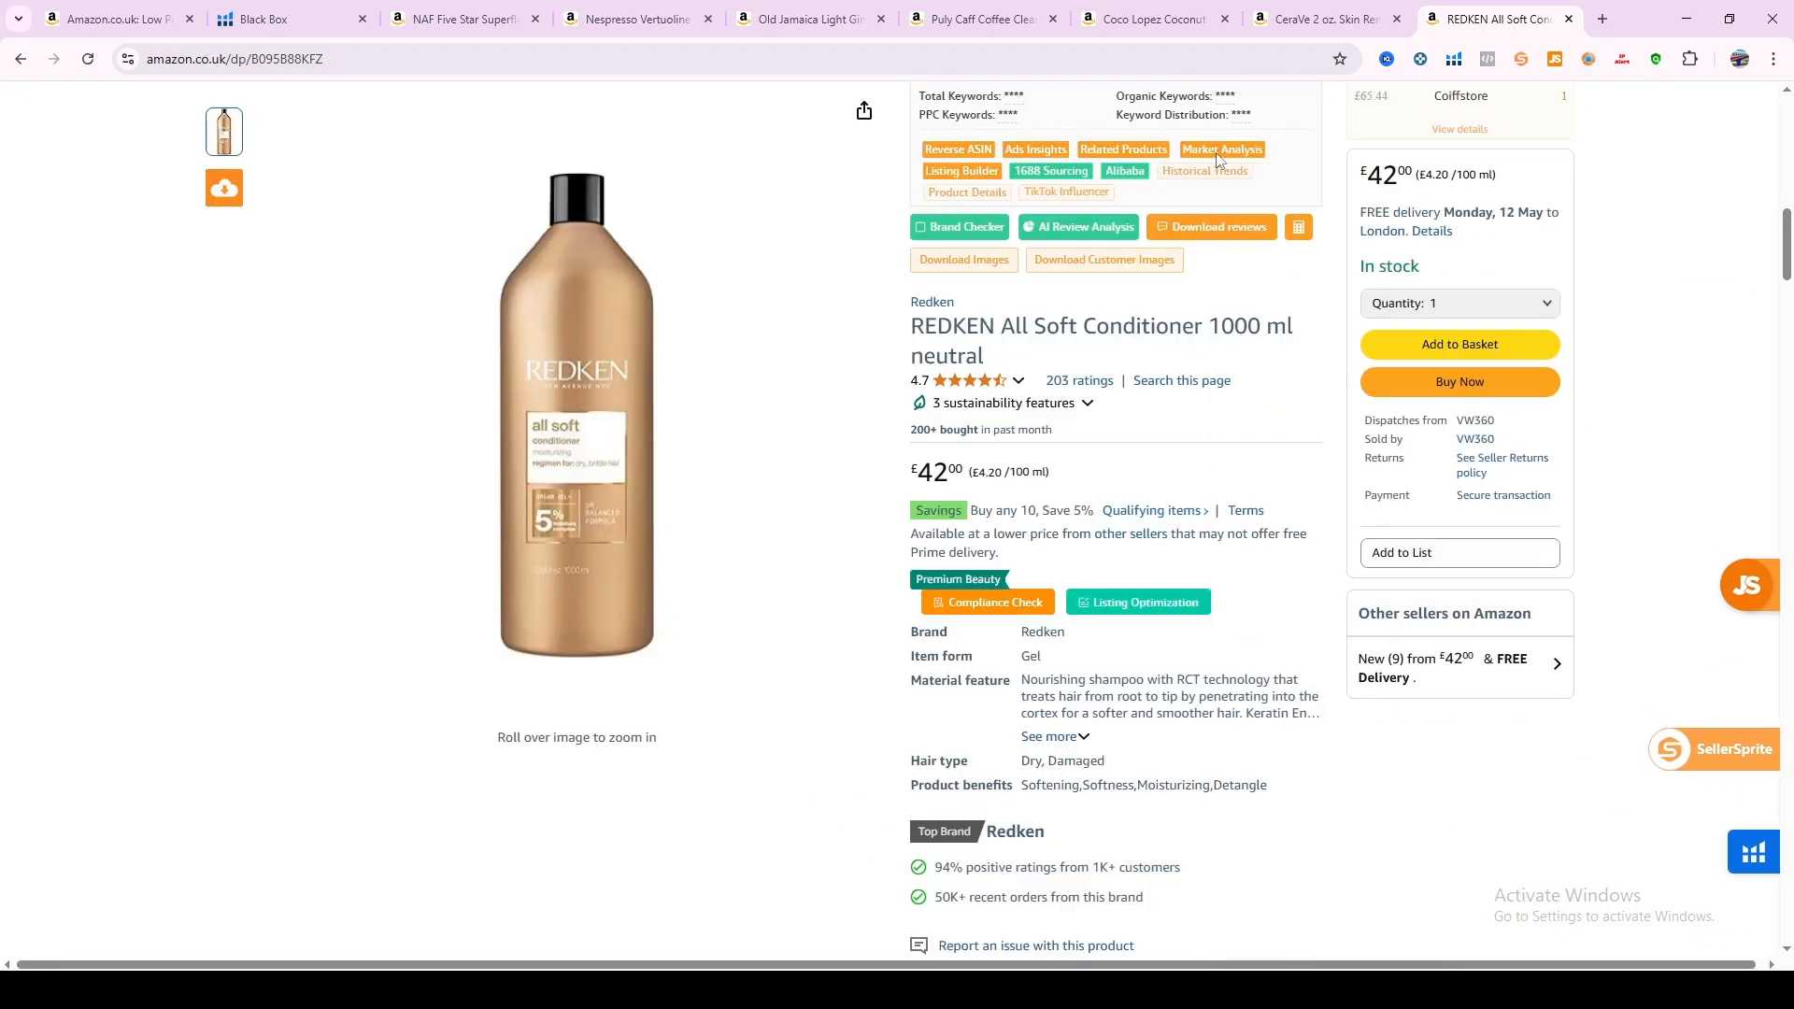
Switch to the CeraVe 2 oz. Skin Renewing Night Cream listing and check its rank, 30-day revenue, seller and stock details.
{"action": "left_click", "coordinate": [1342, 8]}
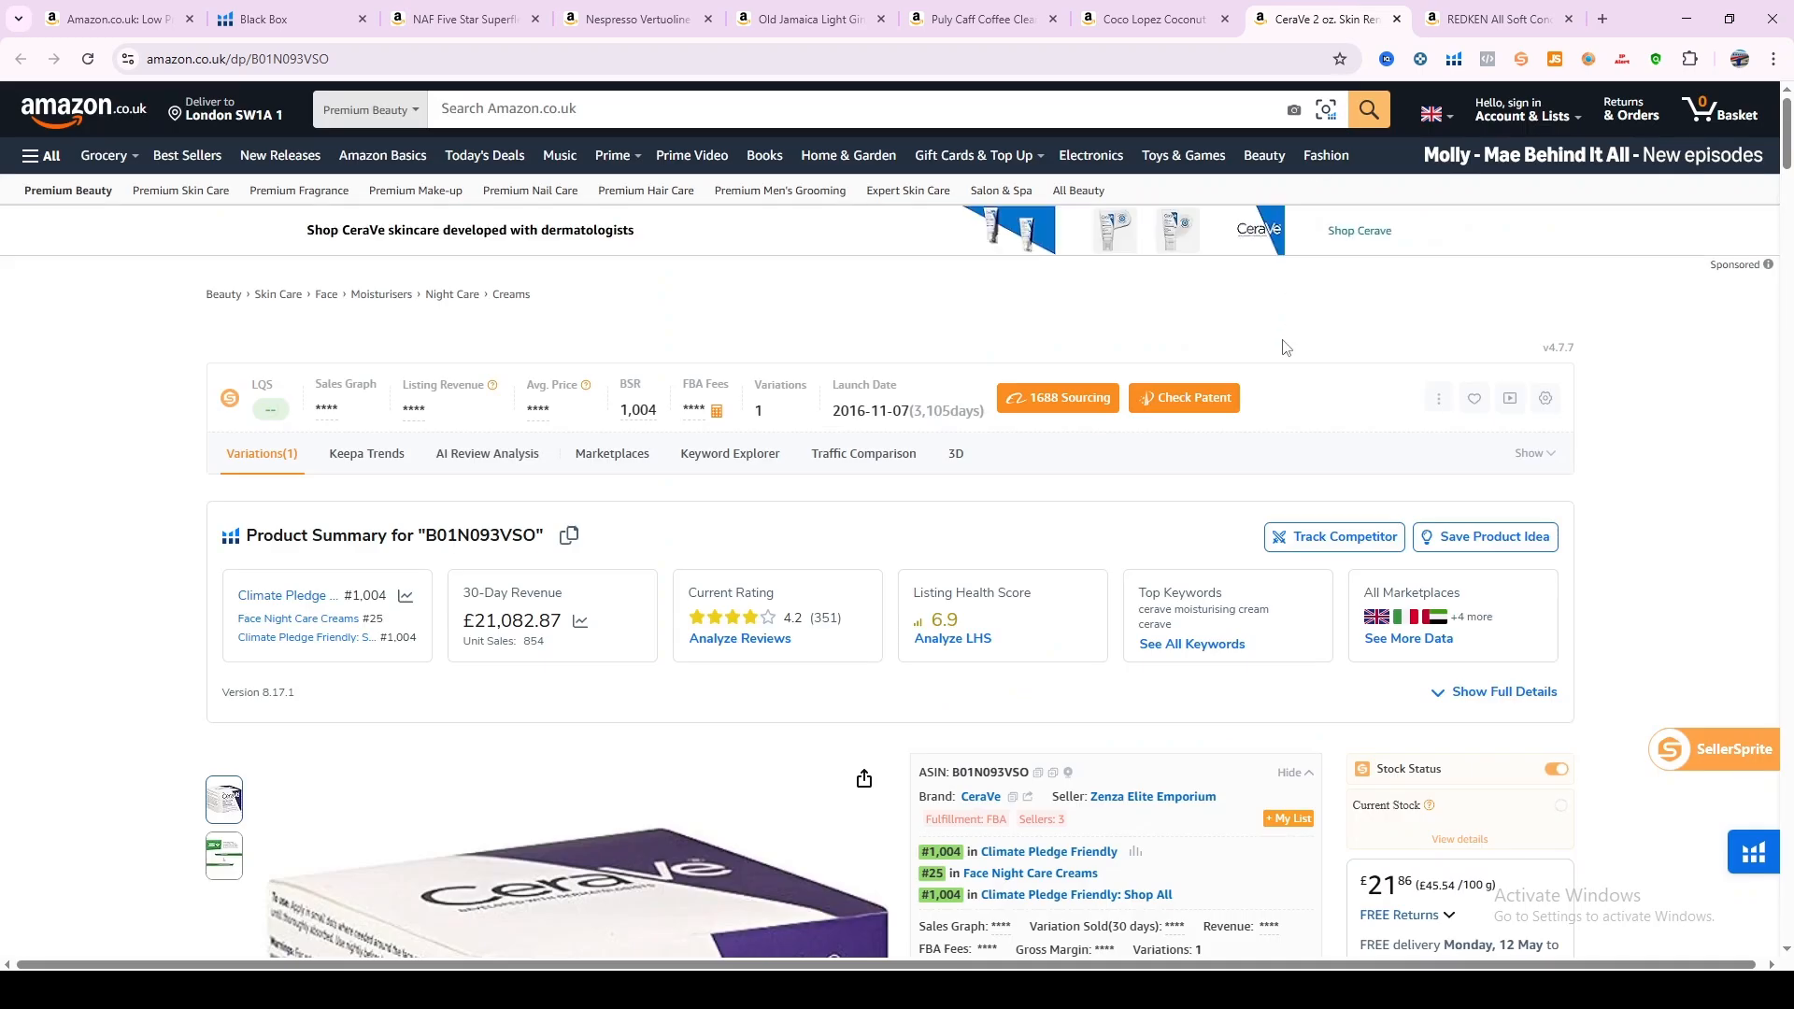
{"action": "scroll", "coordinate": [1222, 467], "scroll_direction": "down", "scroll_amount": 3}
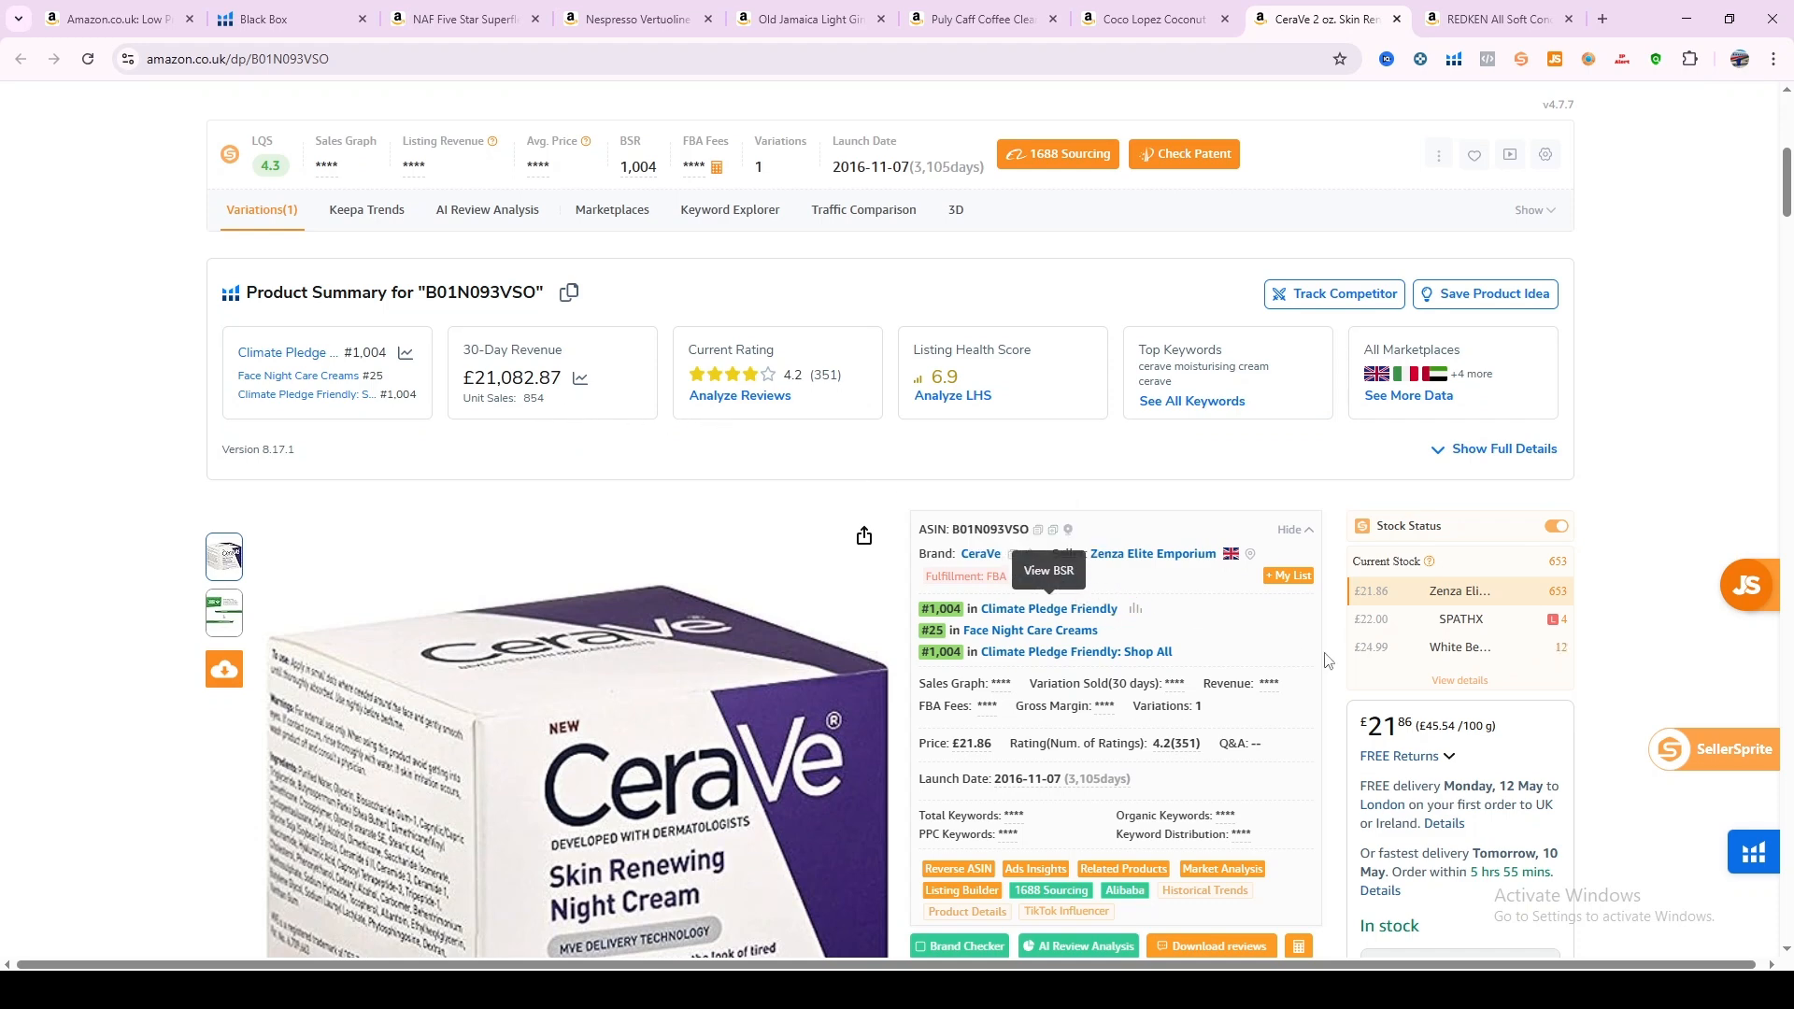
{"action": "scroll", "coordinate": [1290, 647], "scroll_direction": "down", "scroll_amount": 4}
{"action": "left_click", "coordinate": [1502, 770]}
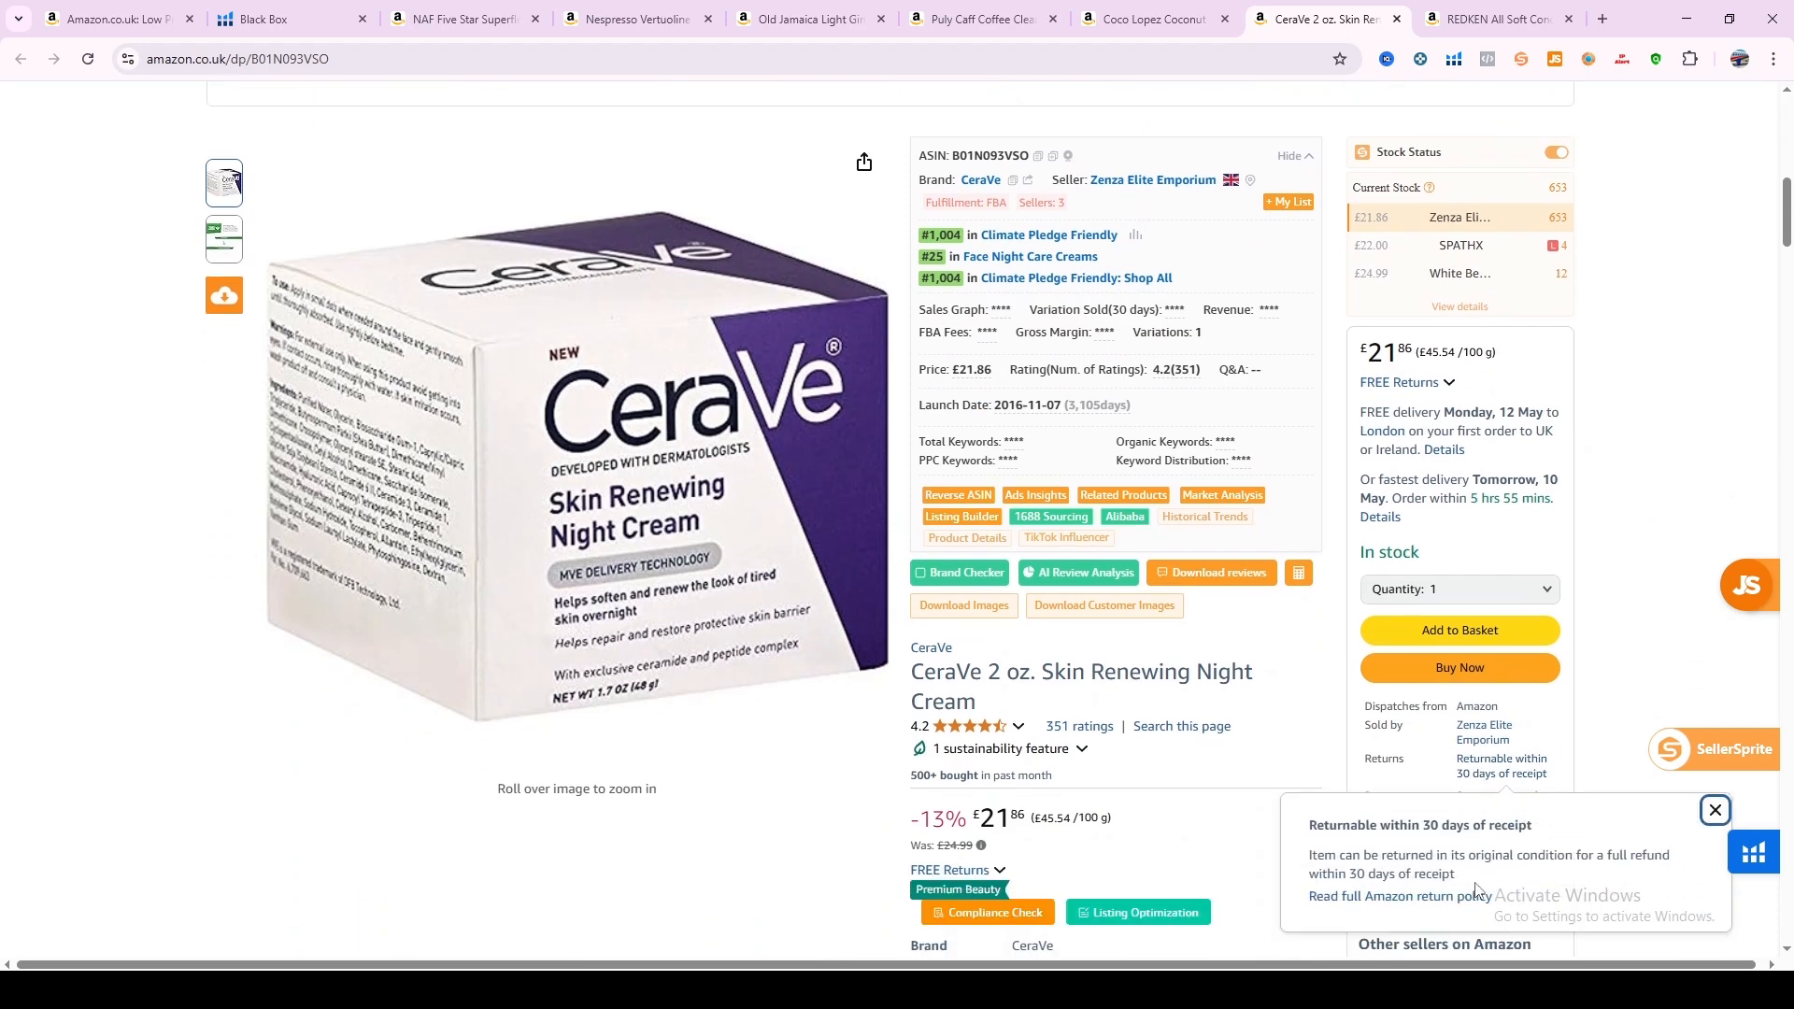
{"action": "scroll", "coordinate": [1475, 840], "scroll_direction": "down", "scroll_amount": 2}
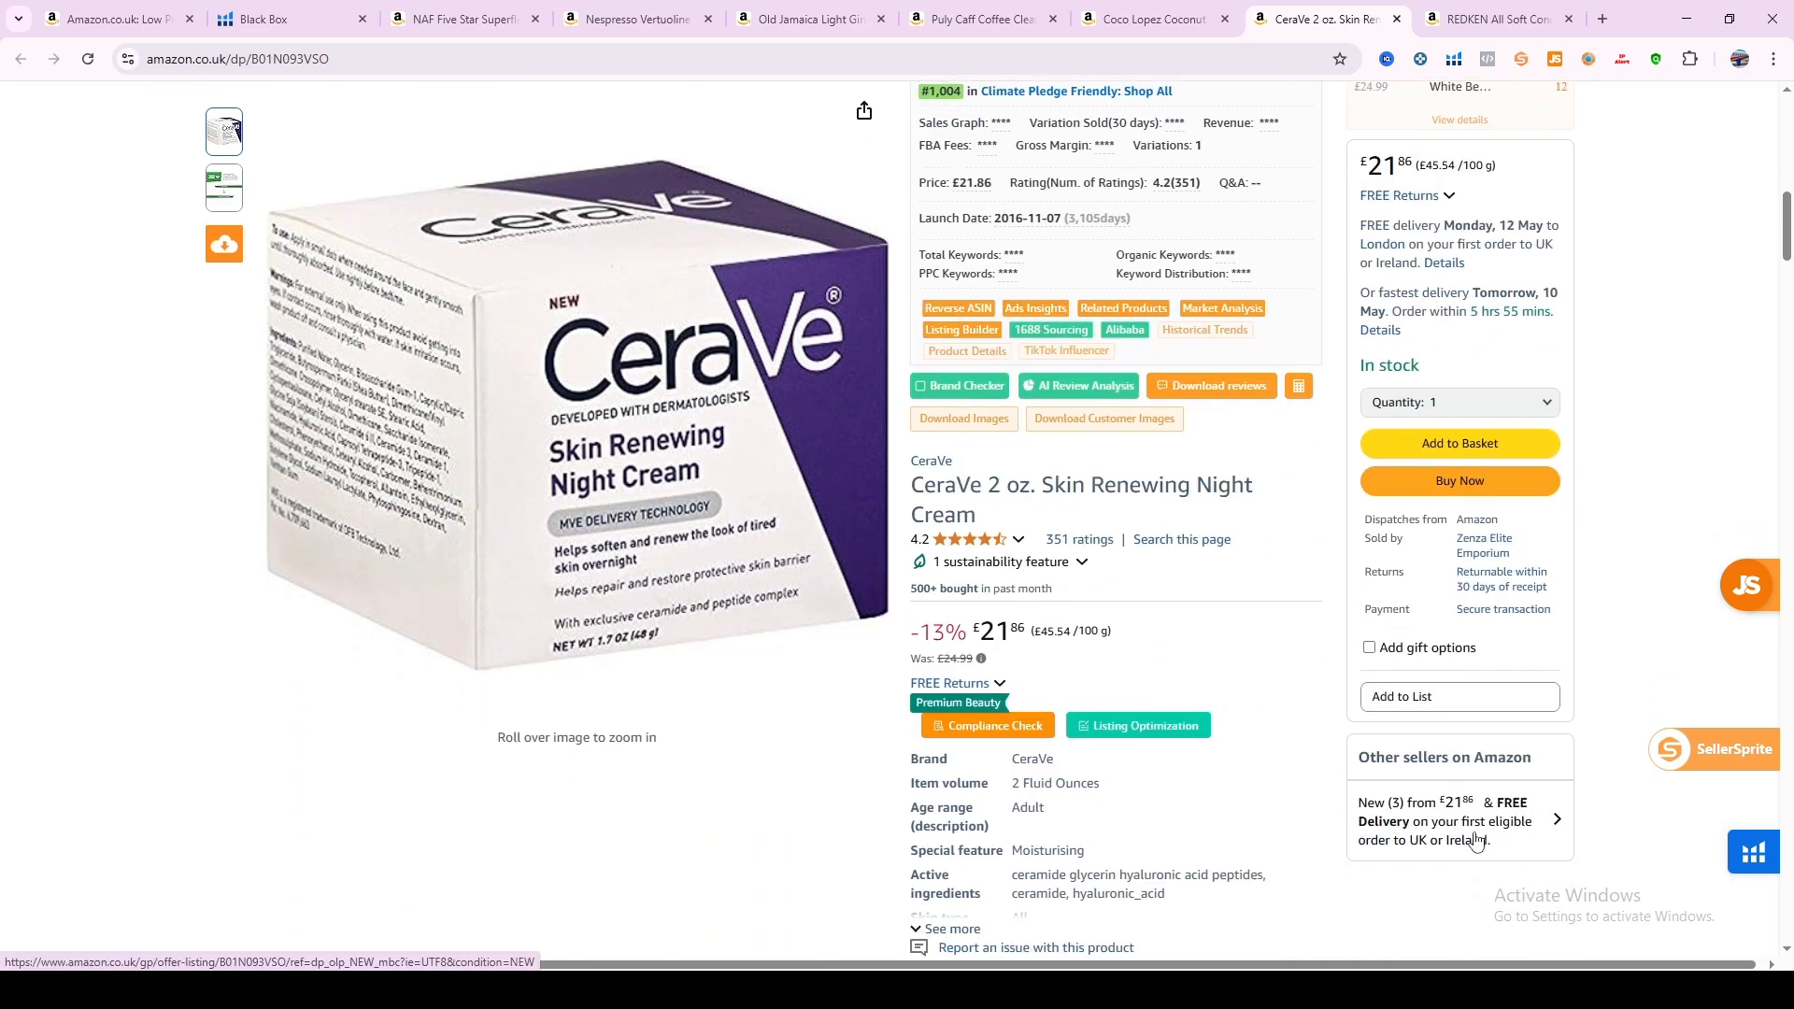
Open the other sellers' offers for the CeraVe night cream and filter them by Prime delivery.
{"action": "left_click", "coordinate": [1475, 840]}
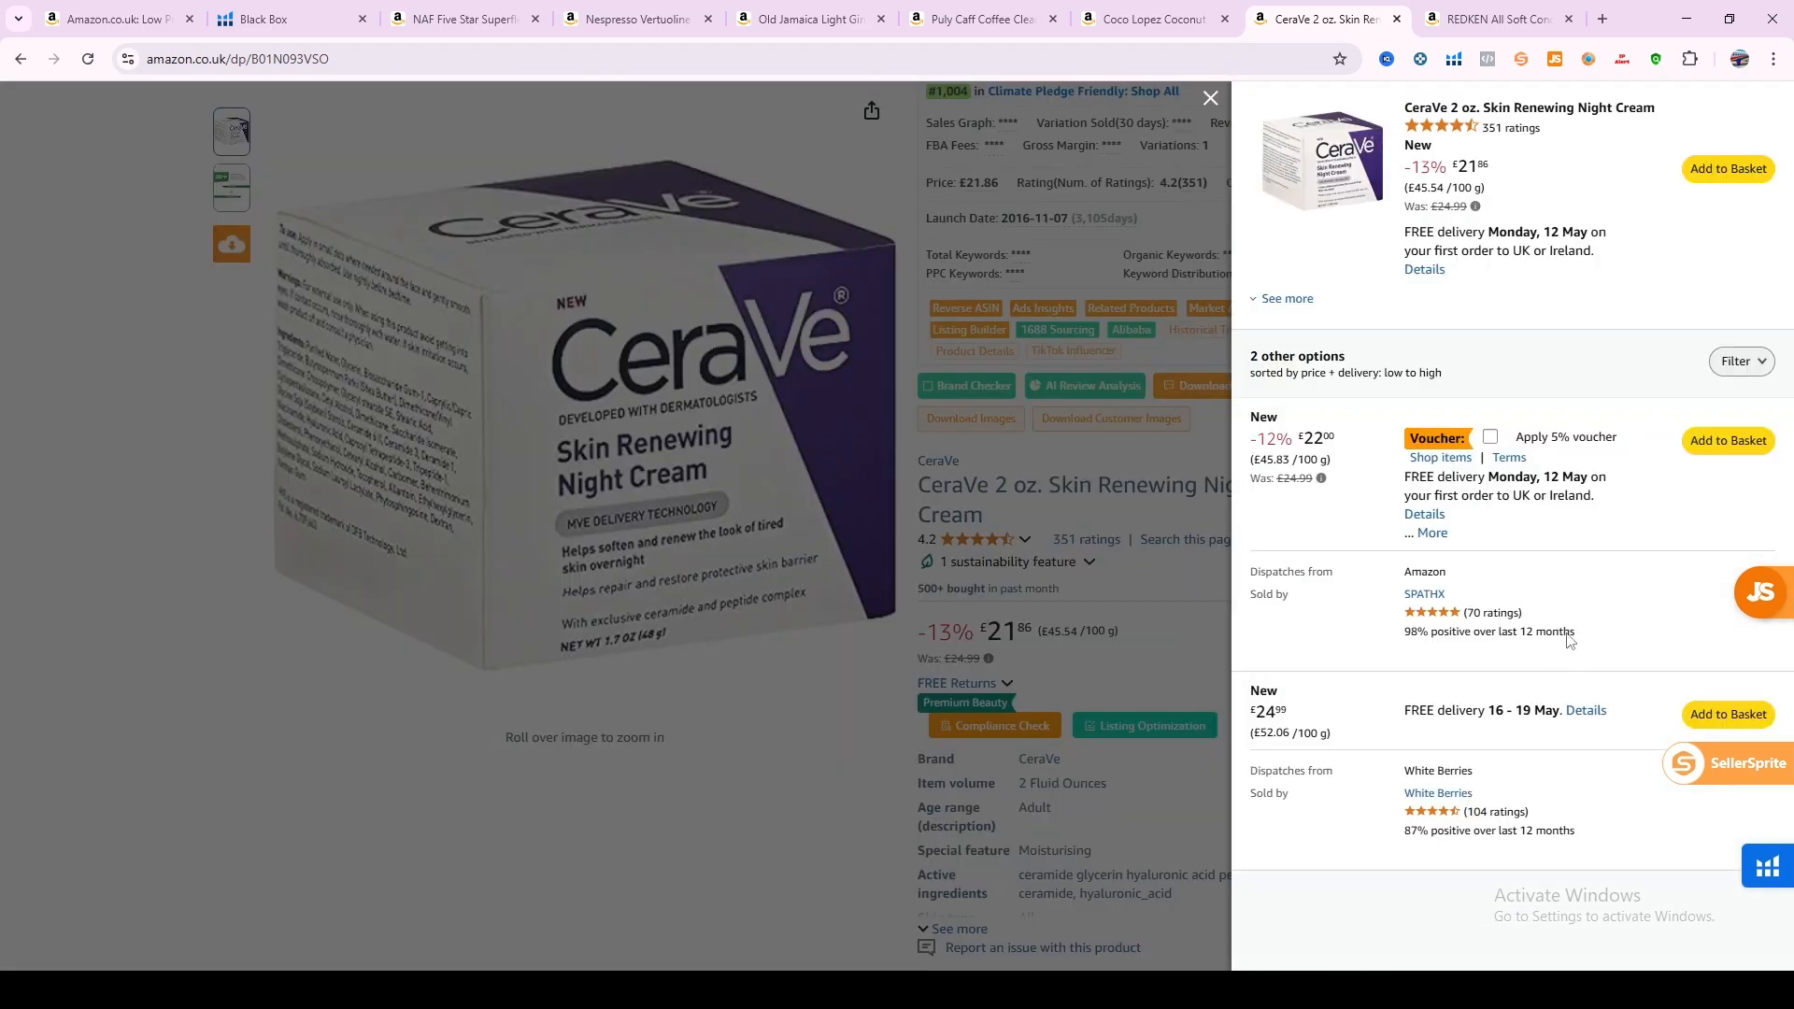
{"action": "left_click", "coordinate": [1744, 364]}
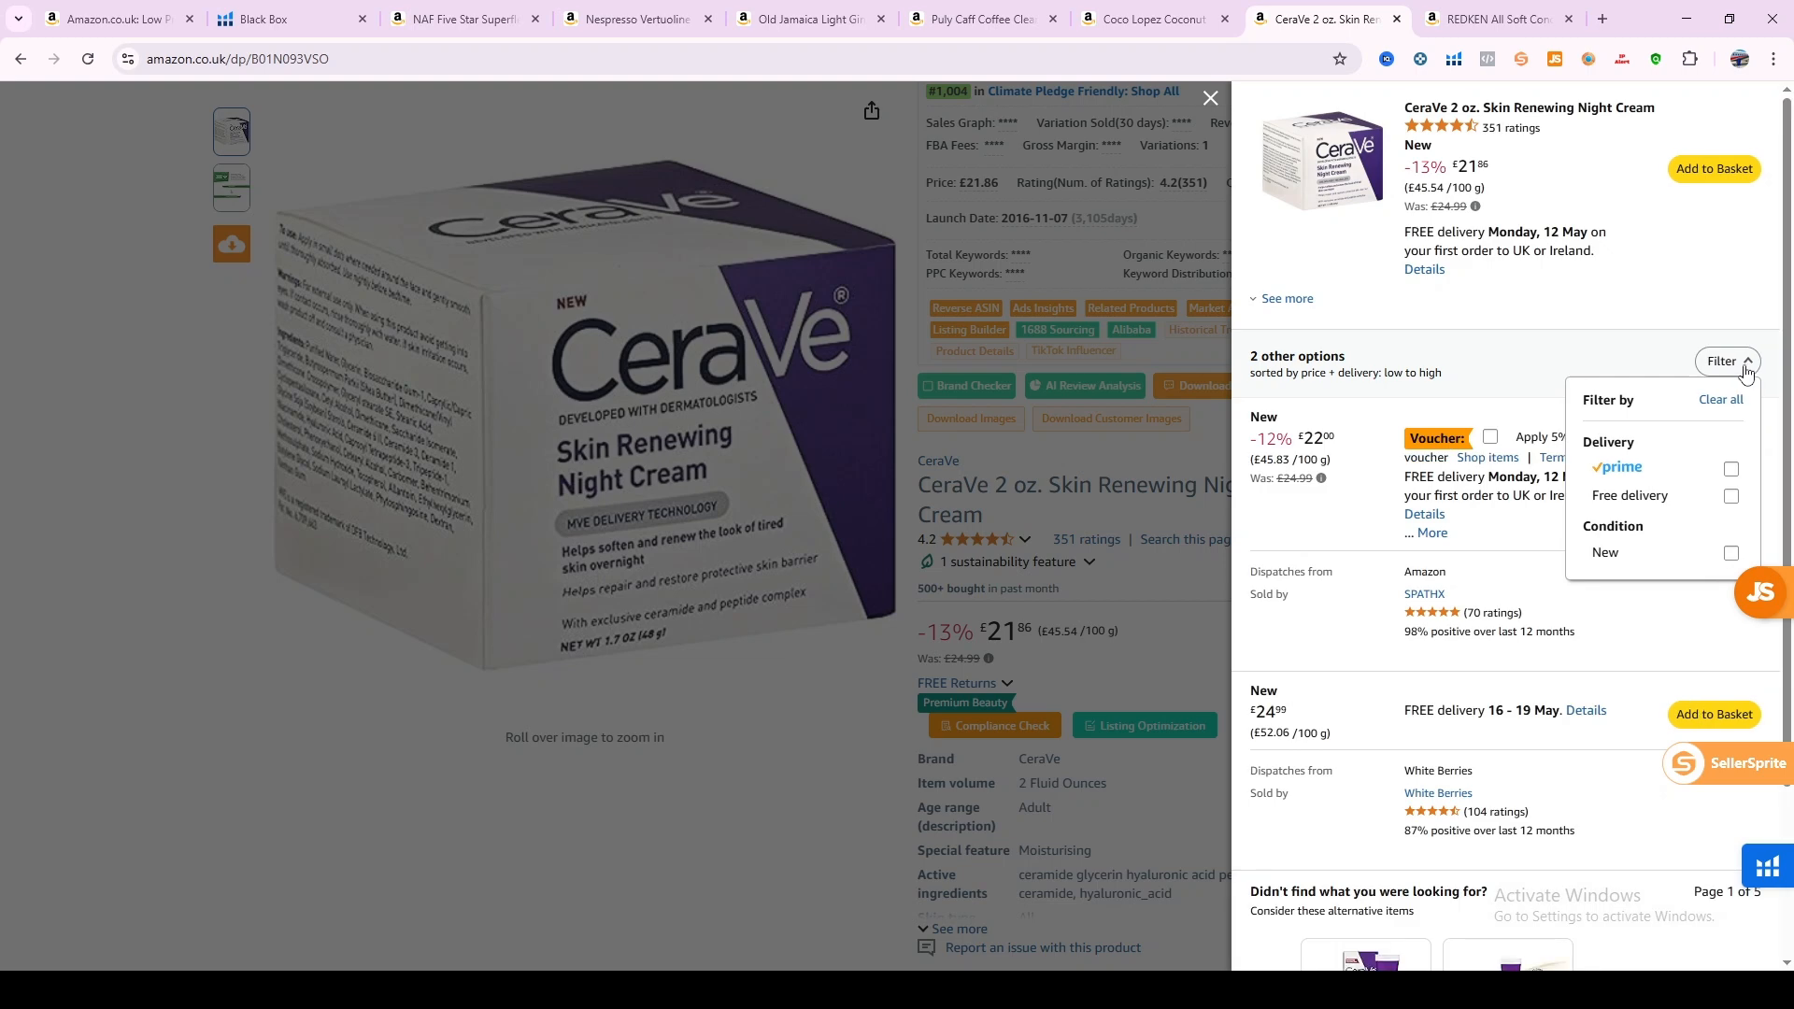
{"action": "left_click", "coordinate": [1738, 471]}
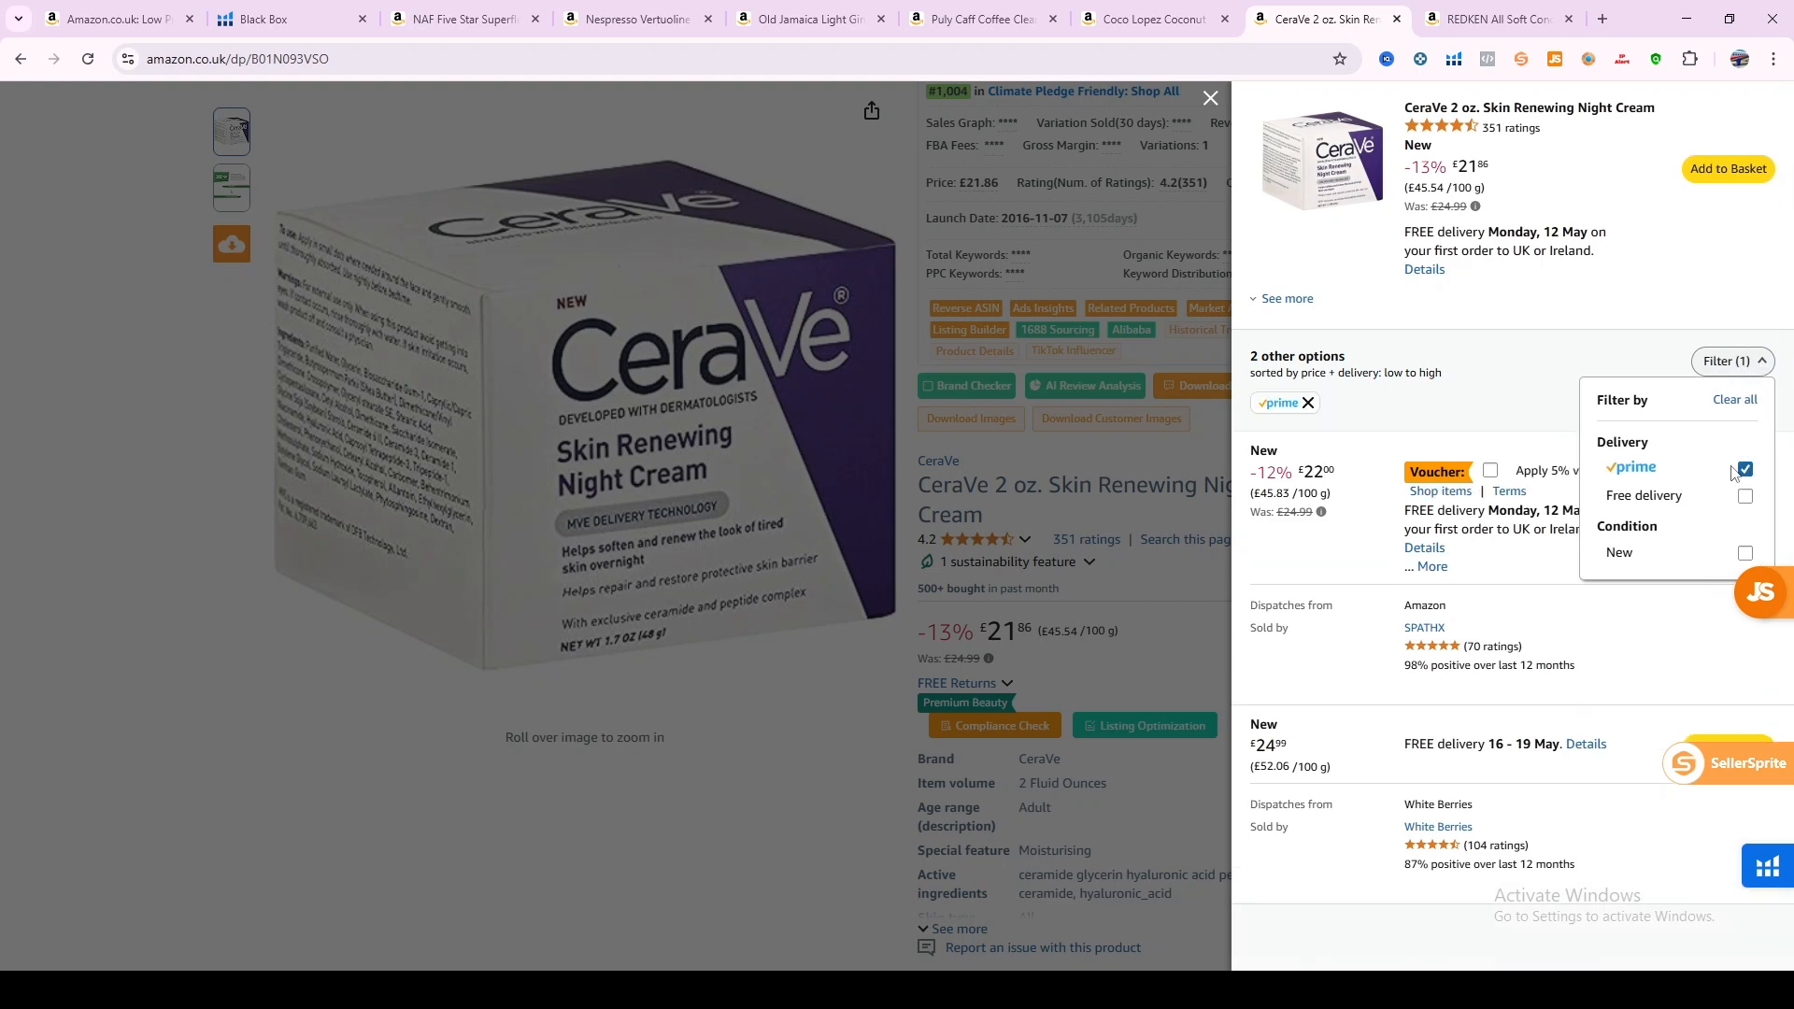
{"action": "left_click", "coordinate": [1468, 386]}
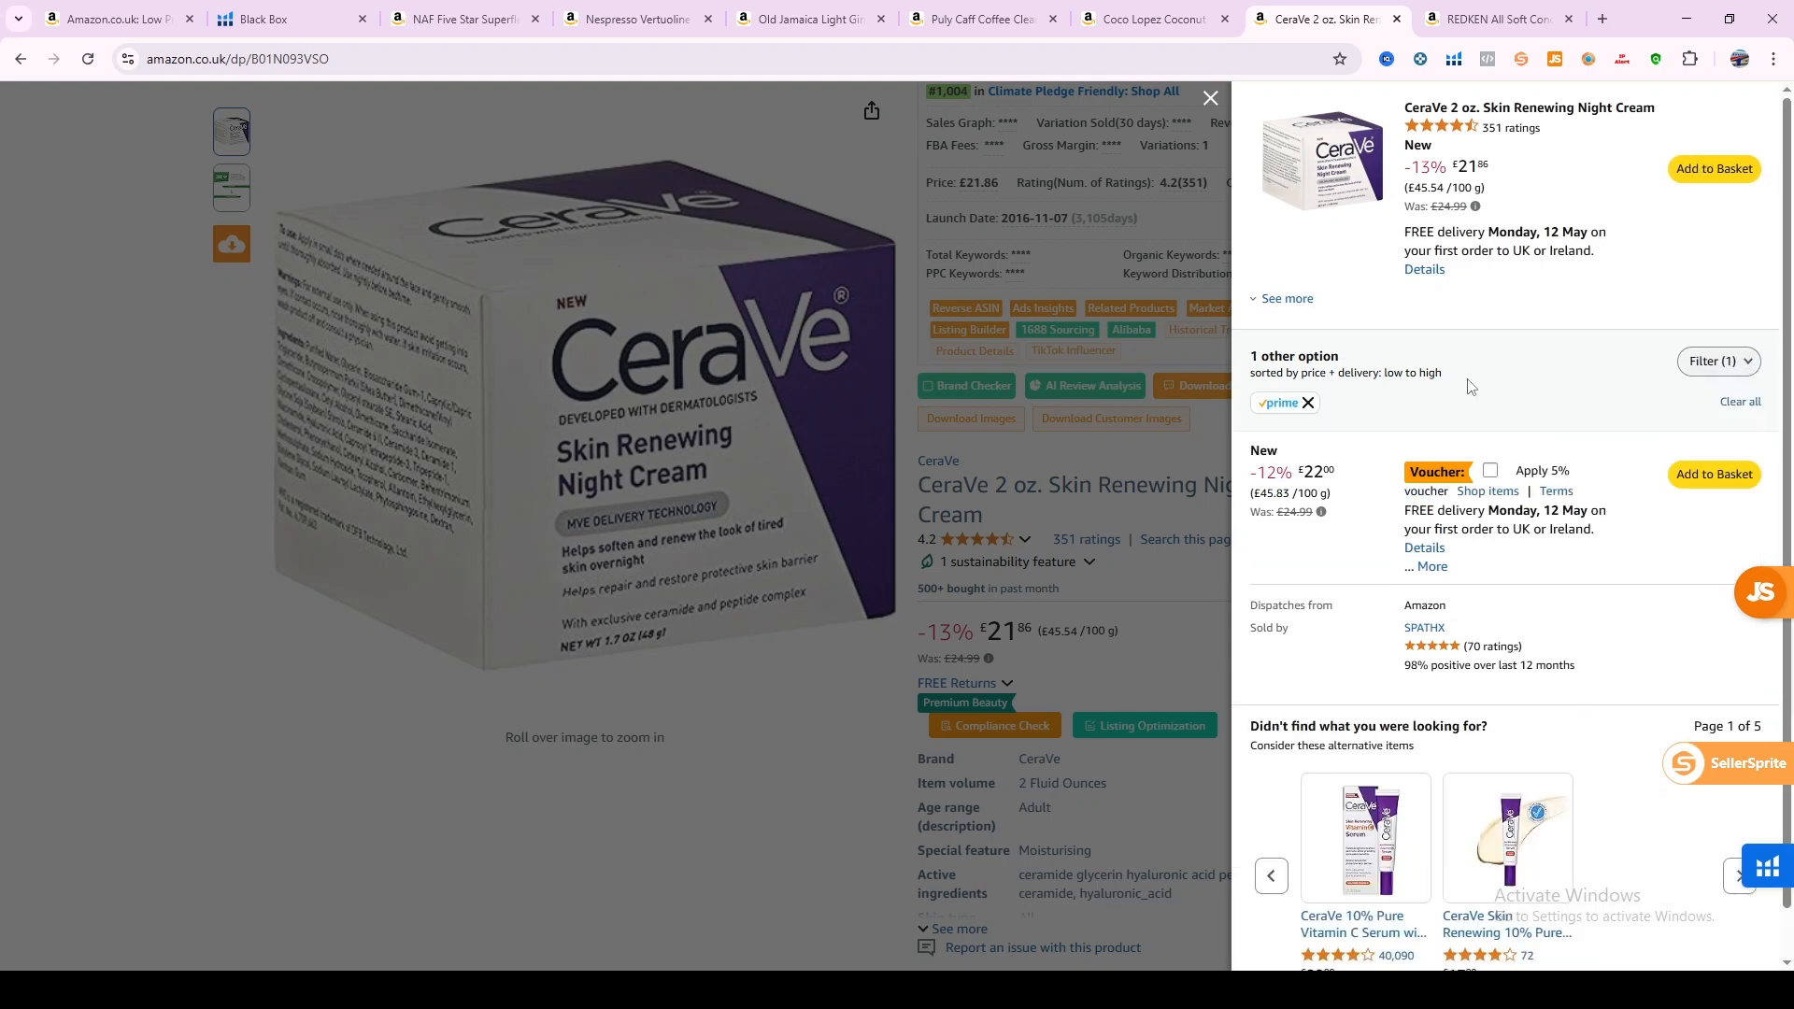
Close the CeraVe offers and review the Coco Lopez coconut cream listing's rank, 30-day revenue, price, ratings and seller details.
{"action": "left_click", "coordinate": [1212, 99]}
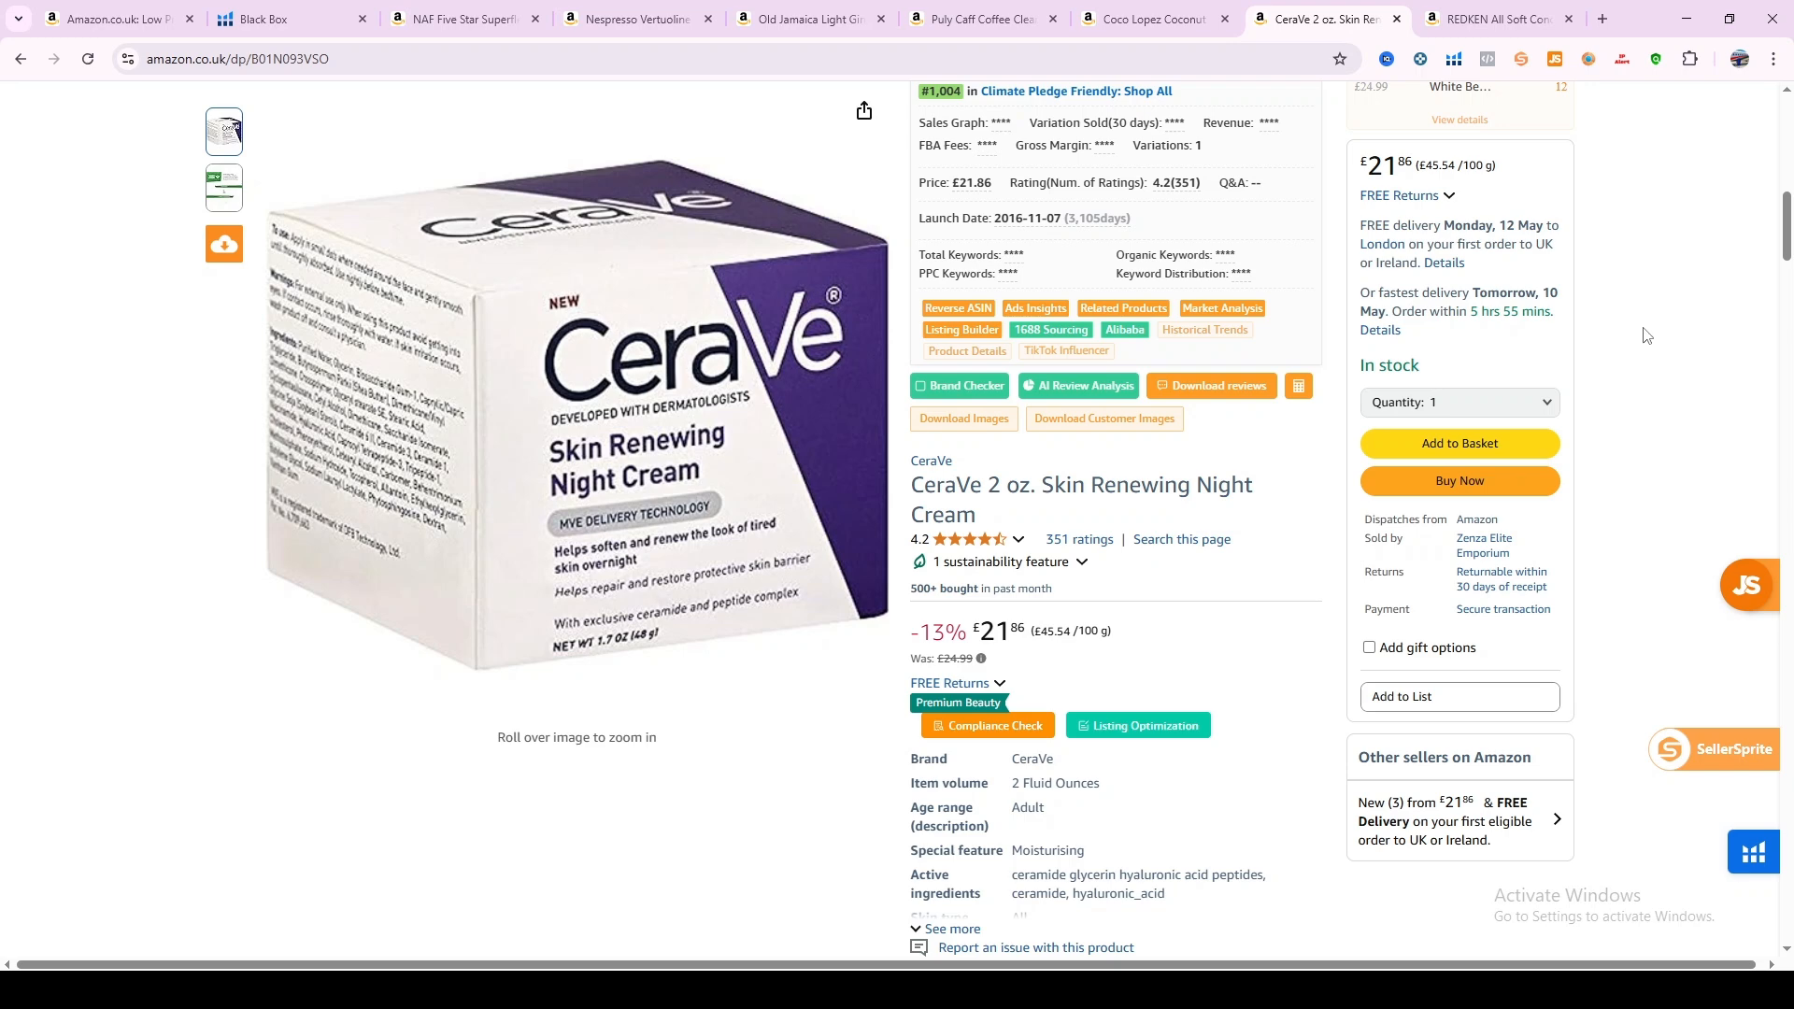
{"action": "scroll", "coordinate": [1640, 341], "scroll_direction": "down", "scroll_amount": 1}
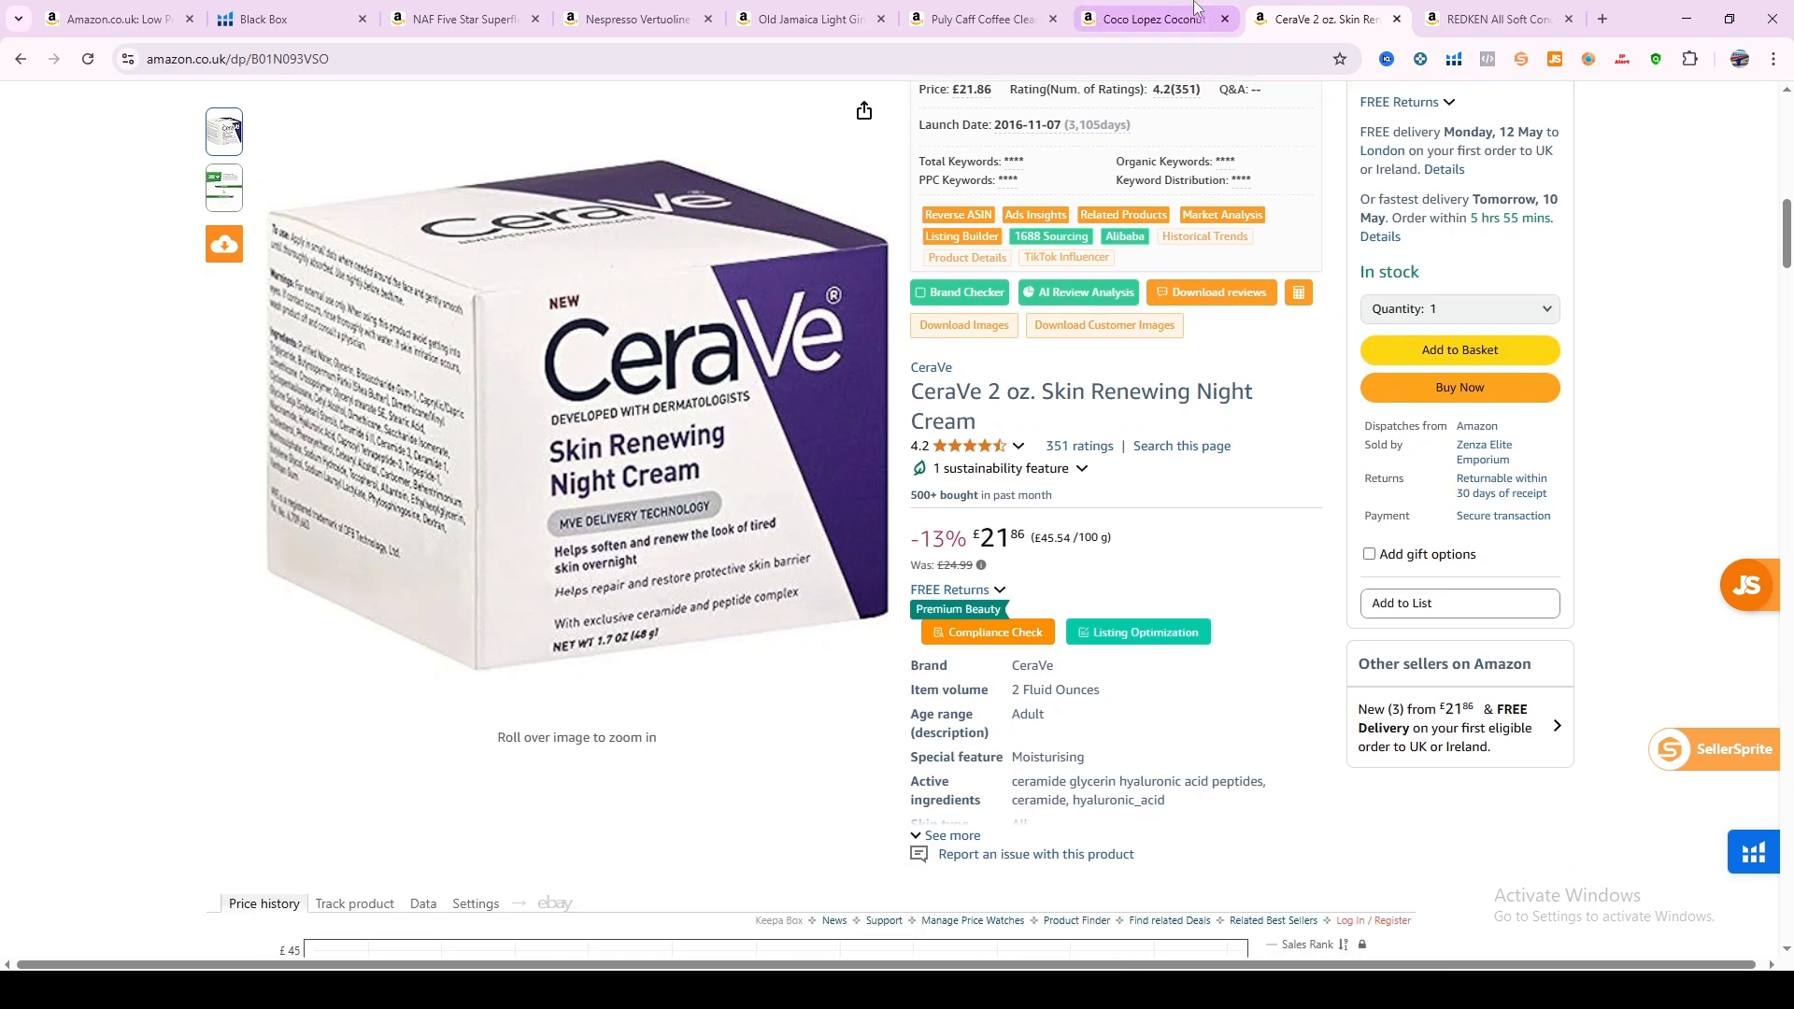
{"action": "left_click", "coordinate": [1197, 17]}
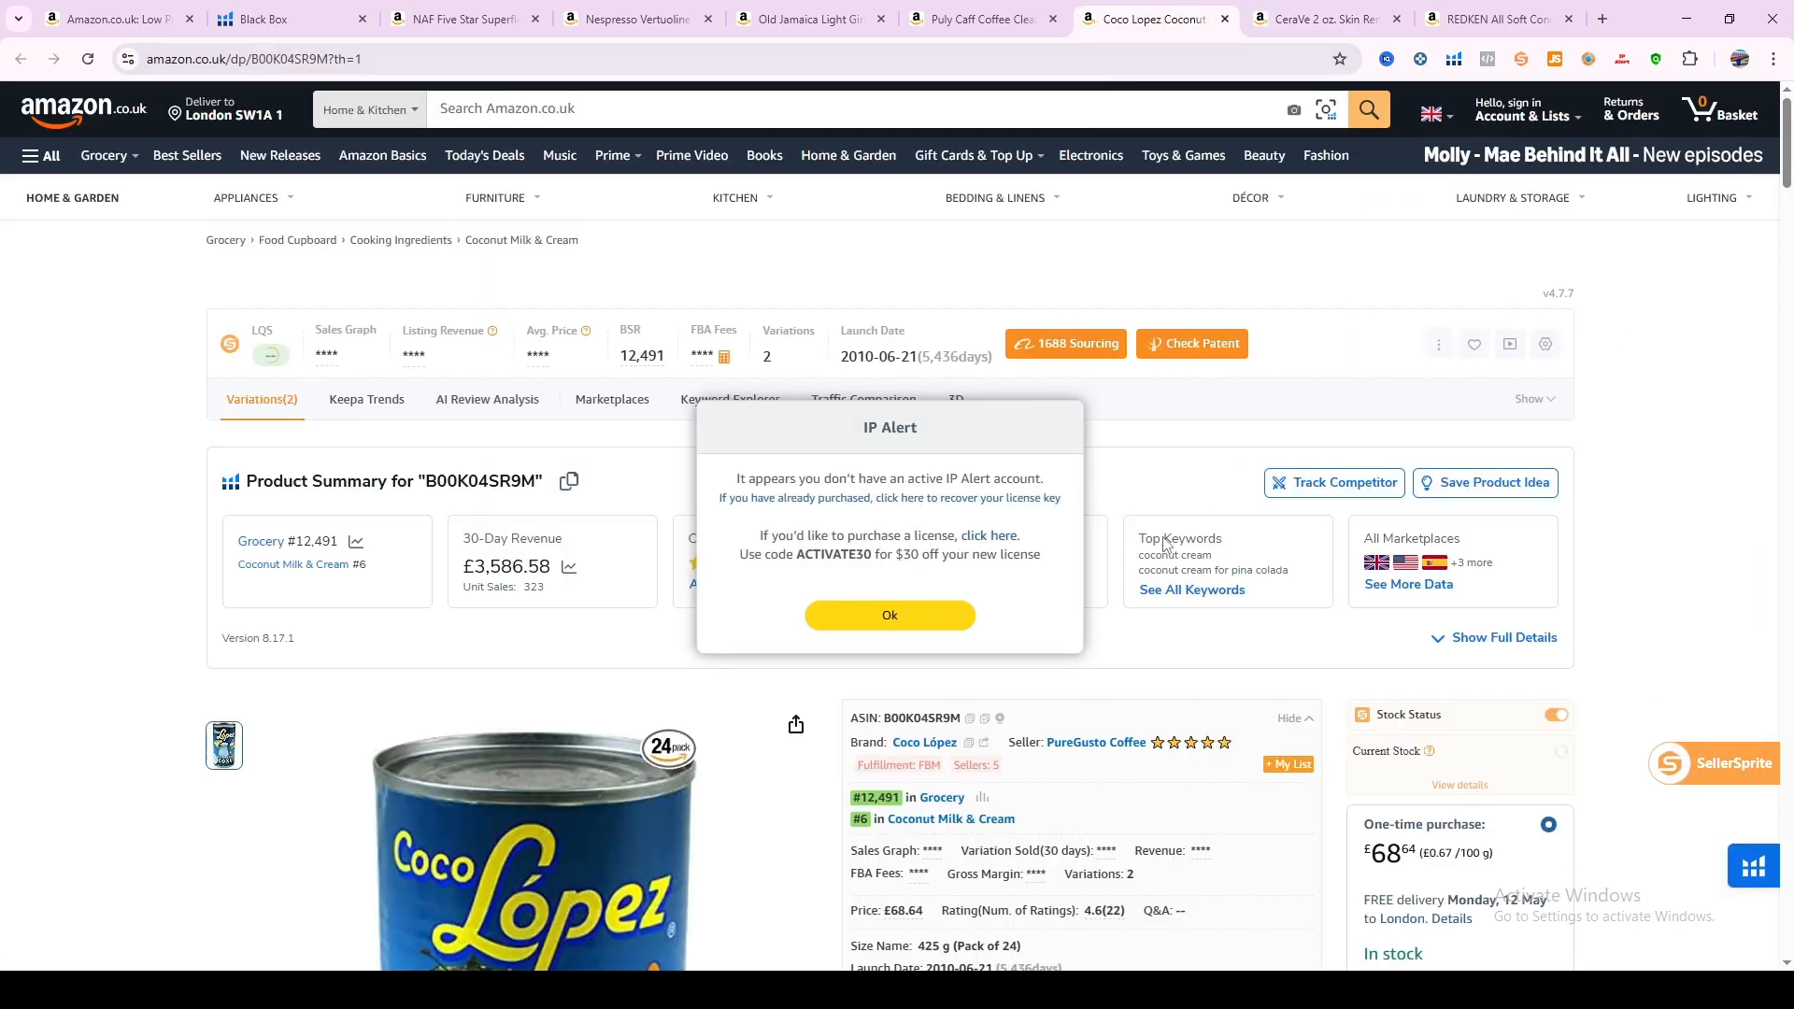
{"action": "left_click", "coordinate": [955, 616]}
{"action": "scroll", "coordinate": [1024, 457], "scroll_direction": "down", "scroll_amount": 3}
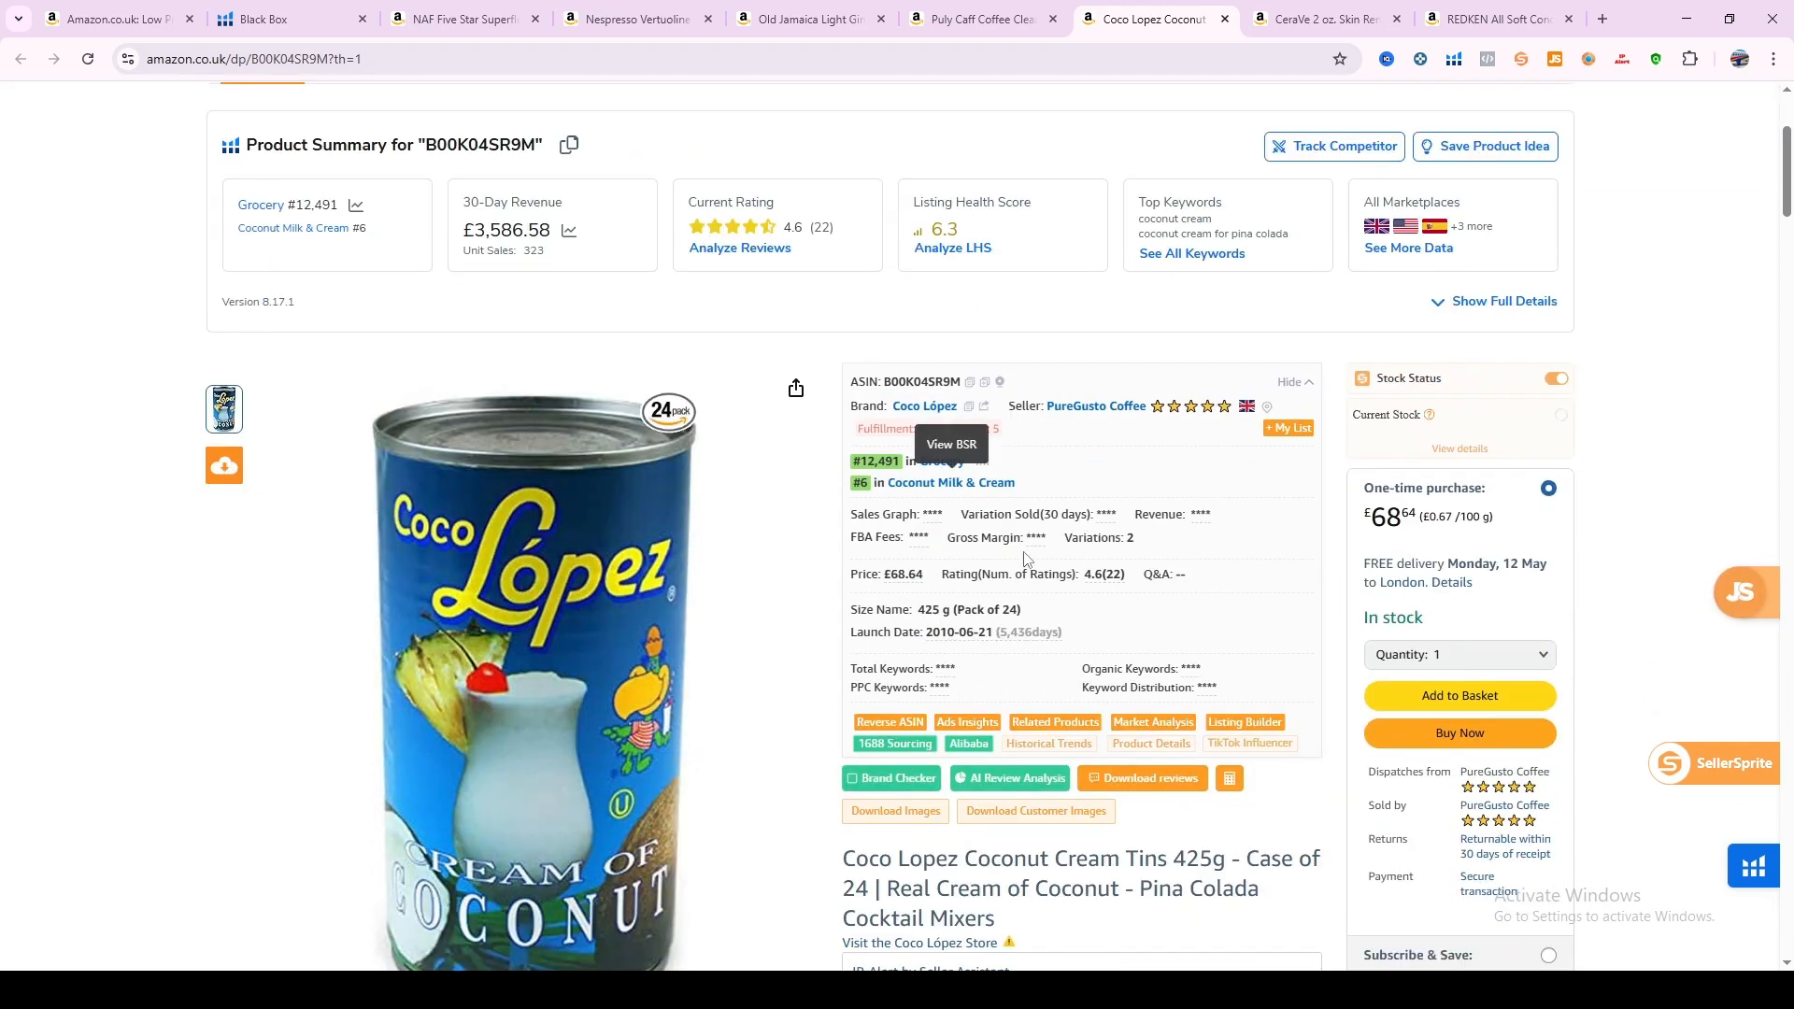
{"action": "scroll", "coordinate": [1025, 456], "scroll_direction": "down", "scroll_amount": 2}
{"action": "scroll", "coordinate": [1103, 435], "scroll_direction": "down", "scroll_amount": 2}
{"action": "scroll", "coordinate": [1102, 435], "scroll_direction": "down", "scroll_amount": 2}
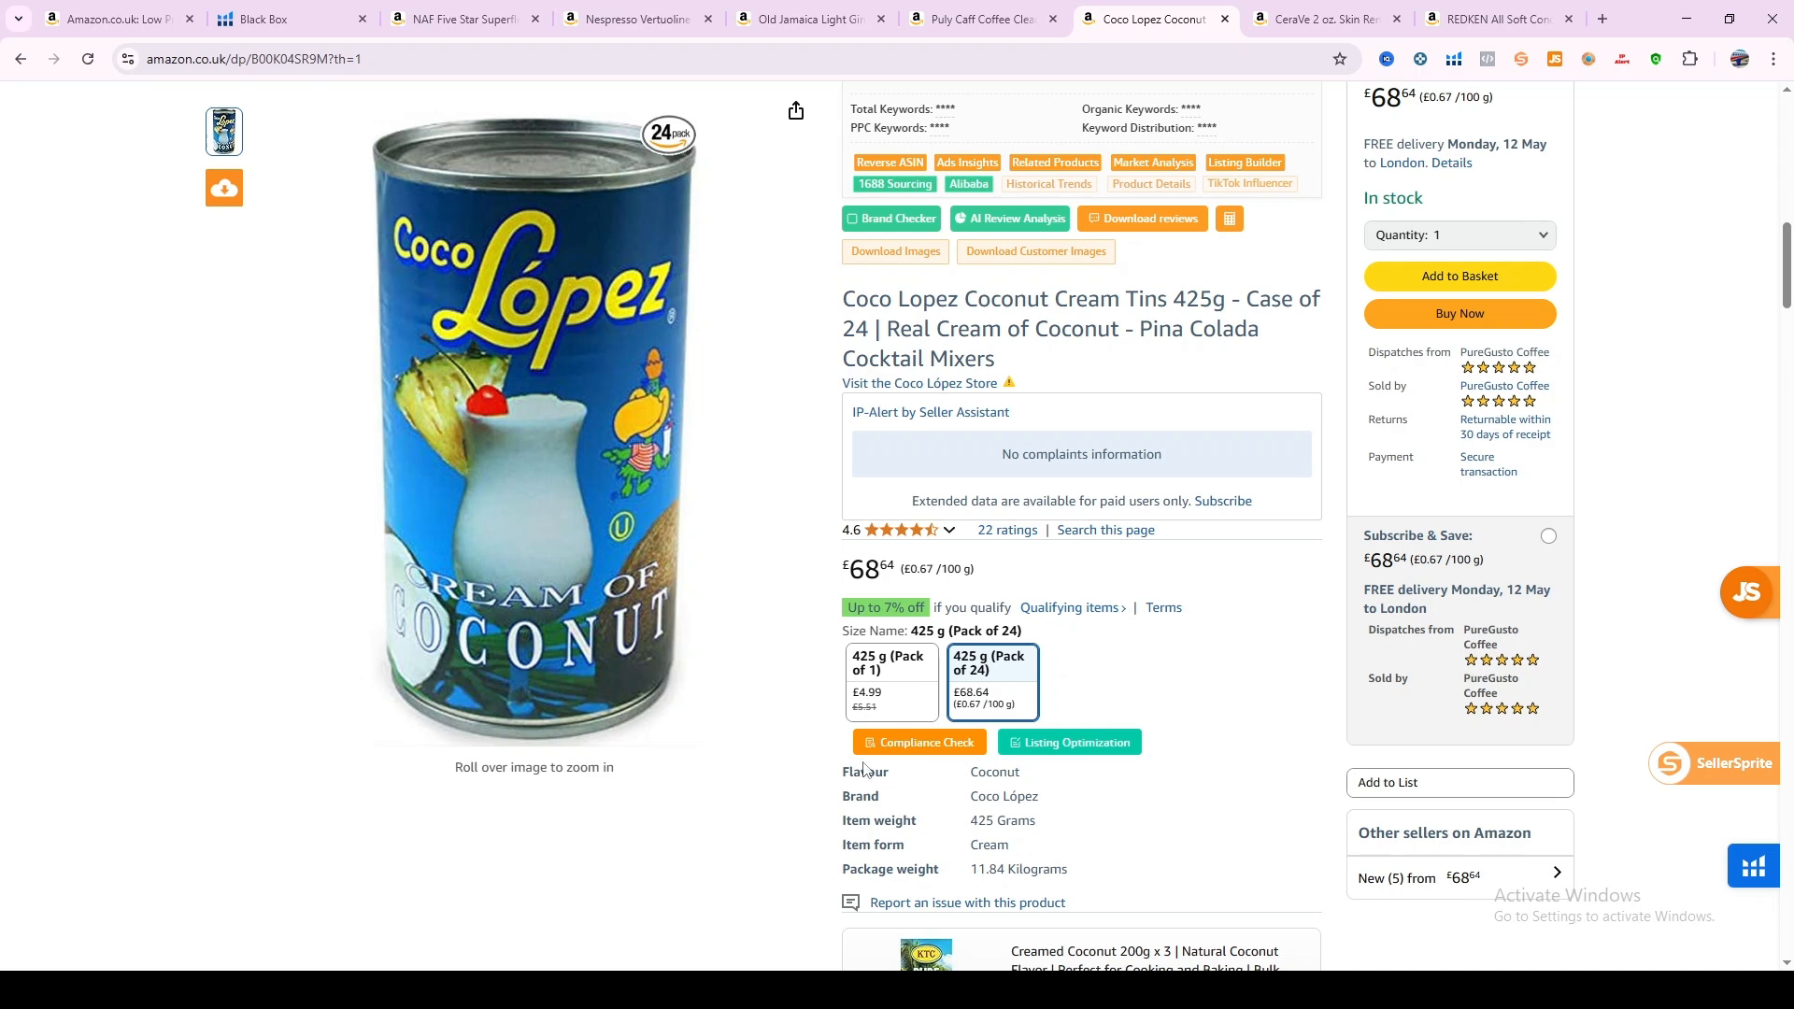
Compare the Coco Lopez 425 g Pack of 1 and Pack of 24 variations by price, ratings, delivery and seller.
{"action": "left_click", "coordinate": [889, 687]}
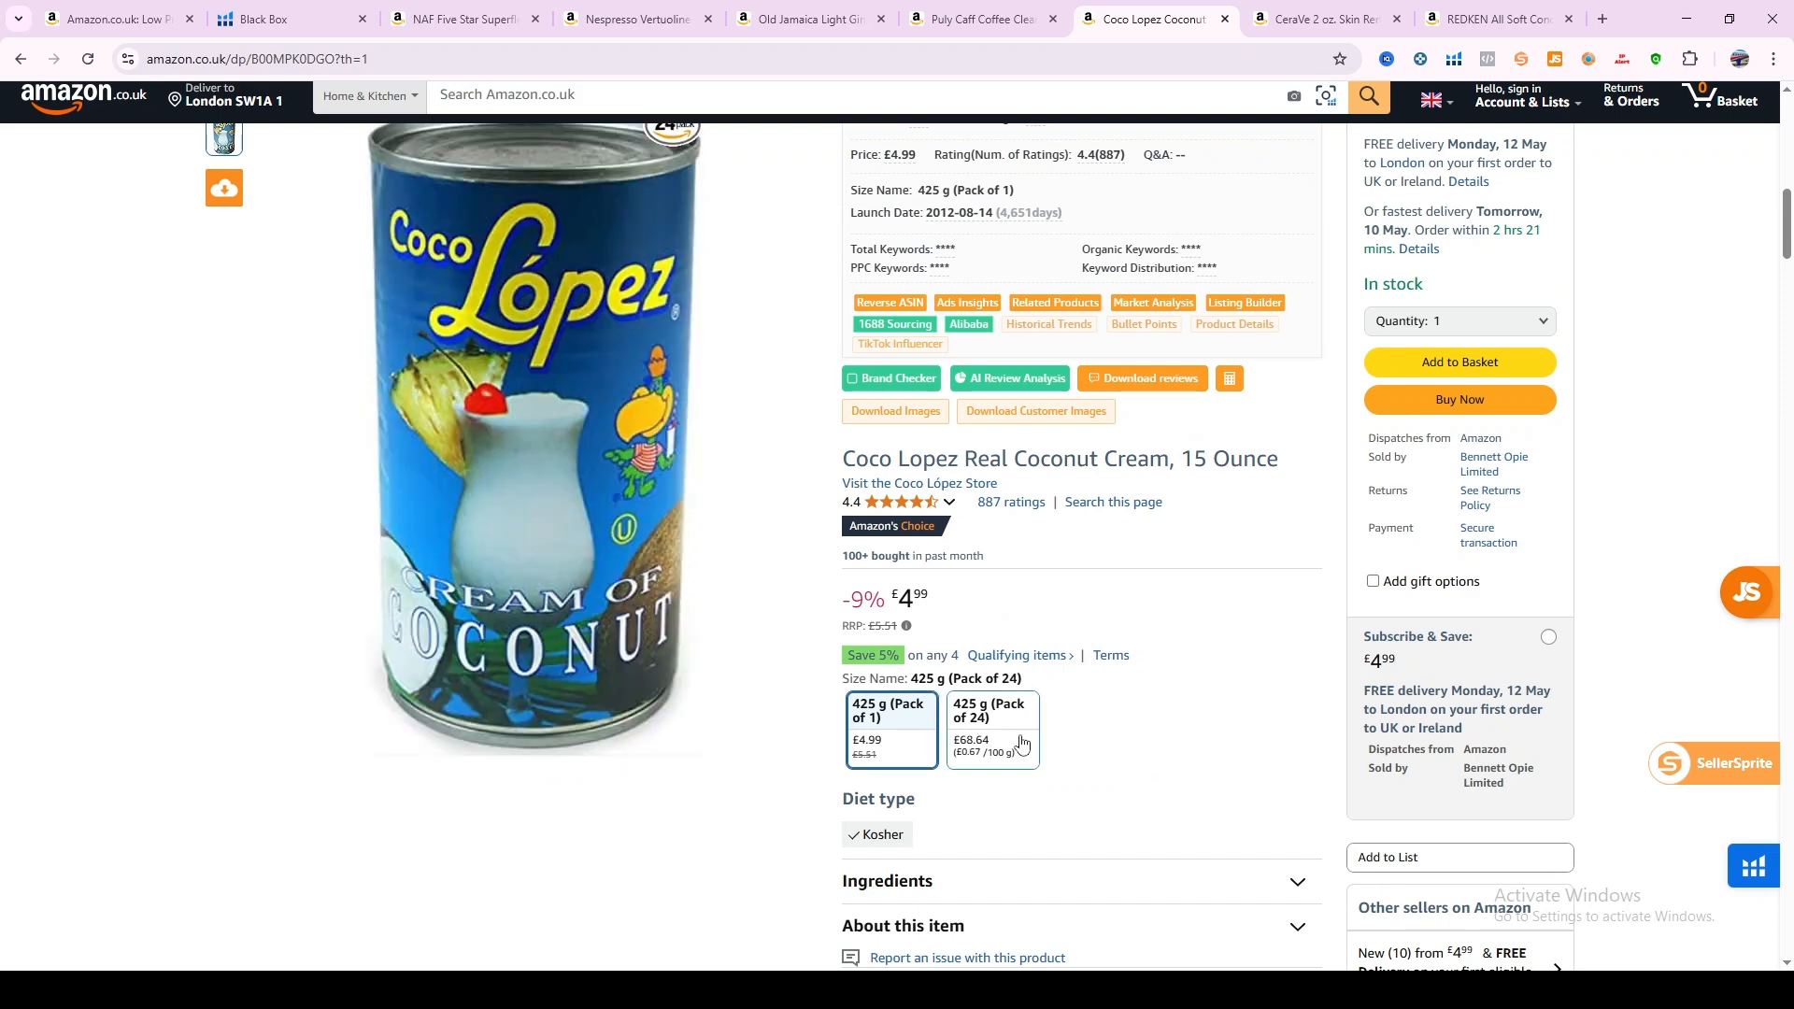
{"action": "scroll", "coordinate": [979, 734], "scroll_direction": "down", "scroll_amount": 3}
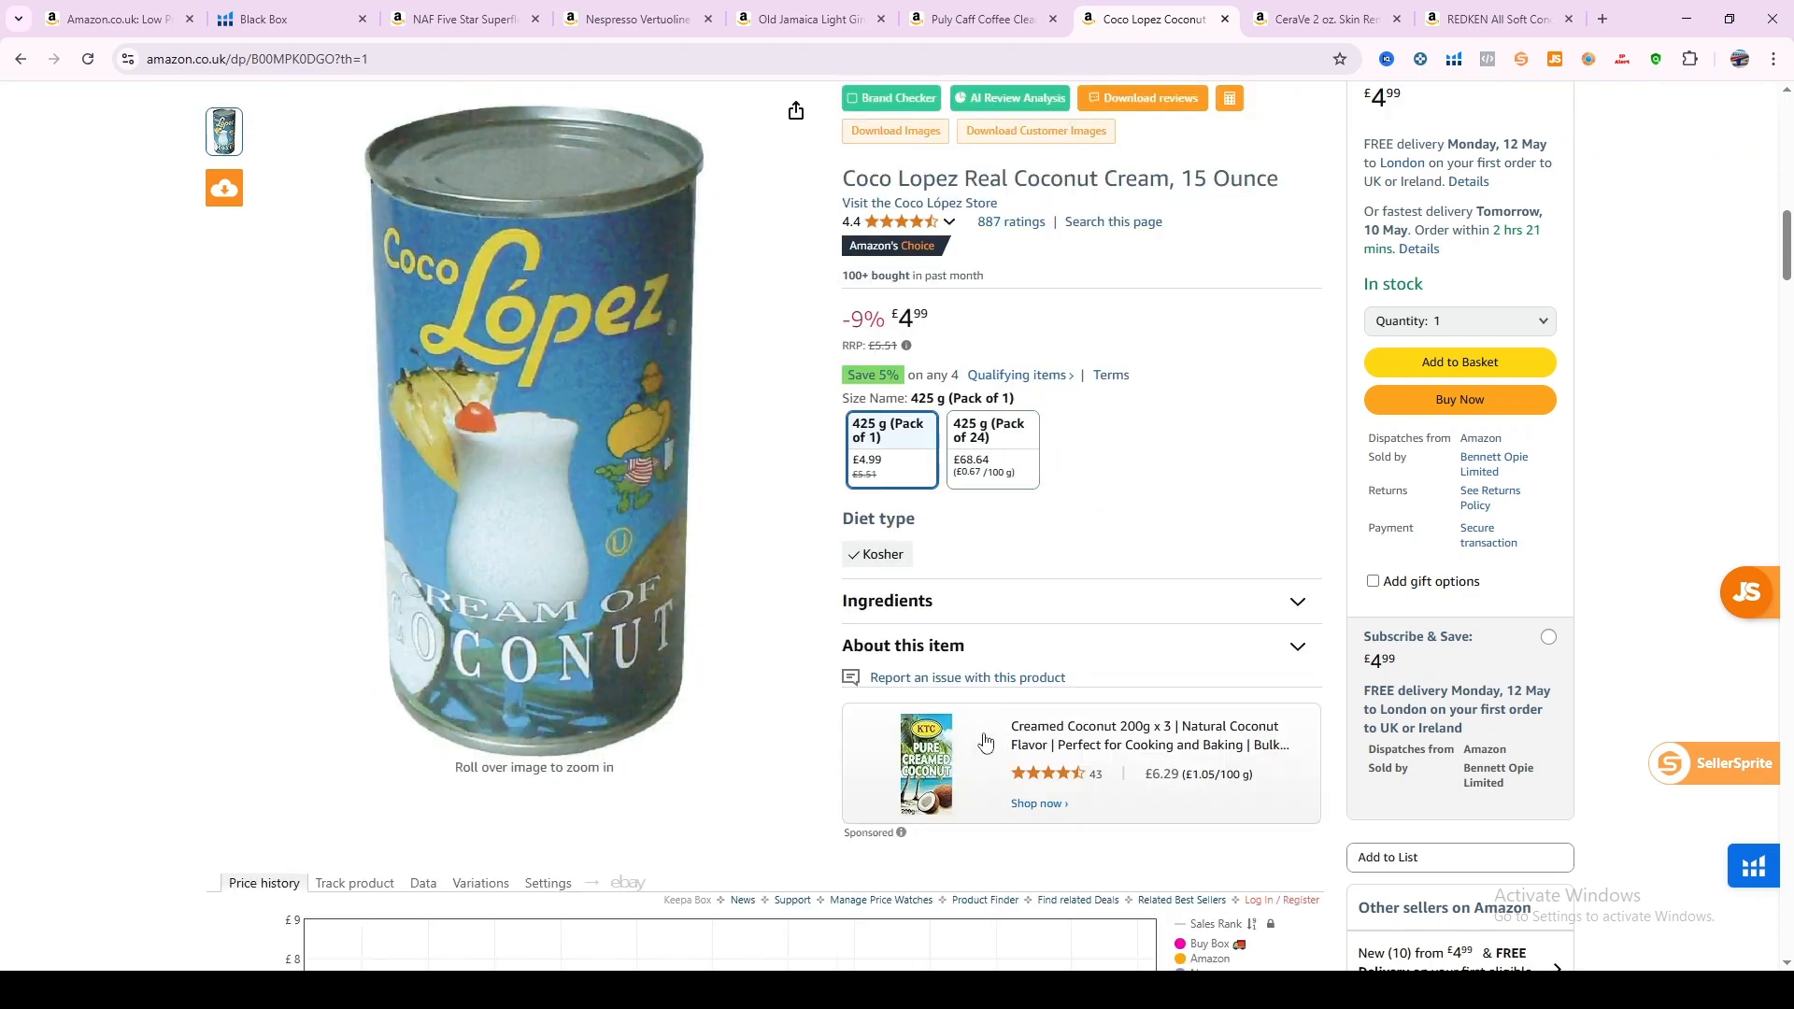
{"action": "scroll", "coordinate": [906, 707], "scroll_direction": "up", "scroll_amount": 2}
{"action": "scroll", "coordinate": [902, 715], "scroll_direction": "up", "scroll_amount": 1}
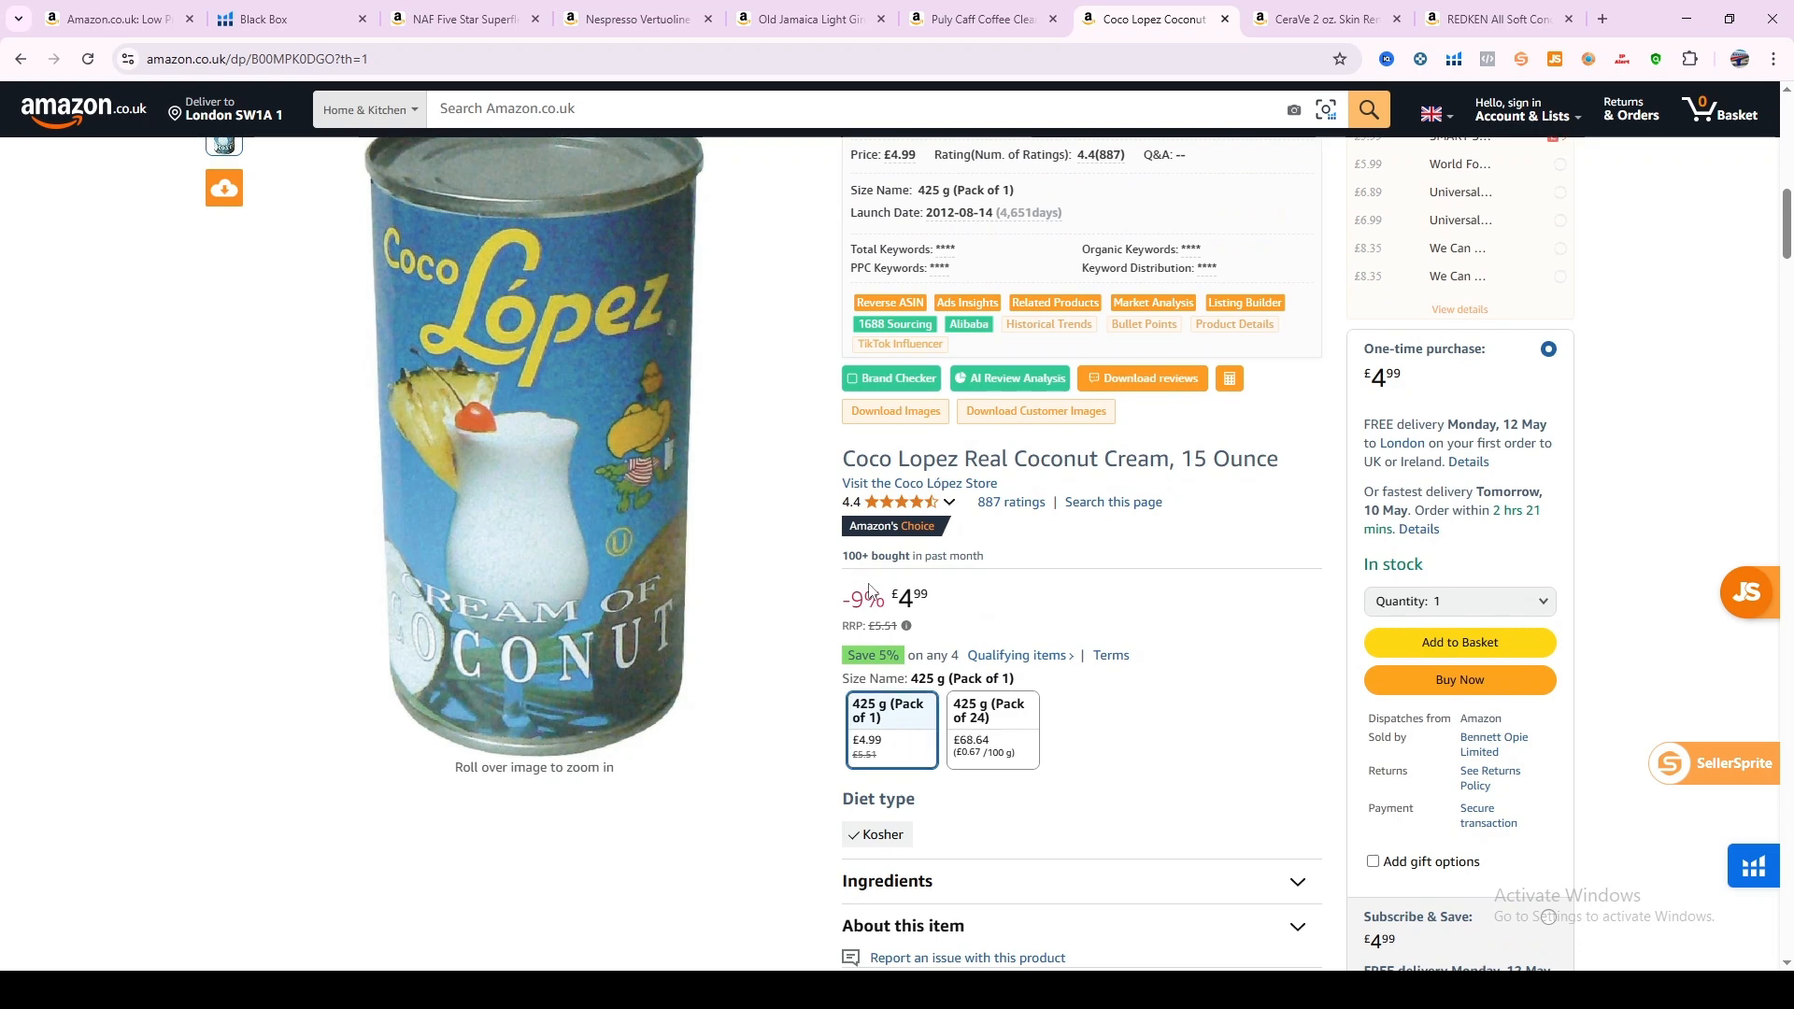
{"action": "left_click", "coordinate": [993, 744]}
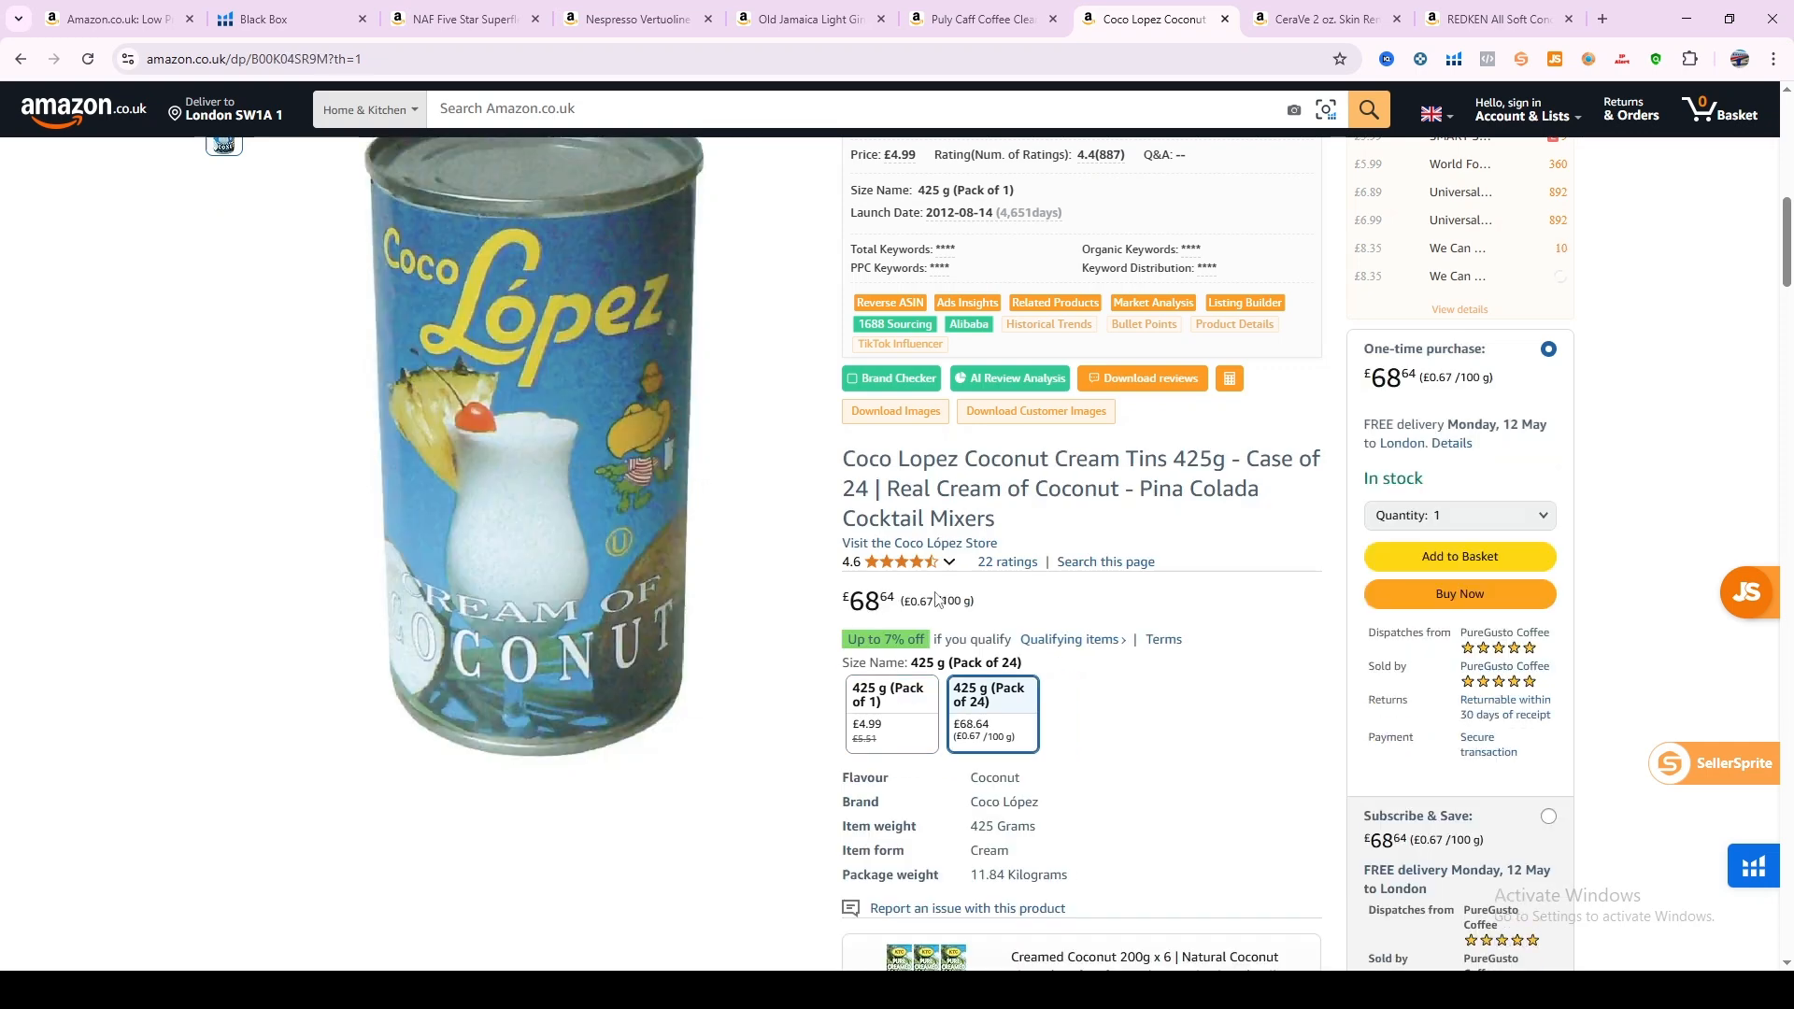
{"action": "scroll", "coordinate": [946, 610], "scroll_direction": "up", "scroll_amount": 3}
{"action": "scroll", "coordinate": [994, 664], "scroll_direction": "down", "scroll_amount": 2}
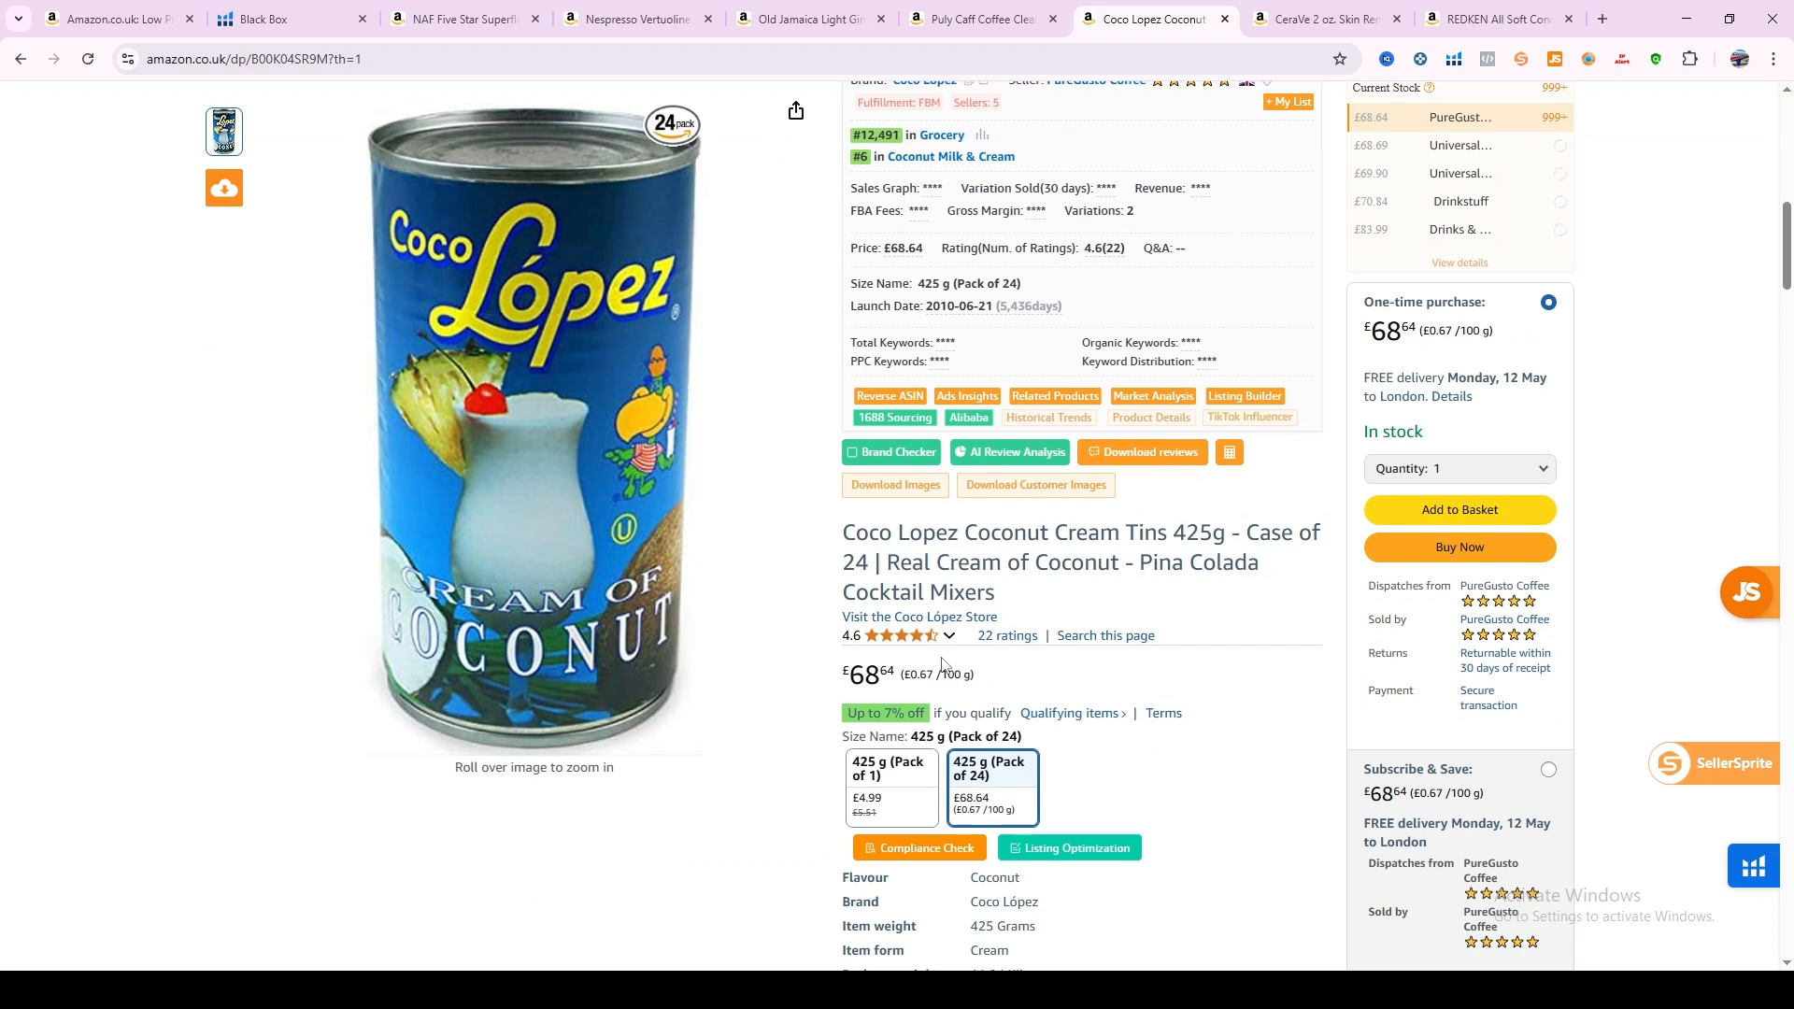
{"action": "left_click", "coordinate": [919, 795]}
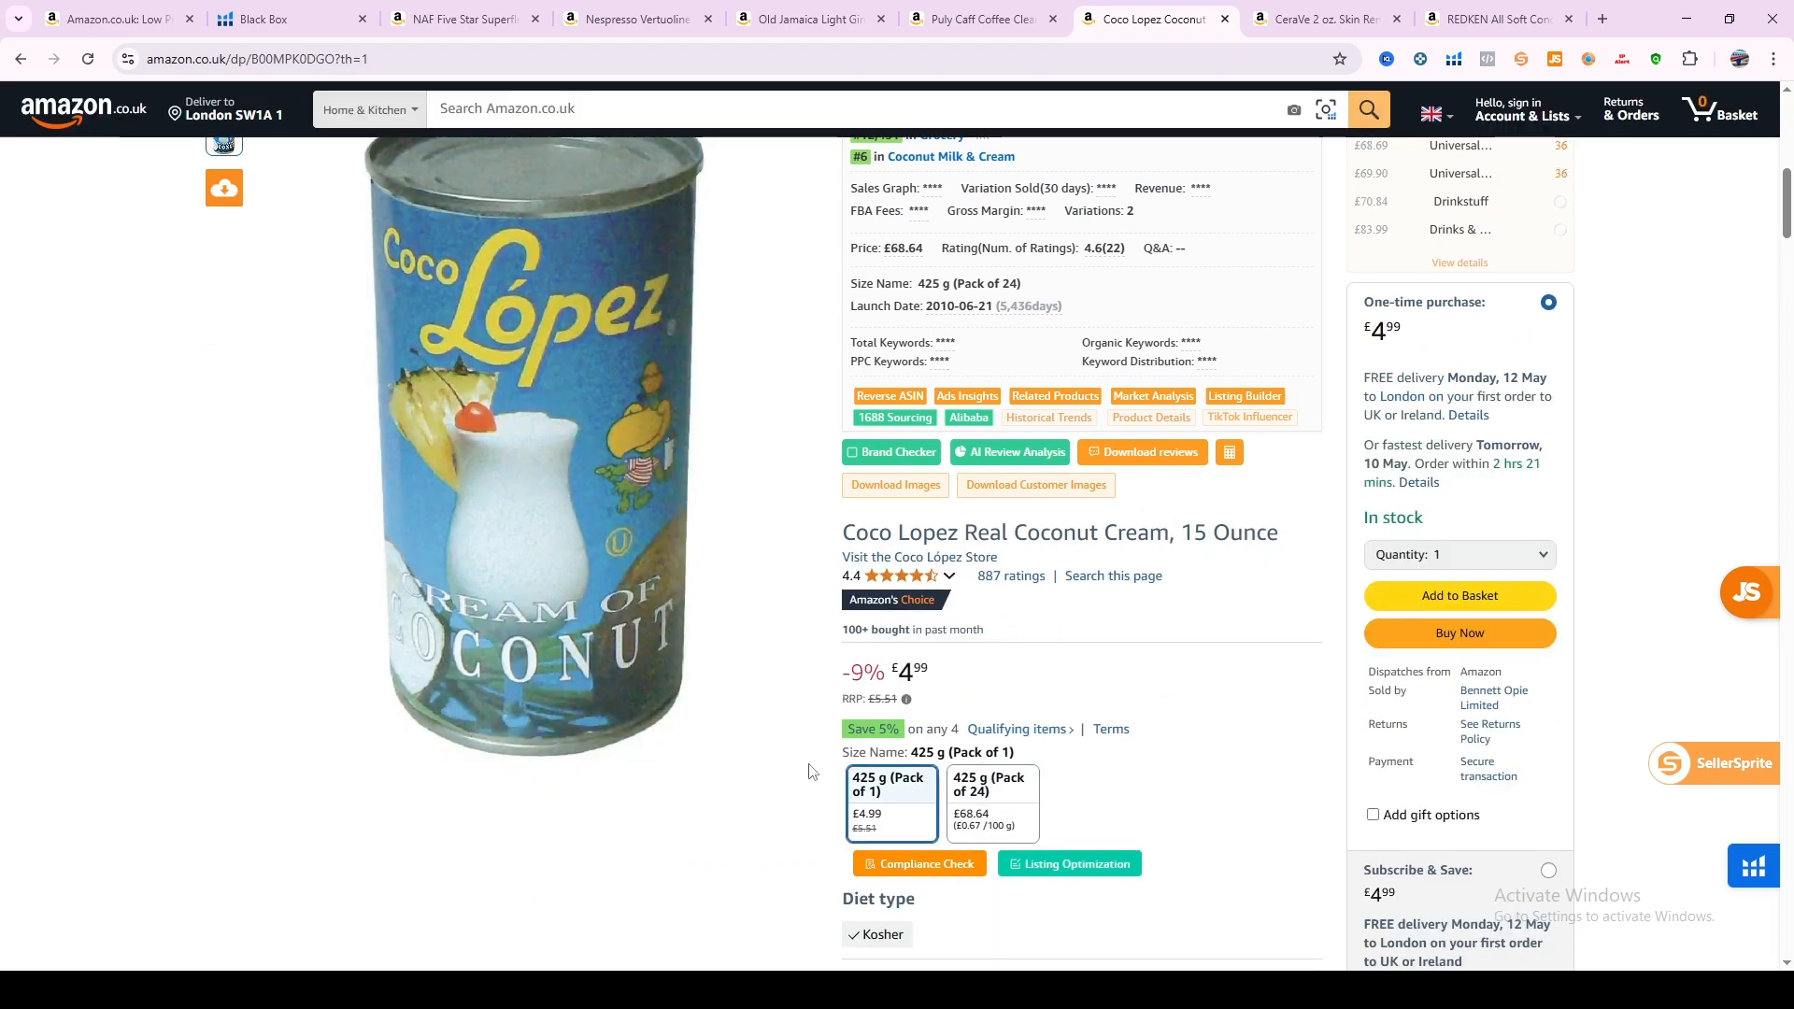
{"action": "scroll", "coordinate": [978, 810], "scroll_direction": "down", "scroll_amount": 2}
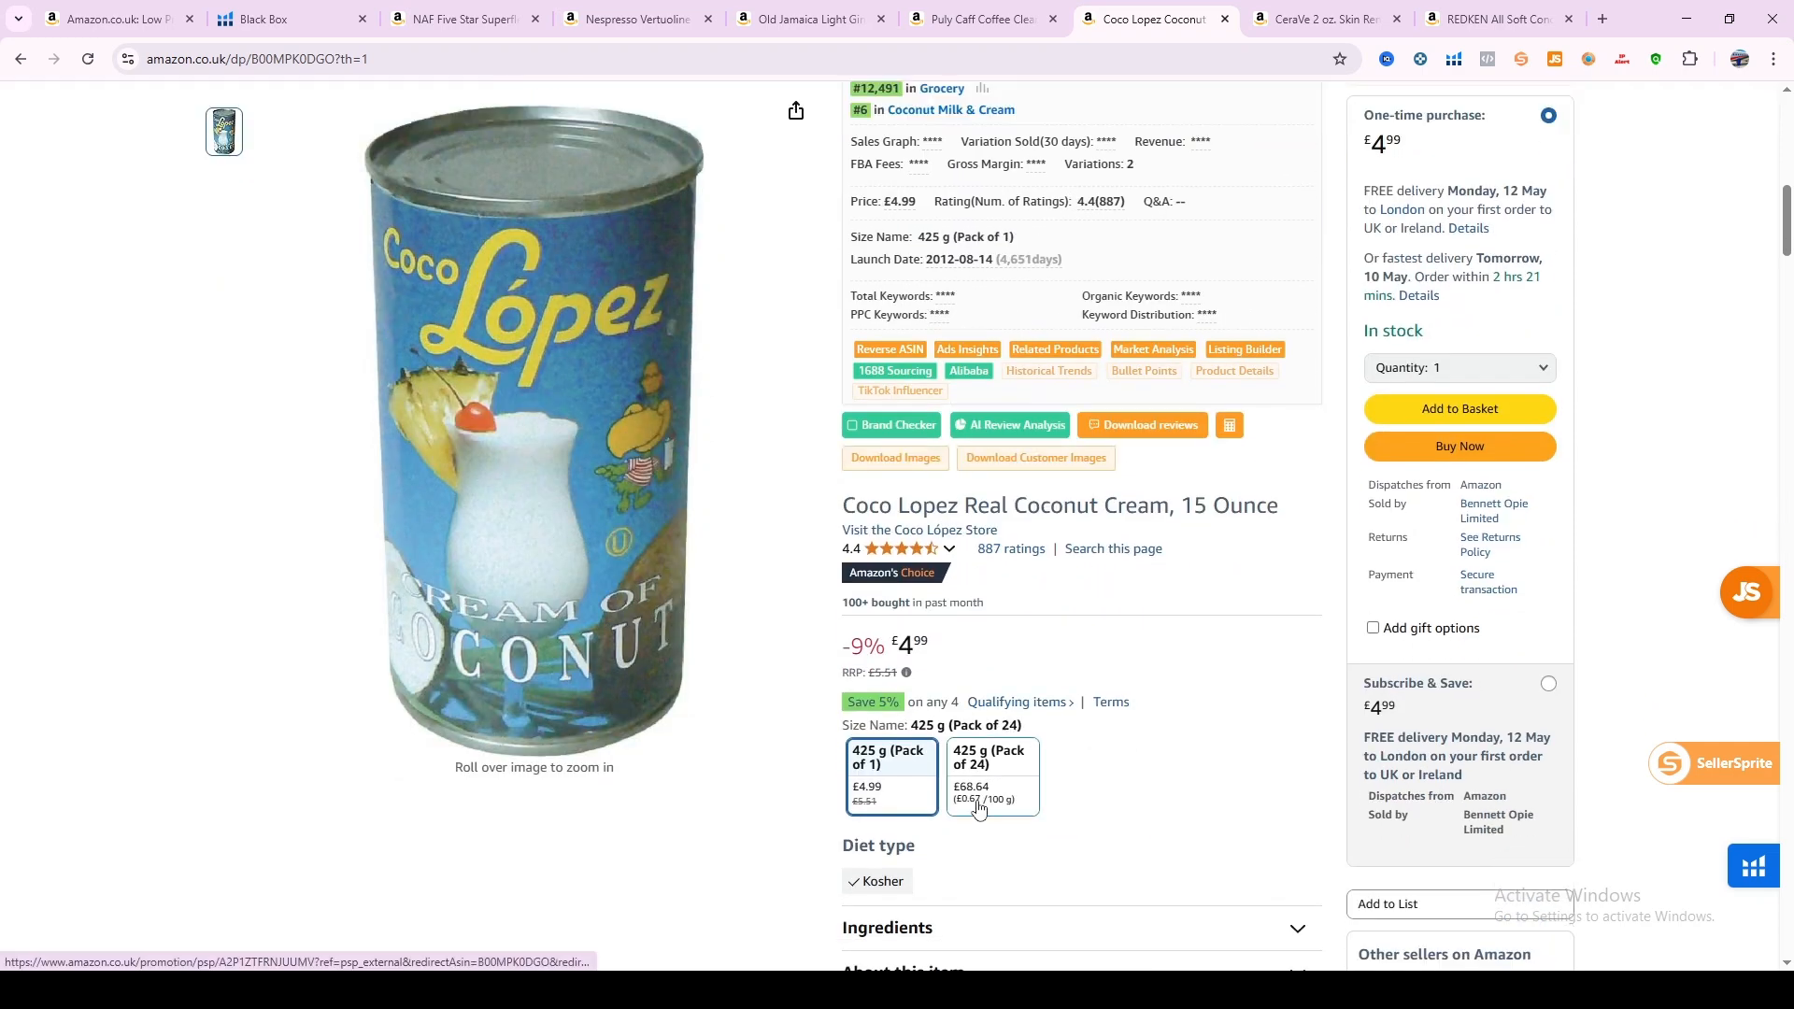
{"action": "left_click", "coordinate": [978, 809]}
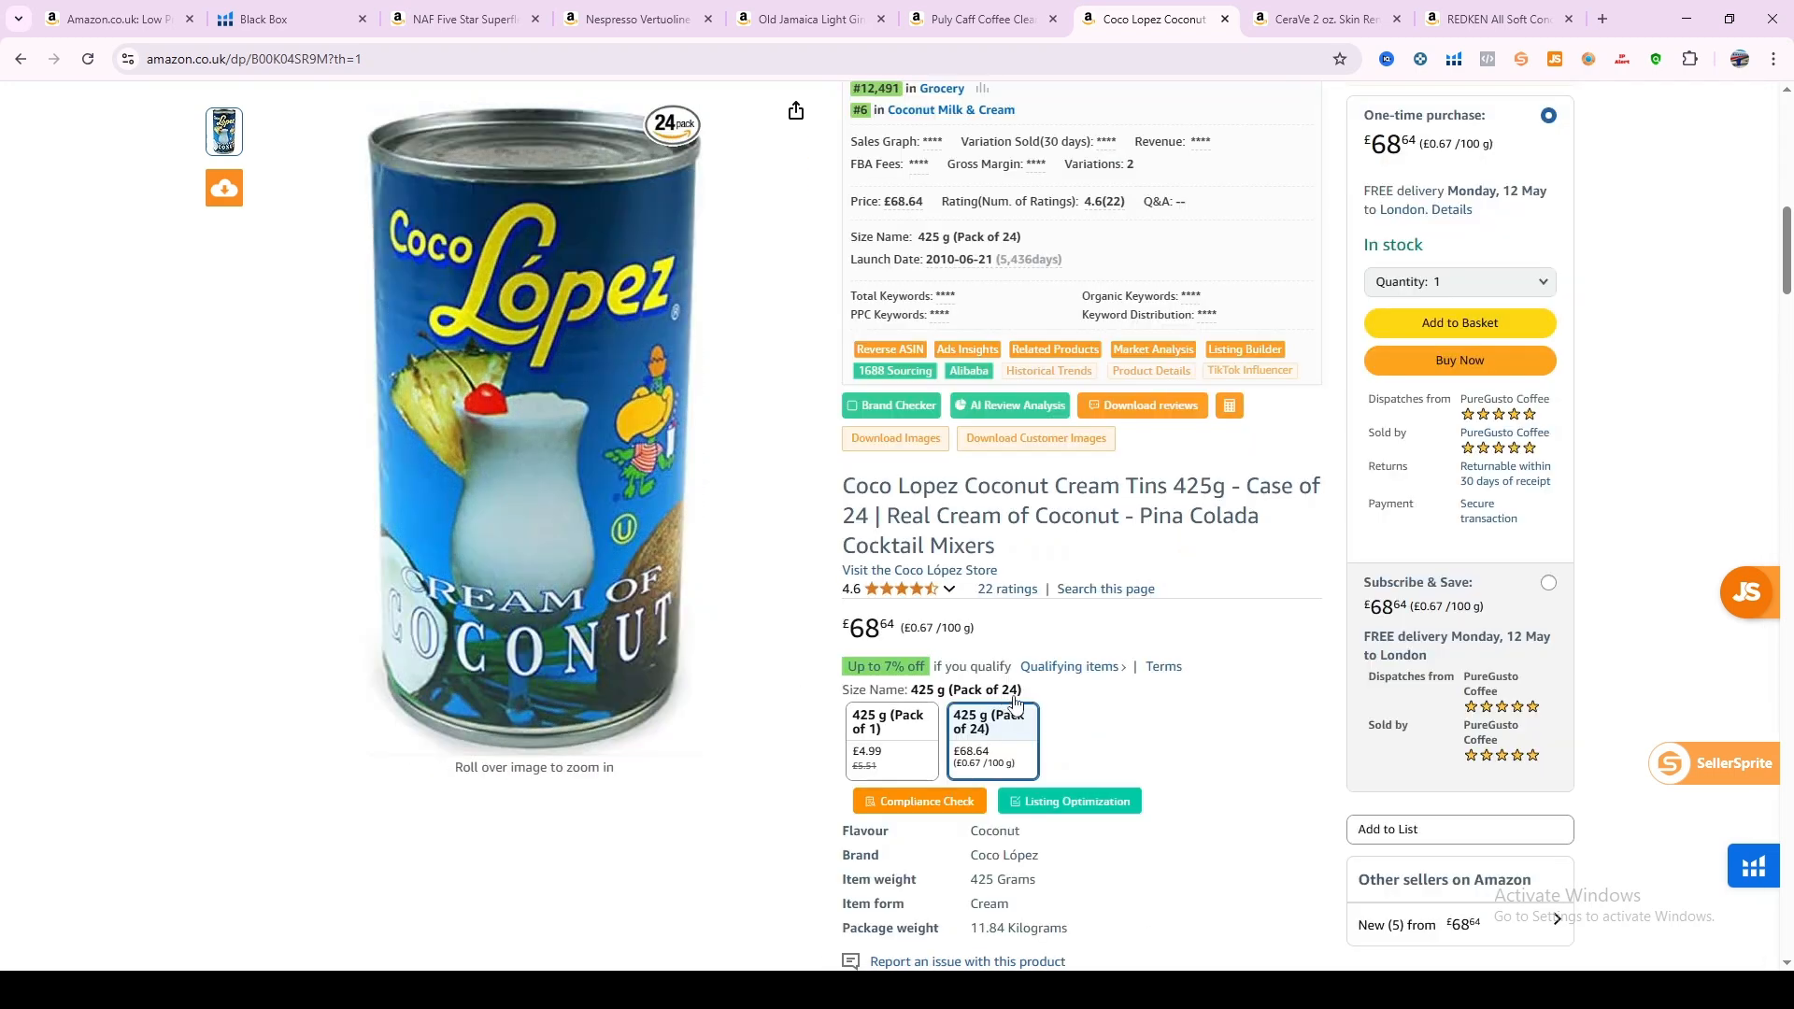
{"action": "scroll", "coordinate": [1044, 708], "scroll_direction": "down", "scroll_amount": 2}
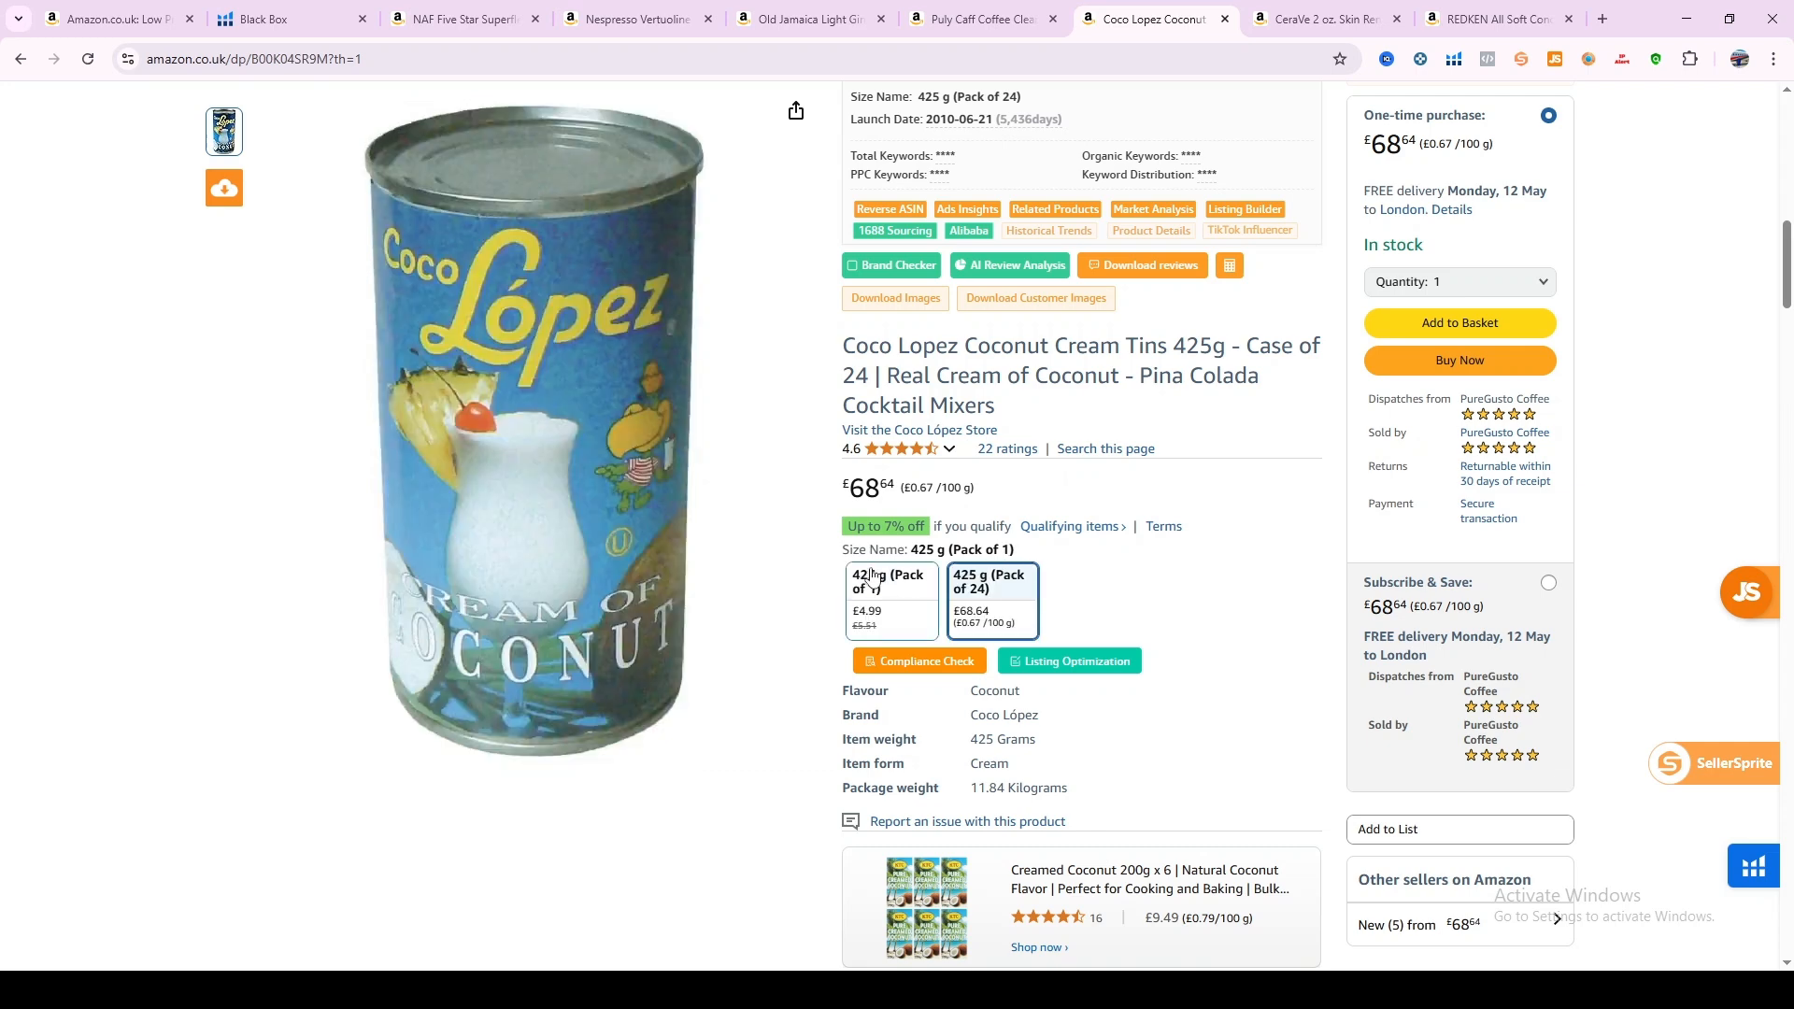
Select the Coco Lopez 425 g (Pack of 1) variation and examine its price history graph.
{"action": "left_click", "coordinate": [869, 577]}
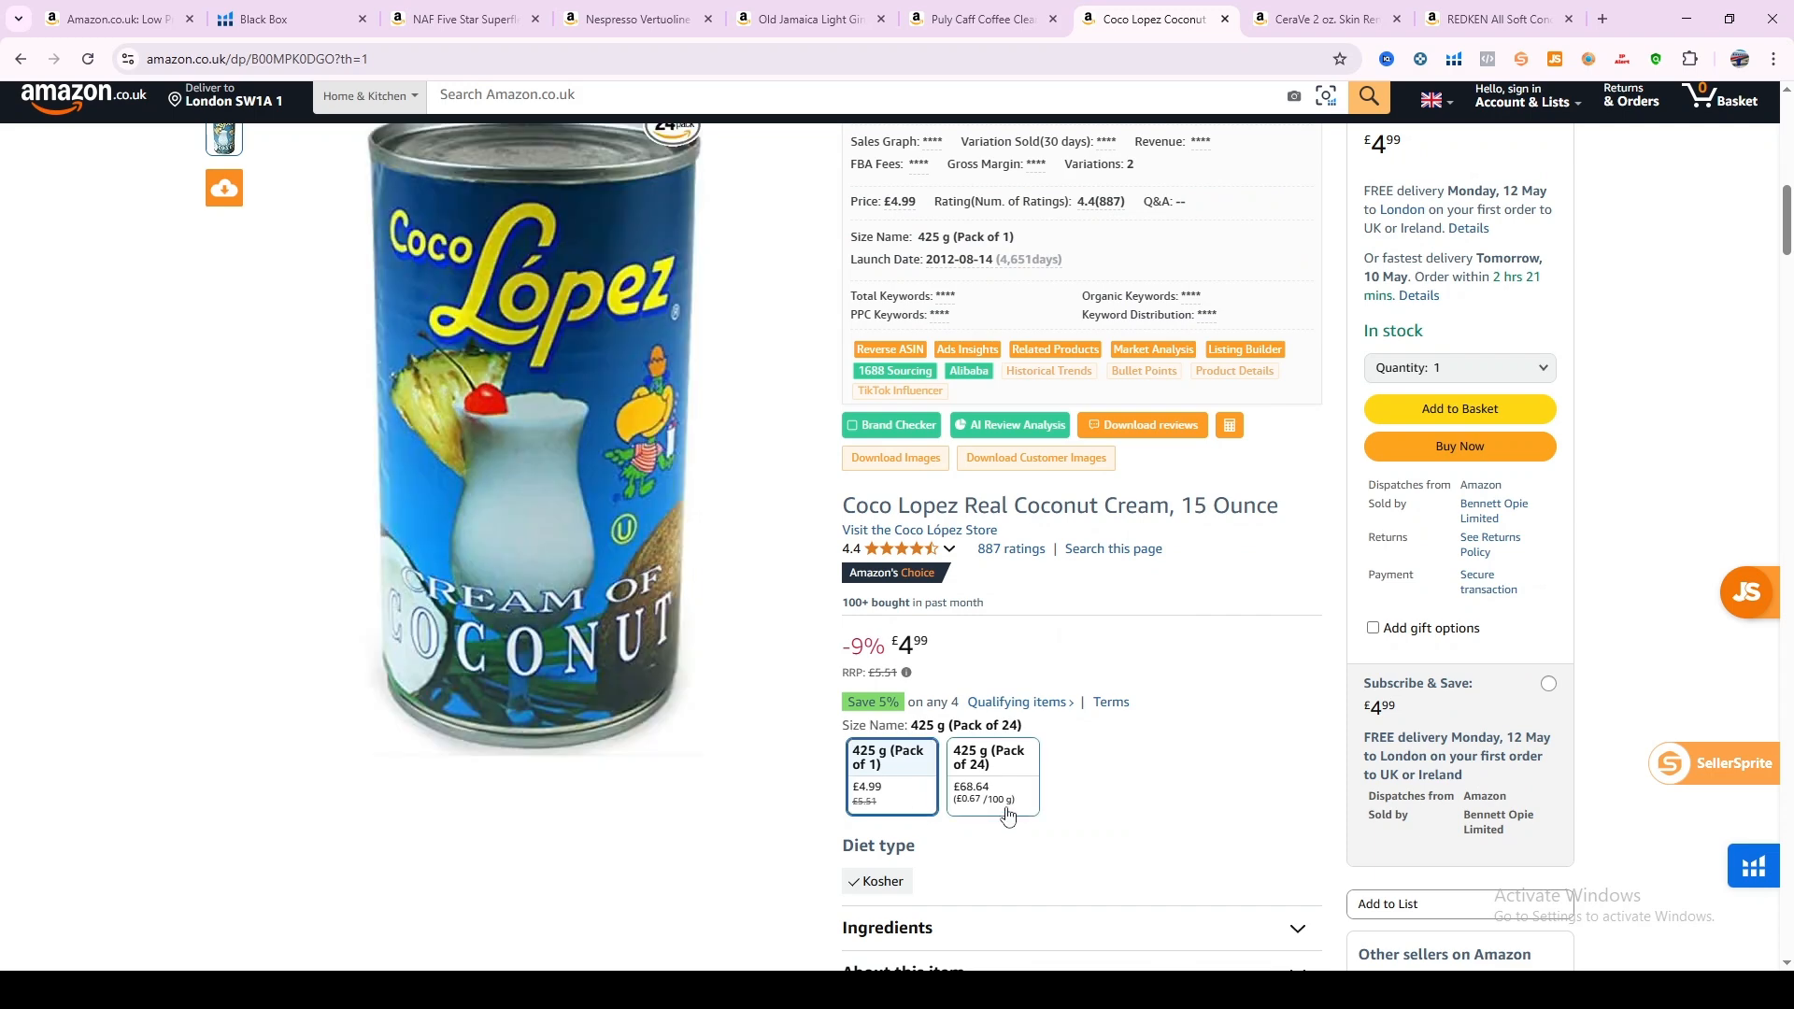
{"action": "scroll", "coordinate": [1007, 815], "scroll_direction": "down", "scroll_amount": 3}
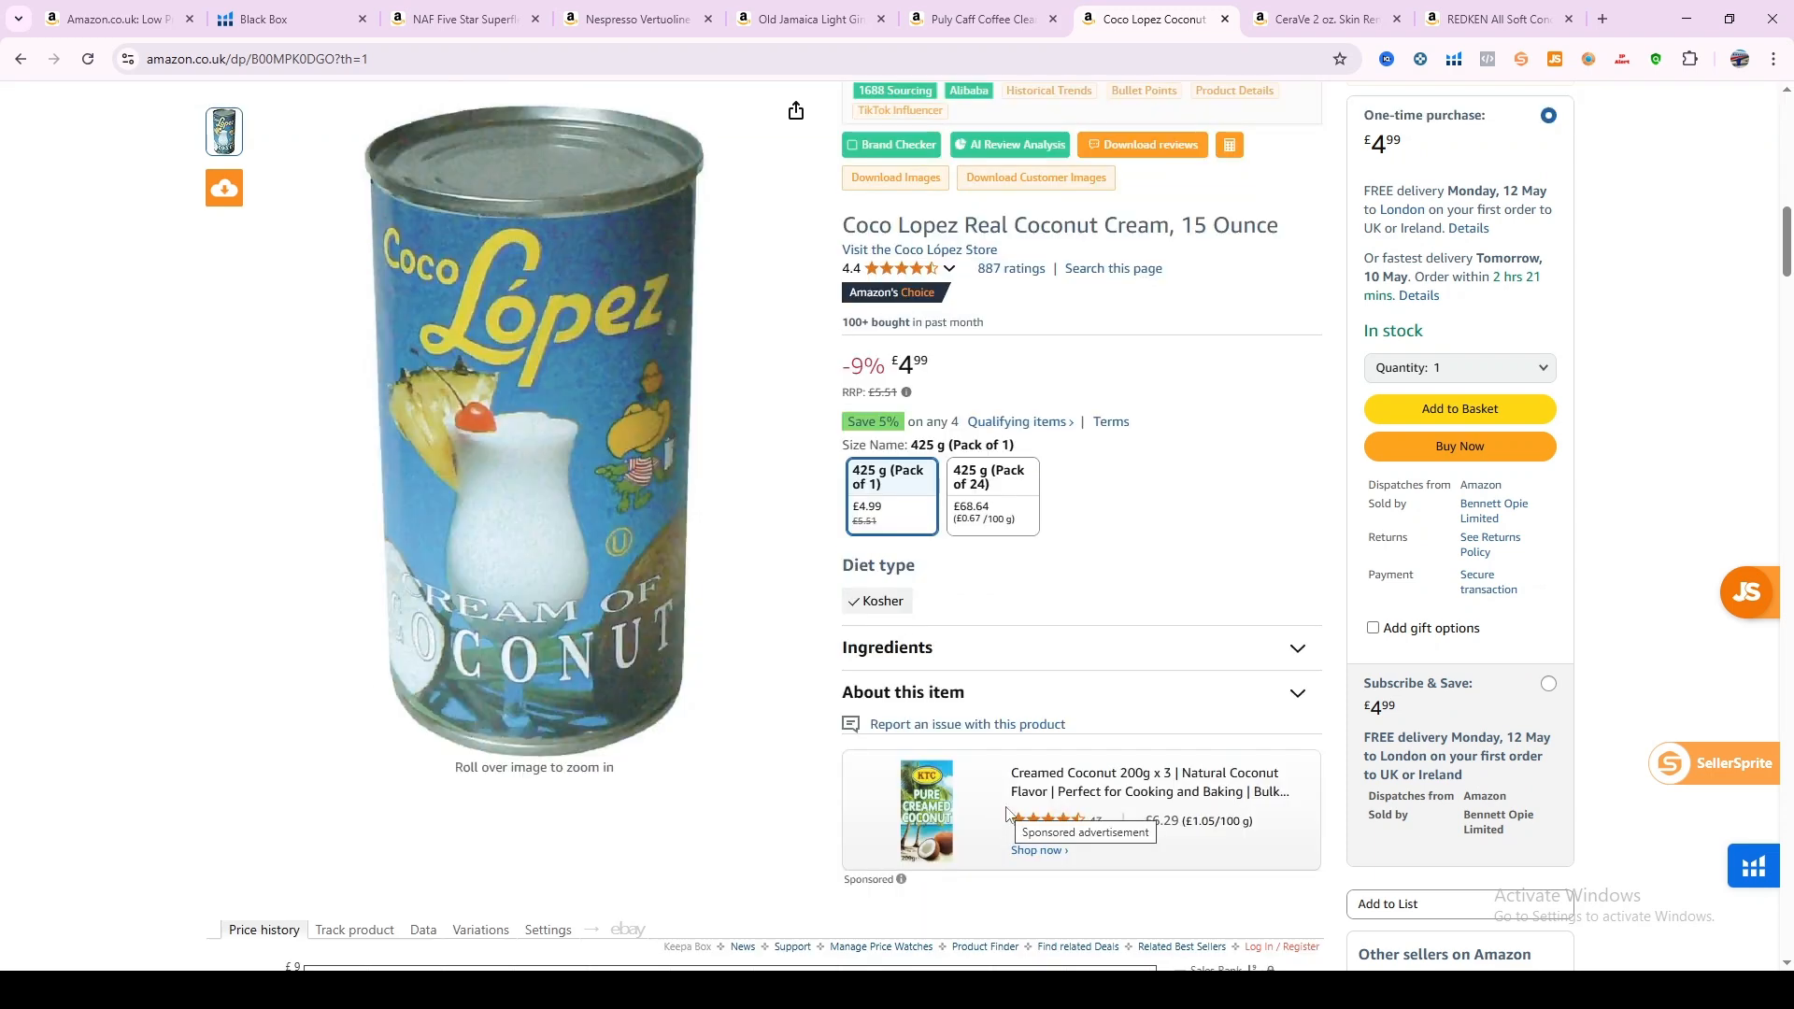
{"action": "scroll", "coordinate": [1007, 814], "scroll_direction": "down", "scroll_amount": 2}
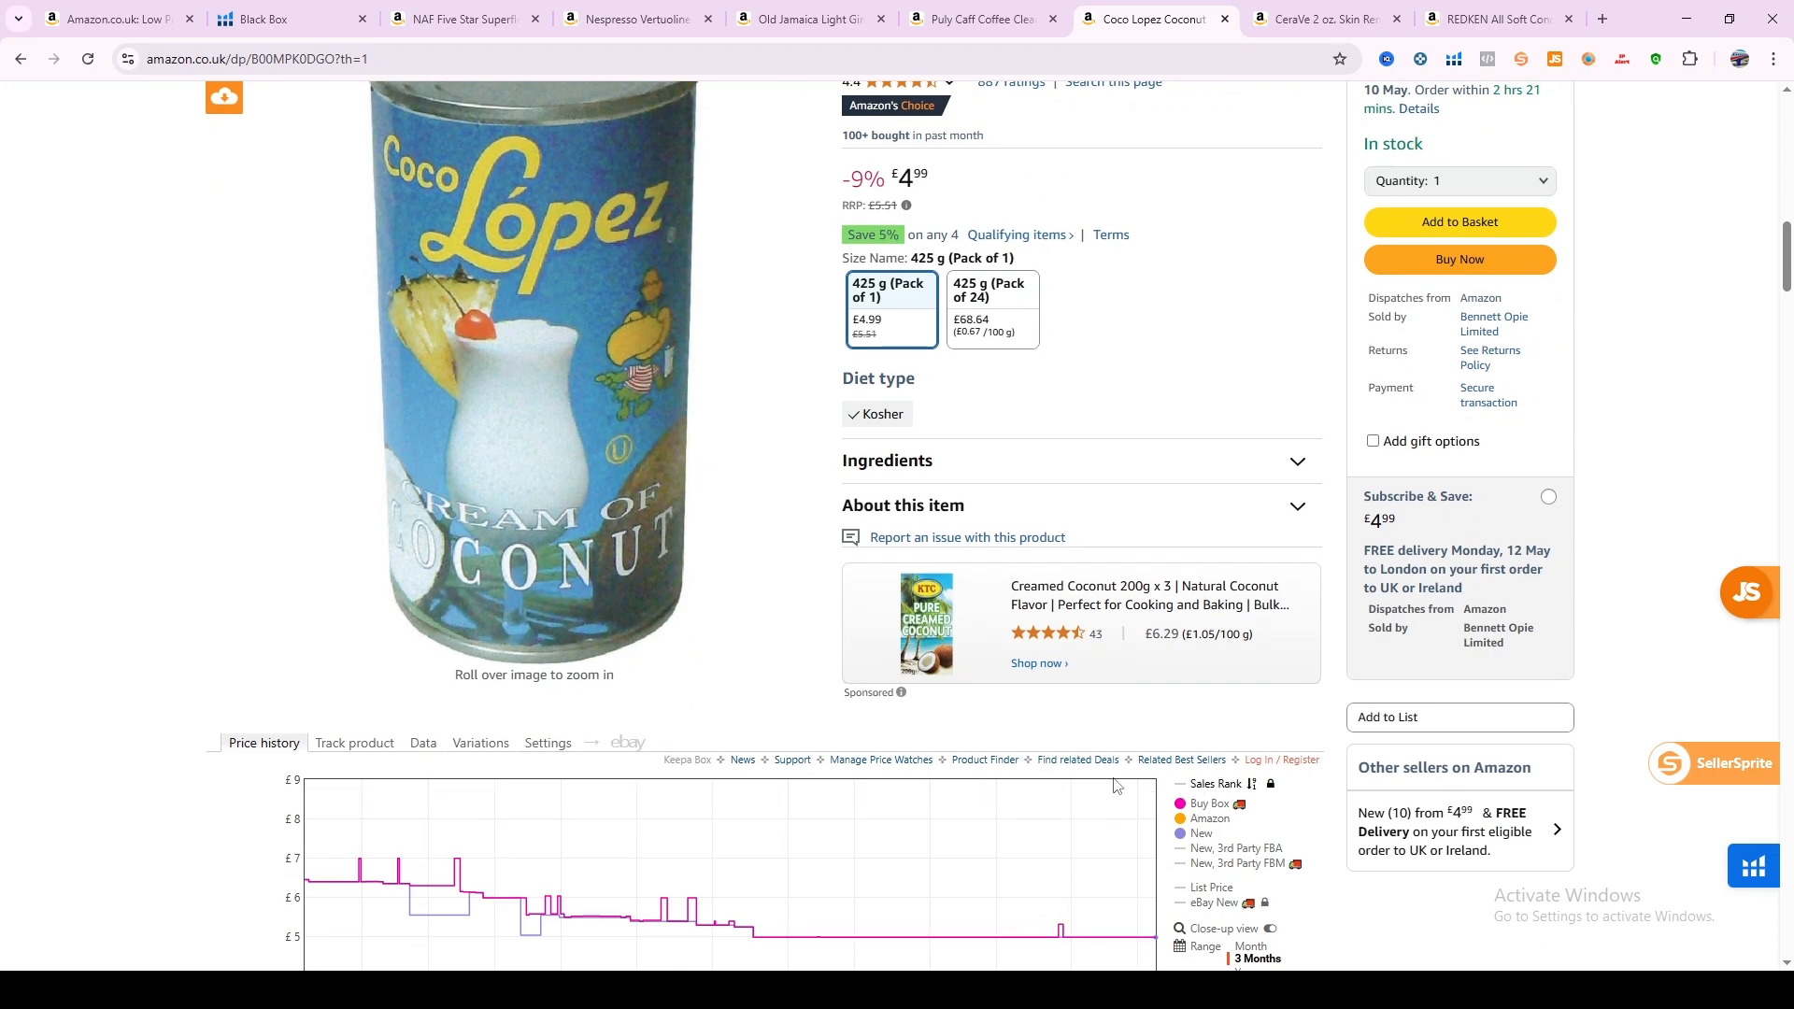
Switch to the Puly Caff Coffee Cleaning Powder listing and check its rank, 30-day revenue, unit sales, price and sellers.
{"action": "left_click", "coordinate": [1007, 9]}
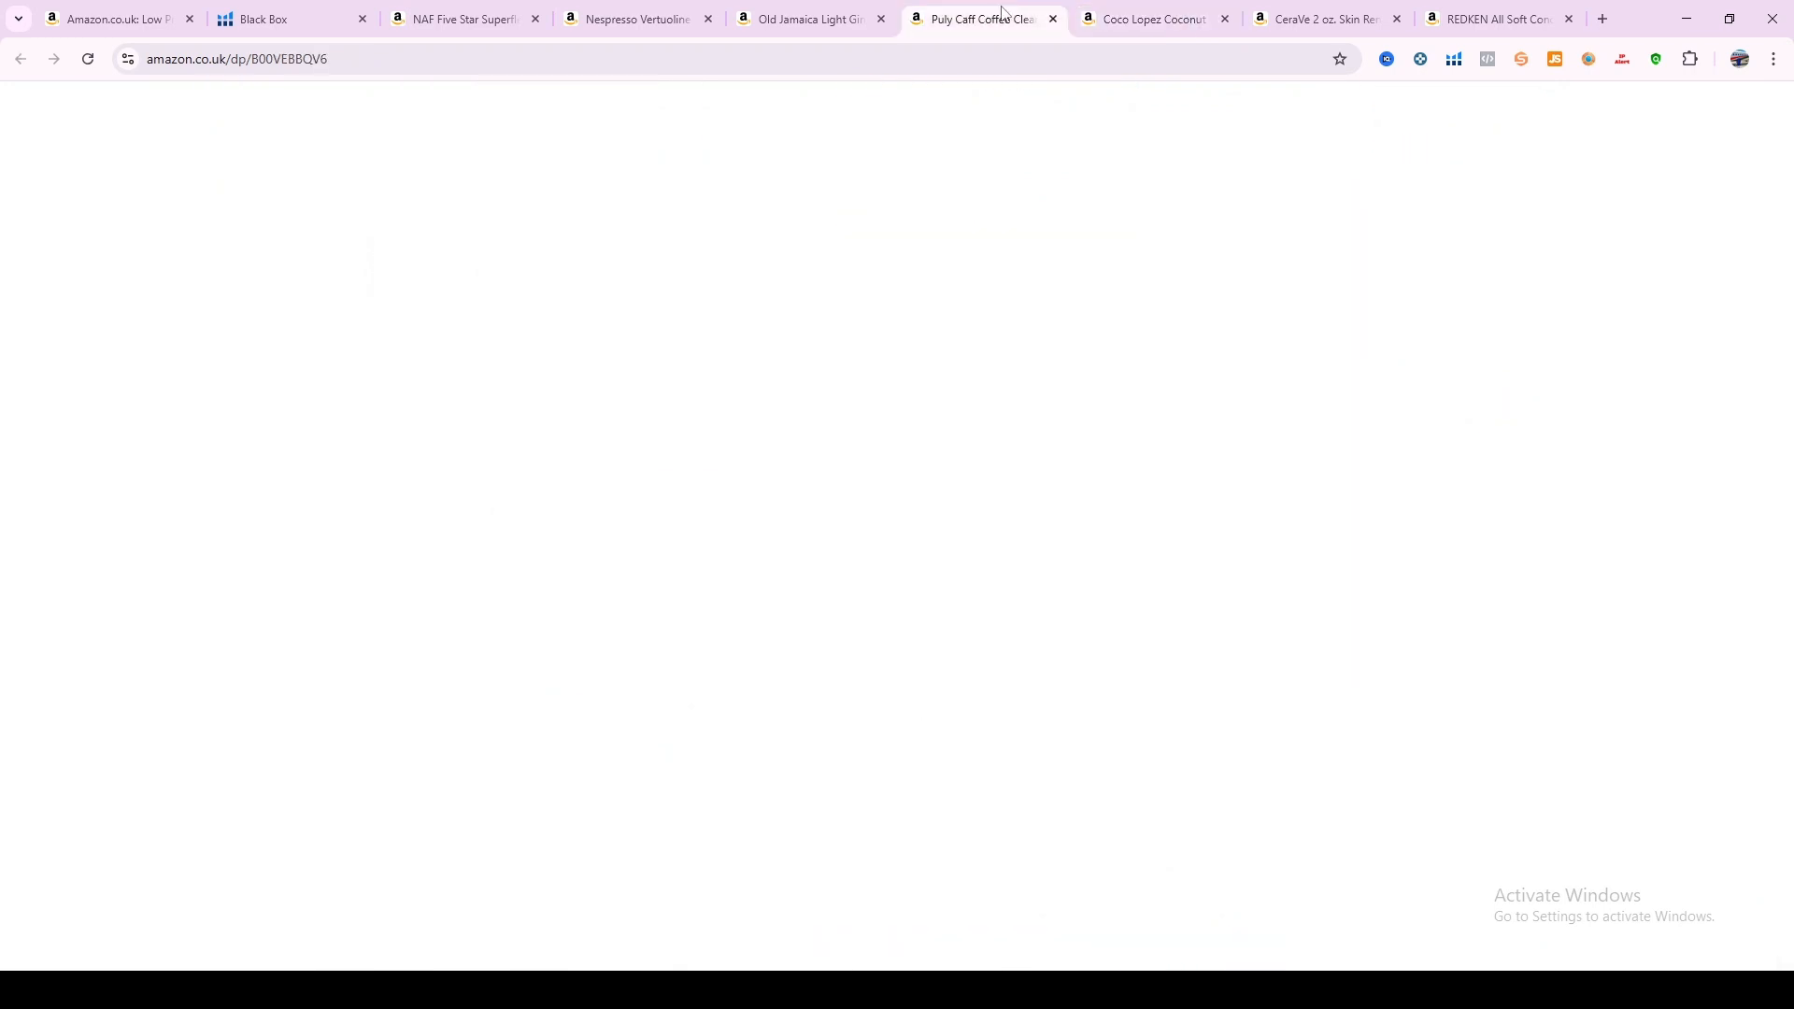
{"action": "left_click", "coordinate": [892, 619]}
{"action": "scroll", "coordinate": [1067, 680], "scroll_direction": "down", "scroll_amount": 3}
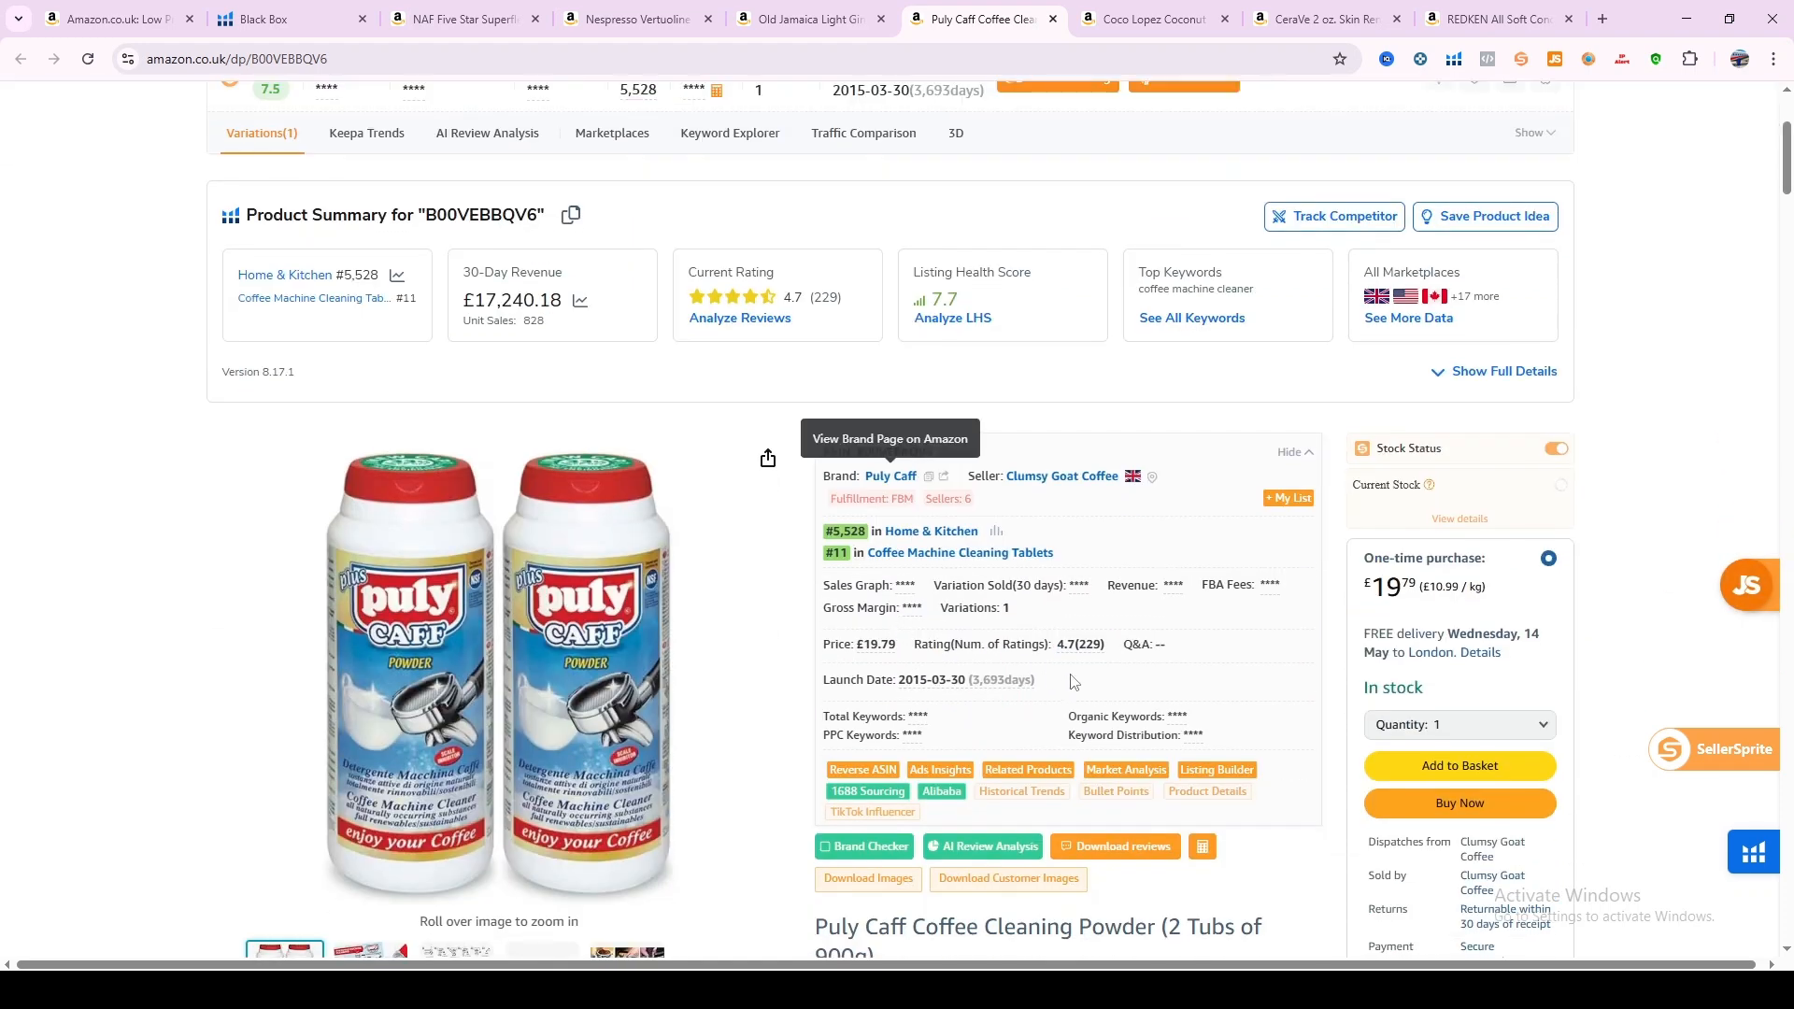
{"action": "scroll", "coordinate": [1205, 707], "scroll_direction": "down", "scroll_amount": 7}
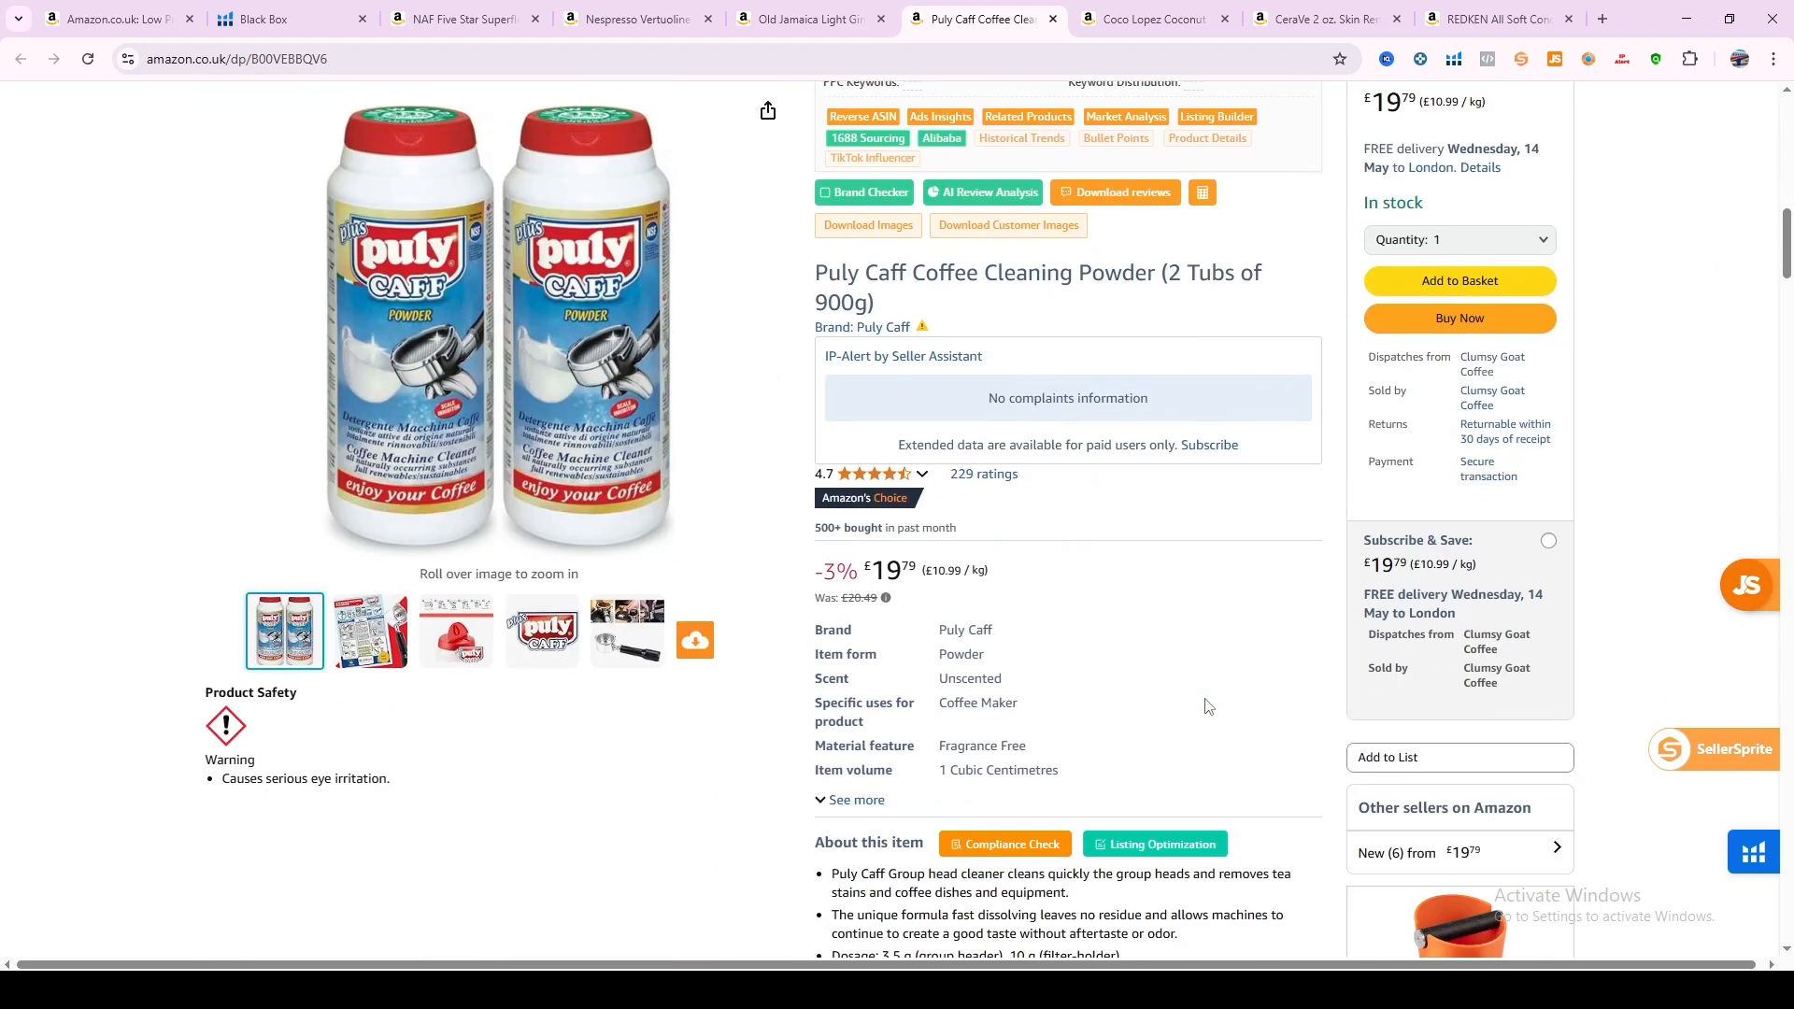
{"action": "scroll", "coordinate": [1205, 707], "scroll_direction": "down", "scroll_amount": 2}
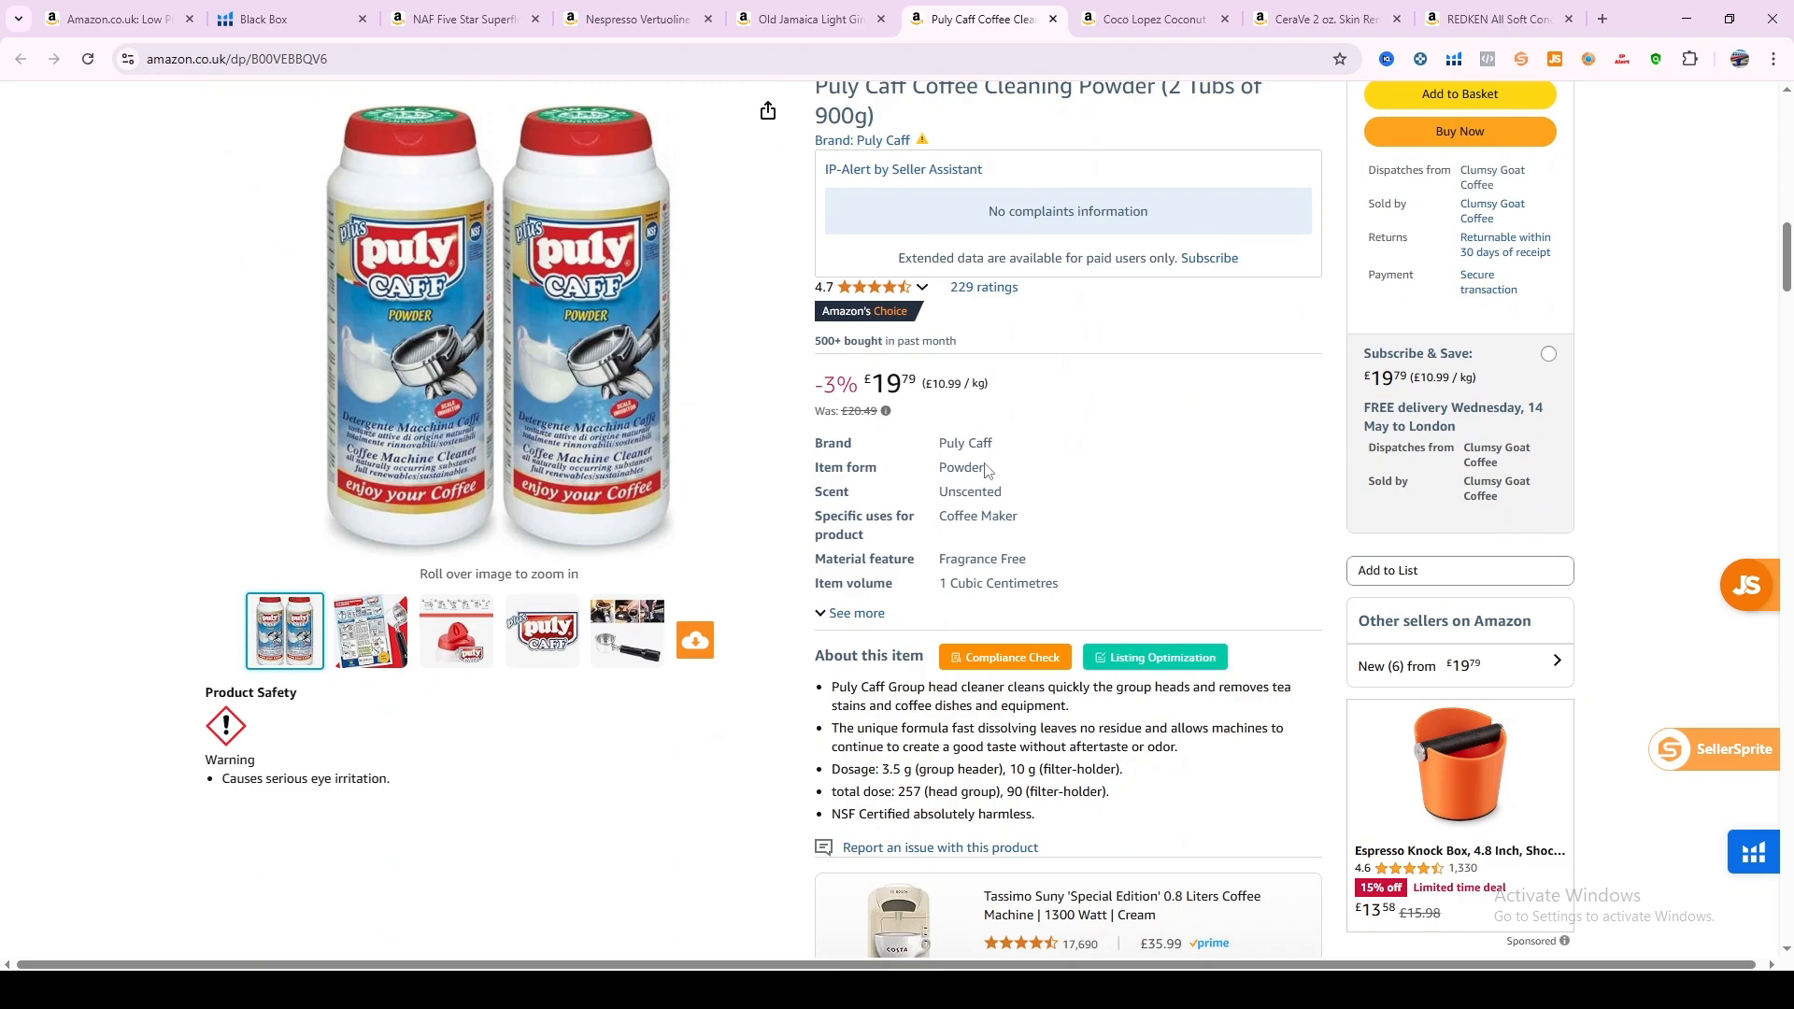
{"action": "scroll", "coordinate": [984, 467], "scroll_direction": "down", "scroll_amount": 2}
{"action": "scroll", "coordinate": [984, 467], "scroll_direction": "up", "scroll_amount": 12}
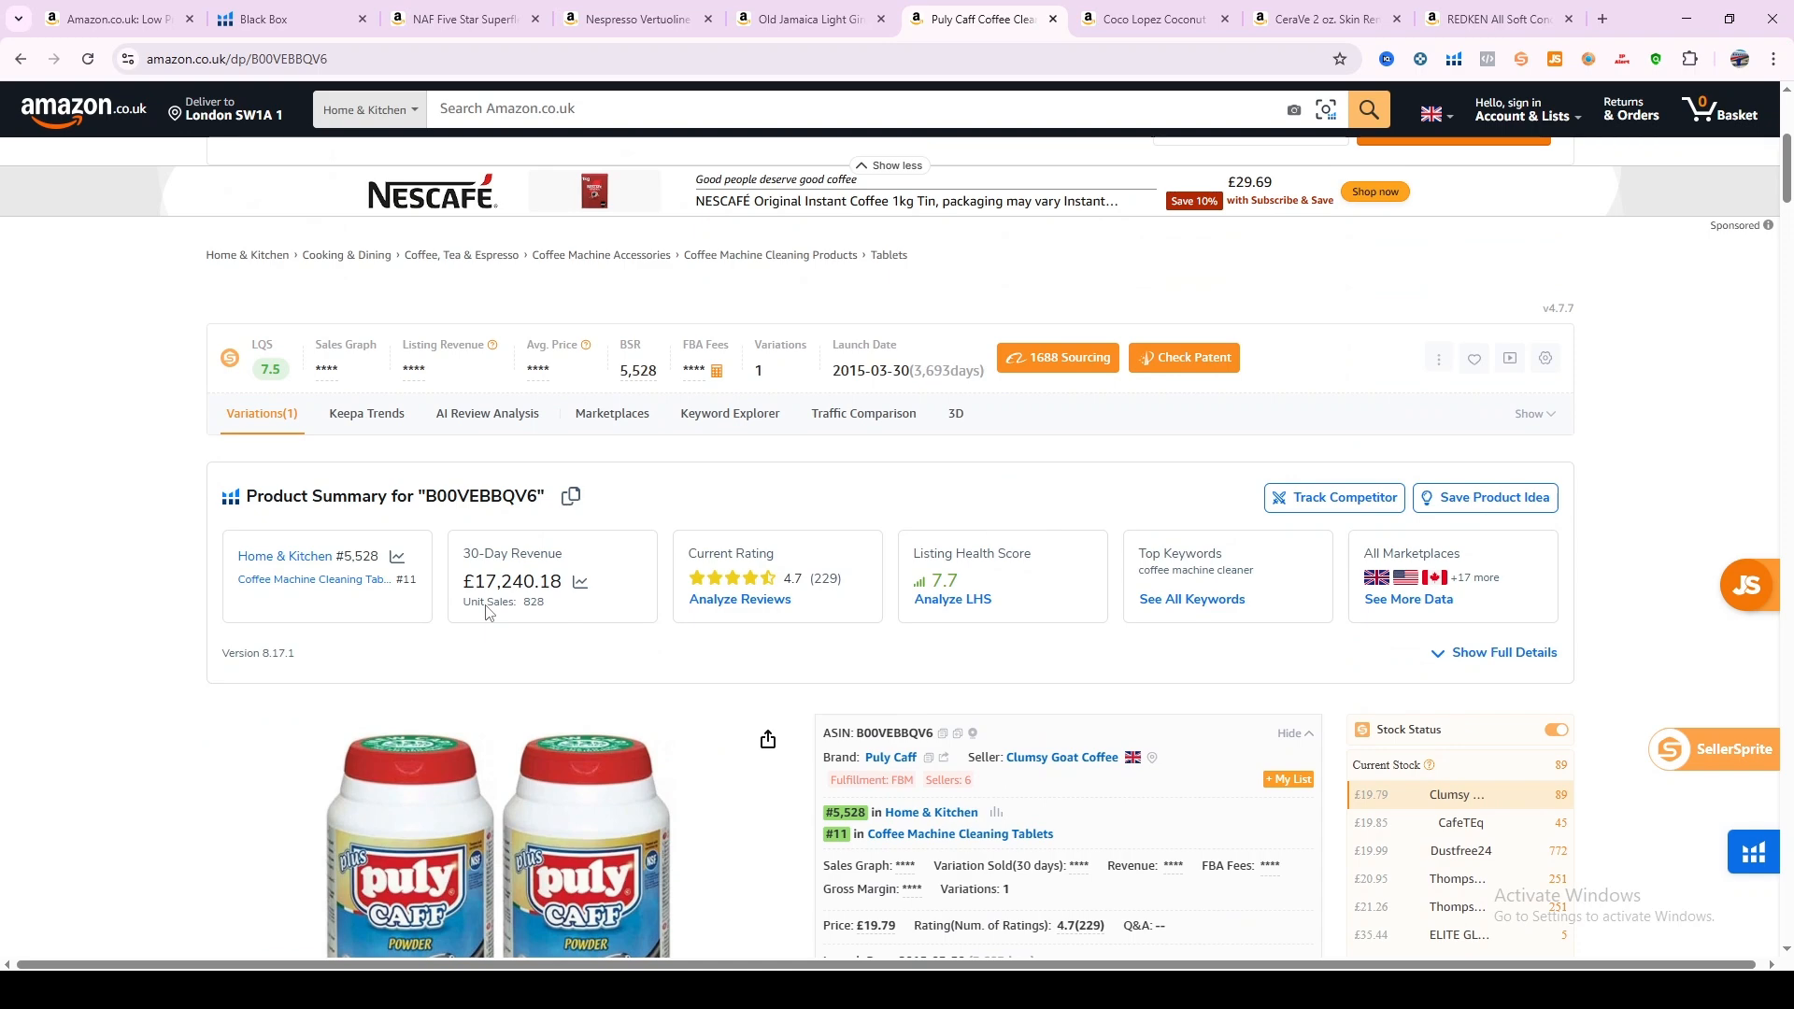
View the detailed SellerSprite stock status for the Puly Caff sellers, compare their inventory, prices and fulfilment, and close it.
{"action": "scroll", "coordinate": [690, 629], "scroll_direction": "down", "scroll_amount": 7}
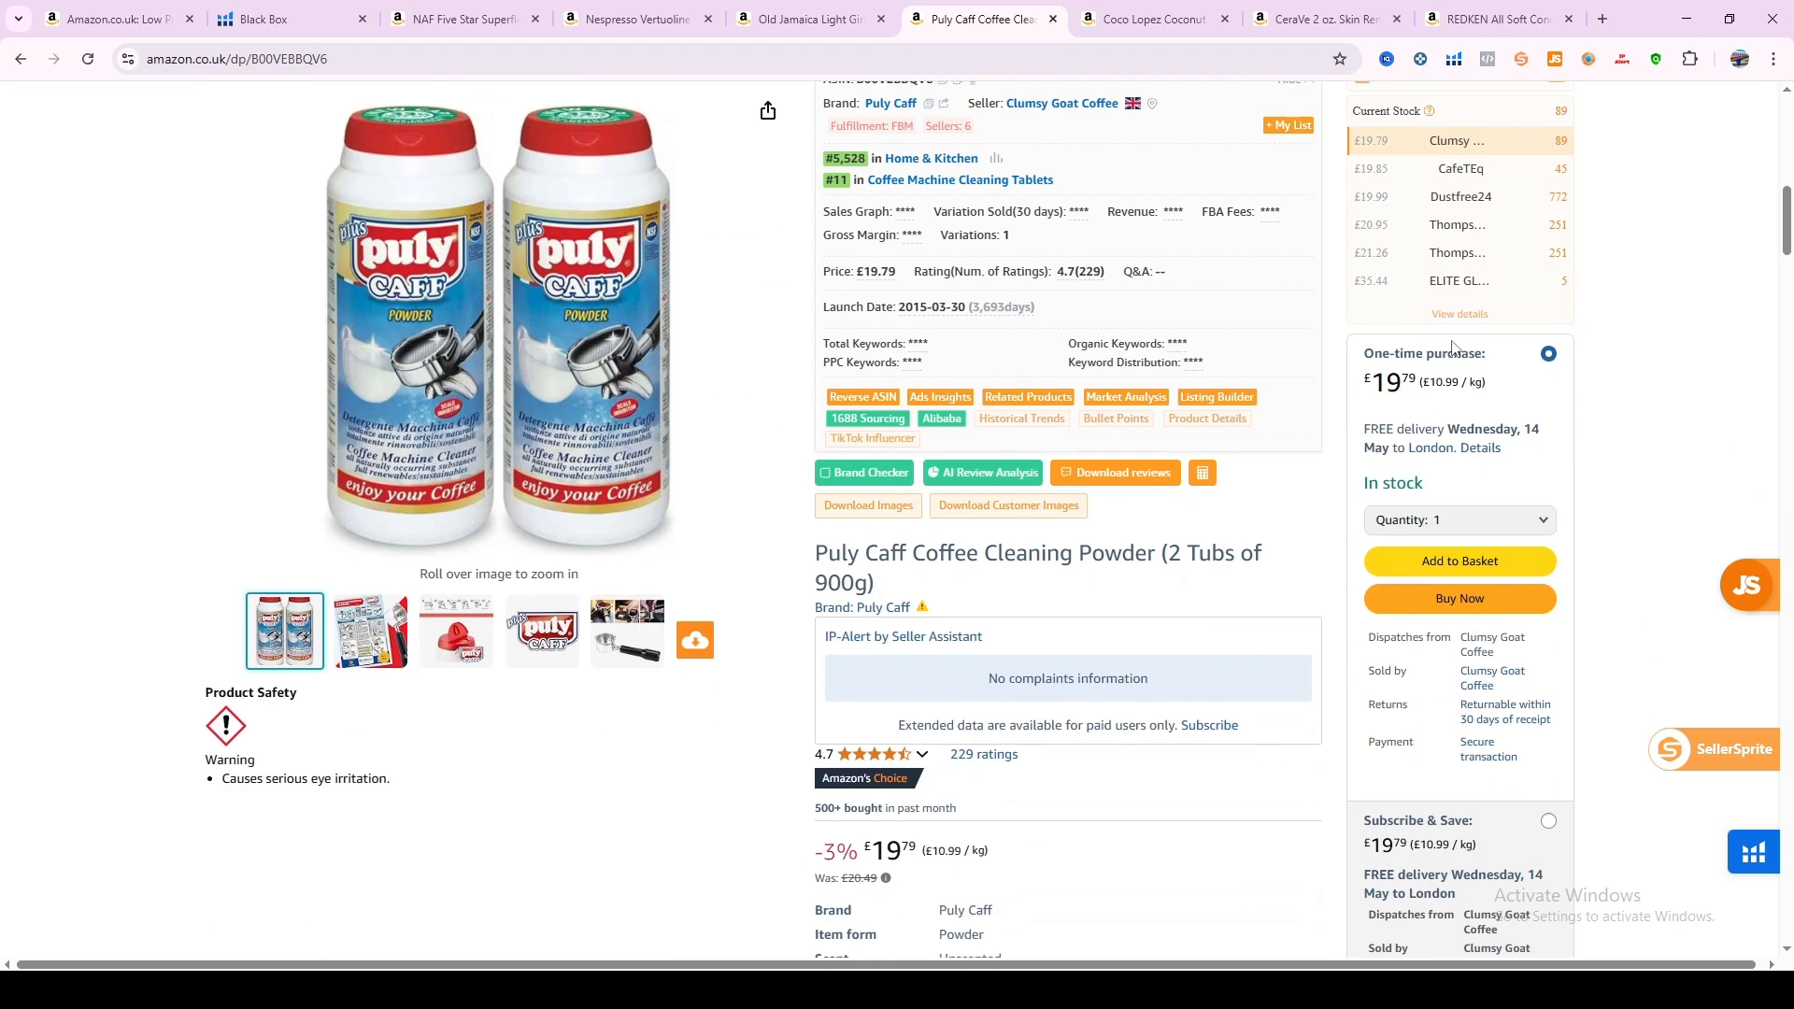
{"action": "left_click", "coordinate": [1453, 317]}
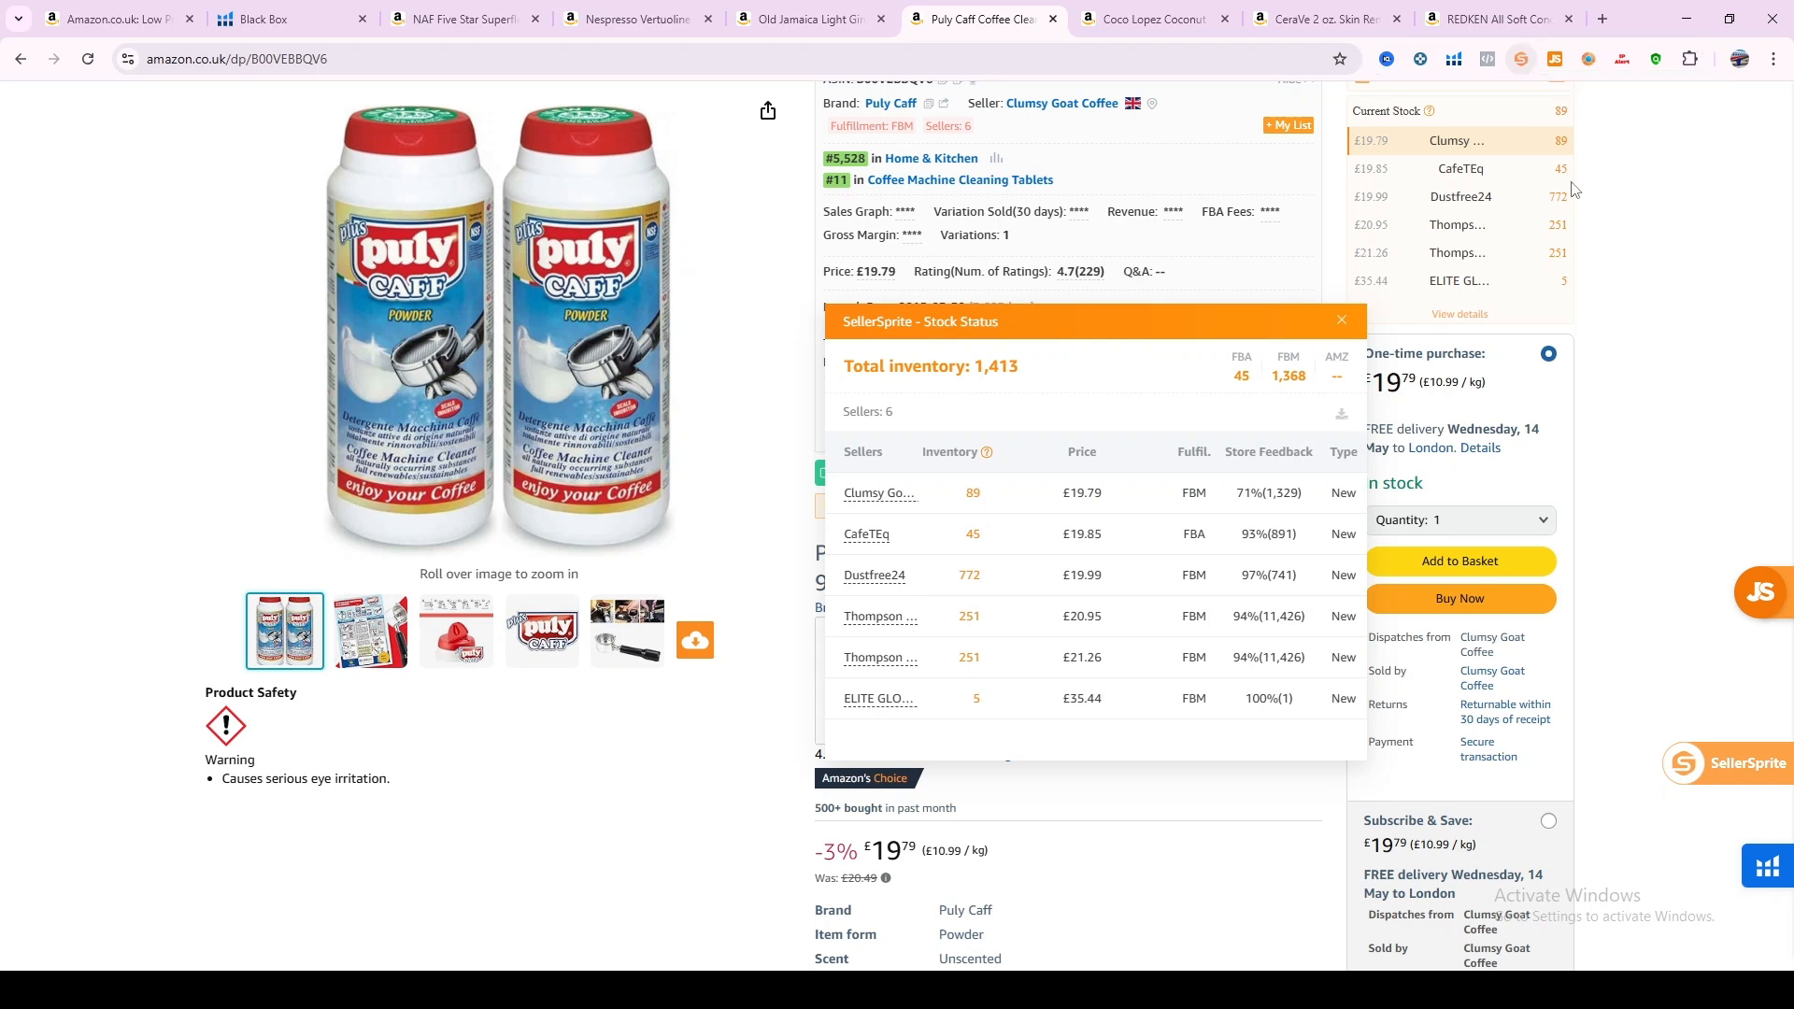
{"action": "left_click", "coordinate": [1650, 363]}
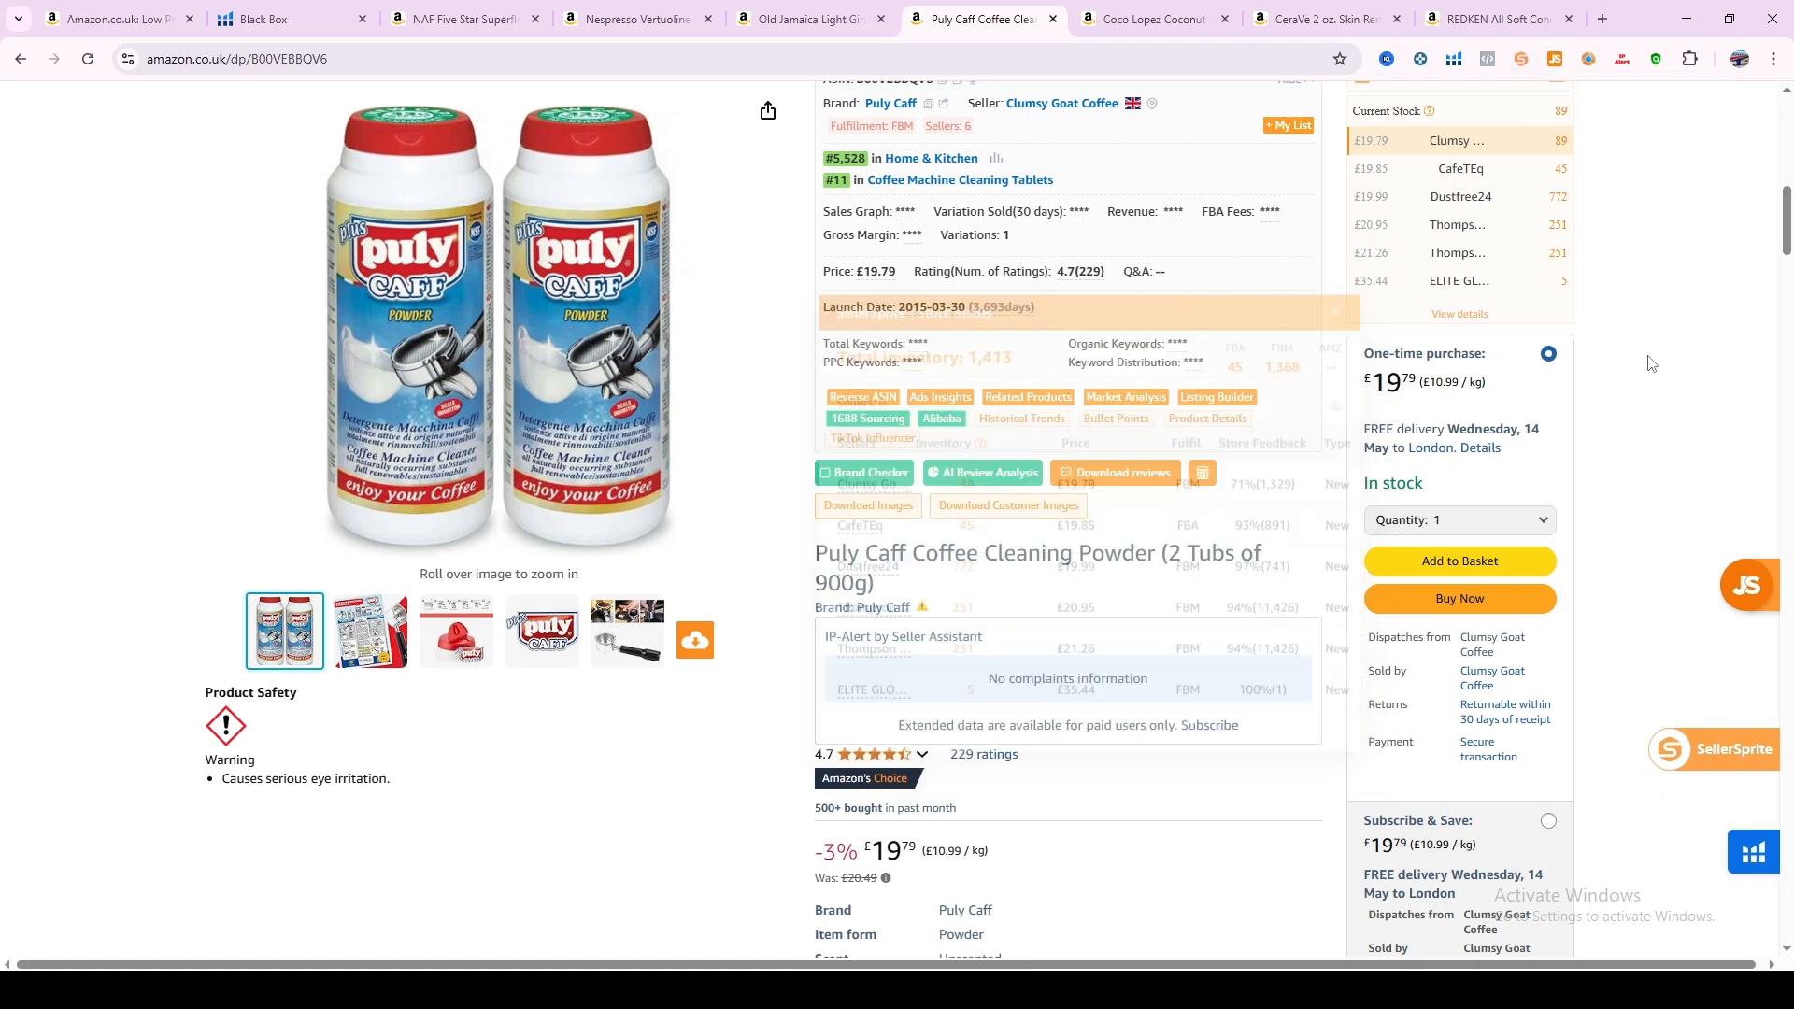
Search in a new tab for "sellersprite chrome extension download" and open SellerSprite's Chrome Web Store page.
{"action": "left_click", "coordinate": [1604, 19]}
{"action": "left_click", "coordinate": [744, 59]}
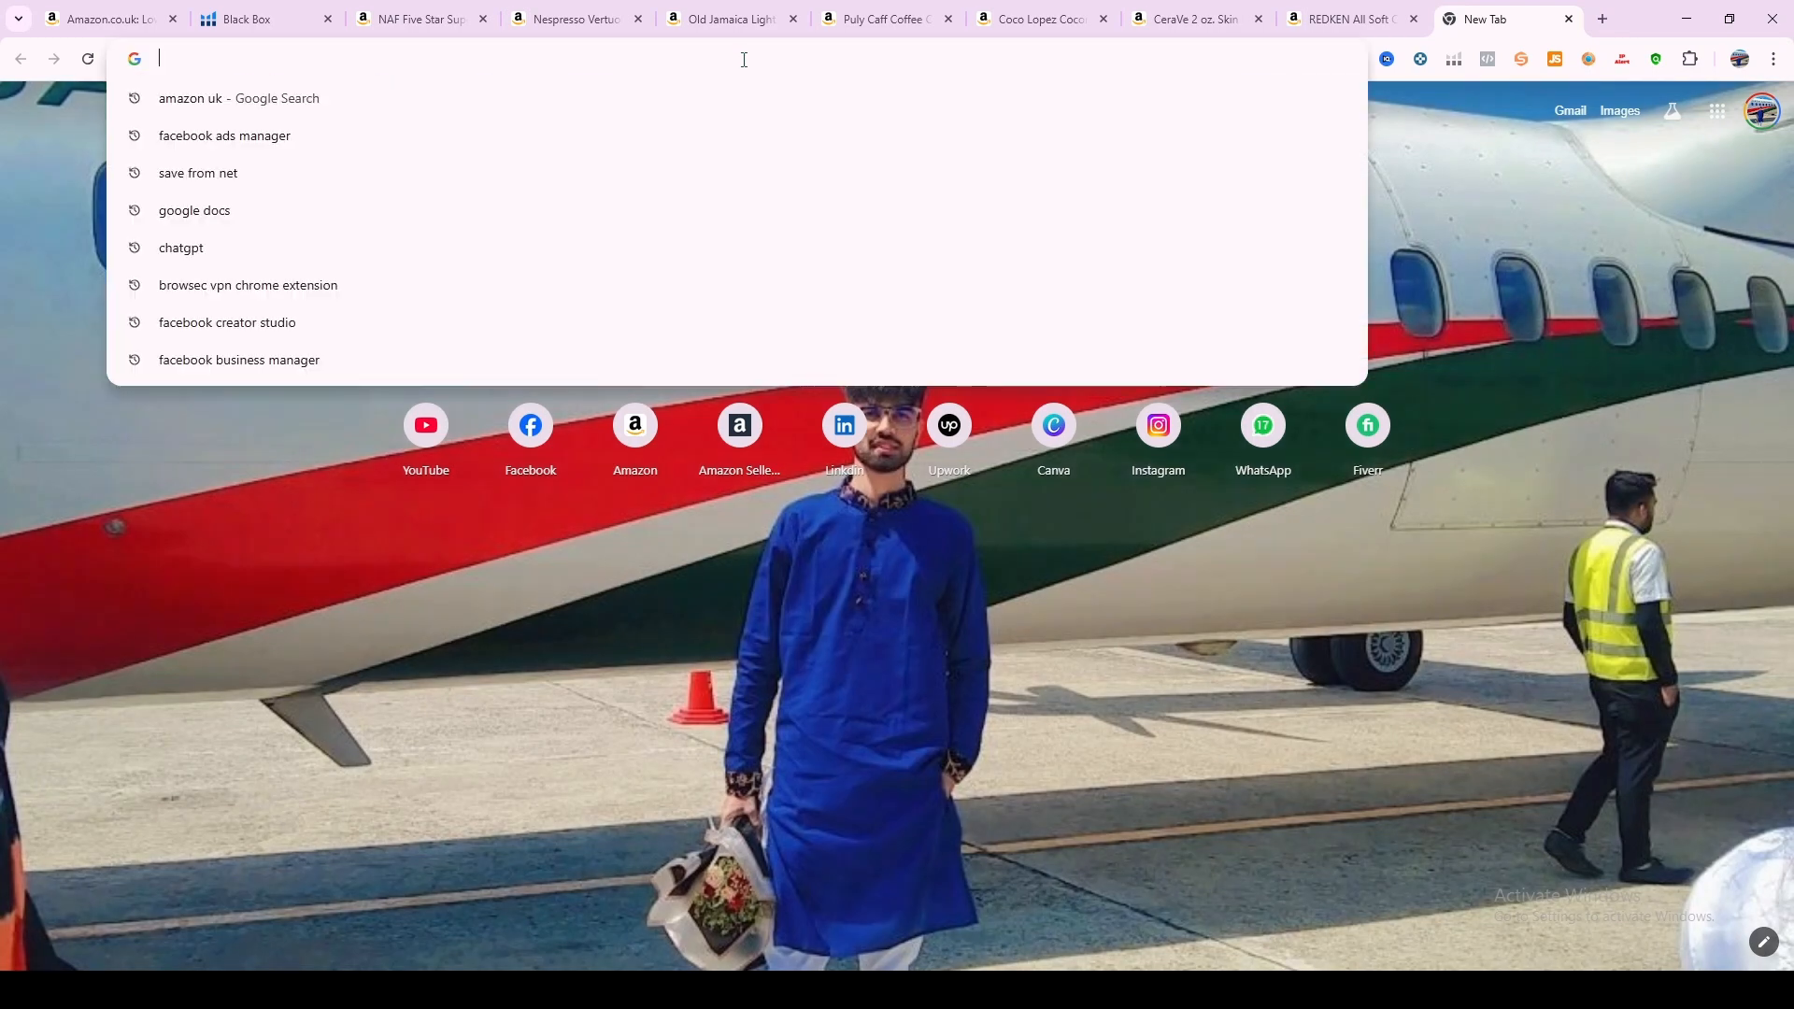
{"action": "type", "text": "sel"}
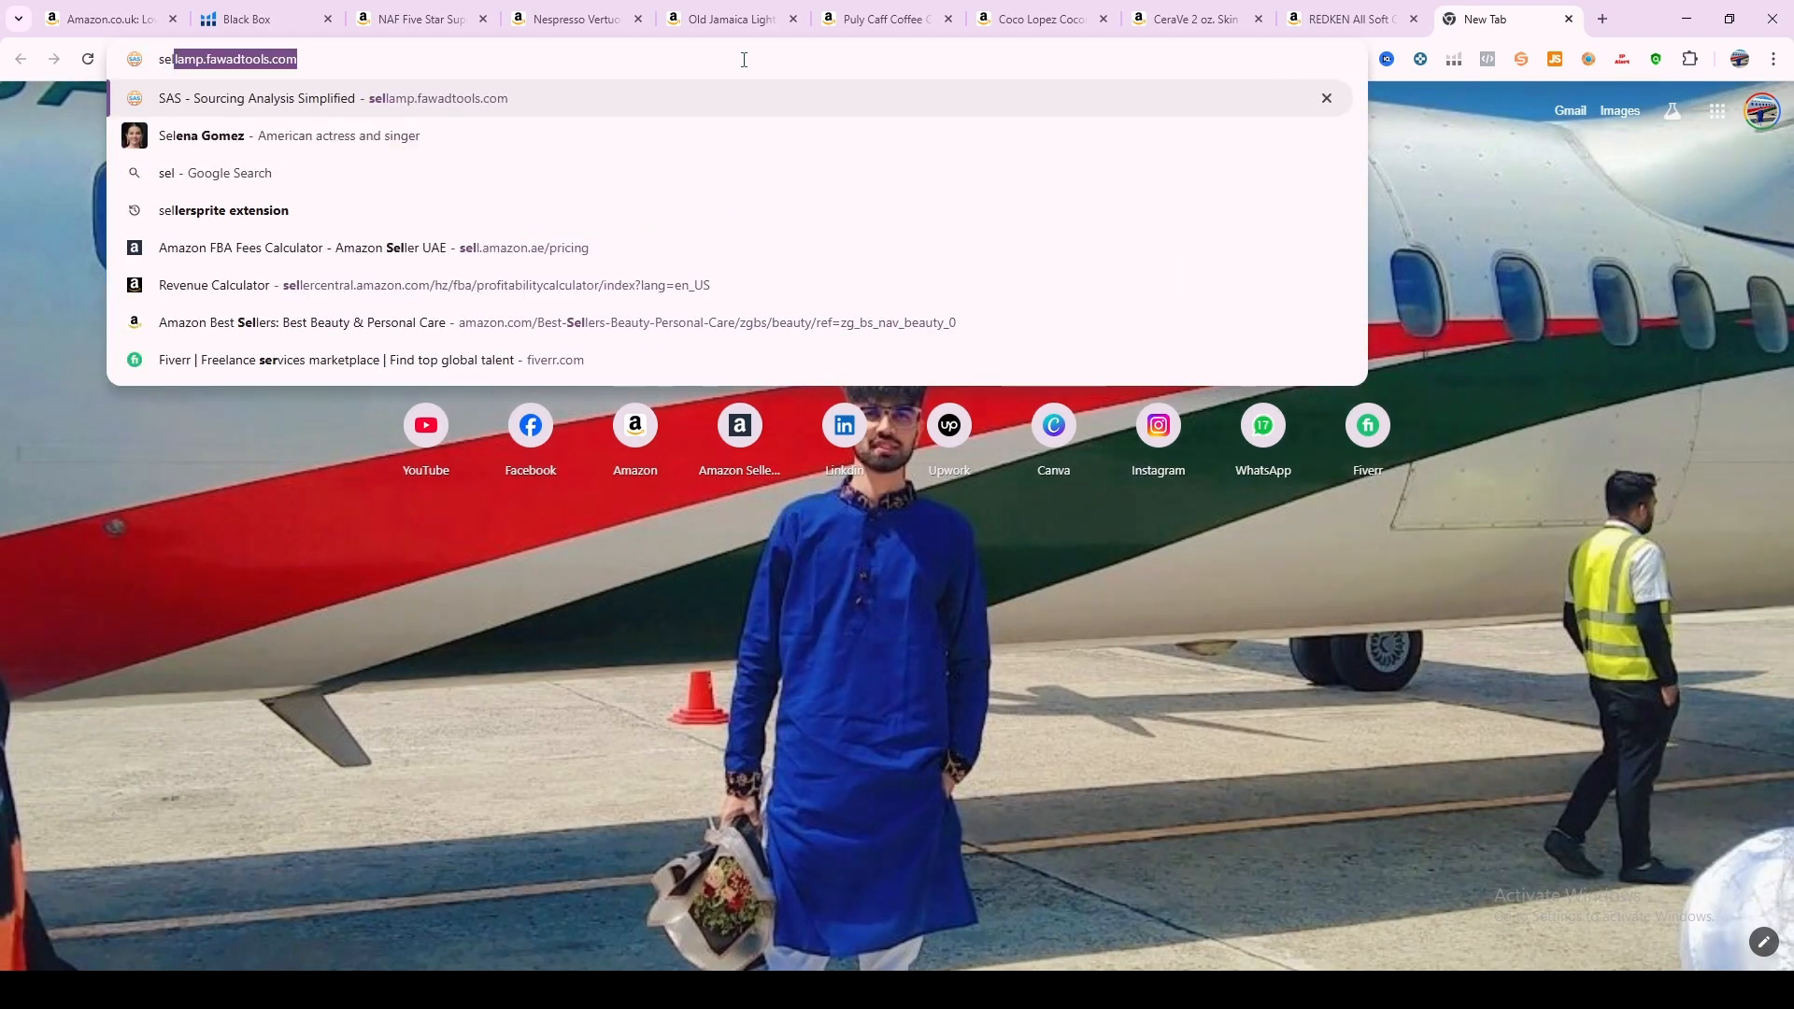
{"action": "type", "text": "lerspri"}
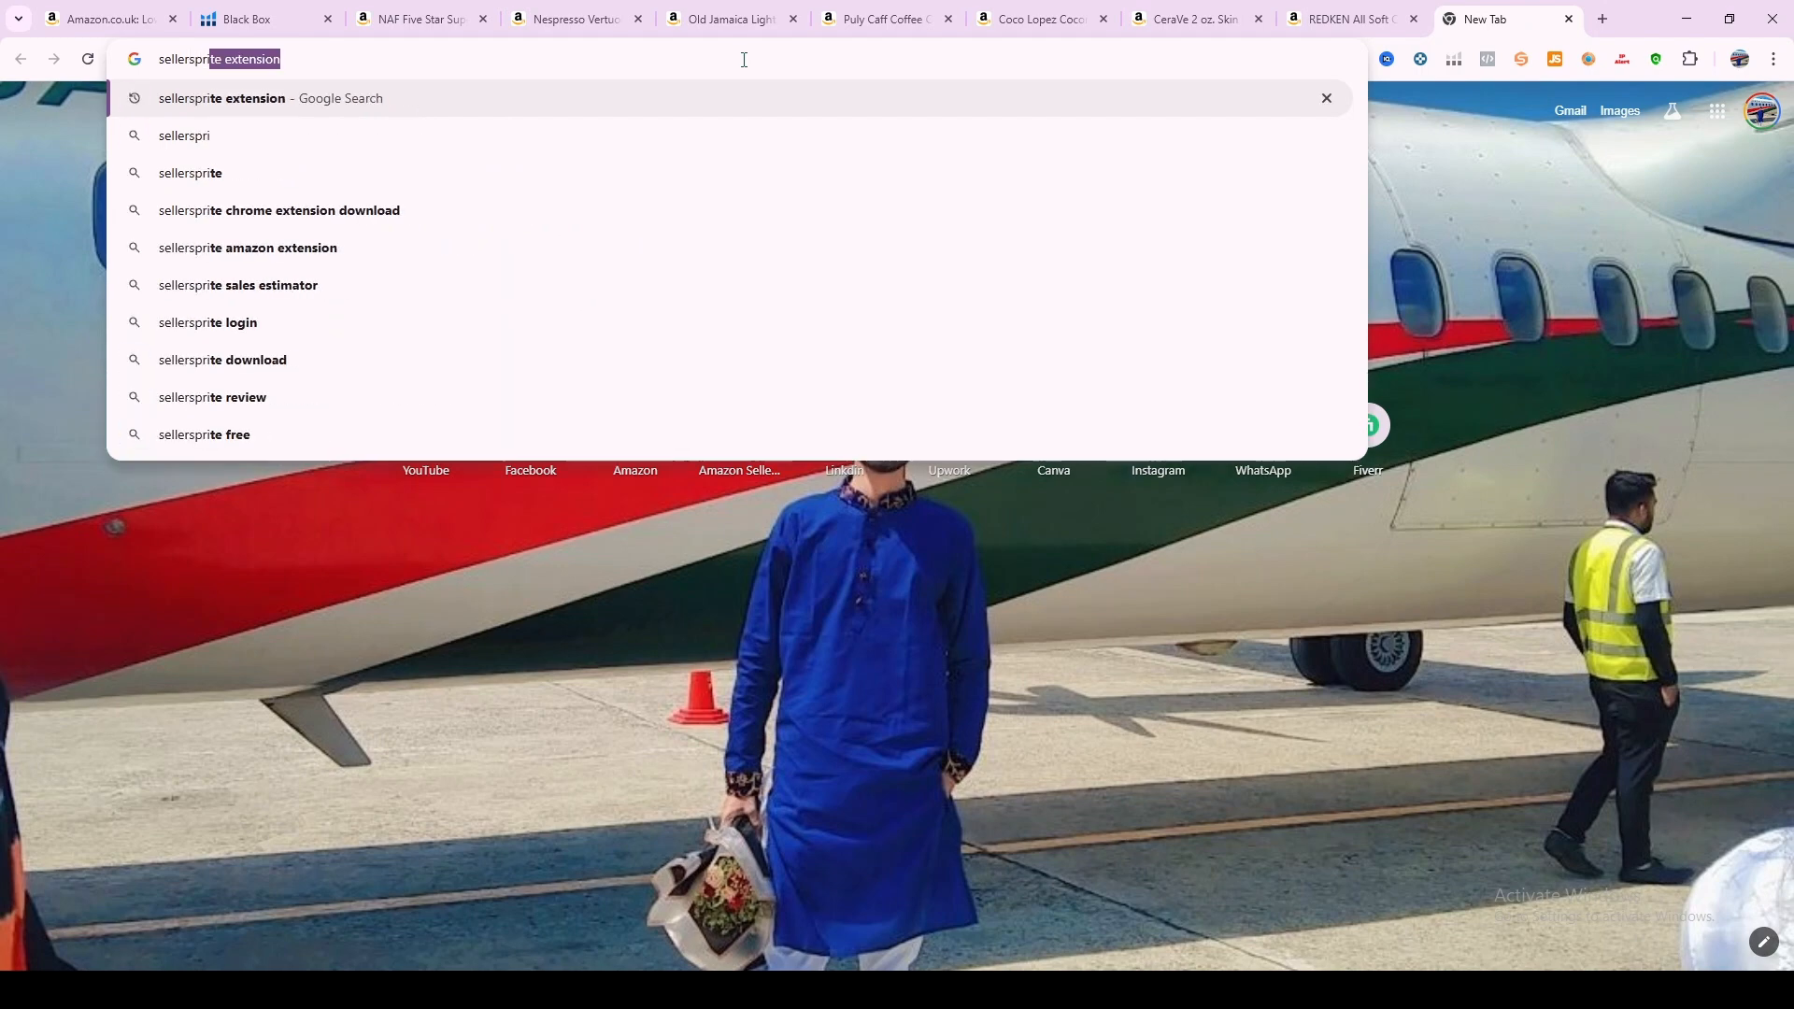
{"action": "left_click", "coordinate": [433, 209]}
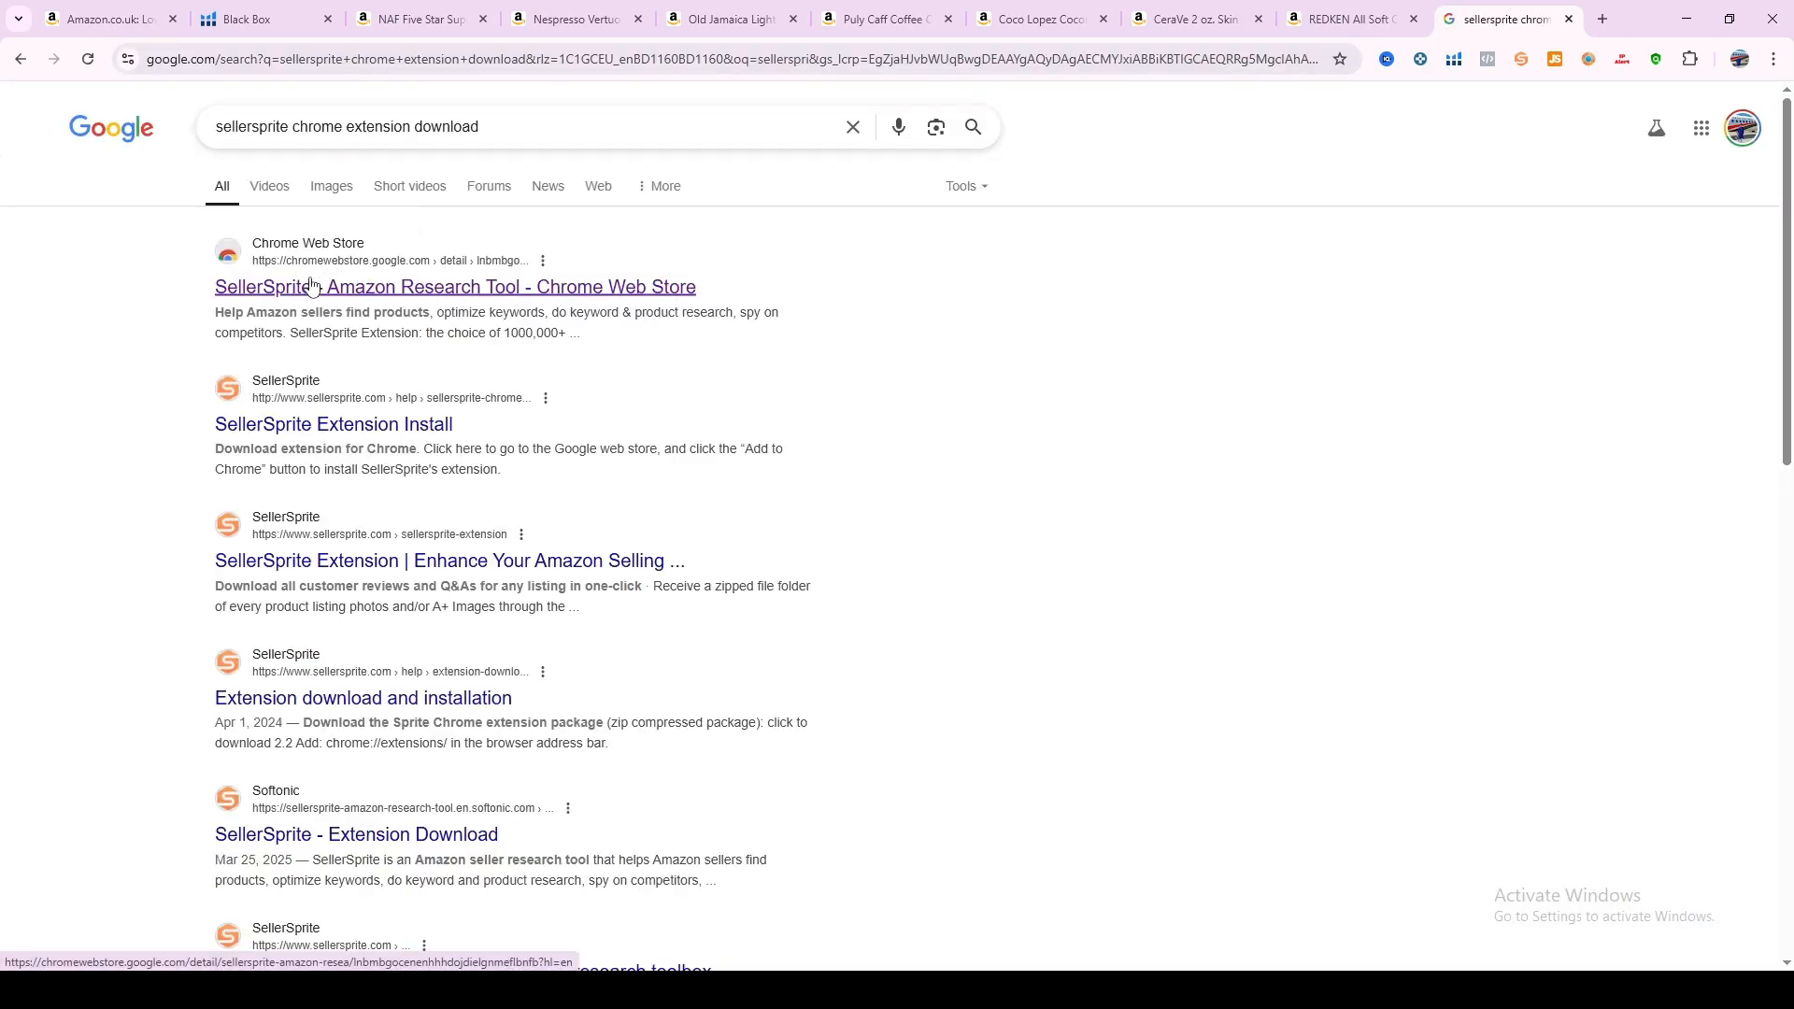
{"action": "left_click", "coordinate": [312, 285]}
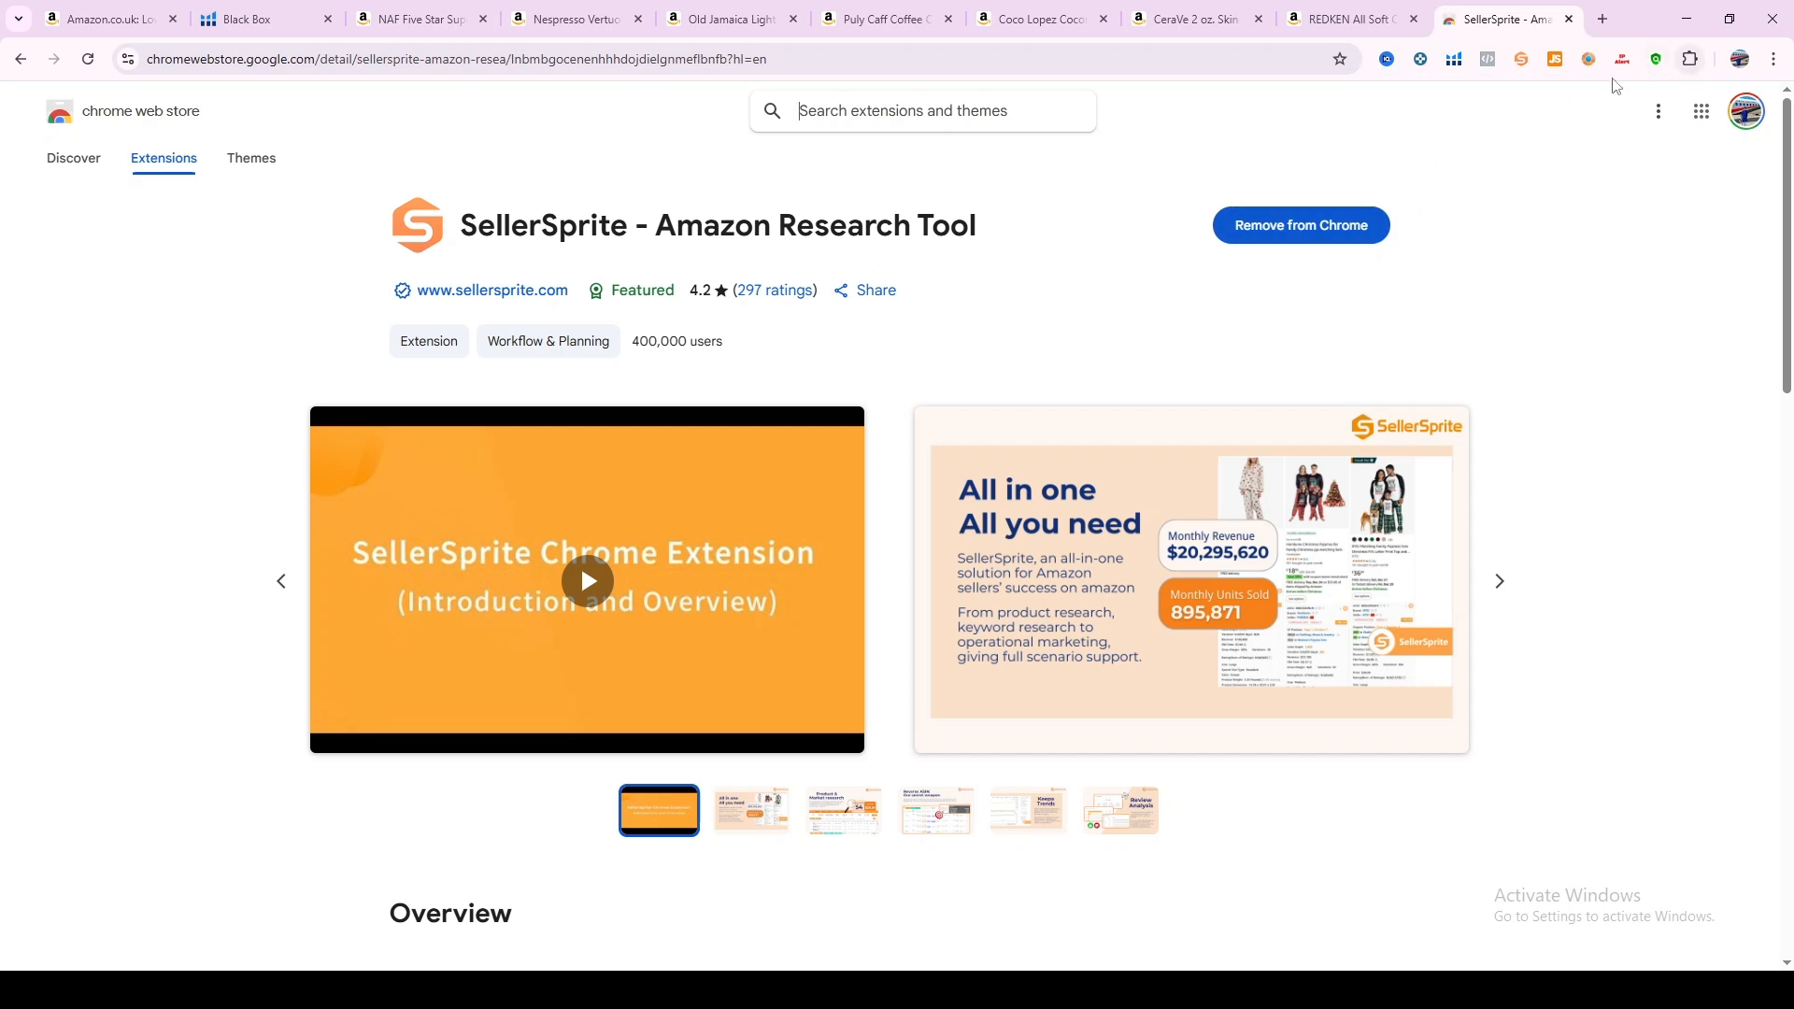
Check SellerSprite's pin setting in the browser's extension list and look briefly at the REDKEN listing.
{"action": "left_click", "coordinate": [1691, 59]}
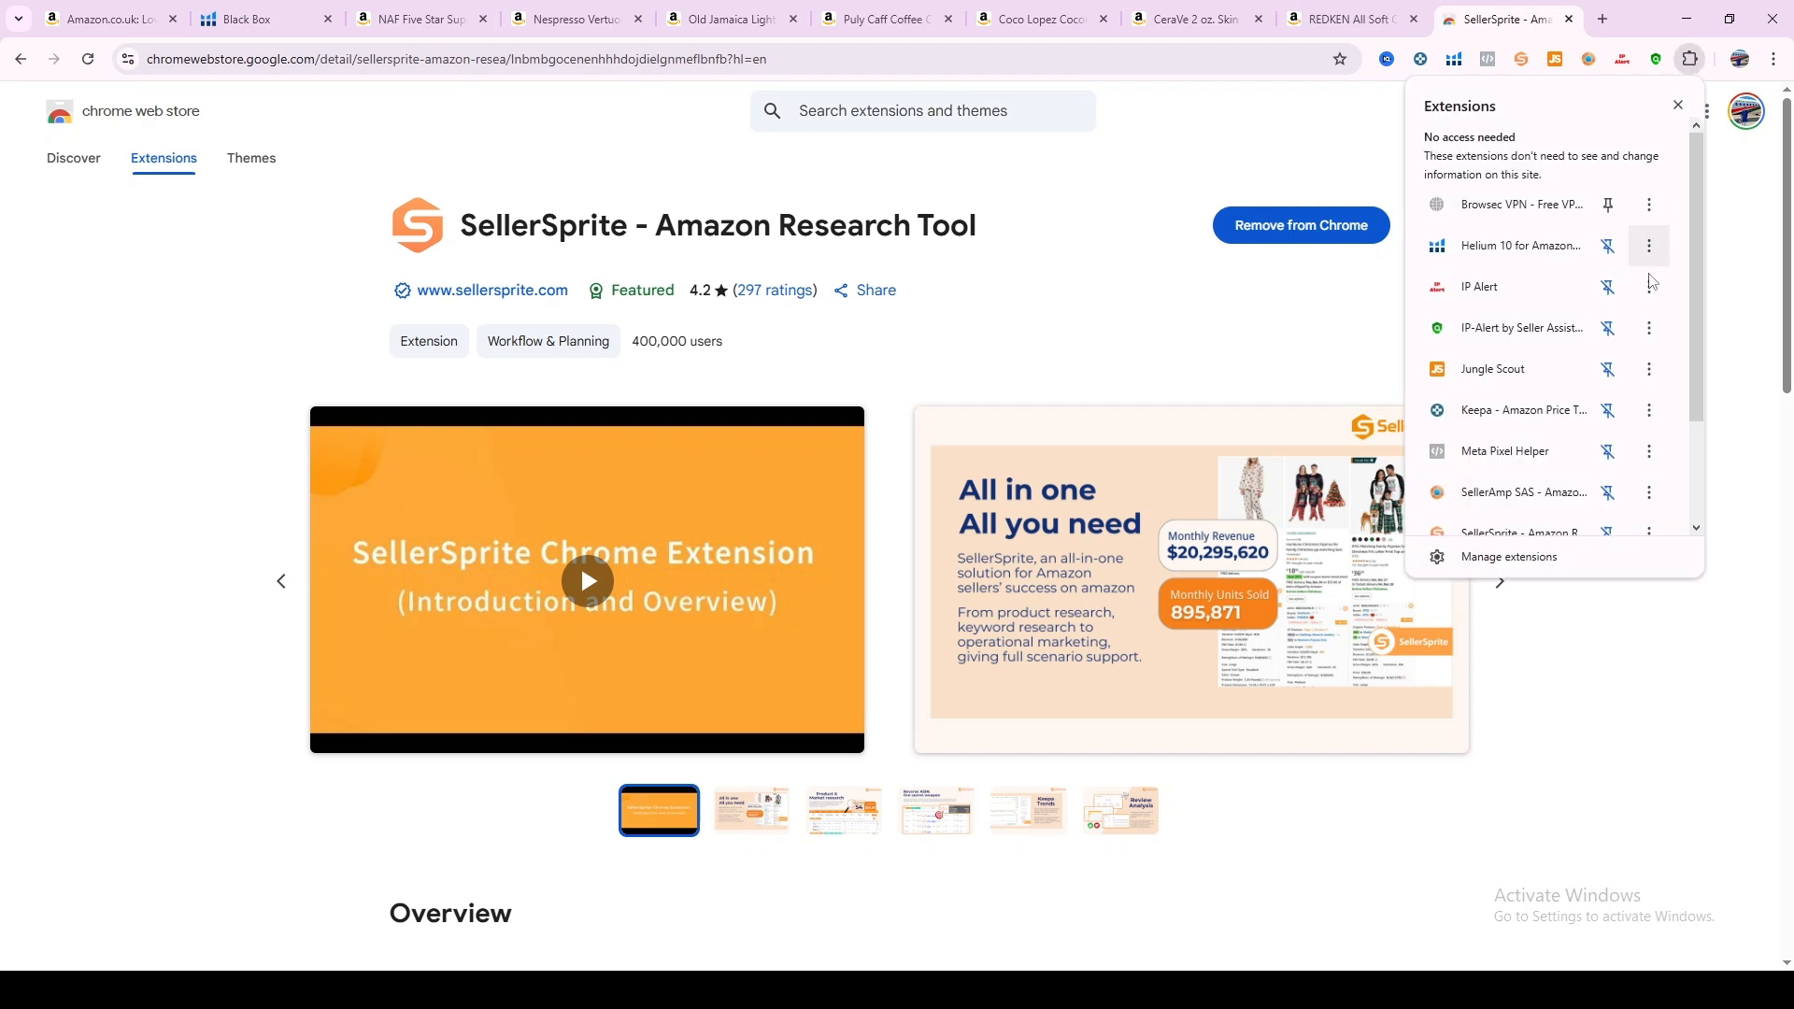
{"action": "scroll", "coordinate": [1600, 383], "scroll_direction": "down", "scroll_amount": 2}
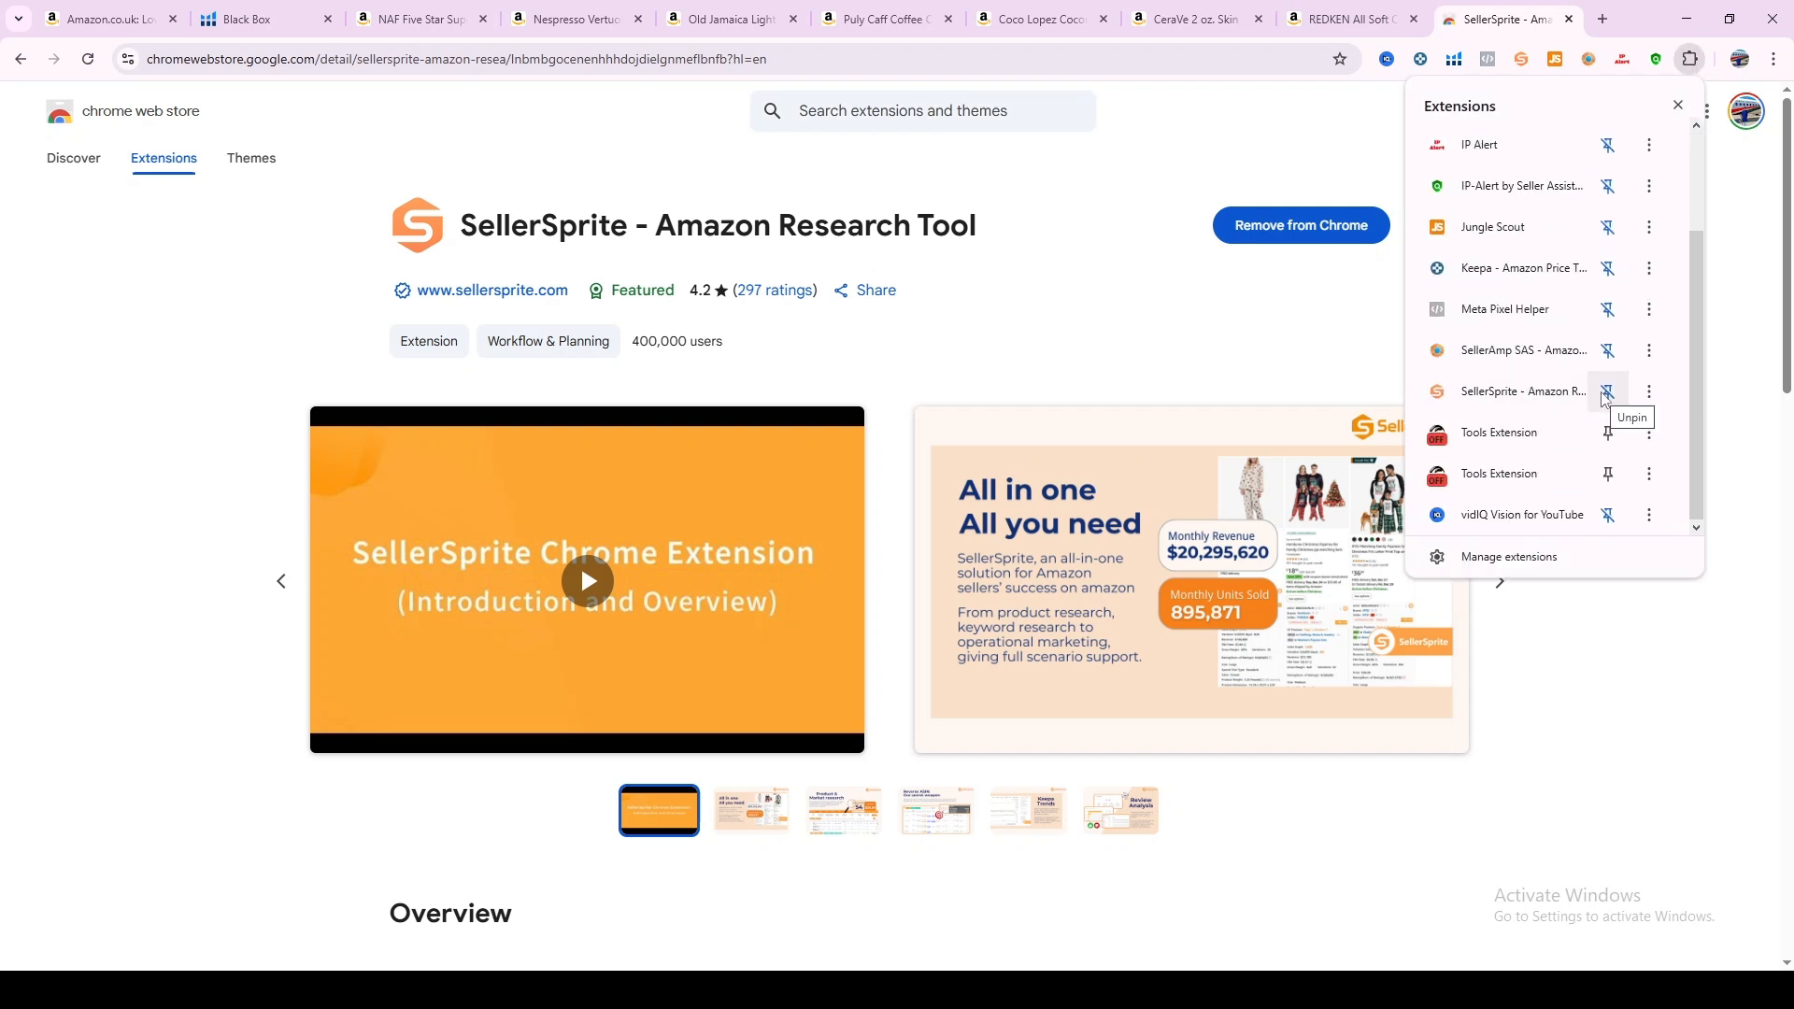
{"action": "left_click", "coordinate": [1351, 11]}
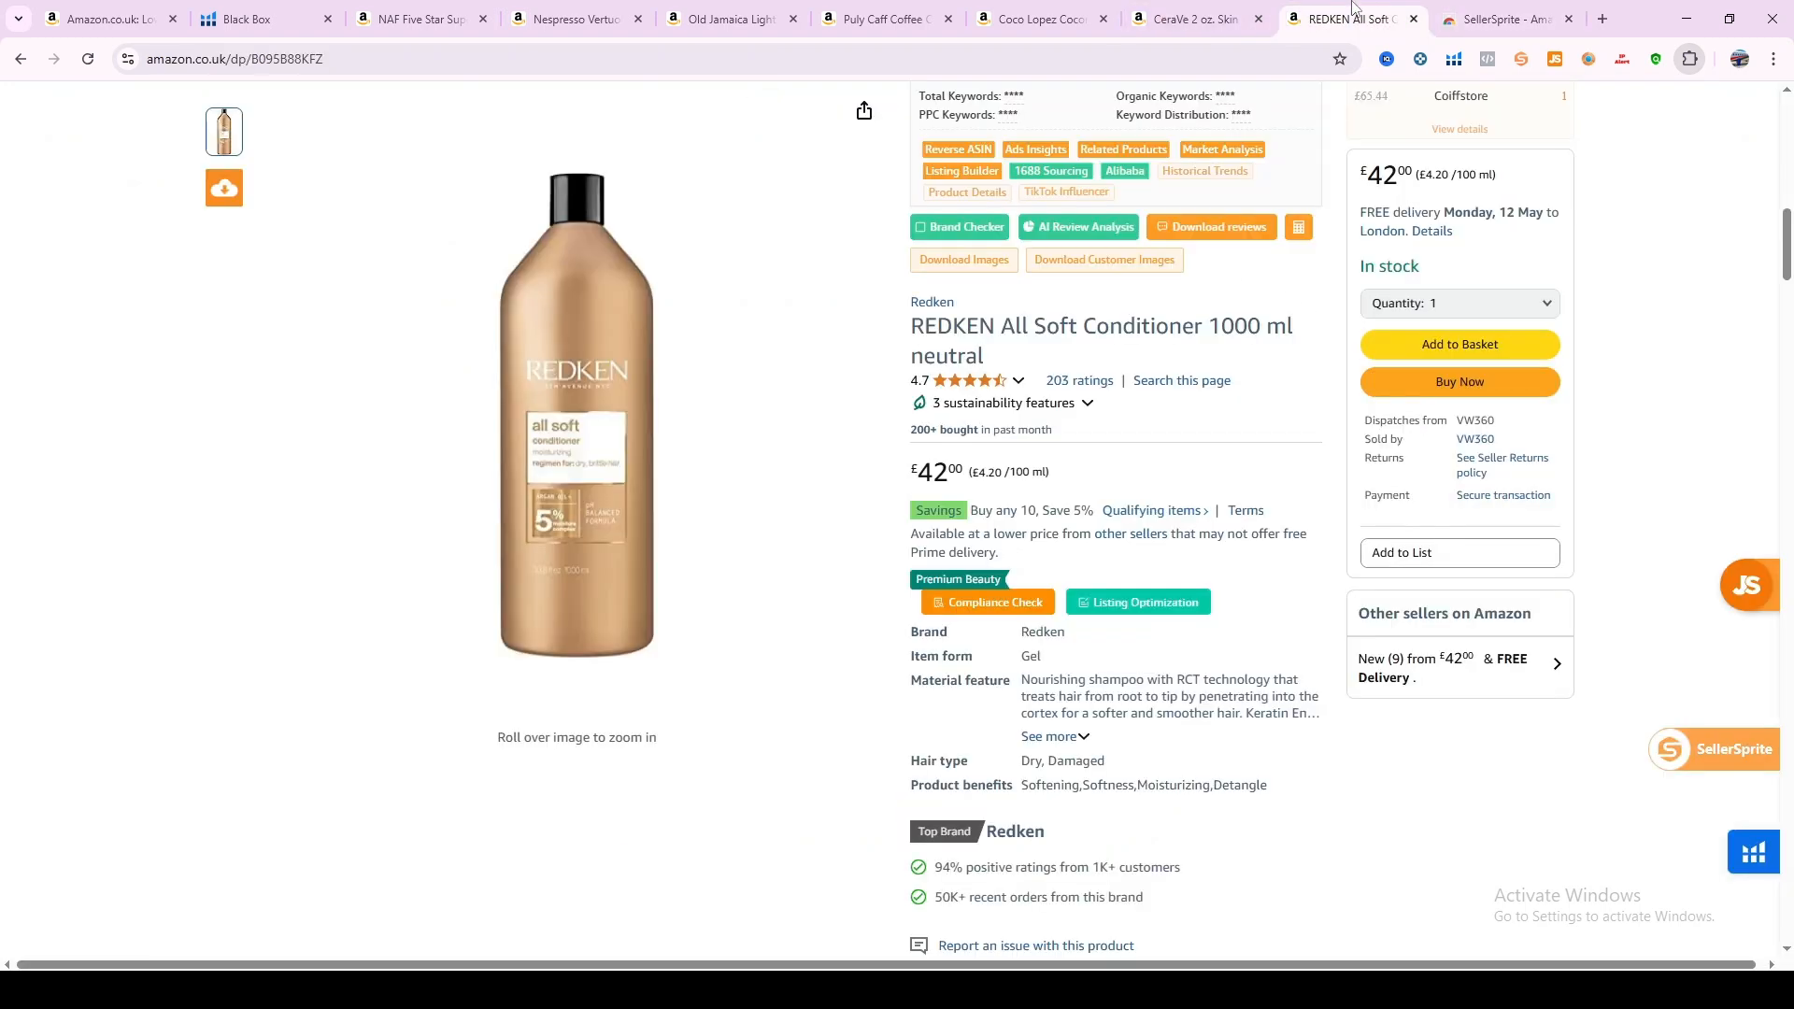
{"action": "left_click", "coordinate": [1542, 20]}
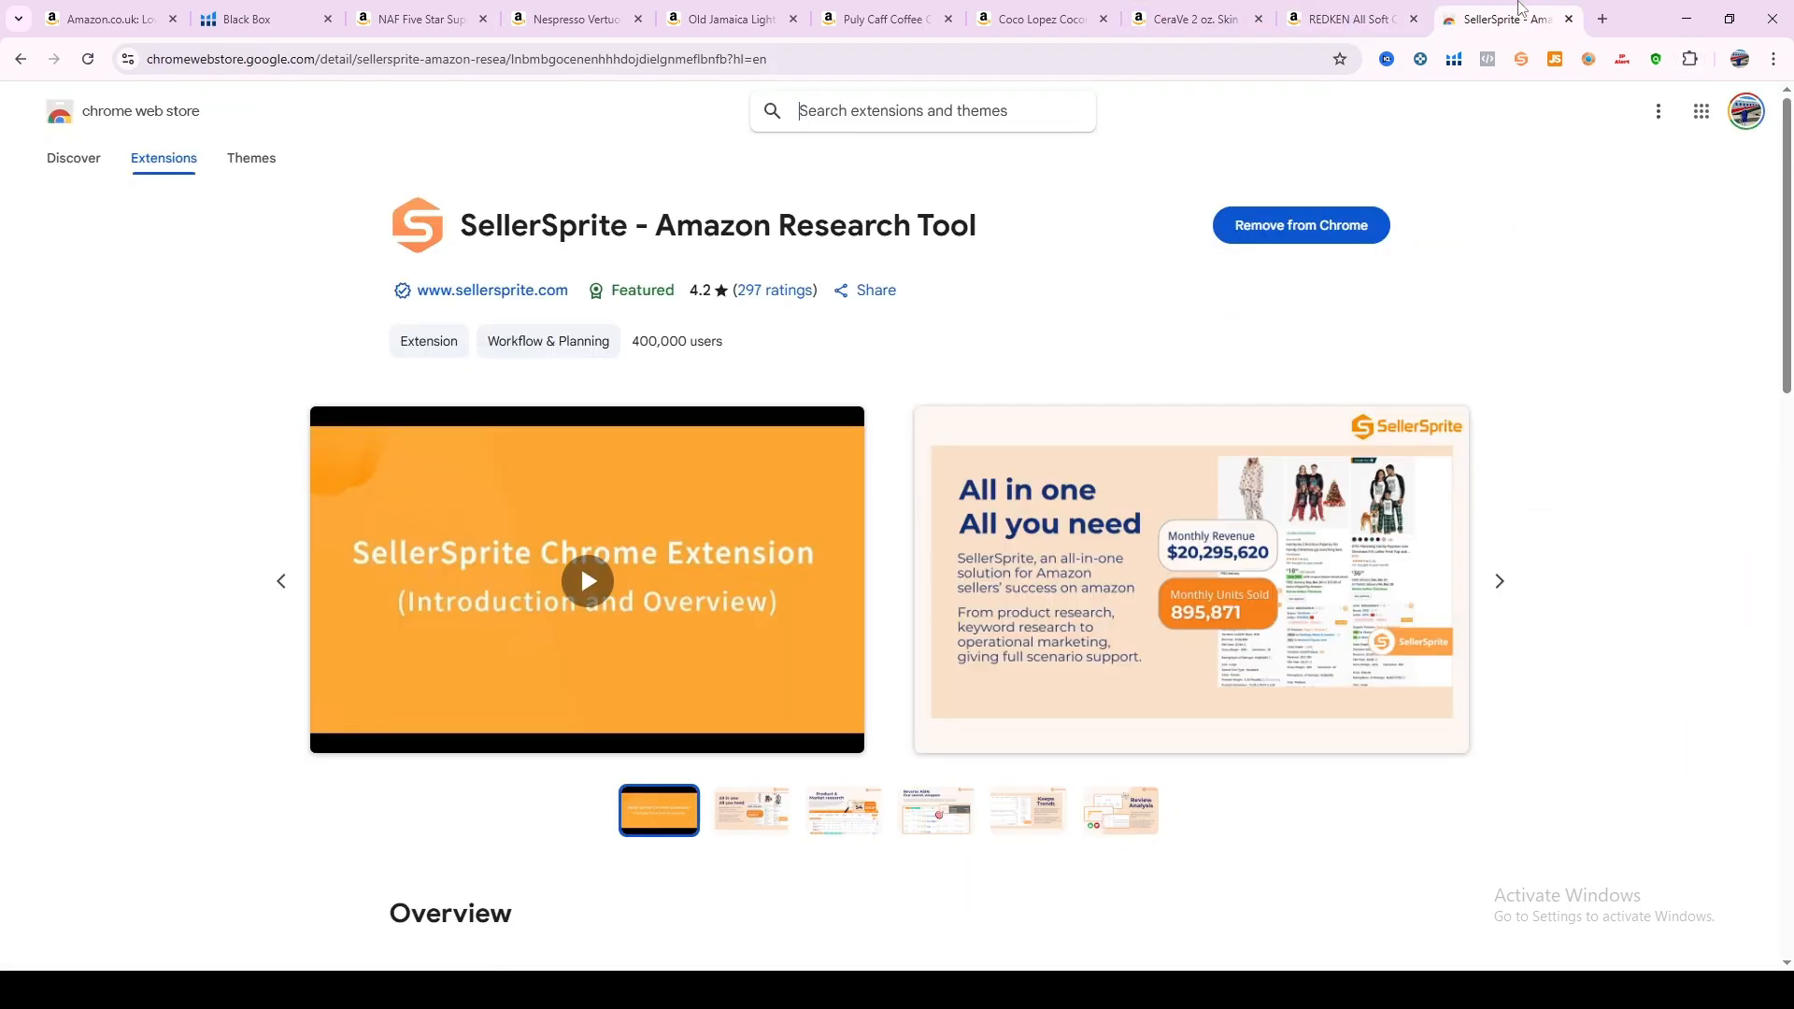
Close the SellerSprite store page and return to the Puly Caff listing.
{"action": "left_click", "coordinate": [1567, 21]}
{"action": "left_click", "coordinate": [926, 14]}
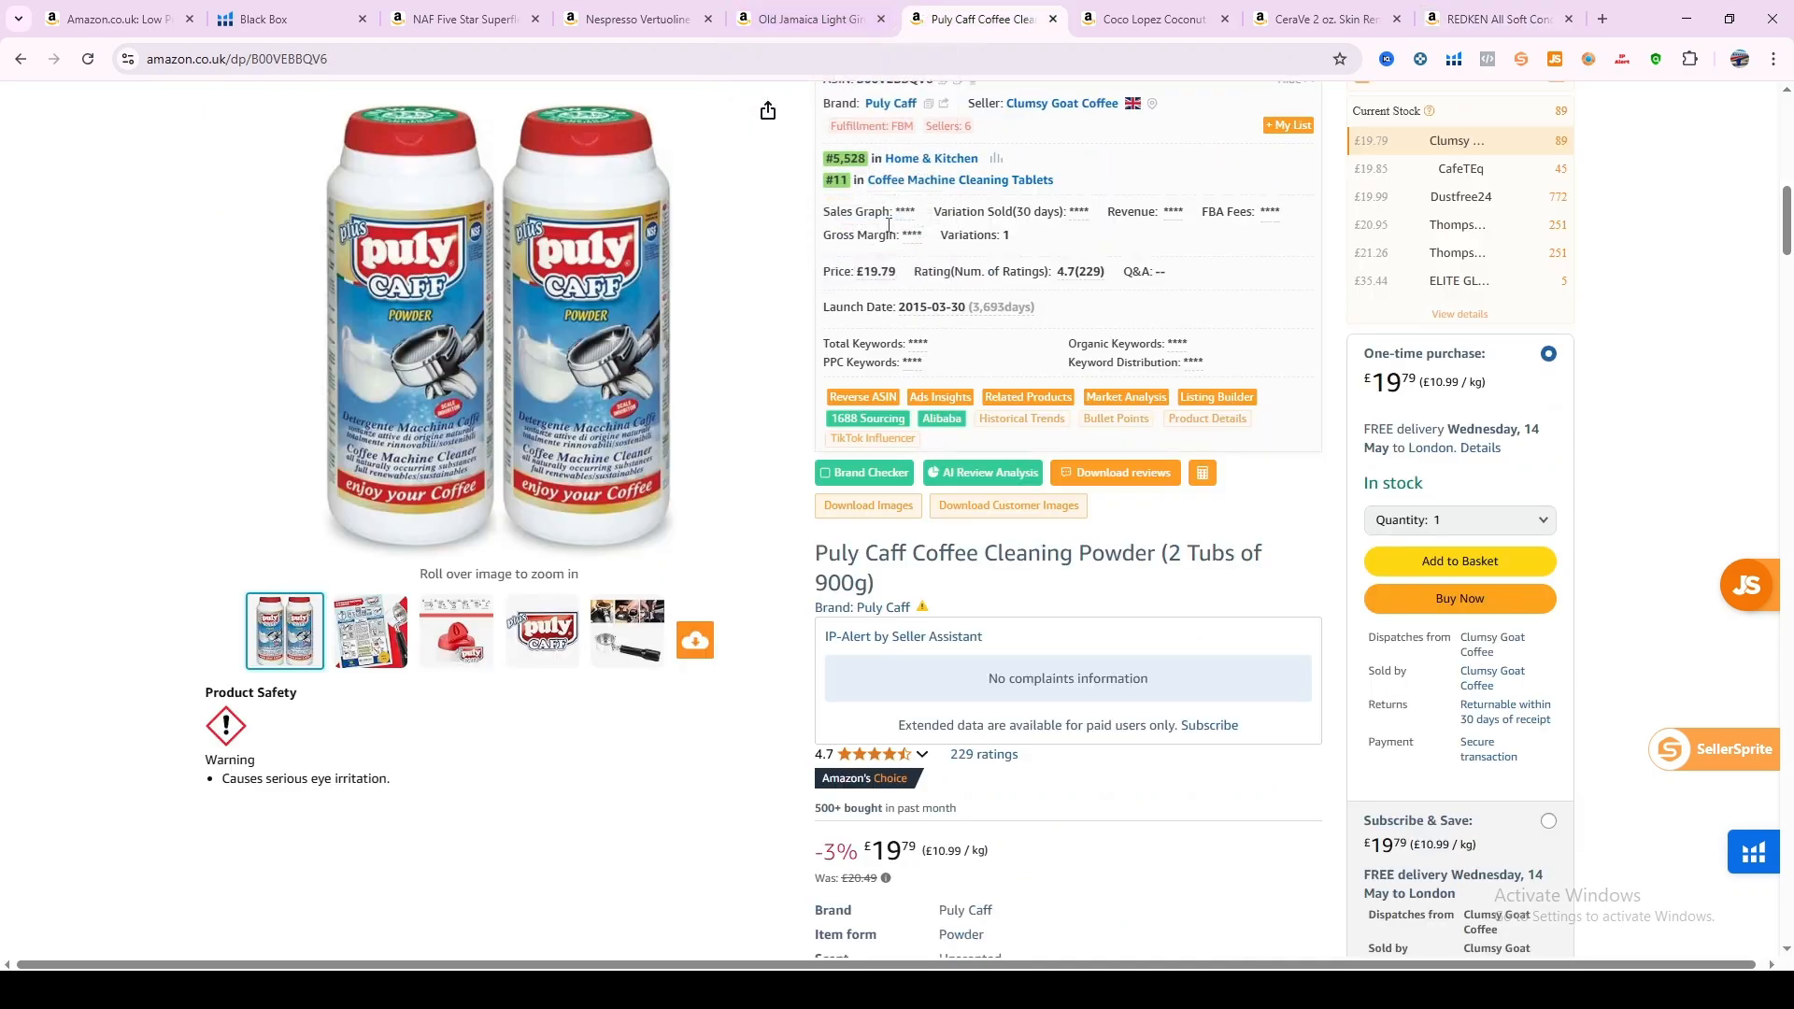
Open the other sellers' offers on the Puly Caff listing, filter them by Prime delivery, and close the offers.
{"action": "scroll", "coordinate": [990, 410], "scroll_direction": "up", "scroll_amount": 5}
{"action": "scroll", "coordinate": [994, 409], "scroll_direction": "down", "scroll_amount": 9}
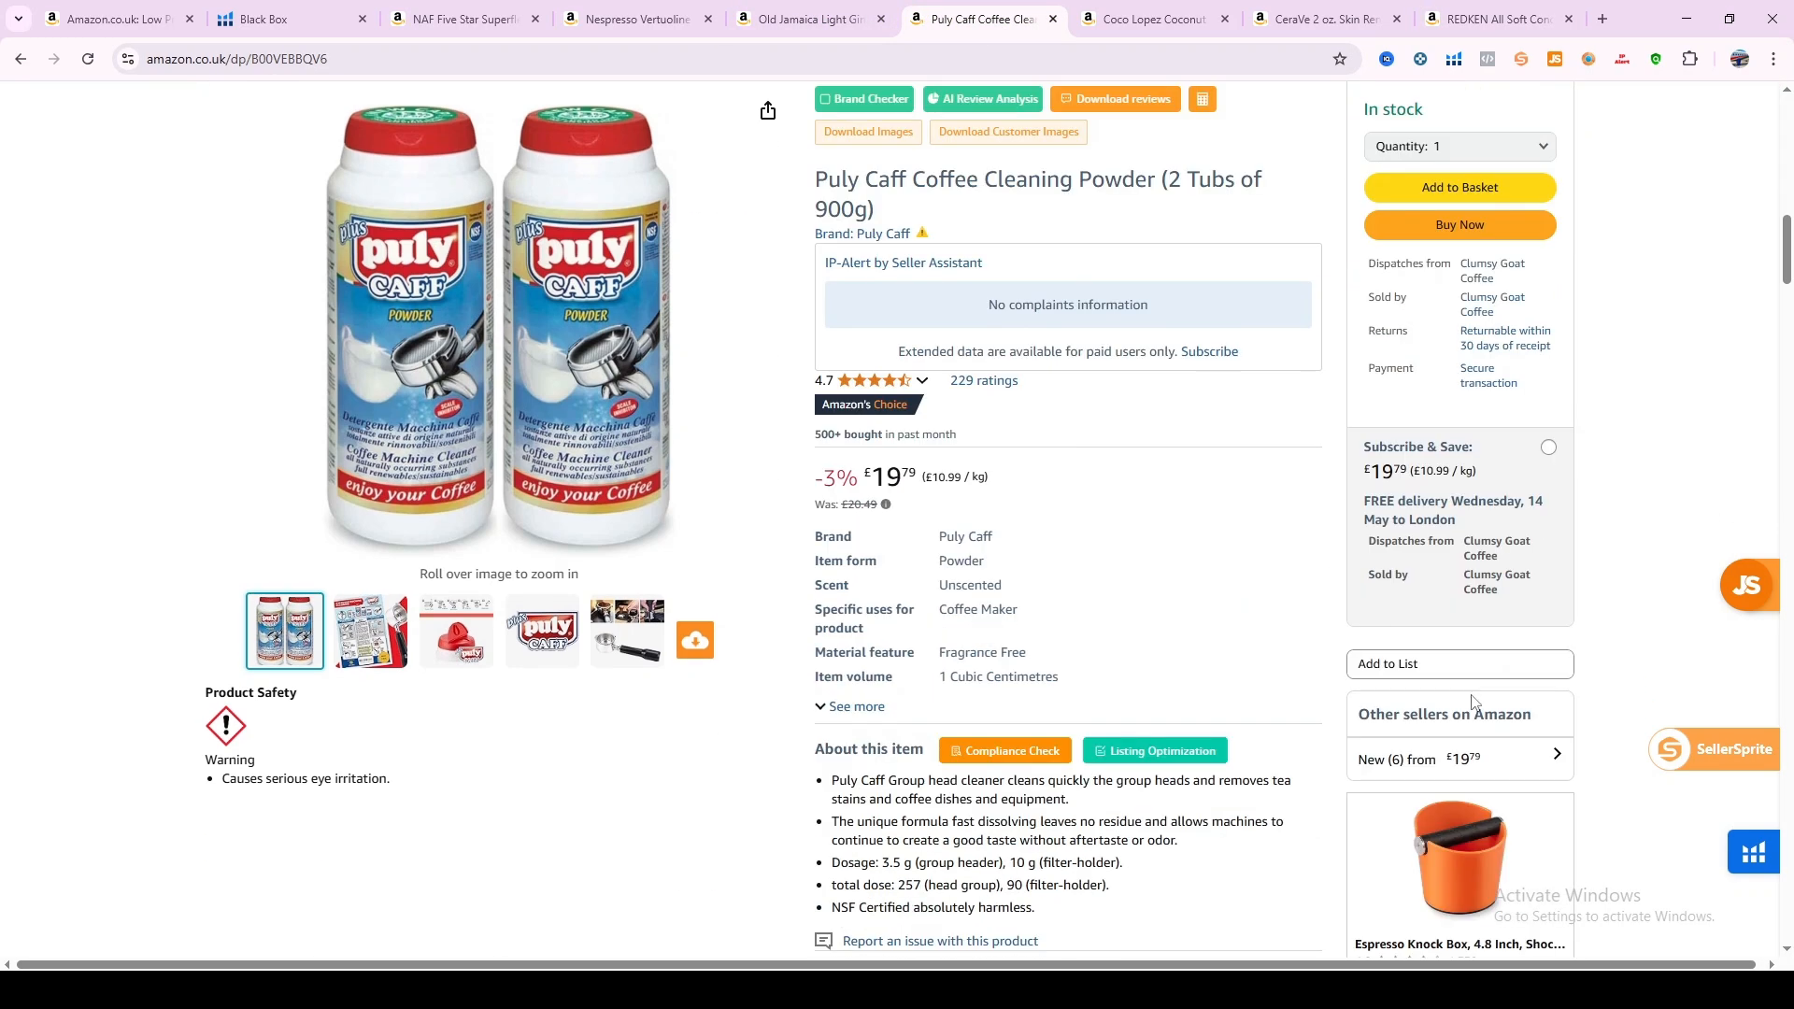
{"action": "scroll", "coordinate": [1473, 701], "scroll_direction": "down", "scroll_amount": 2}
{"action": "left_click", "coordinate": [1457, 575]}
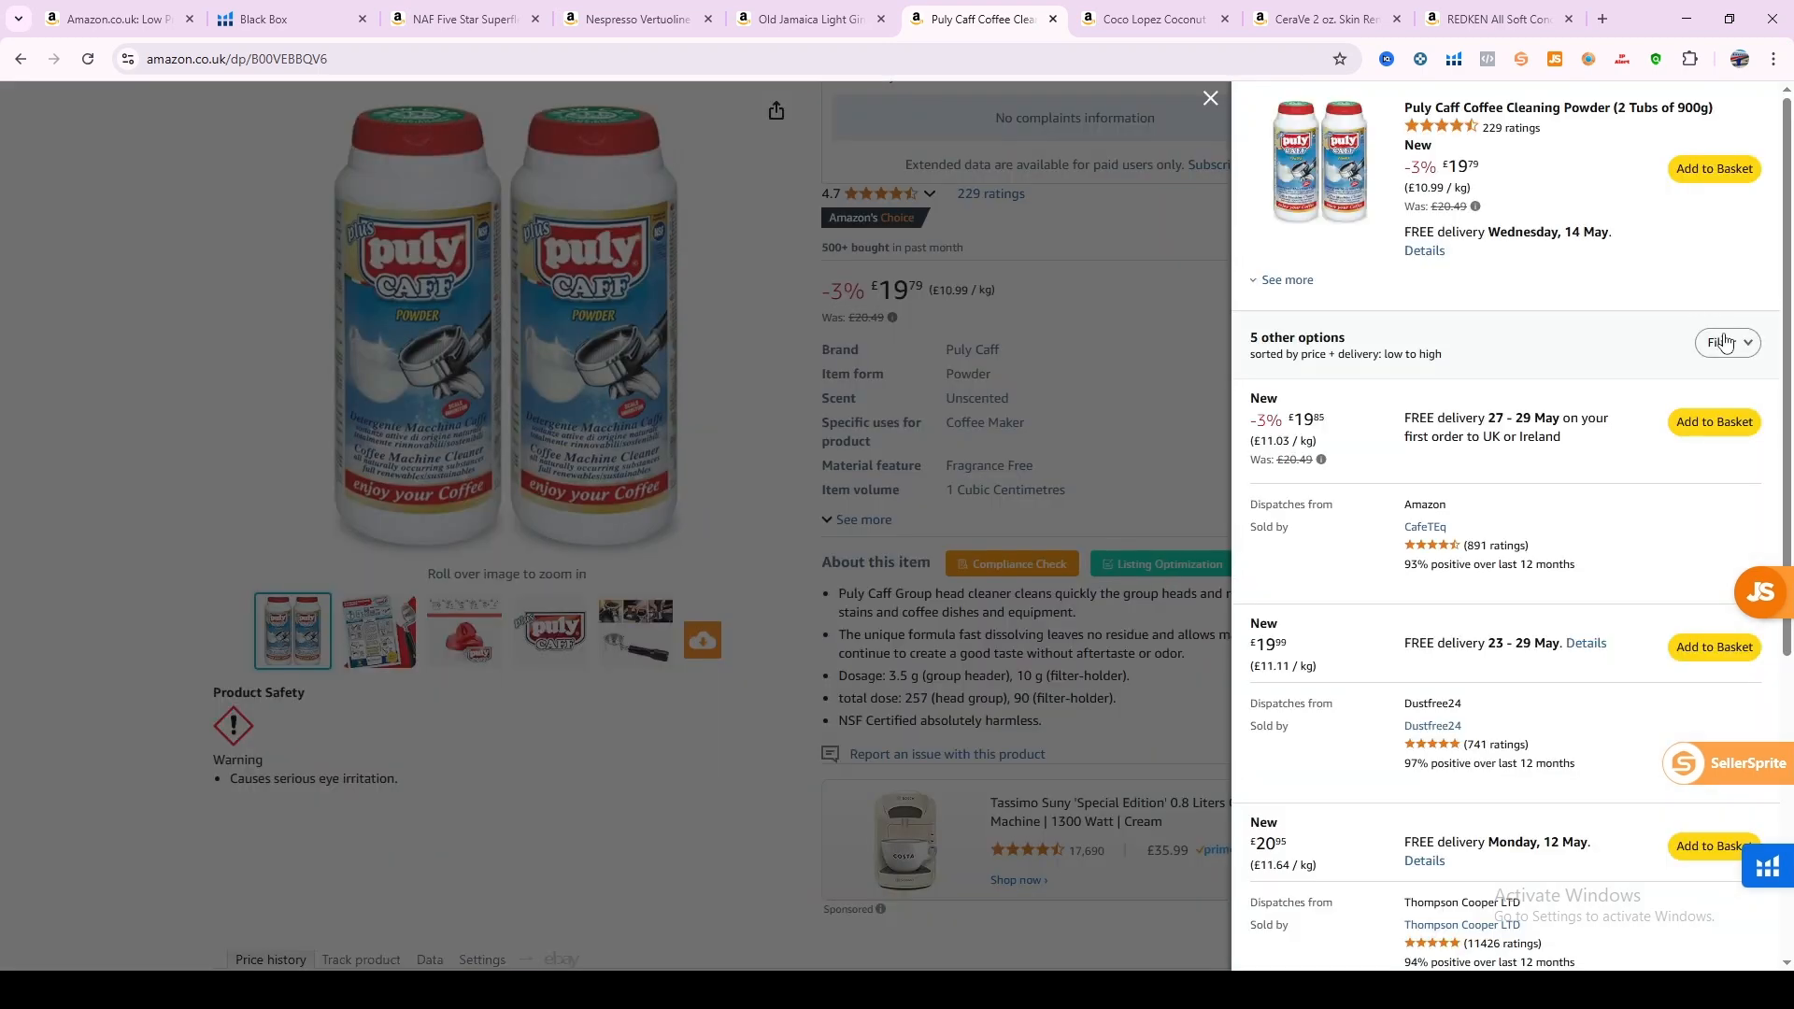
{"action": "left_click", "coordinate": [1724, 342]}
{"action": "left_click", "coordinate": [1731, 450]}
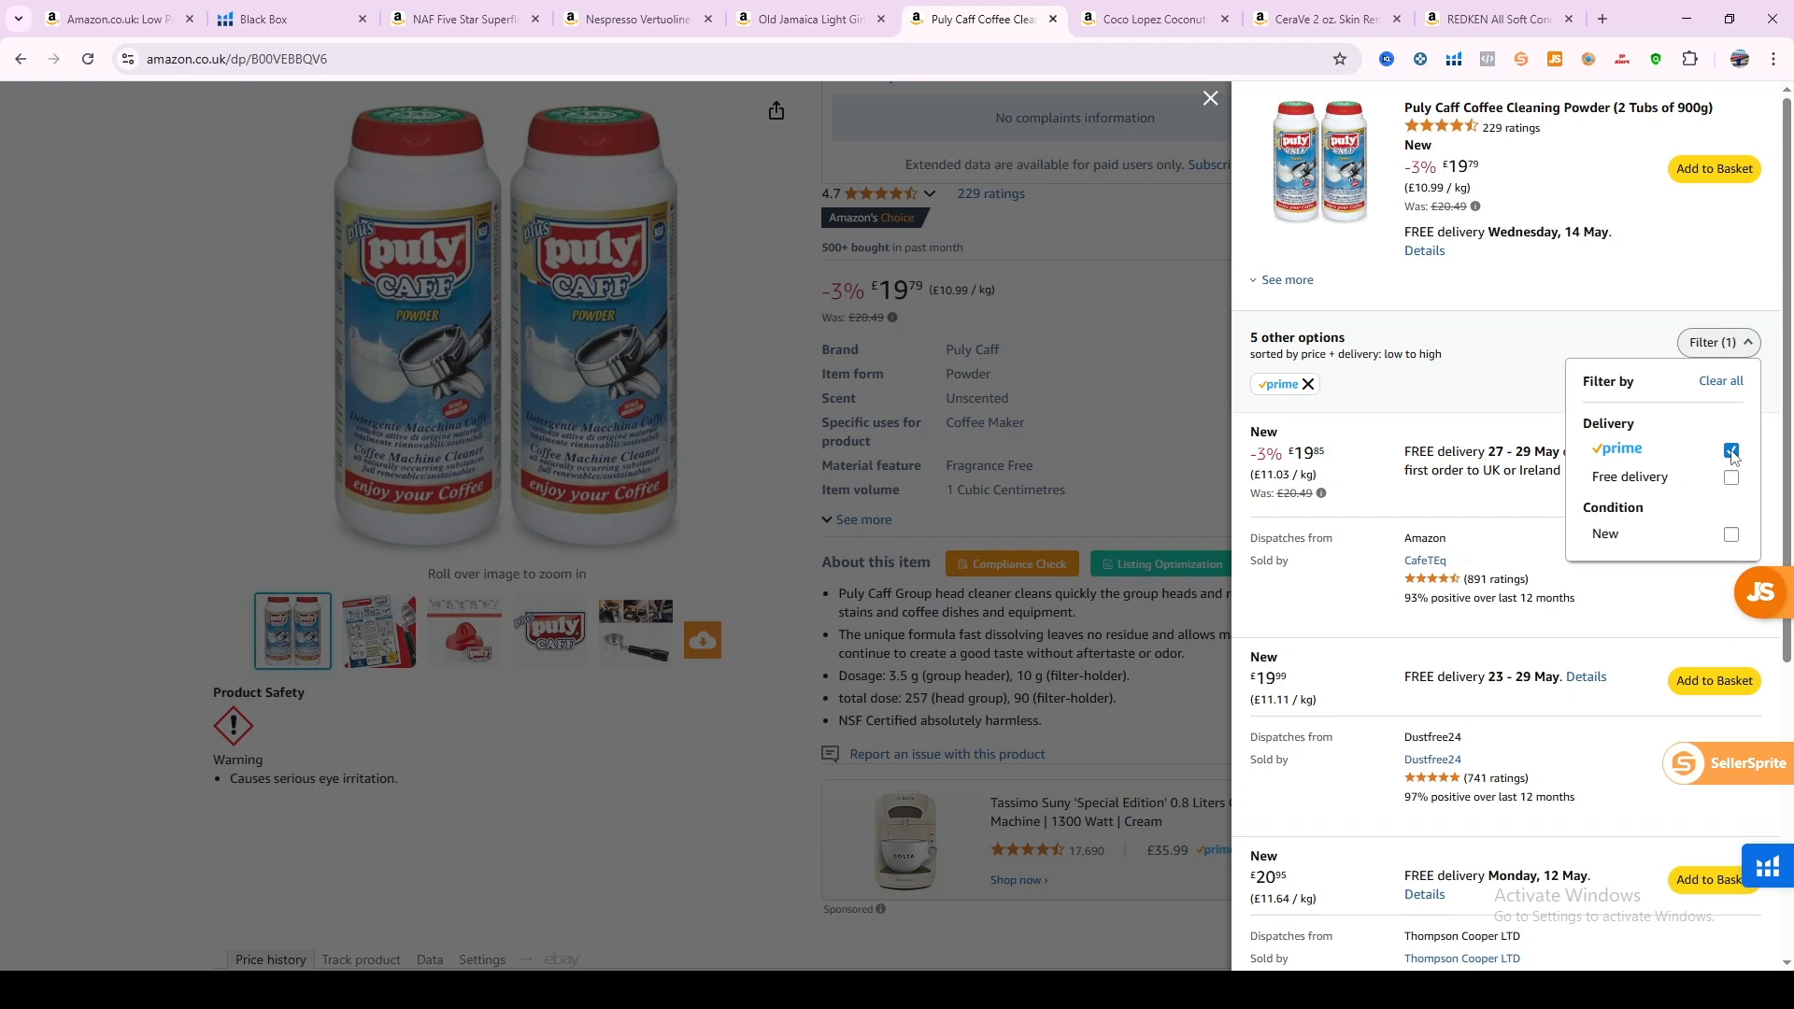
{"action": "left_click", "coordinate": [1557, 371]}
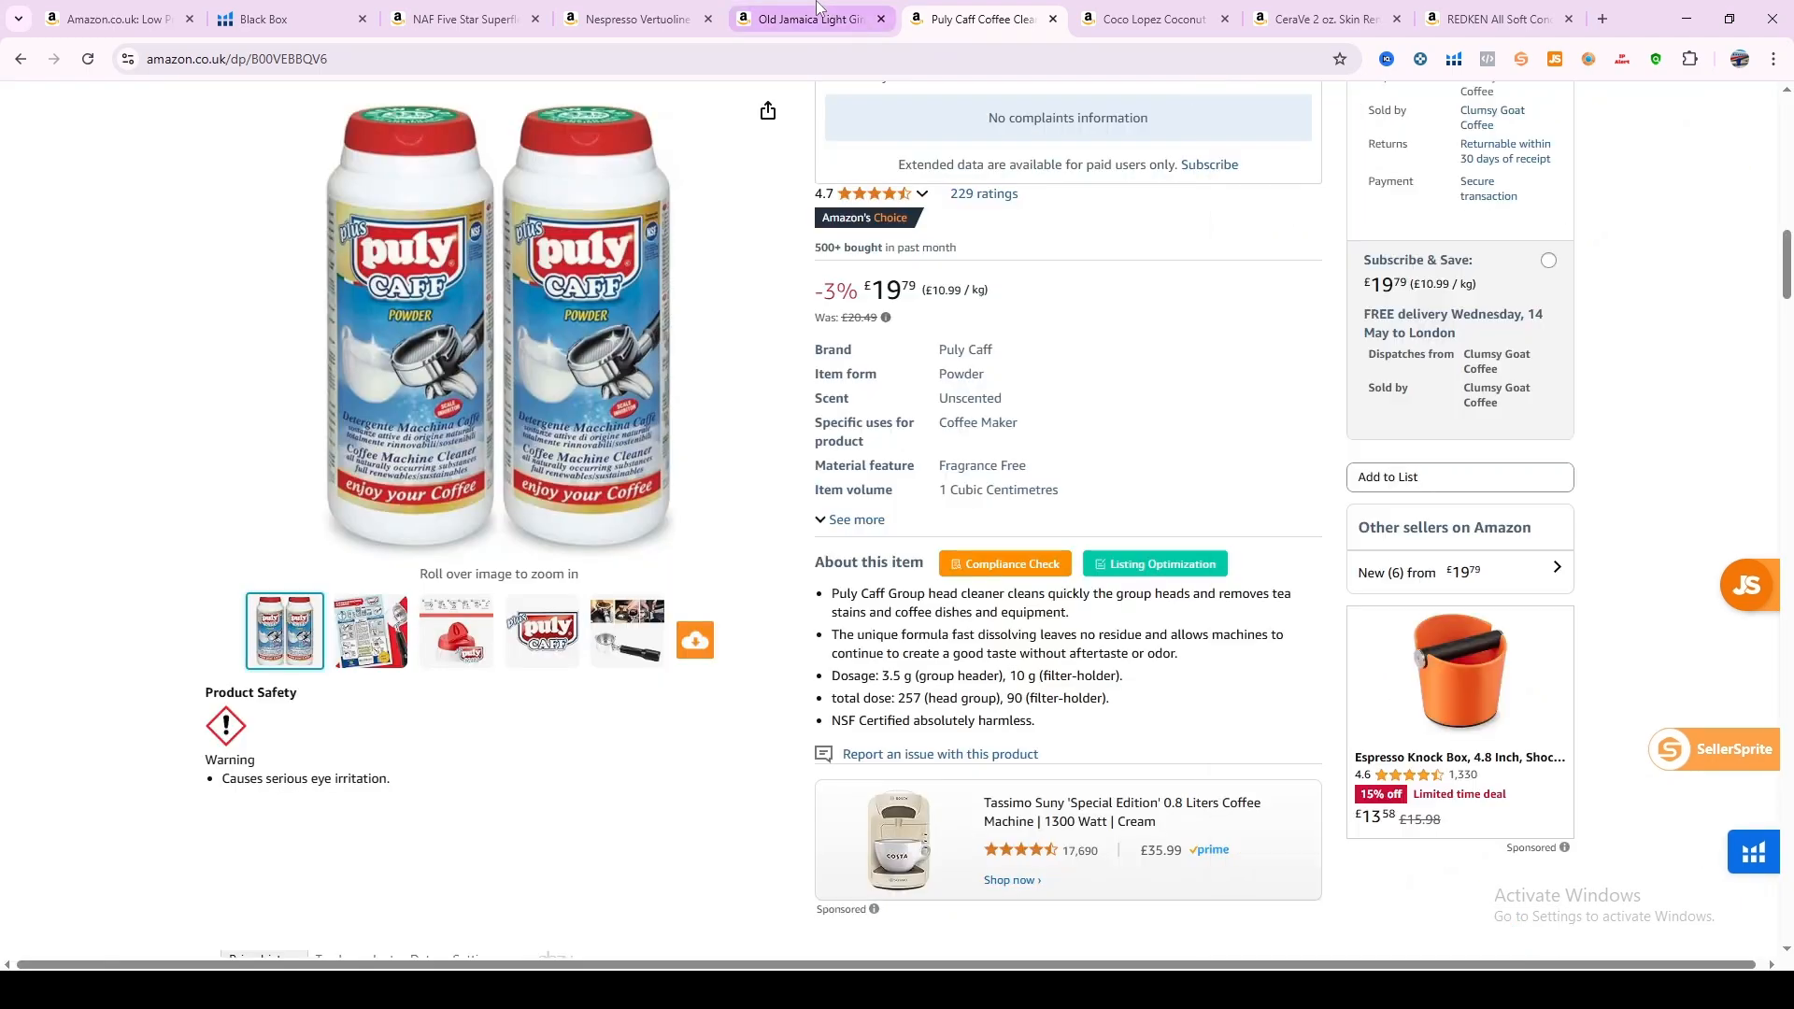
On the Old Jamaica ginger beer listing, dismiss the IP Alert, review the other sellers' offers, and check the Keepa price history.
{"action": "left_click", "coordinate": [815, 9]}
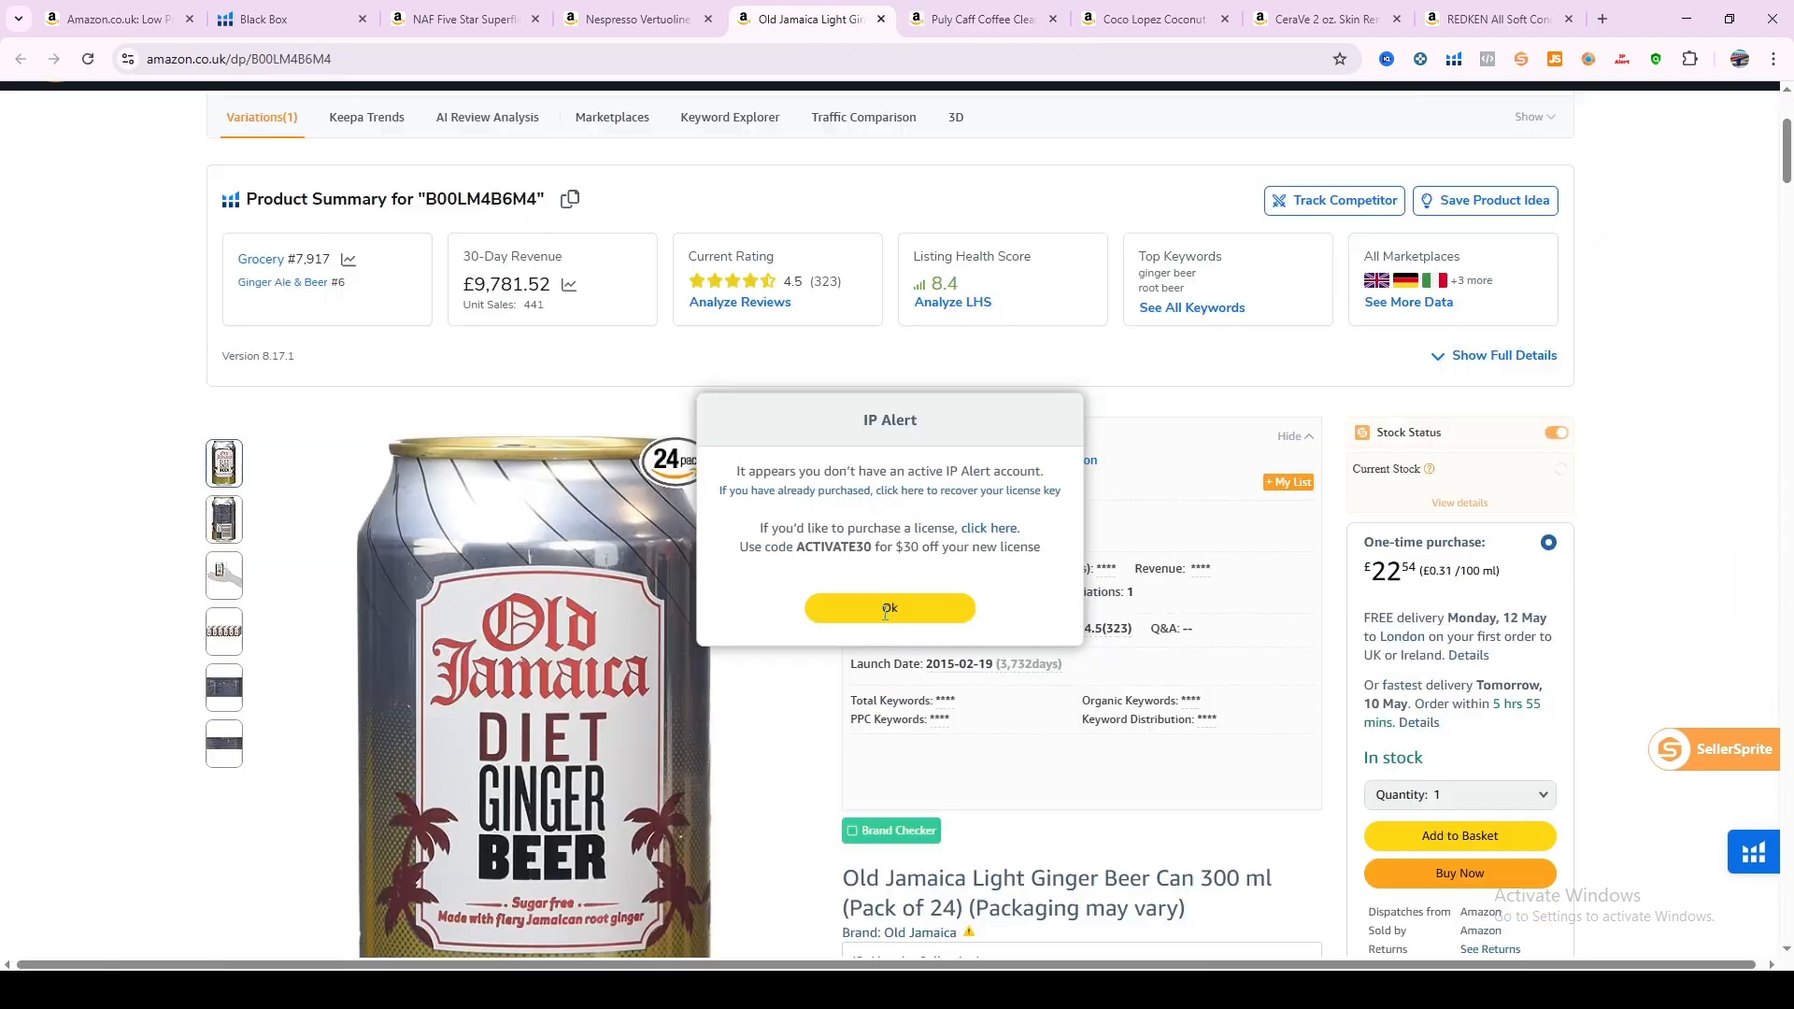
{"action": "left_click", "coordinate": [884, 608]}
{"action": "scroll", "coordinate": [899, 617], "scroll_direction": "down", "scroll_amount": 3}
{"action": "scroll", "coordinate": [899, 616], "scroll_direction": "down", "scroll_amount": 5}
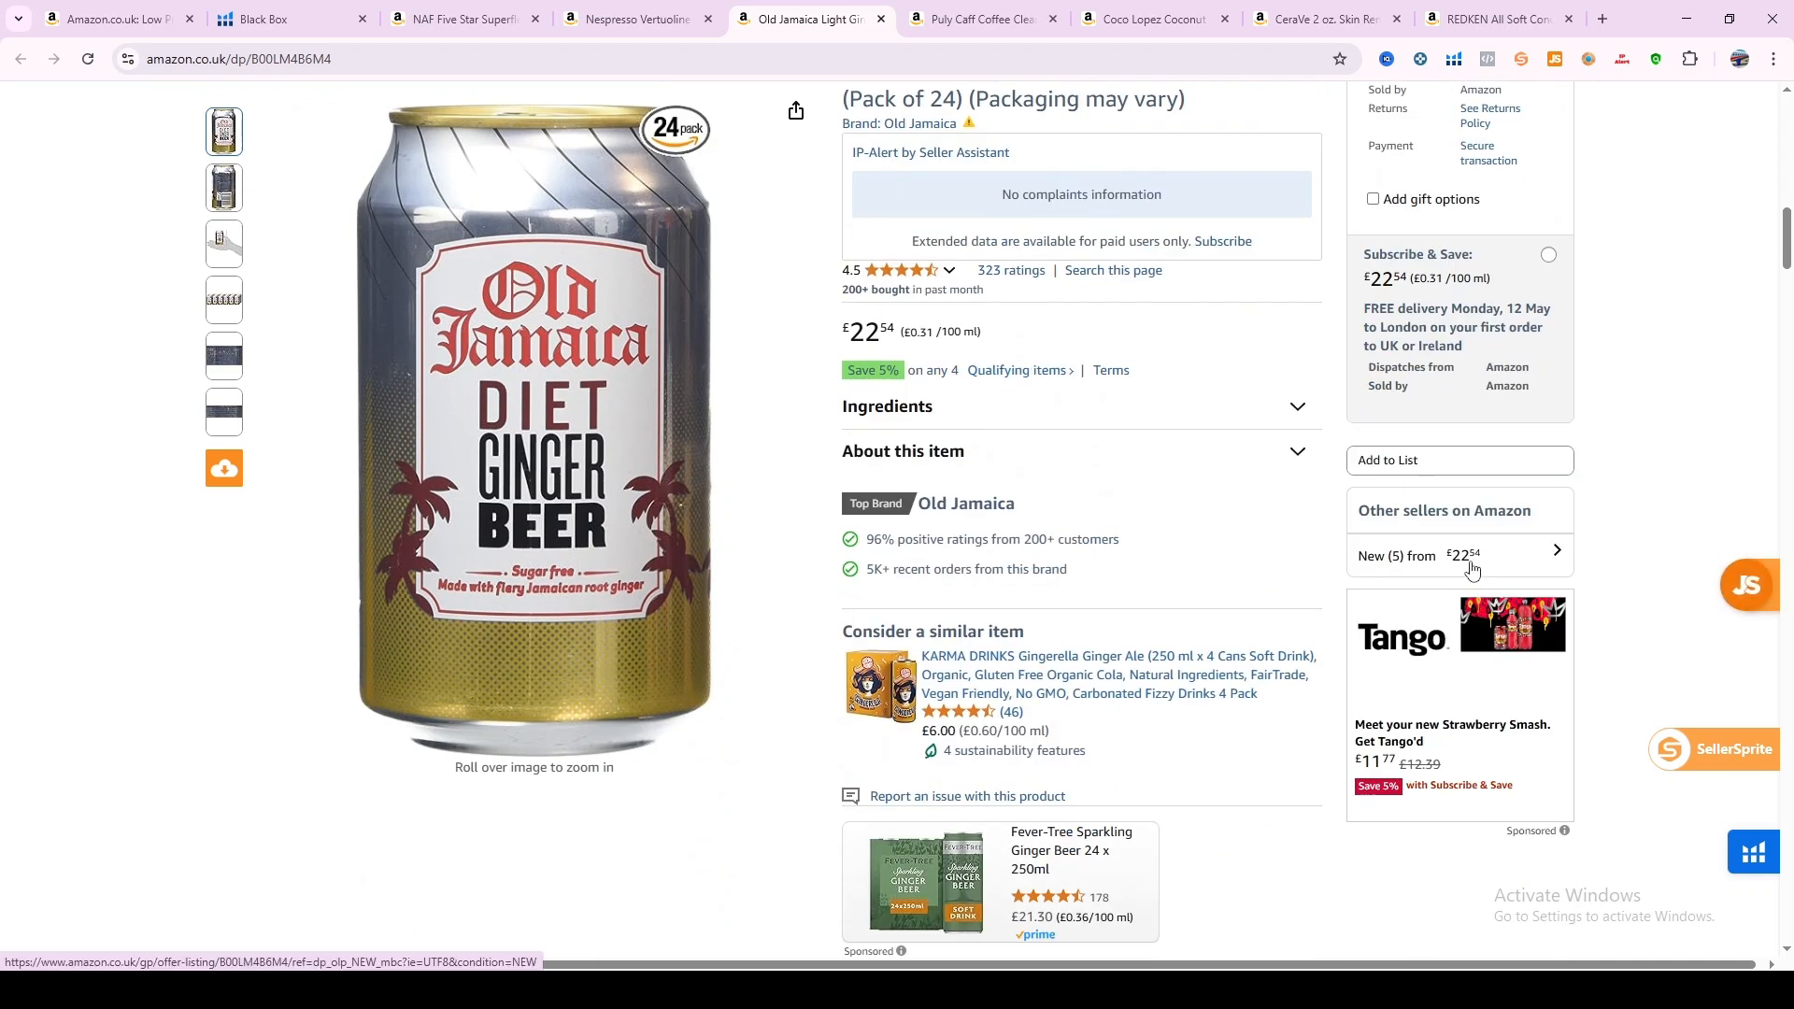
{"action": "left_click", "coordinate": [1472, 561]}
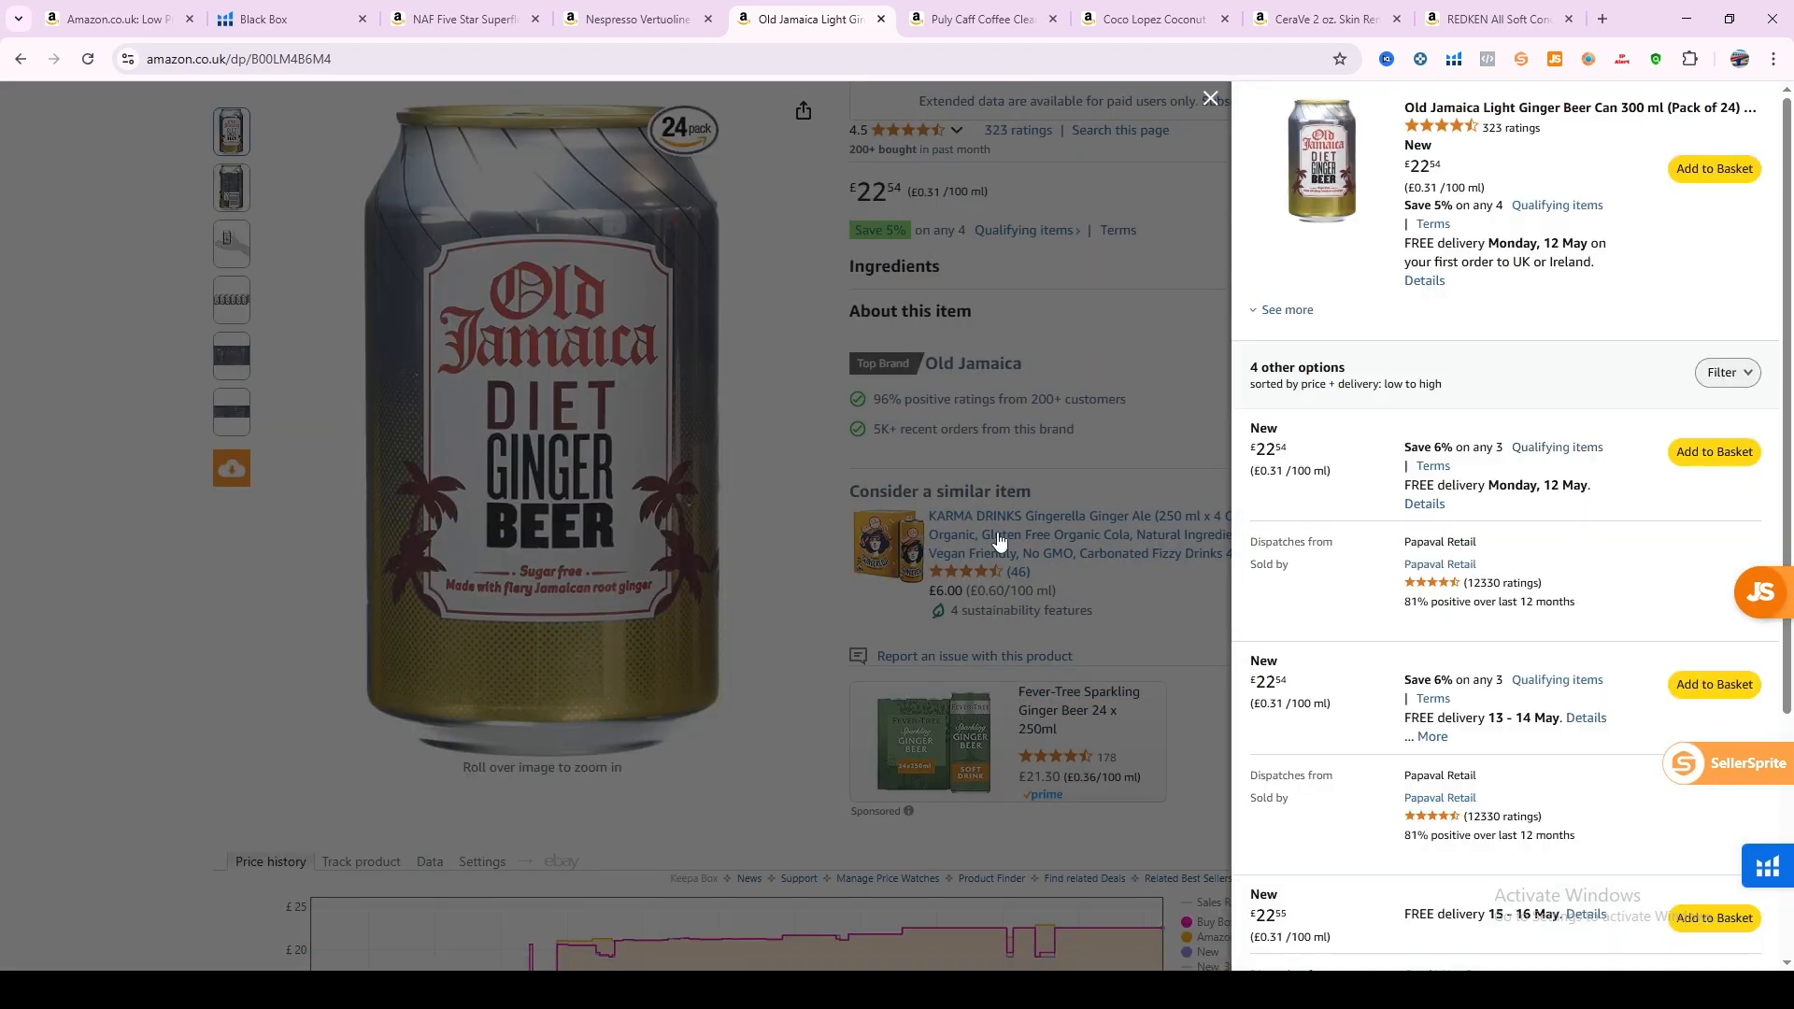
{"action": "left_click", "coordinate": [1210, 97]}
{"action": "scroll", "coordinate": [1138, 397], "scroll_direction": "down", "scroll_amount": 4}
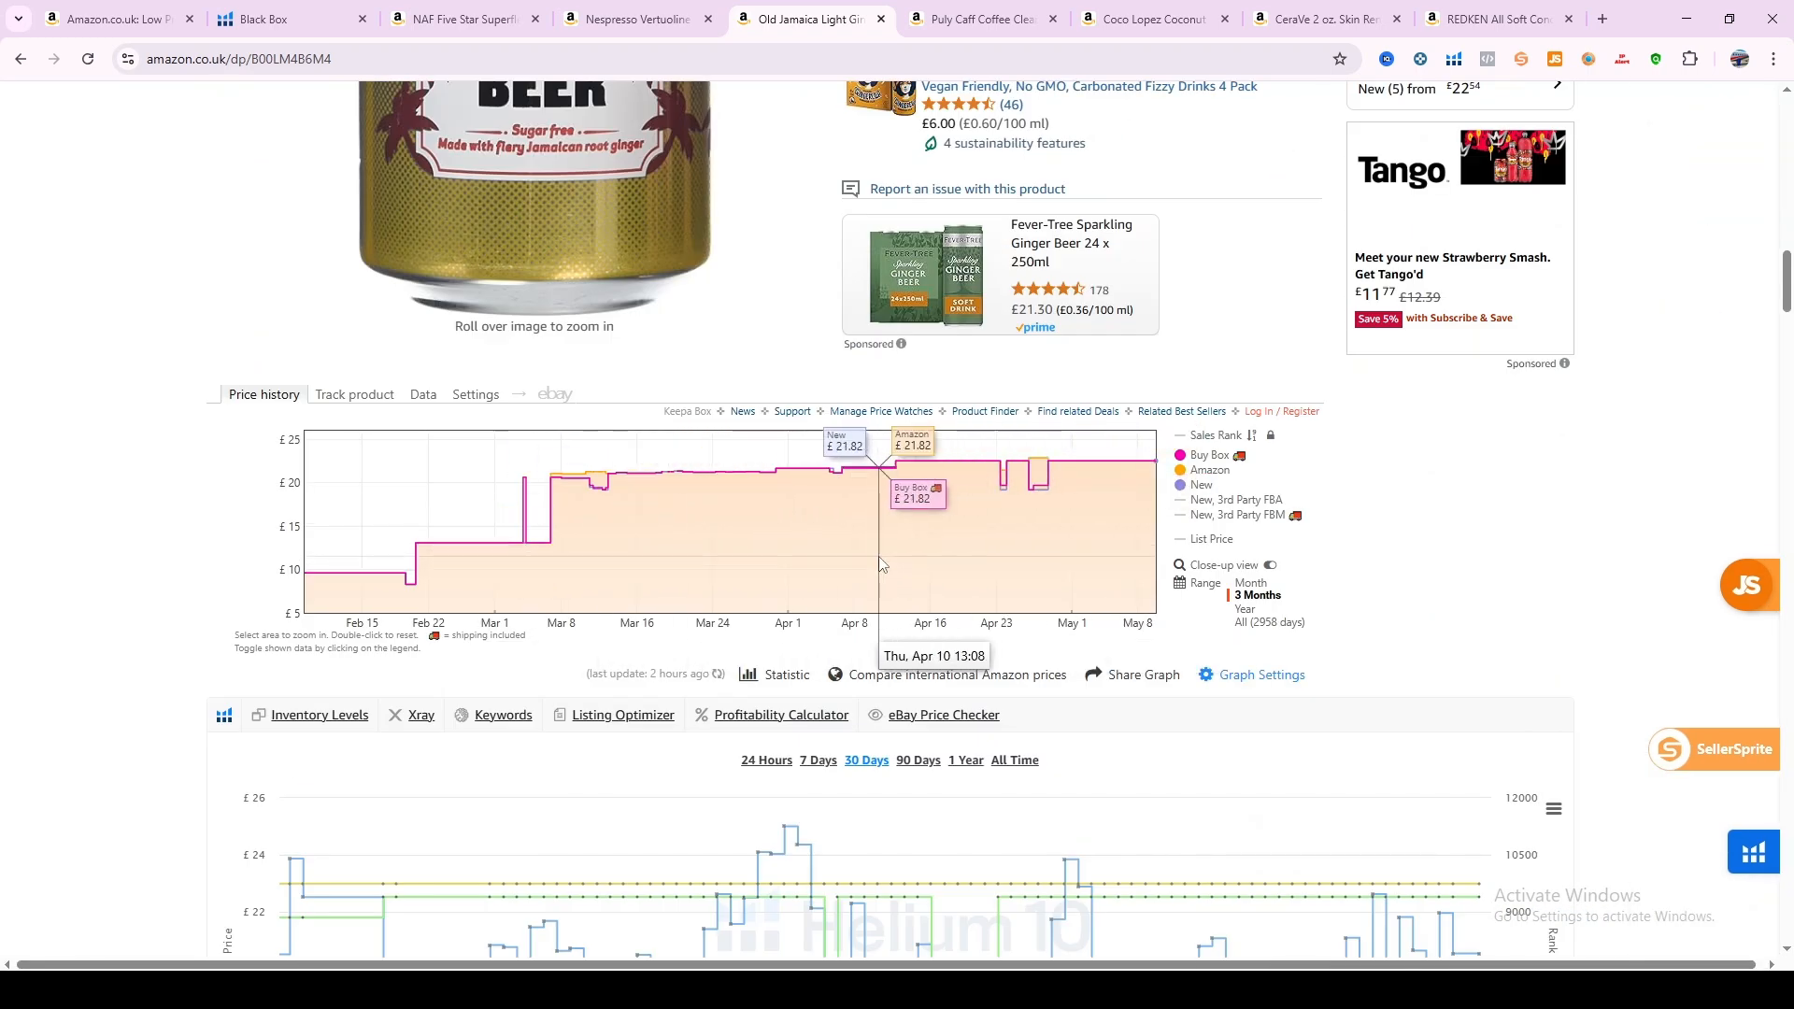
Open the Nespresso Vertuoline listing, dismiss the IP Alert, and check its sales summary, seller details and IP risk.
{"action": "left_click", "coordinate": [600, 8]}
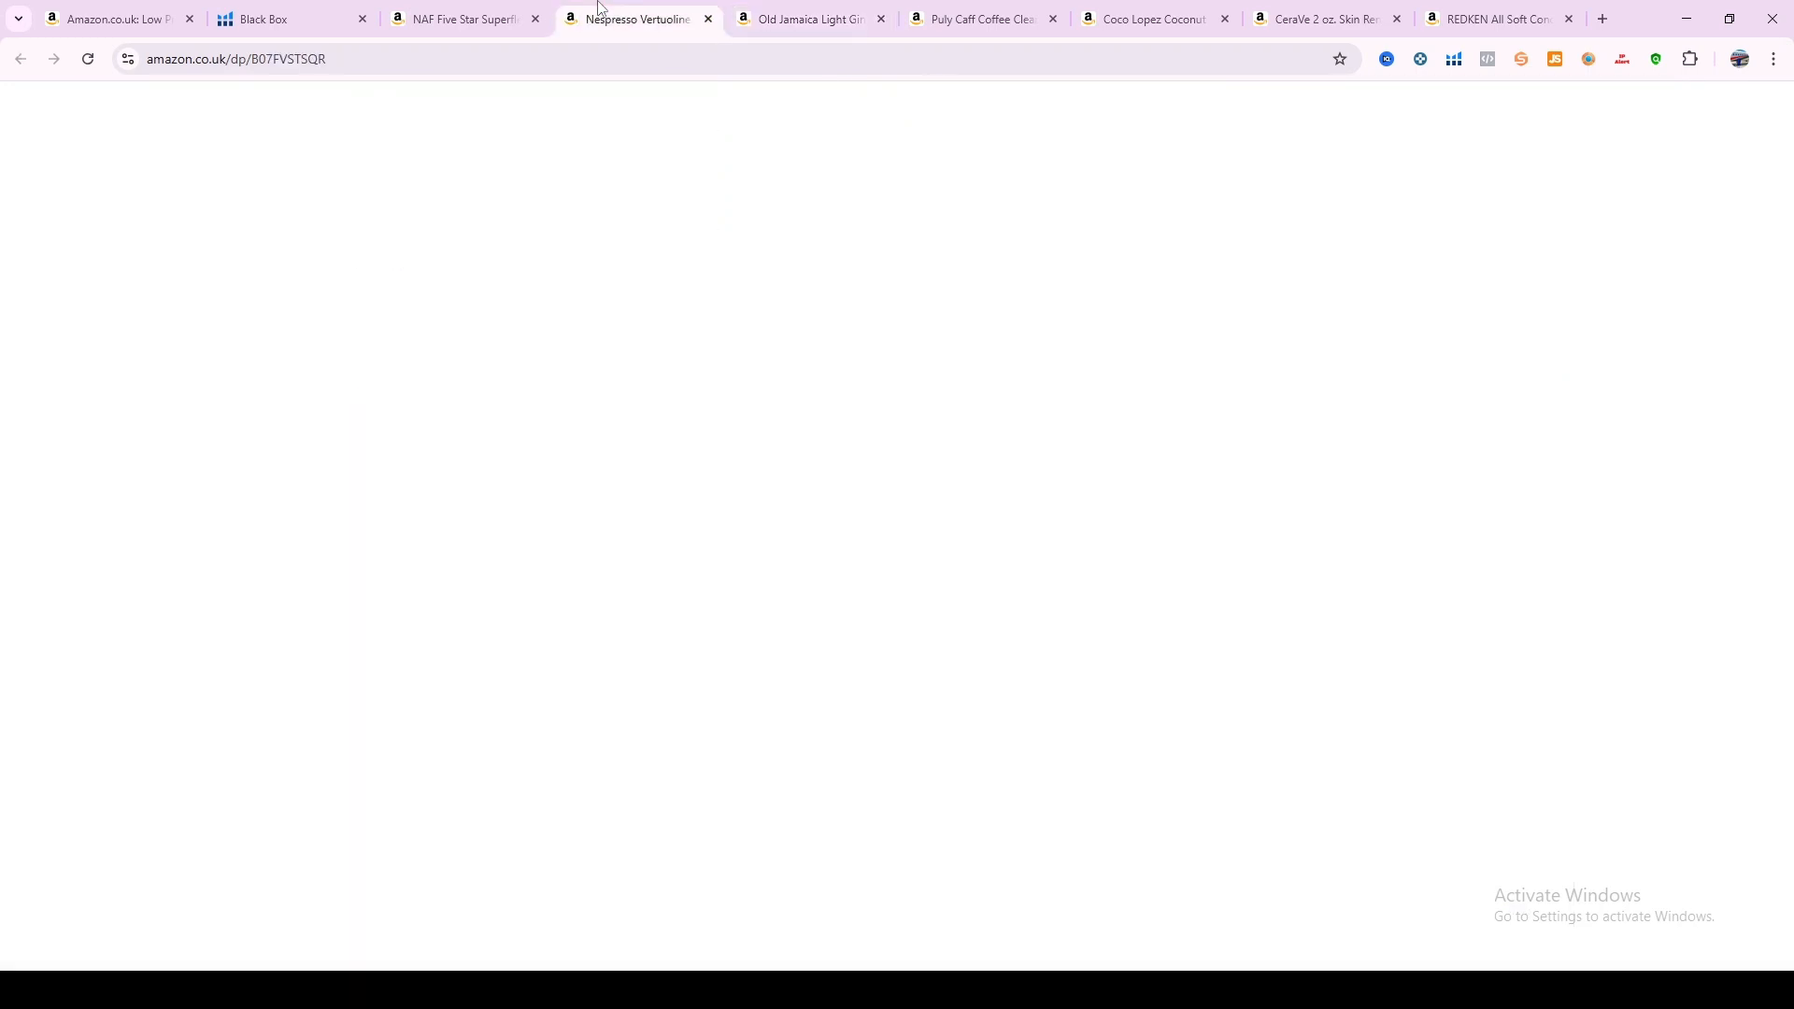
{"action": "left_click", "coordinate": [940, 609]}
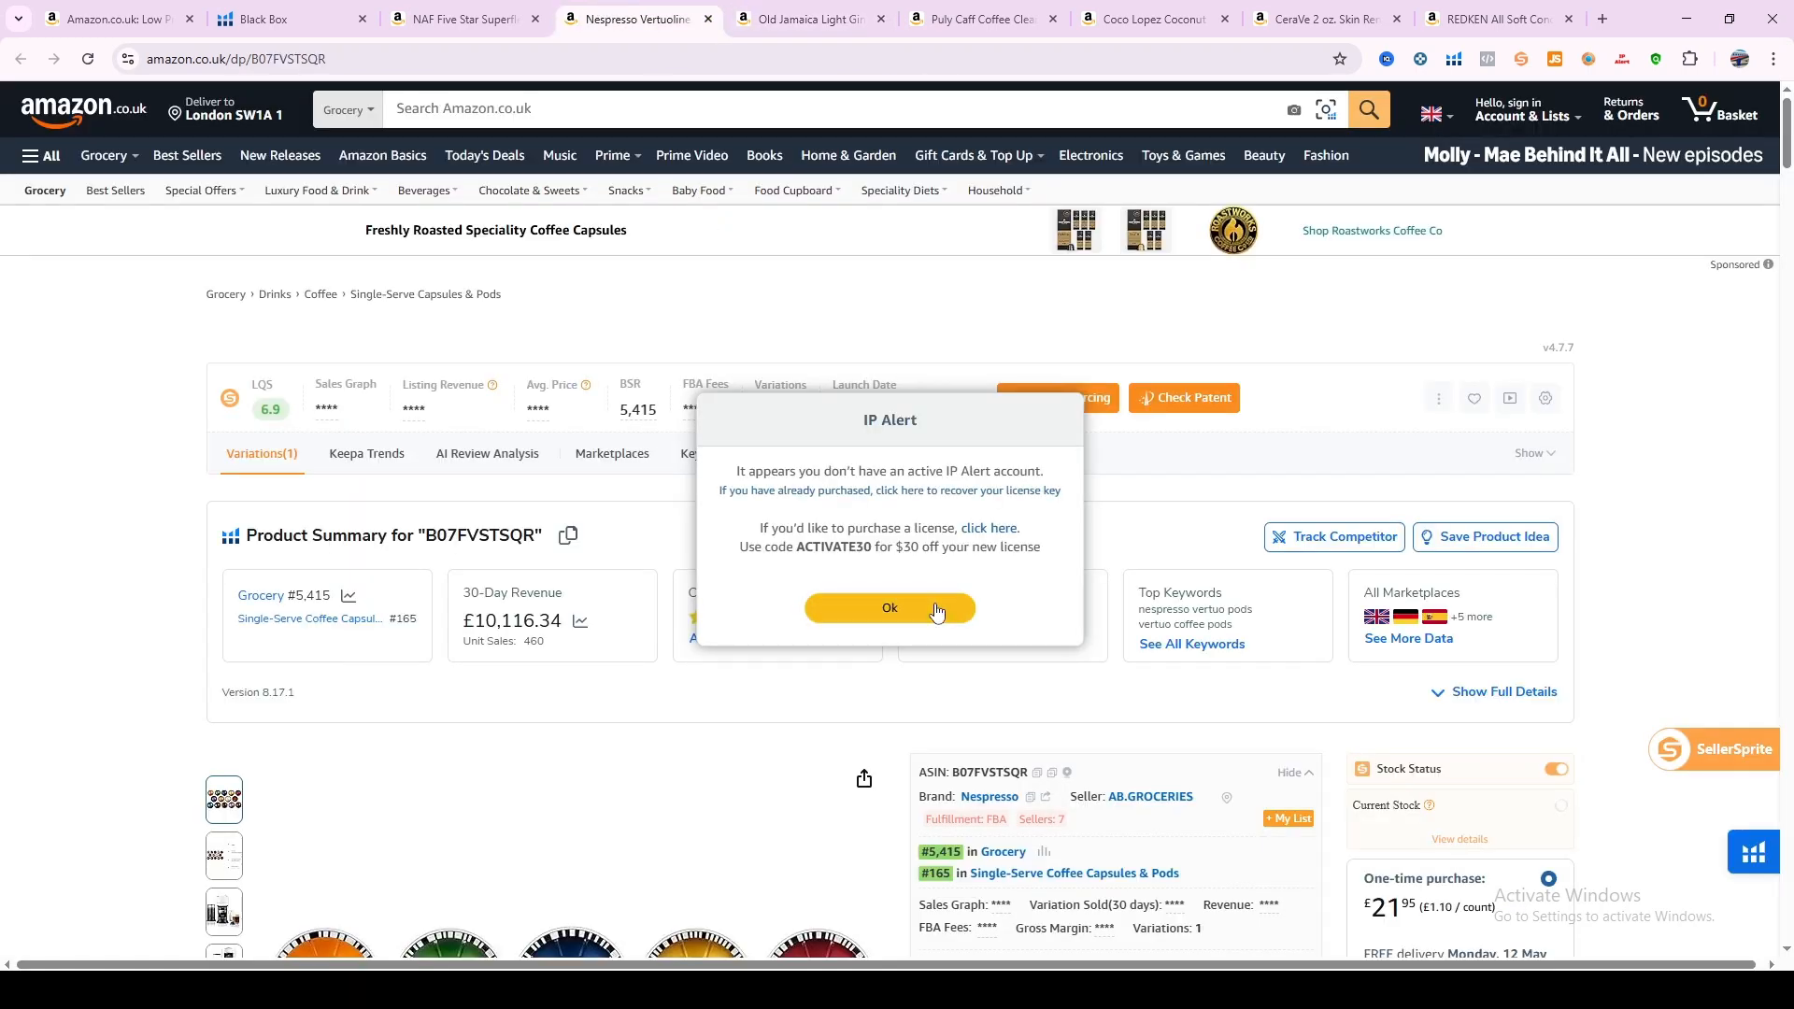
{"action": "scroll", "coordinate": [953, 612], "scroll_direction": "down", "scroll_amount": 5}
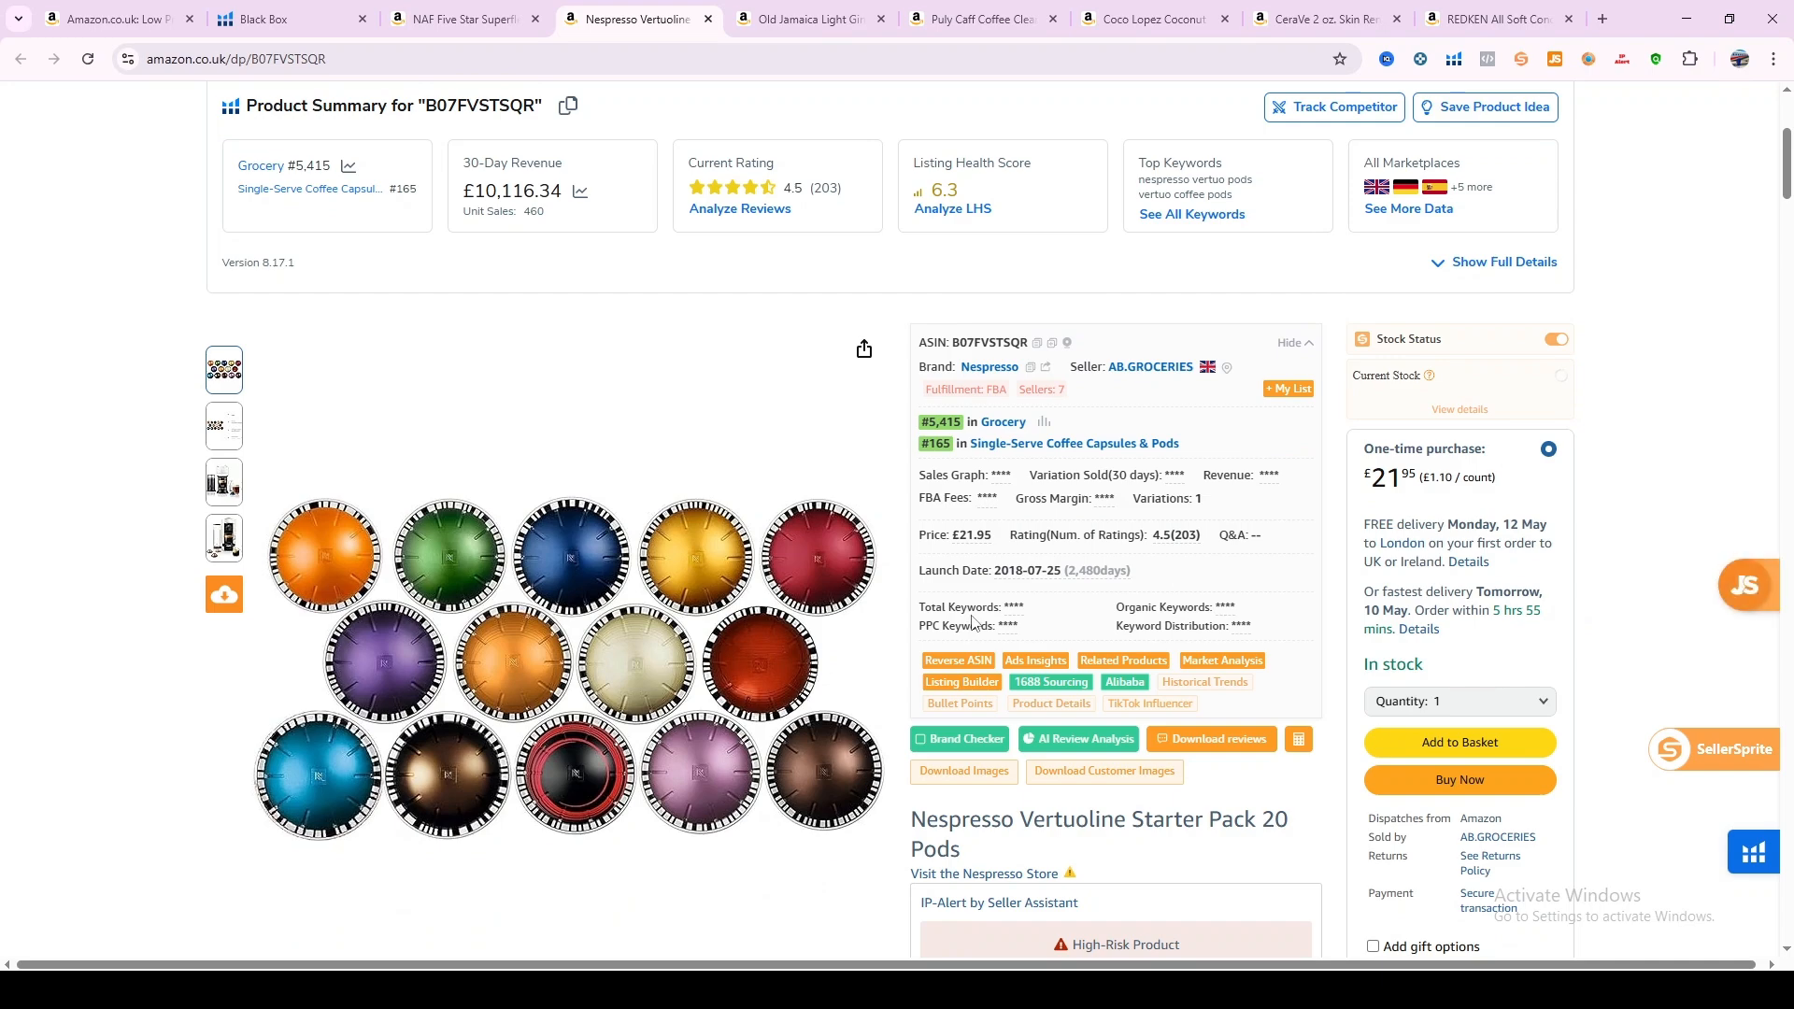
{"action": "scroll", "coordinate": [968, 616], "scroll_direction": "down", "scroll_amount": 4}
{"action": "scroll", "coordinate": [1047, 565], "scroll_direction": "down", "scroll_amount": 2}
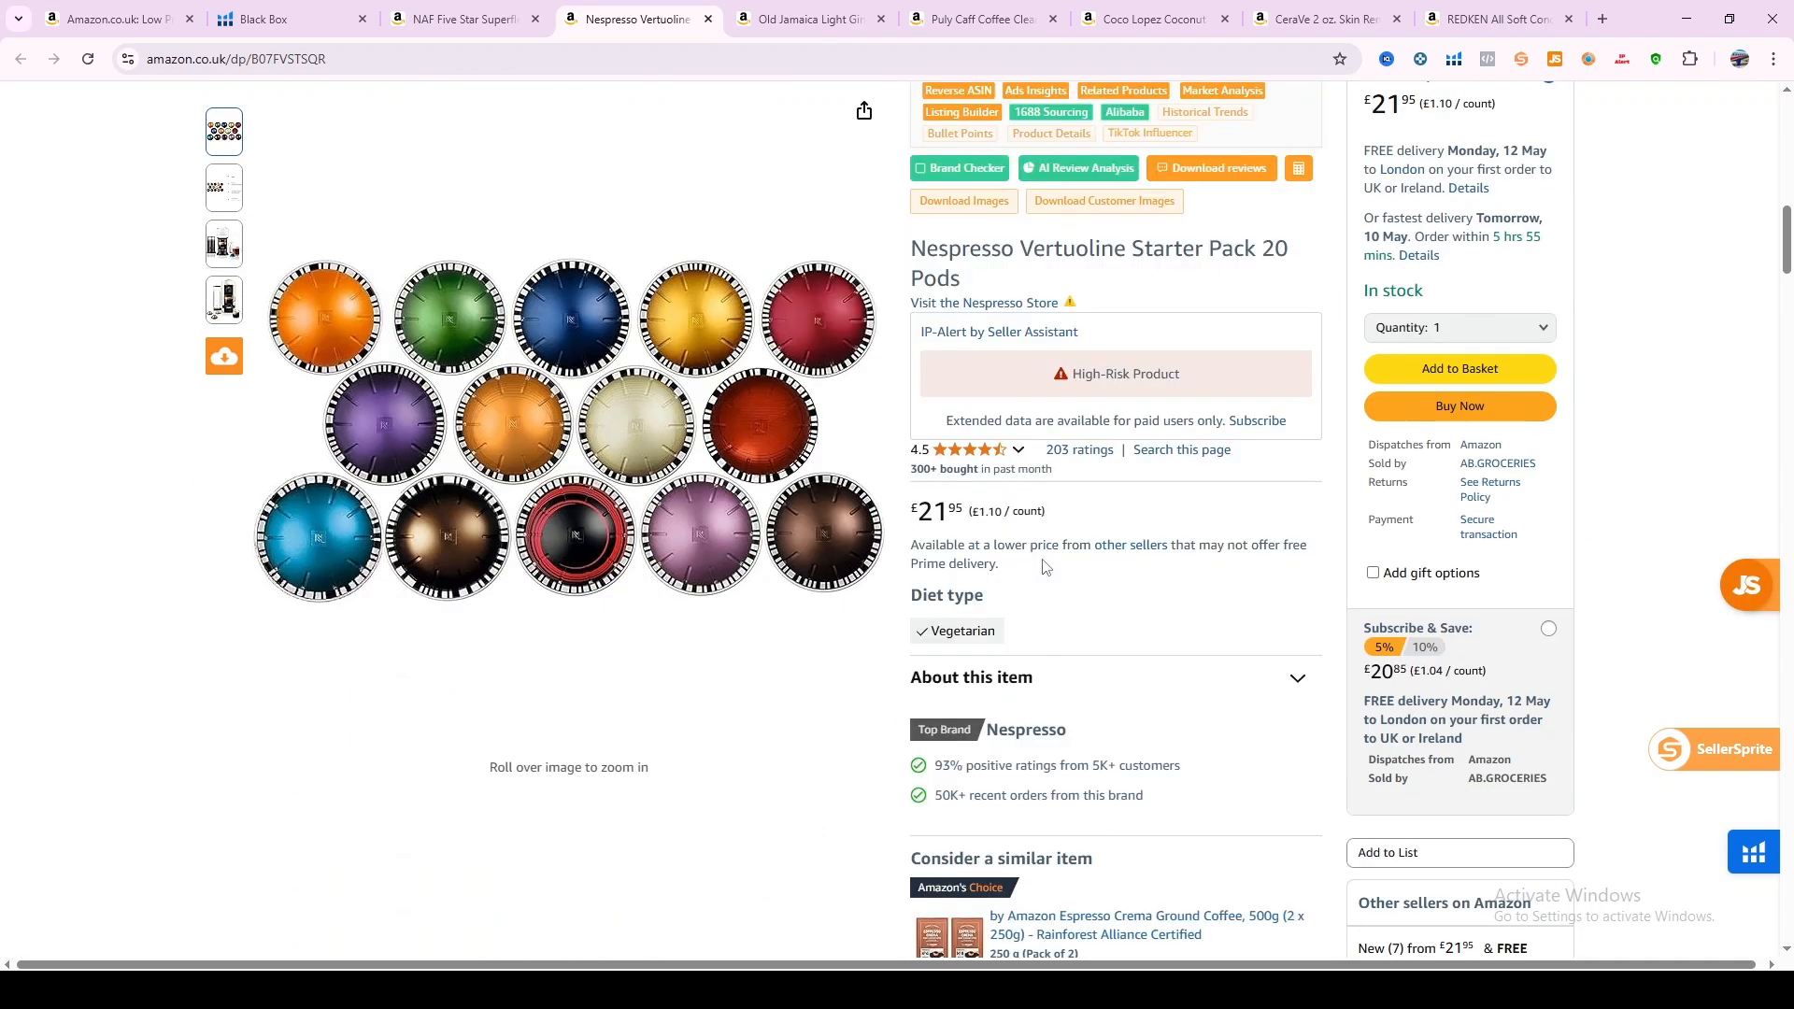
{"action": "scroll", "coordinate": [1113, 553], "scroll_direction": "up", "scroll_amount": 2}
Open the NAF Five Star Superflex listing, dismiss the IP Alert, and examine its size variations and buy box seller.
{"action": "left_click", "coordinate": [523, 14]}
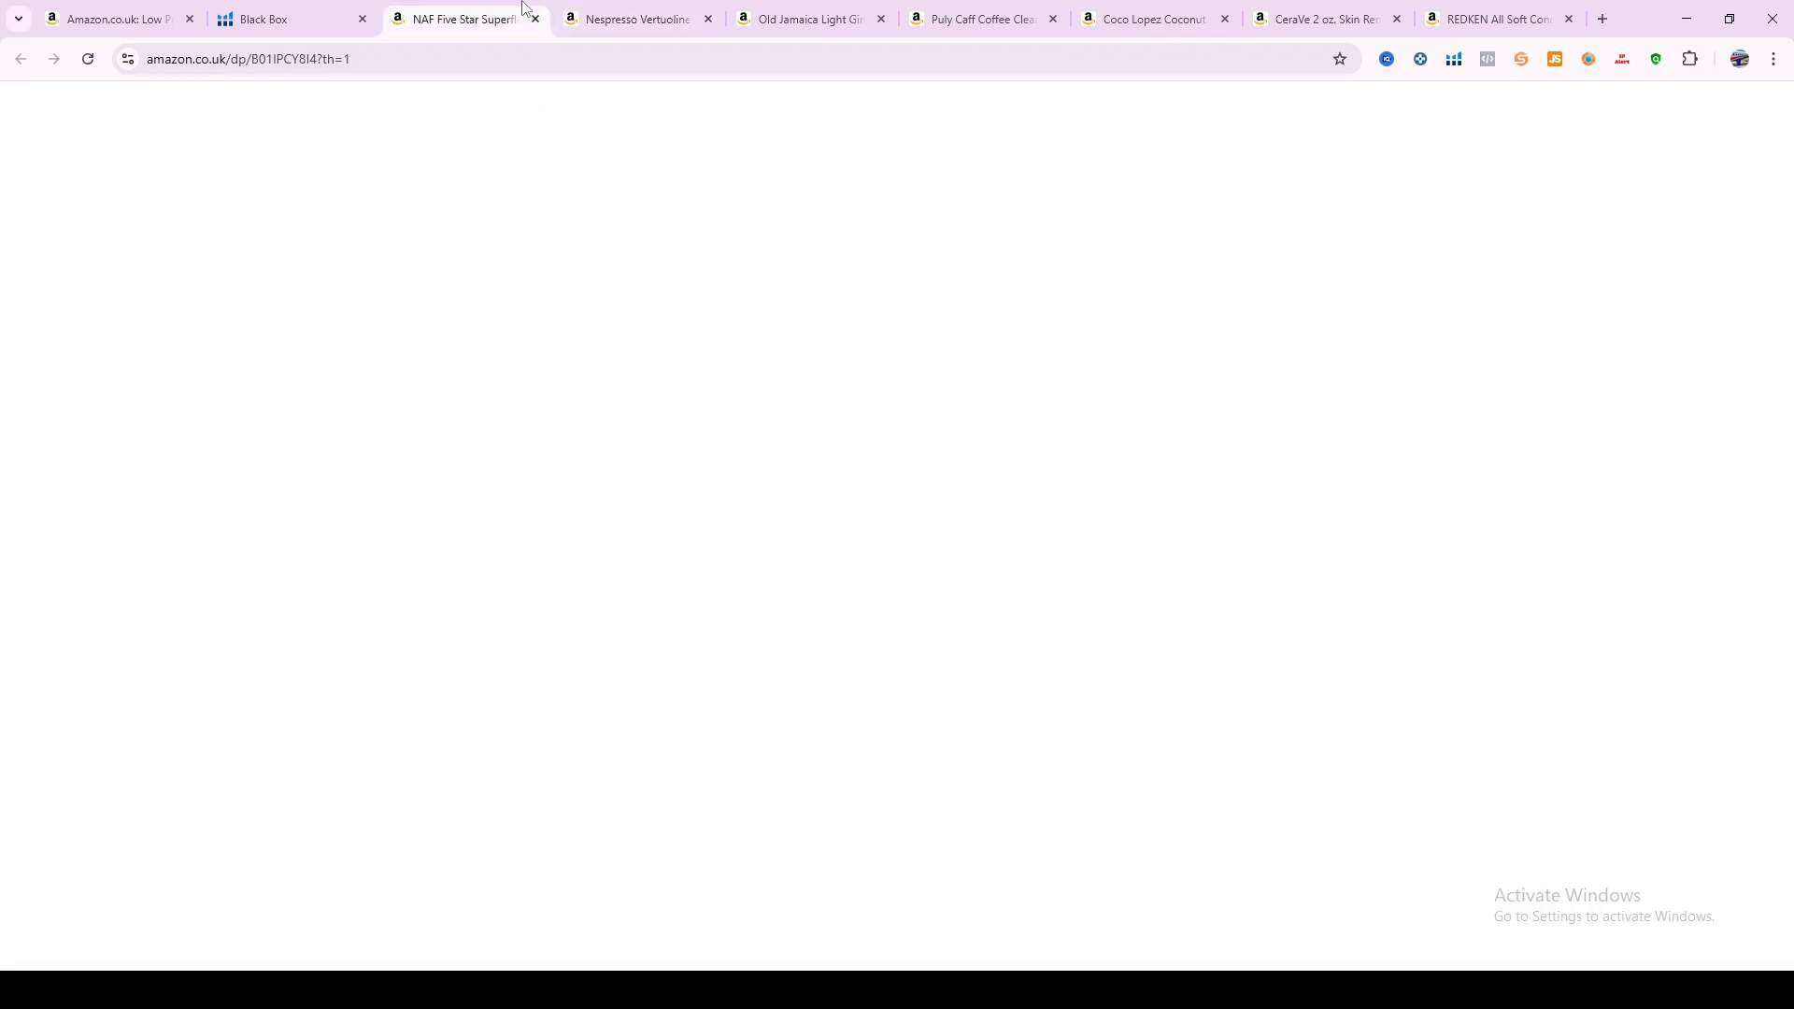
{"action": "scroll", "coordinate": [1016, 287], "scroll_direction": "down", "scroll_amount": 2}
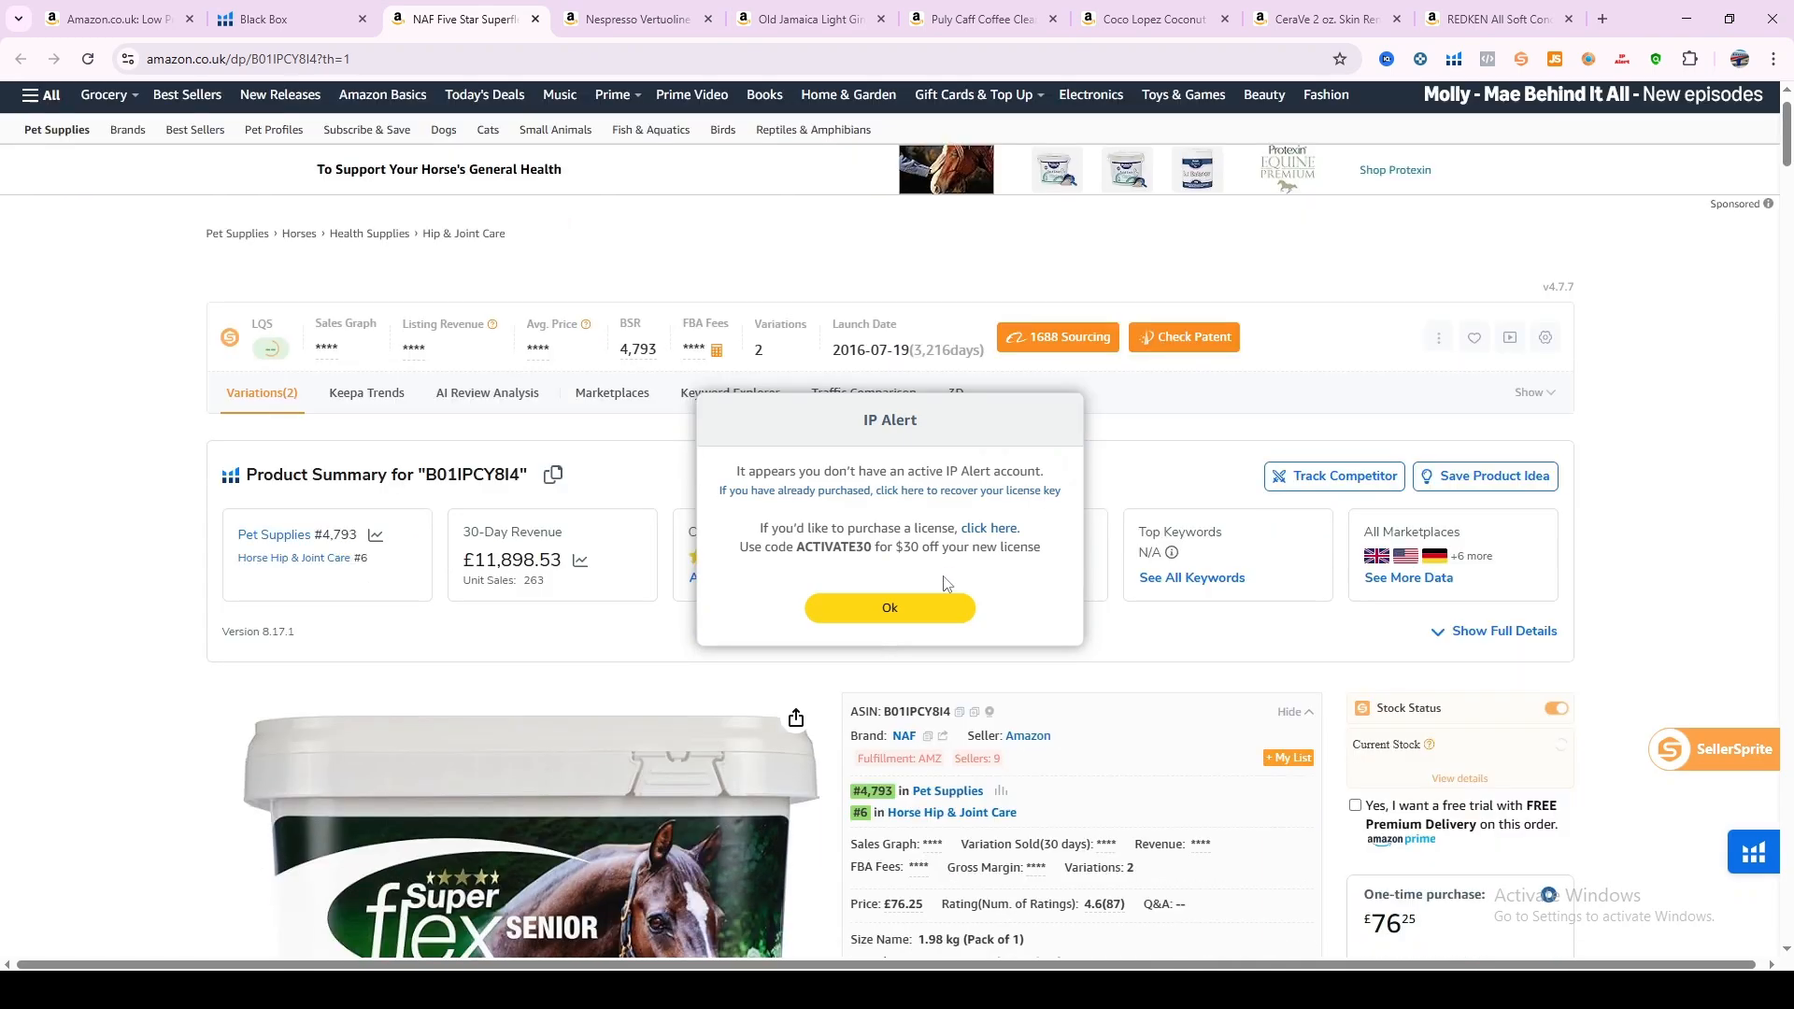
{"action": "left_click", "coordinate": [911, 617]}
{"action": "scroll", "coordinate": [983, 655], "scroll_direction": "down", "scroll_amount": 7}
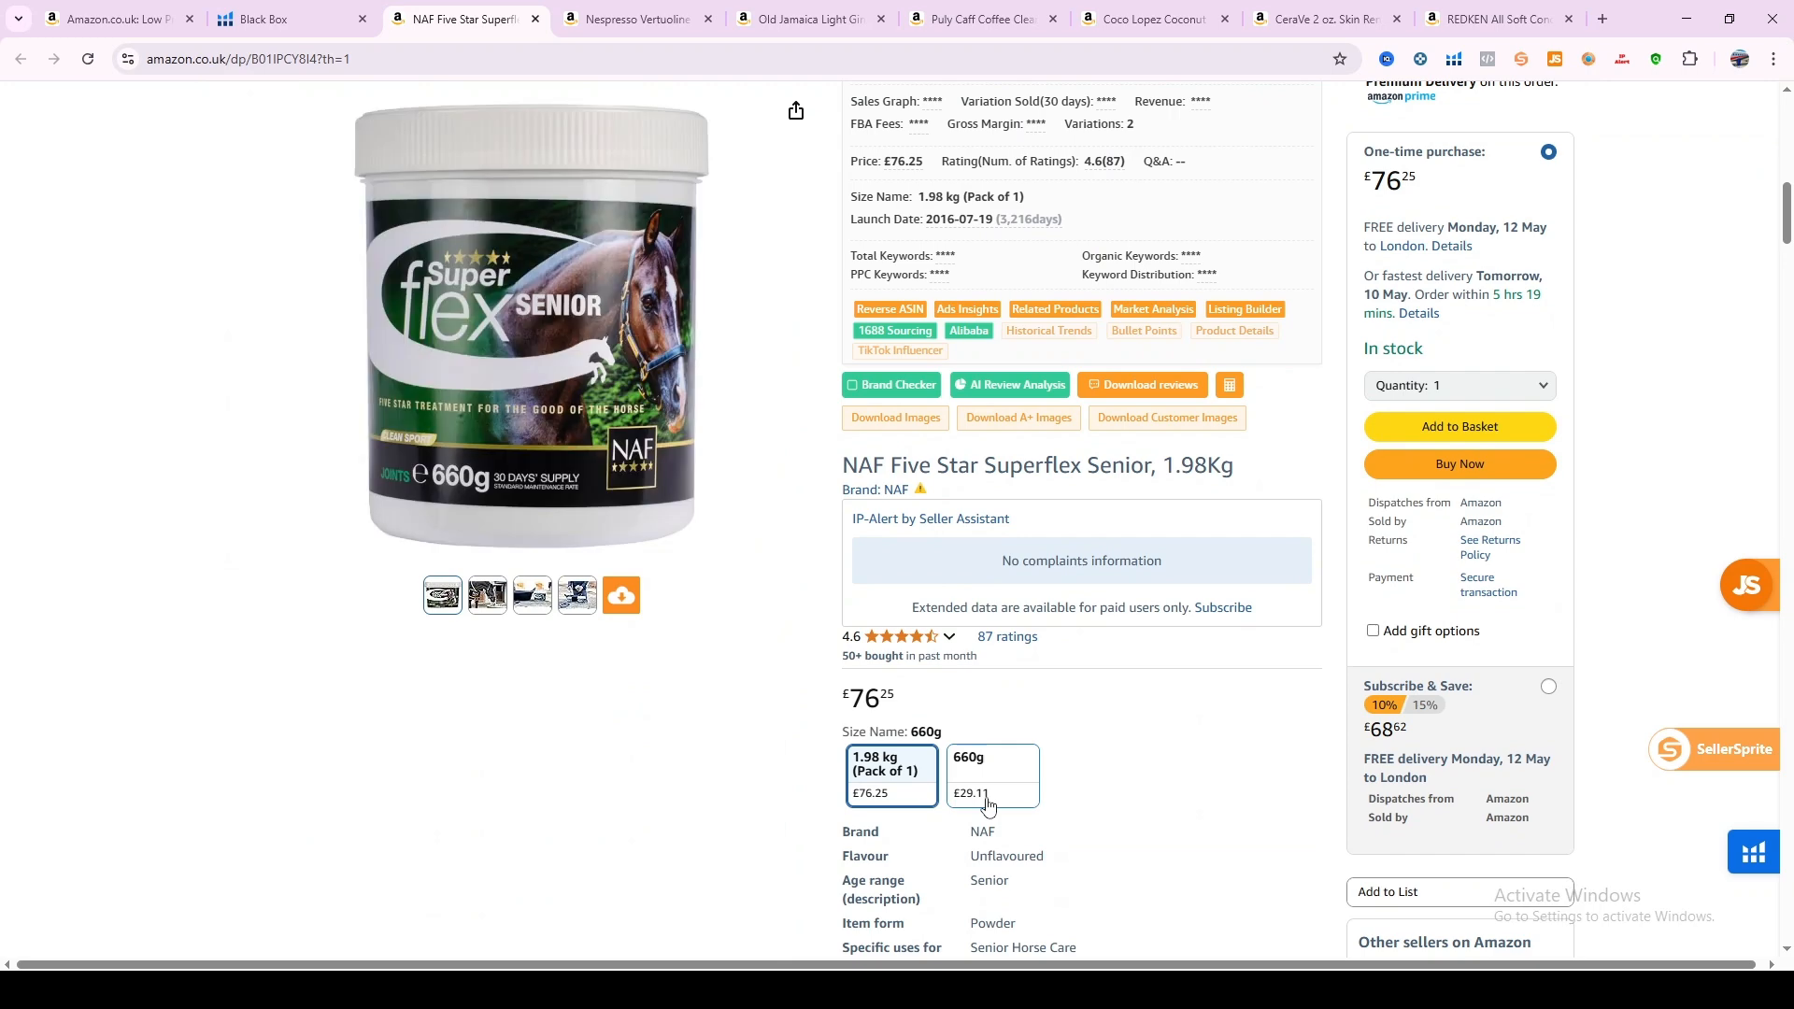
{"action": "scroll", "coordinate": [981, 787], "scroll_direction": "down", "scroll_amount": 3}
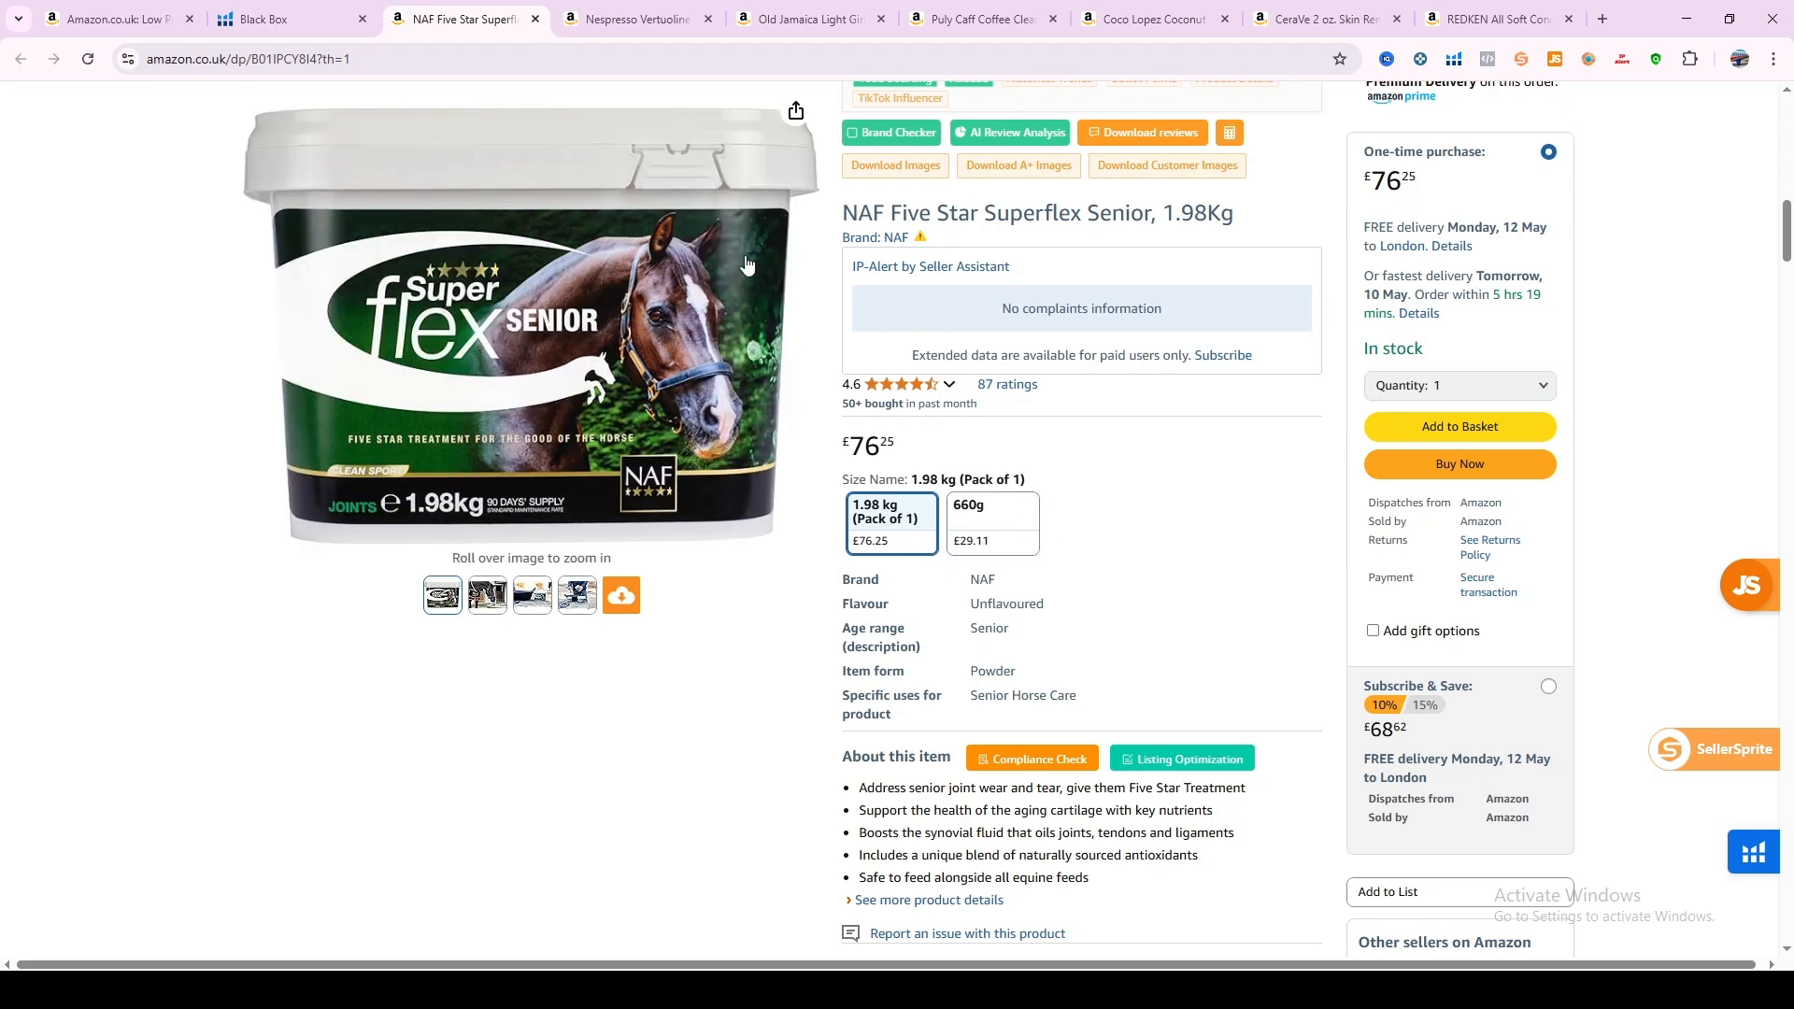
Check the REDKEN conditioner listing's sellers and stock, and return to Black Box to look through the filtered product results.
{"action": "left_click", "coordinate": [1458, 12]}
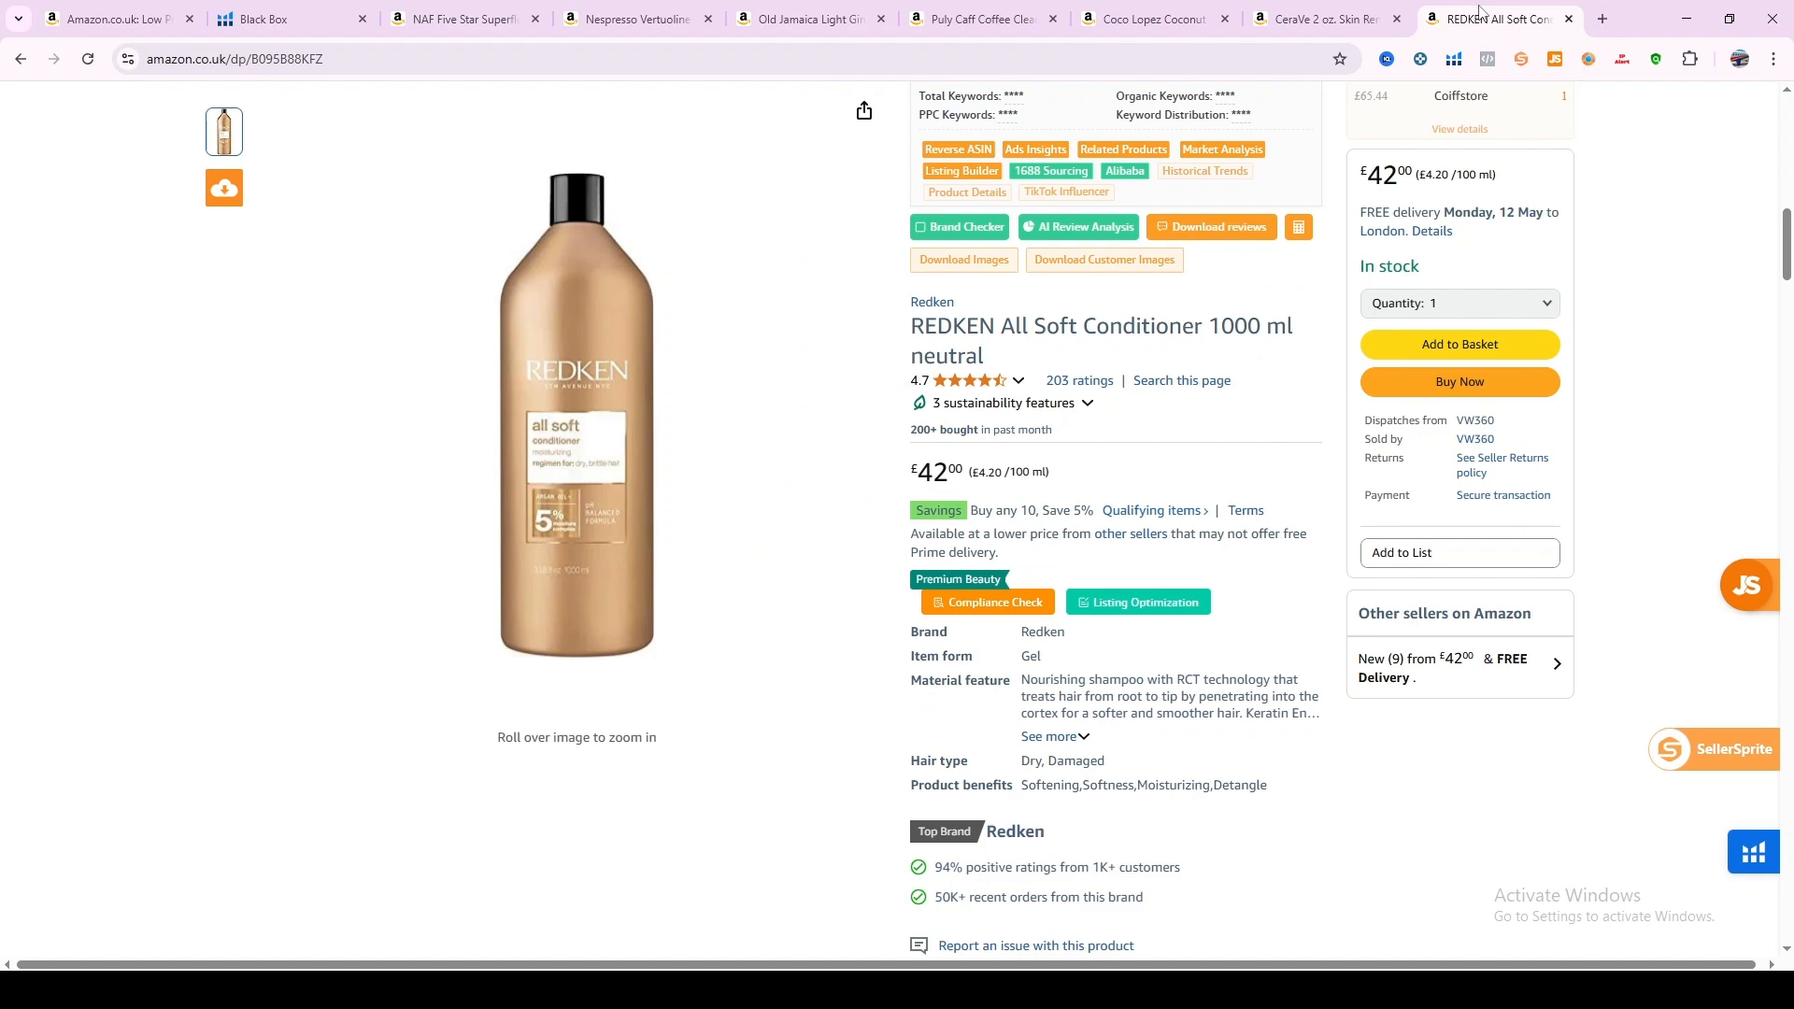
{"action": "scroll", "coordinate": [1187, 649], "scroll_direction": "up", "scroll_amount": 6}
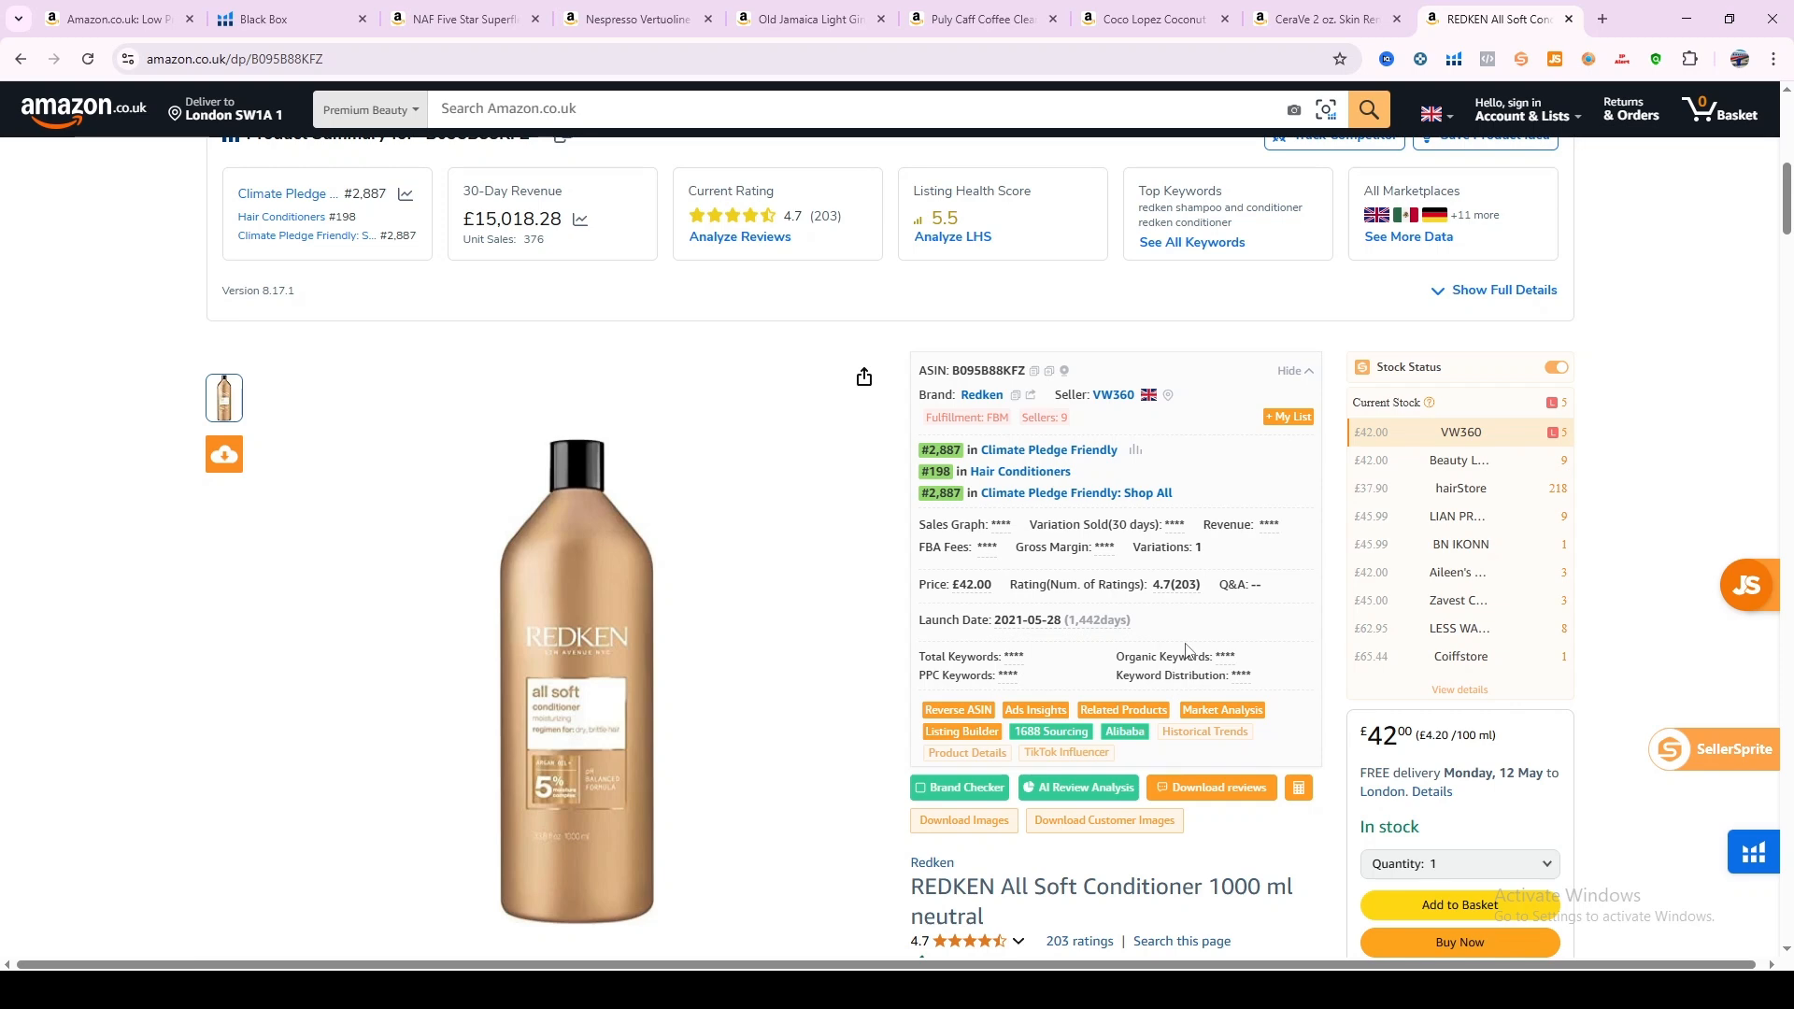
{"action": "left_click", "coordinate": [336, 20]}
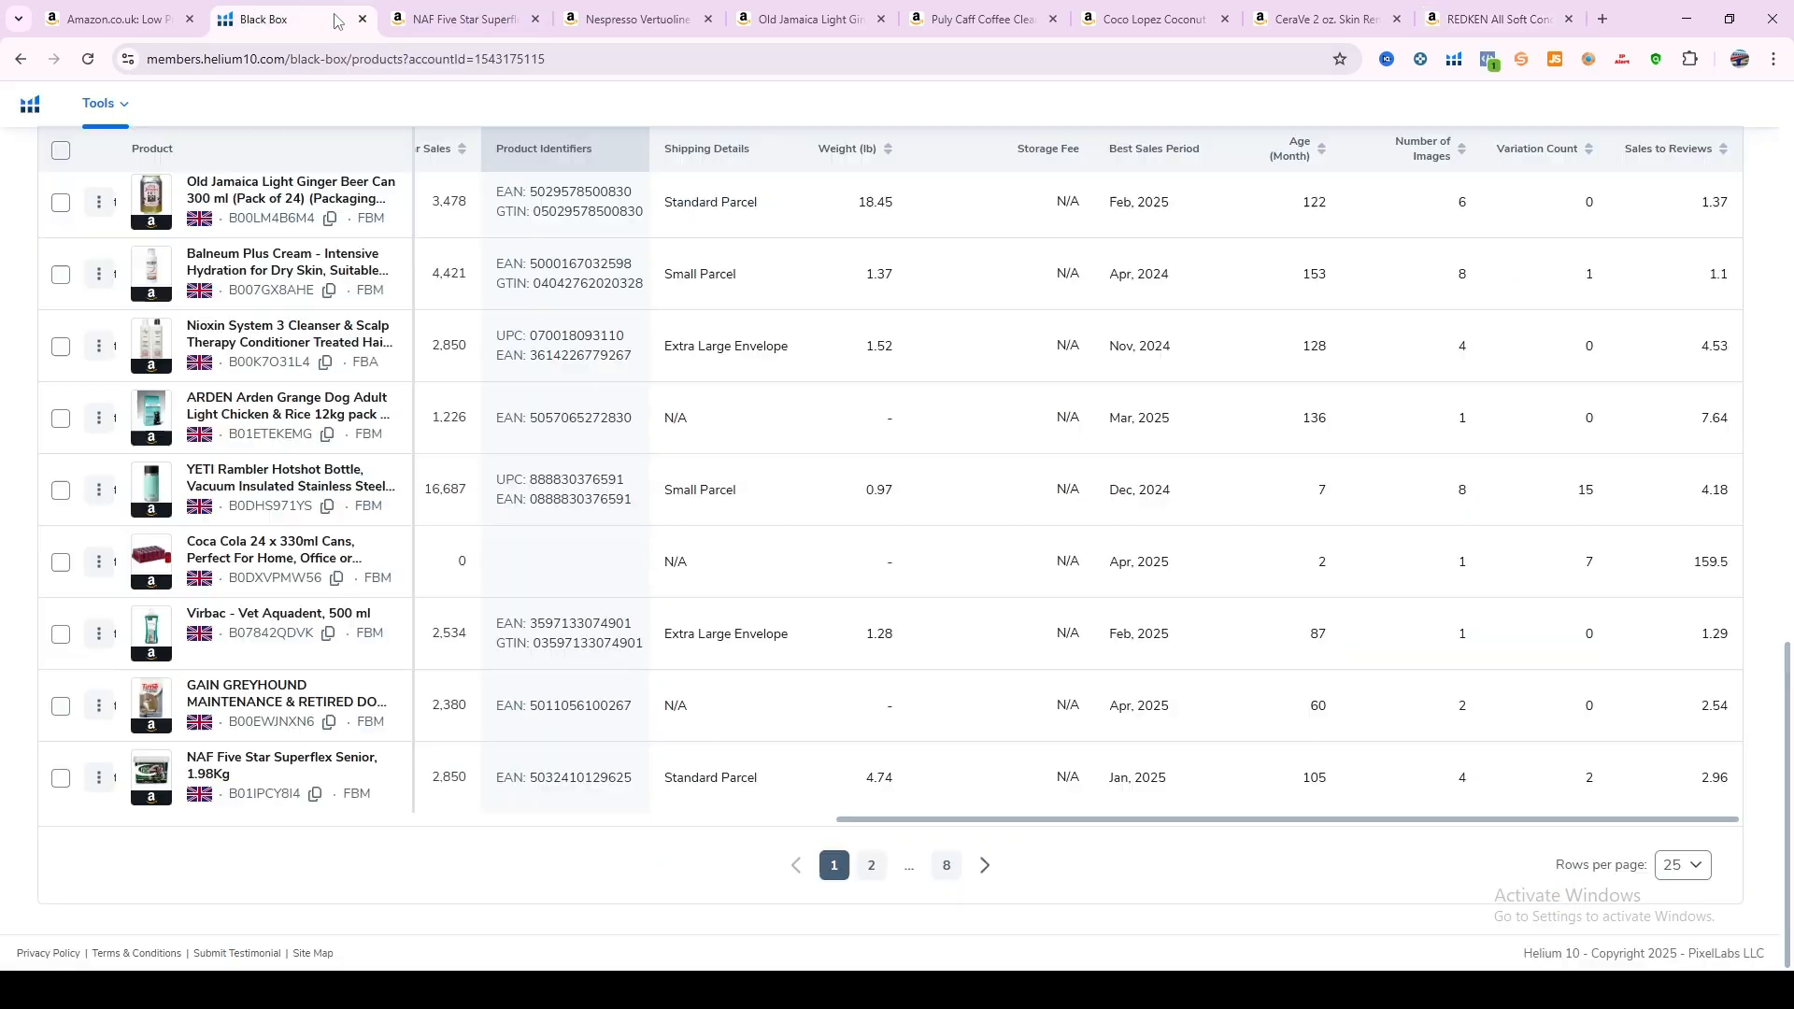
{"action": "scroll", "coordinate": [551, 458], "scroll_direction": "up", "scroll_amount": 12}
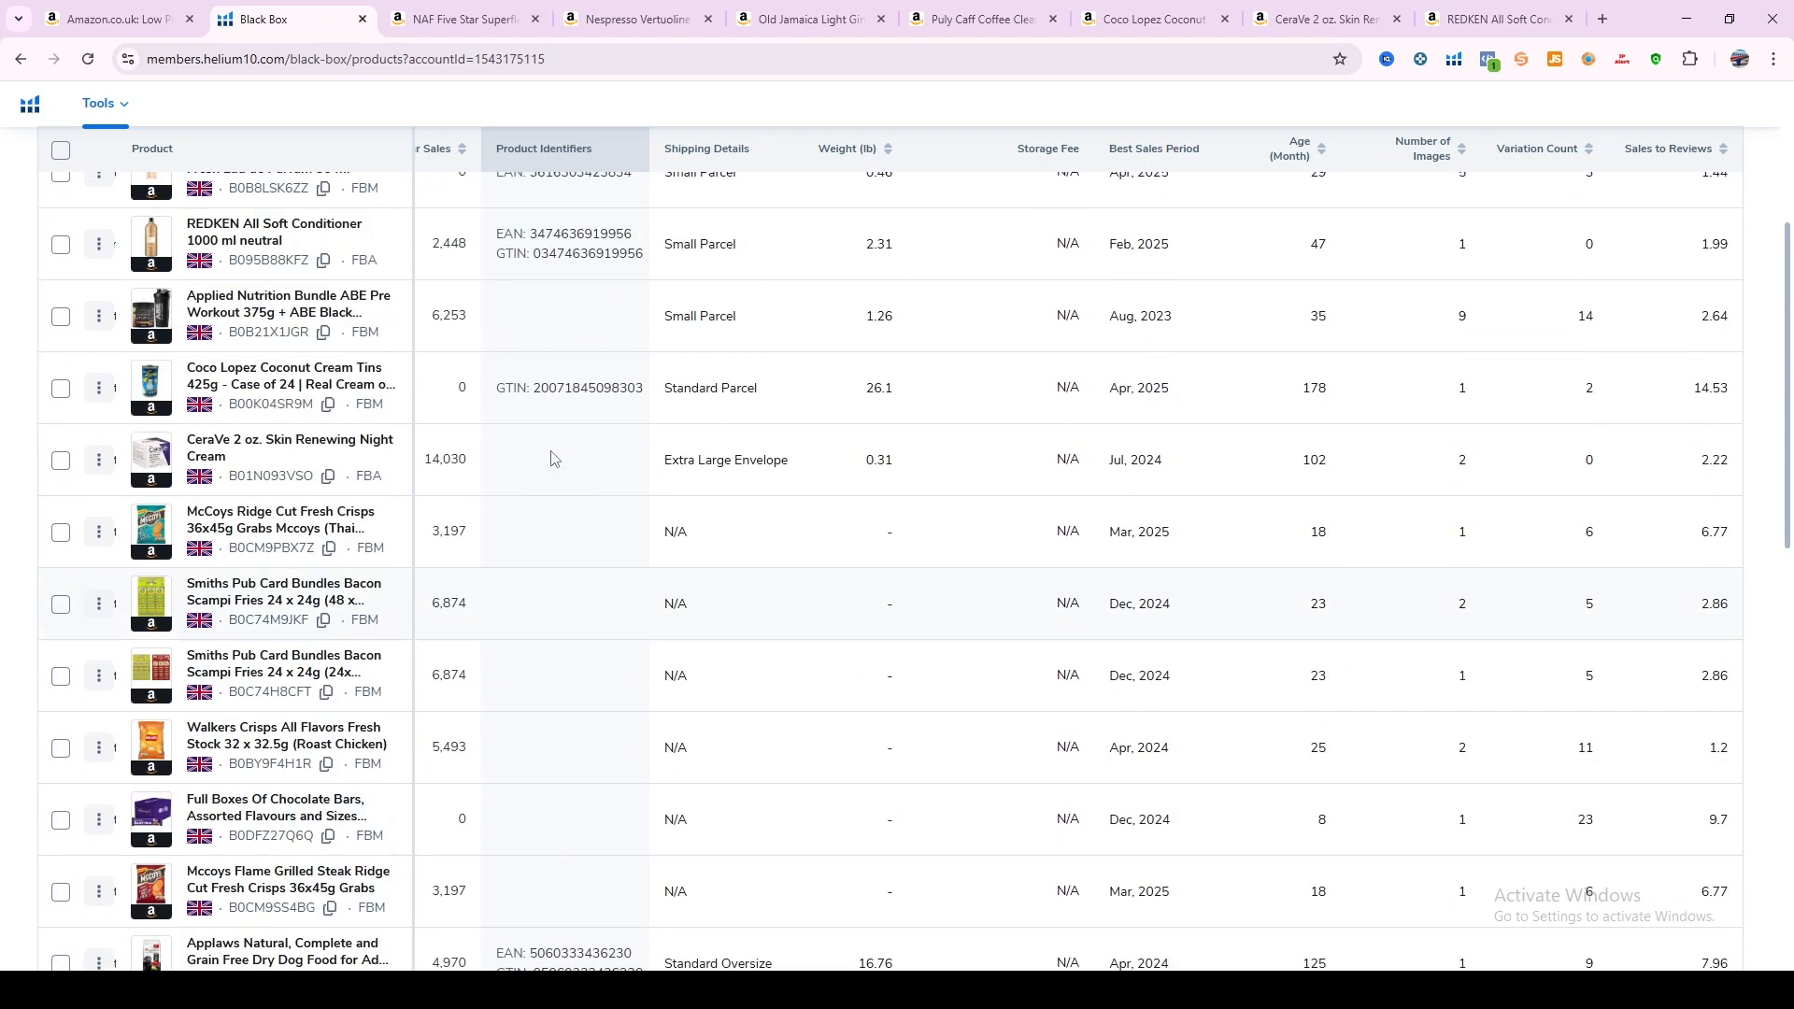
{"action": "scroll", "coordinate": [551, 458], "scroll_direction": "up", "scroll_amount": 5}
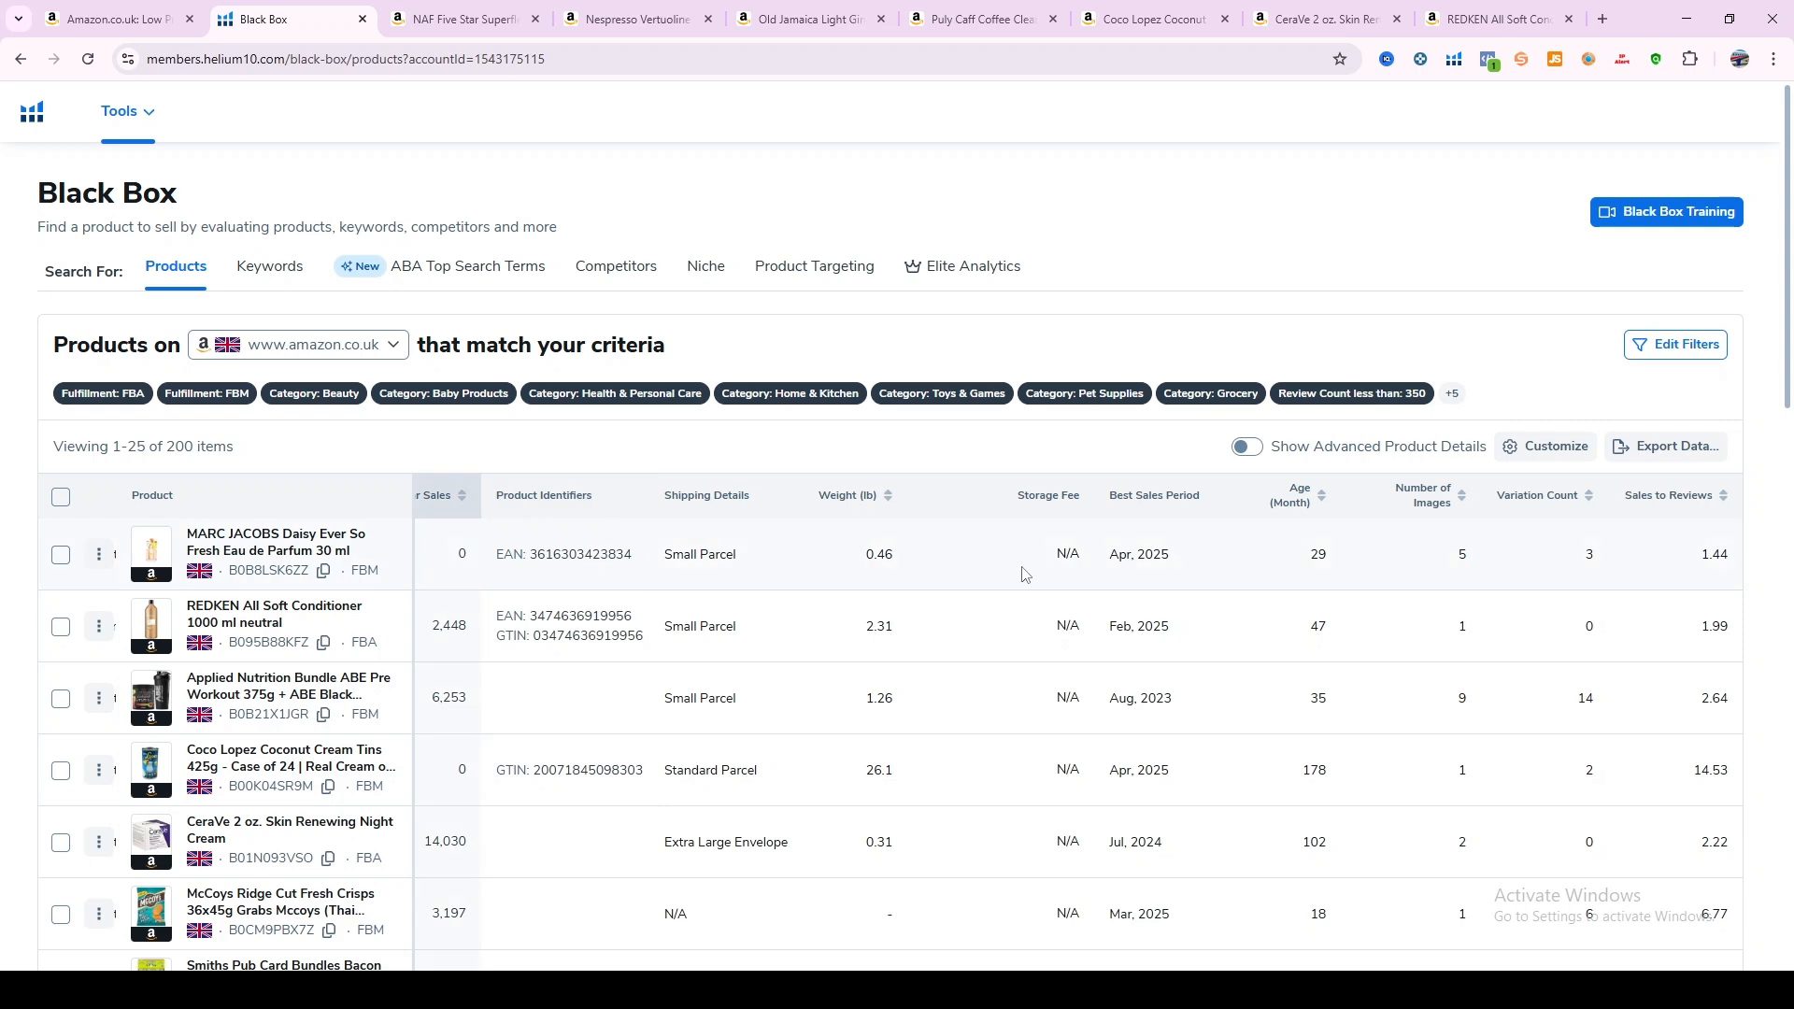
{"action": "scroll", "coordinate": [1191, 586], "scroll_direction": "down", "scroll_amount": 1}
{"action": "scroll", "coordinate": [1191, 587], "scroll_direction": "down", "scroll_amount": 2}
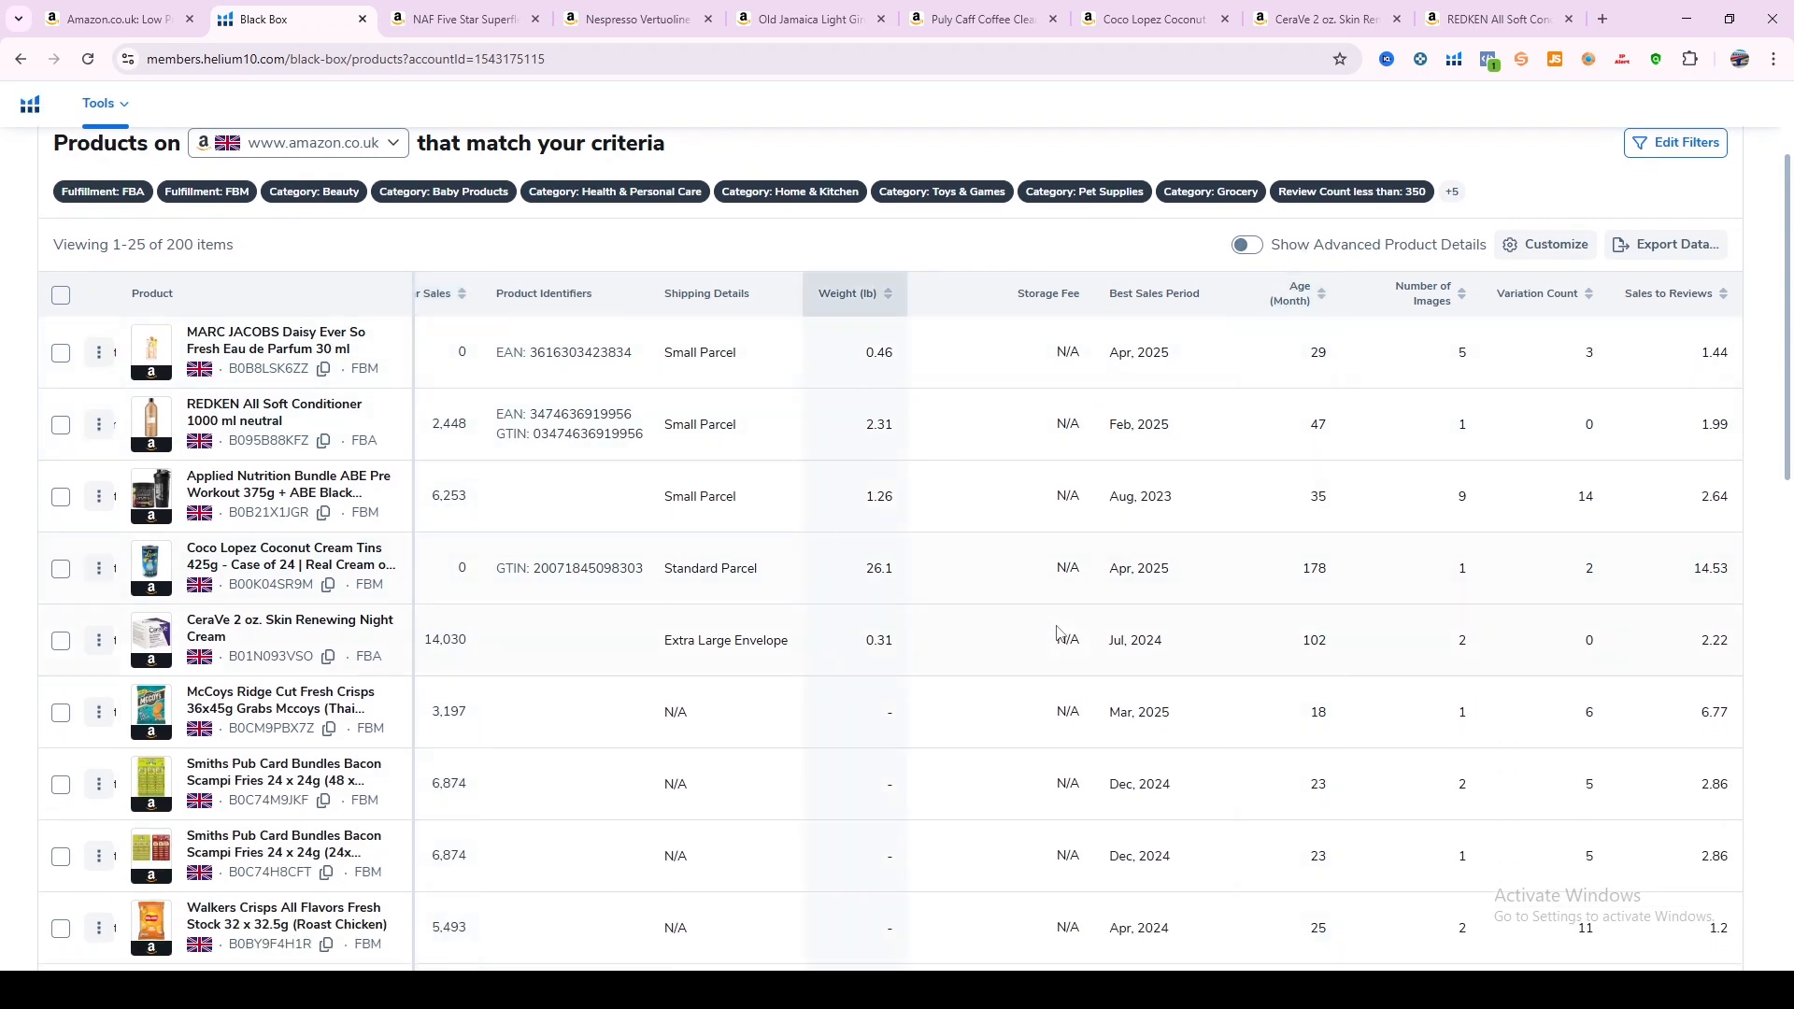
{"action": "scroll", "coordinate": [1140, 651], "scroll_direction": "down", "scroll_amount": 5}
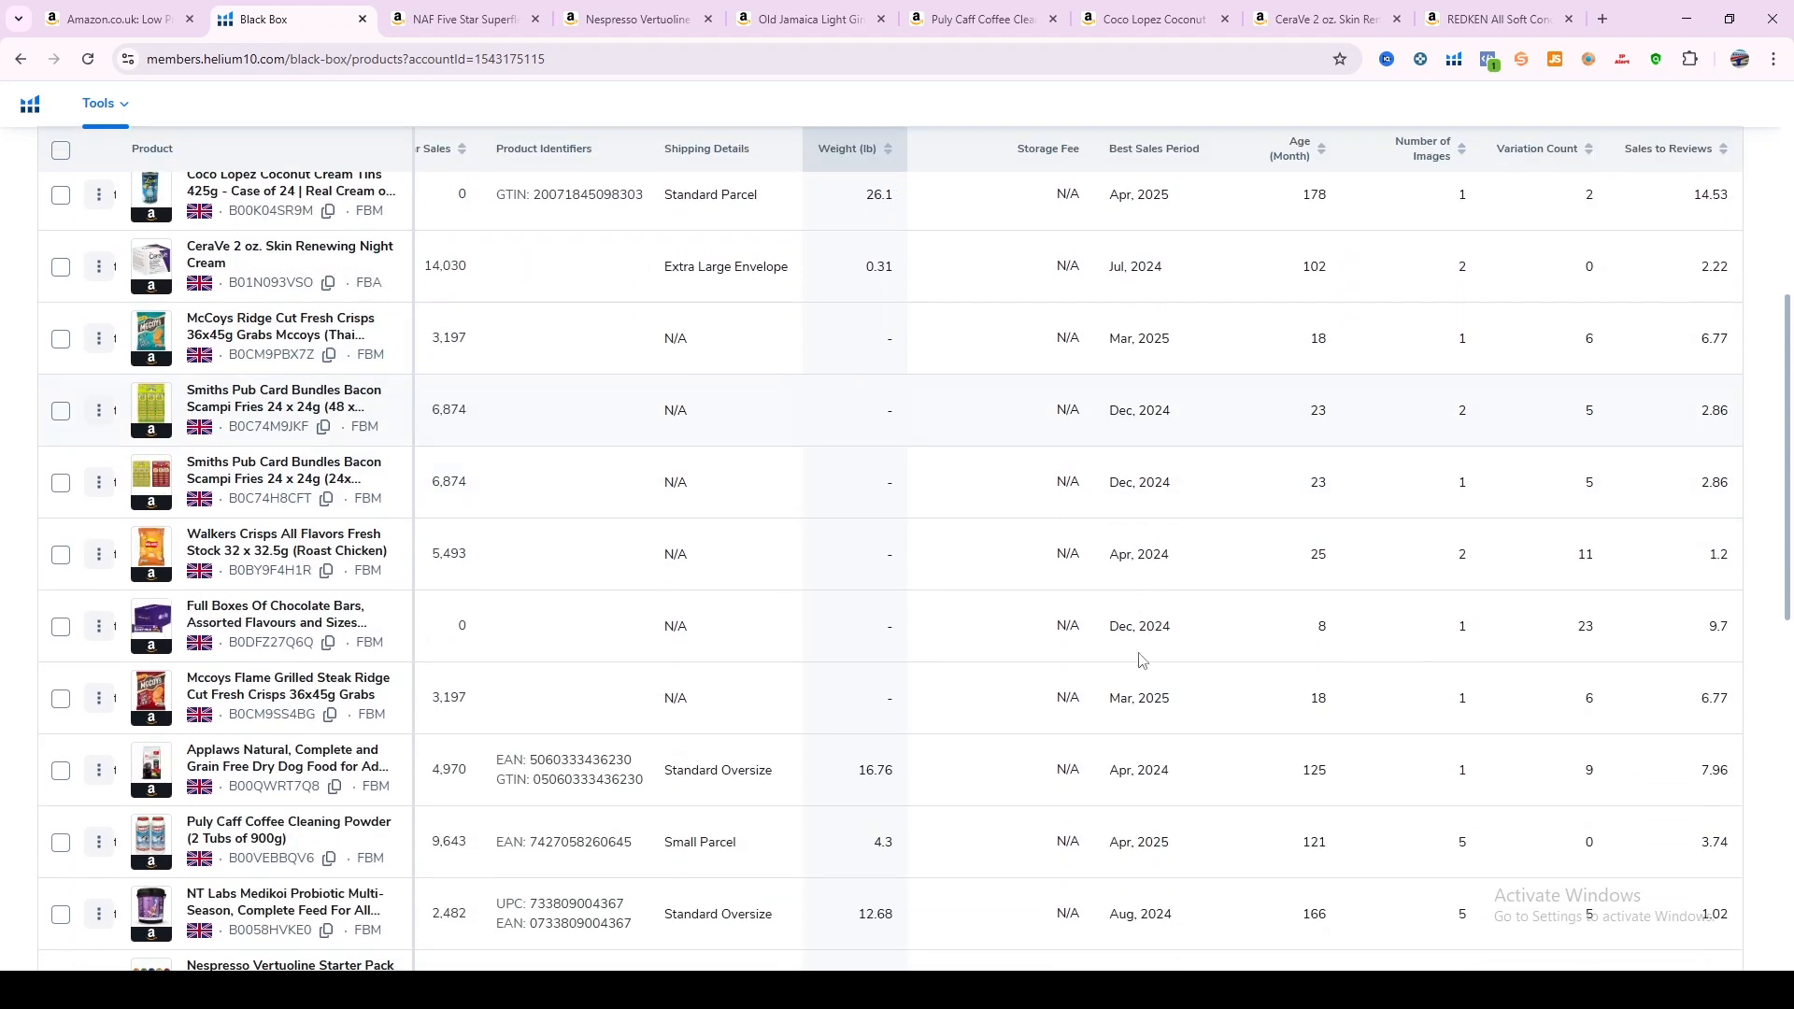
{"action": "scroll", "coordinate": [1043, 577], "scroll_direction": "down", "scroll_amount": 3}
{"action": "scroll", "coordinate": [199, 347], "scroll_direction": "up", "scroll_amount": 8}
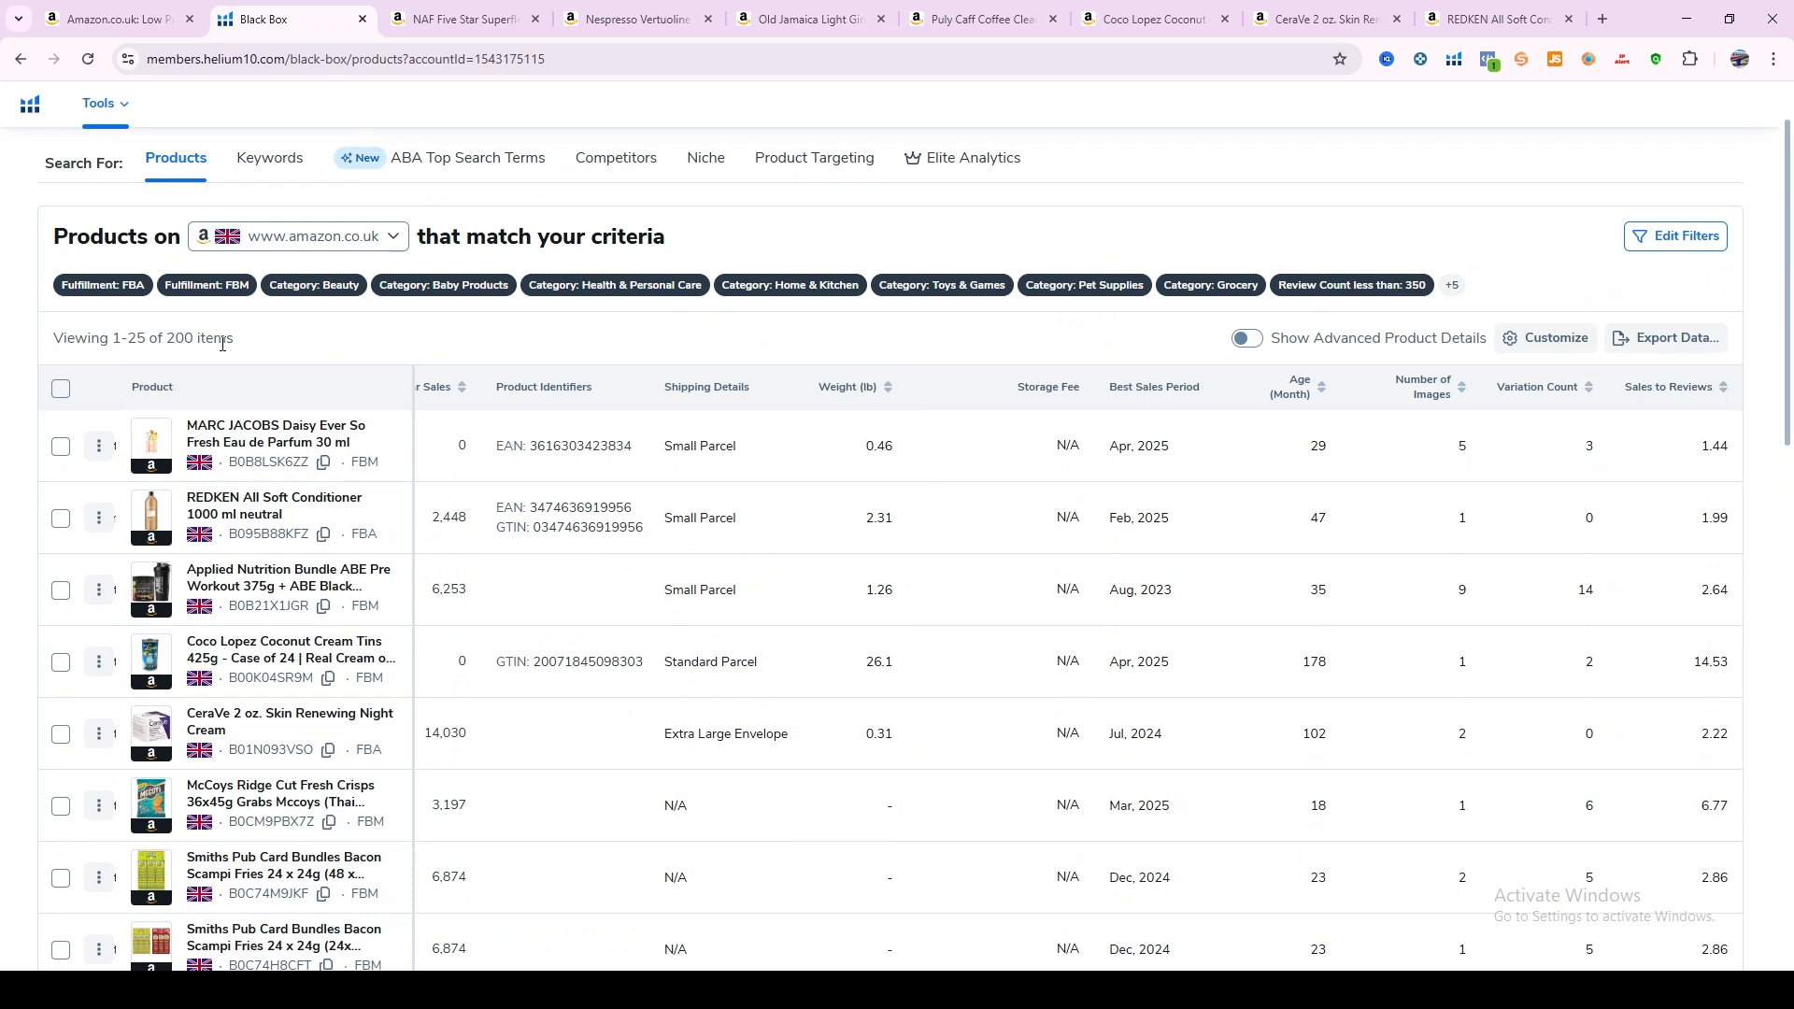
Return to the NAF Superflex listing and examine its buy box seller, Keepa price history and Helium 10 sales rank chart.
{"action": "left_click", "coordinate": [463, 18]}
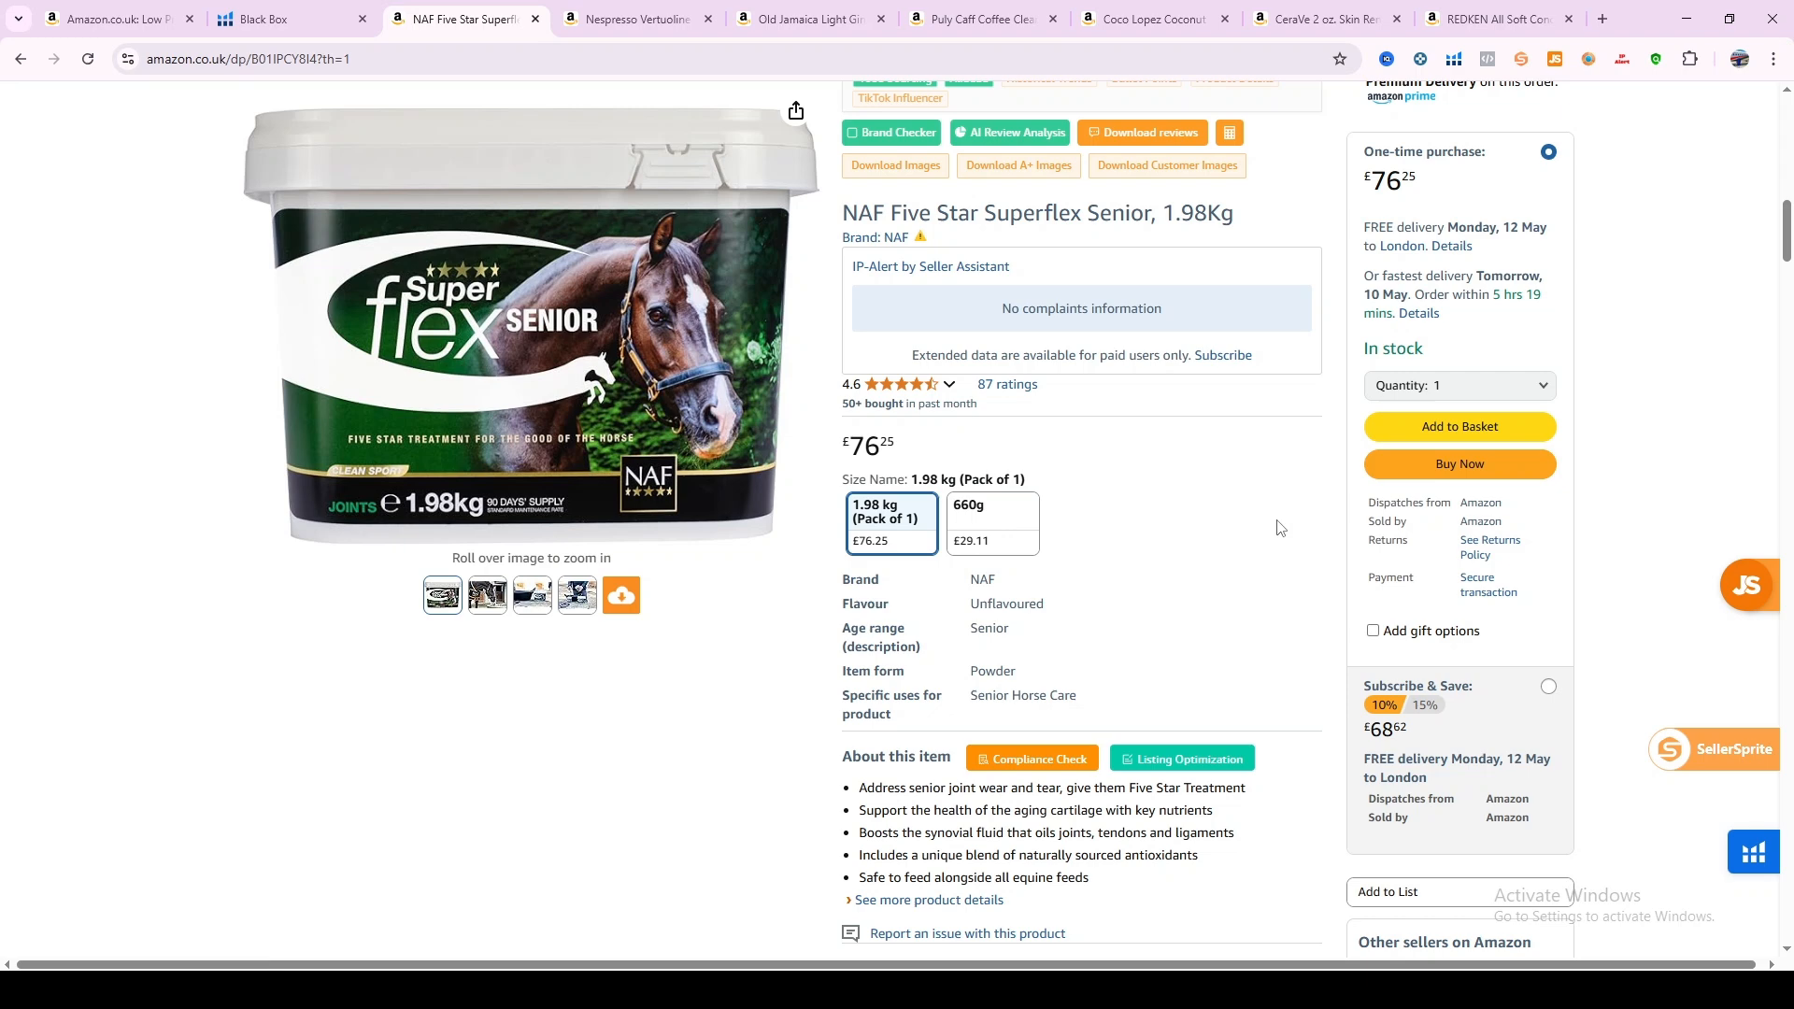
{"action": "scroll", "coordinate": [1278, 527], "scroll_direction": "up", "scroll_amount": 2}
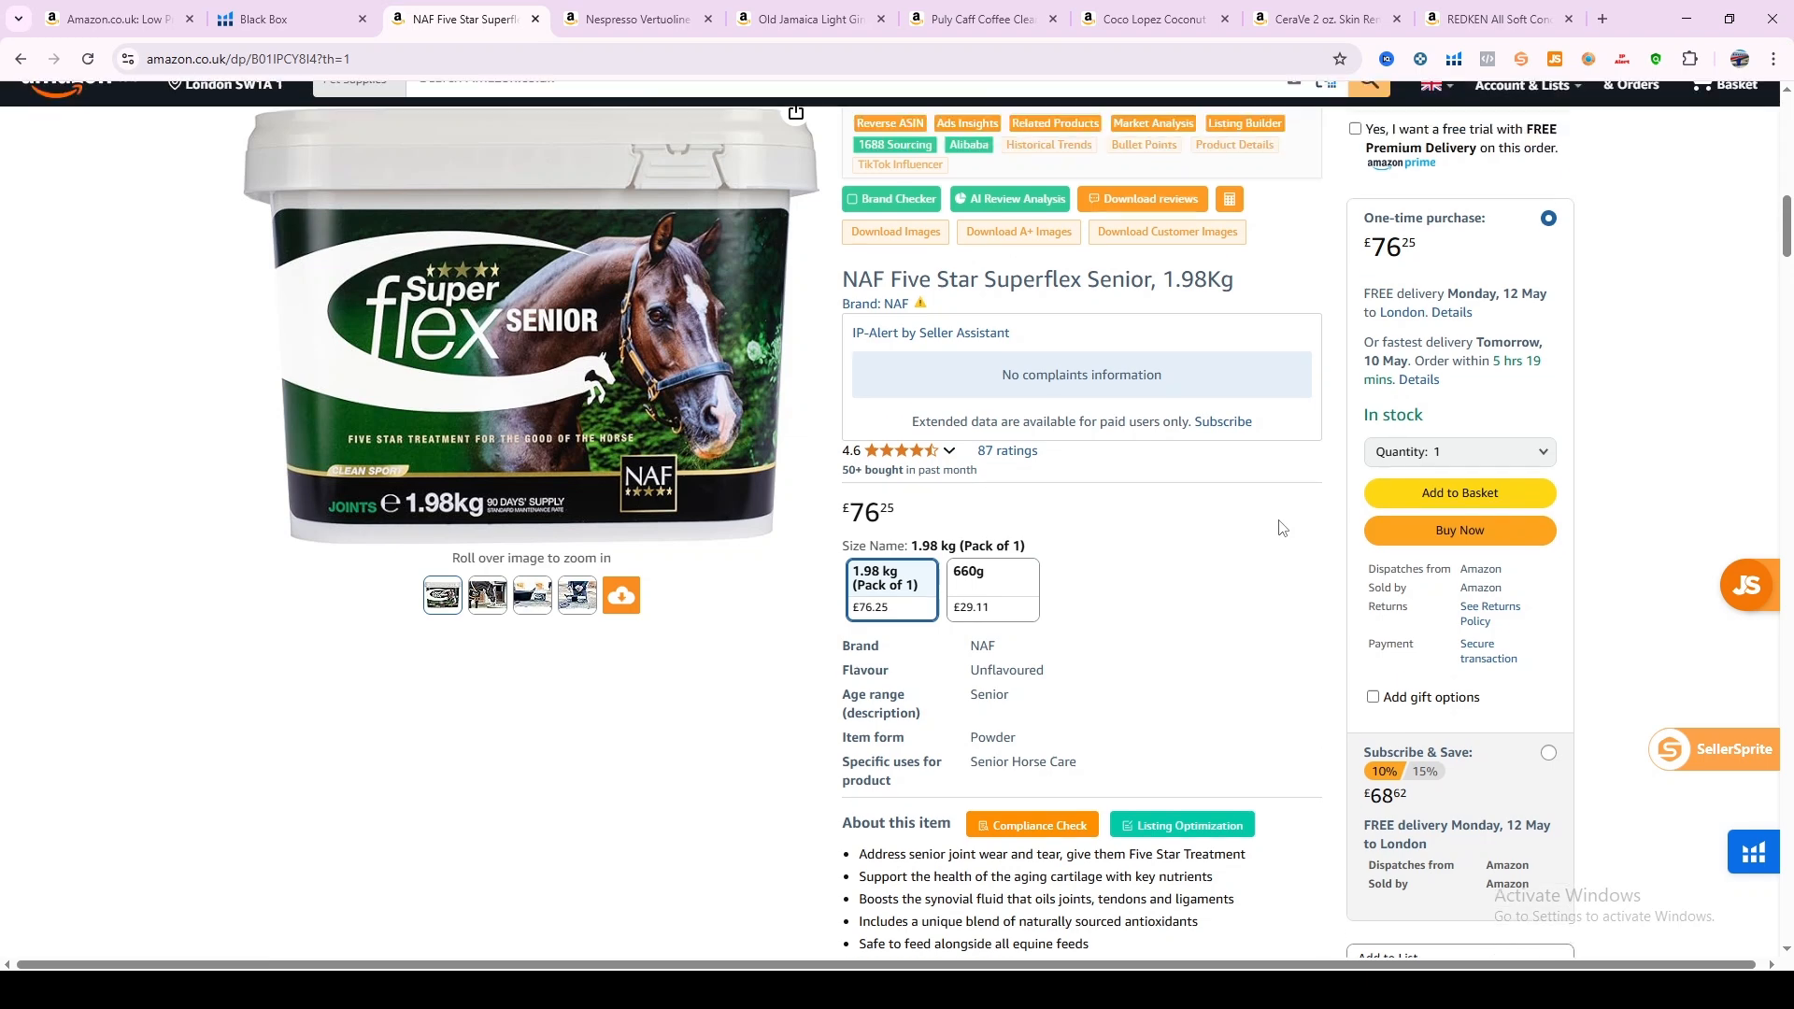
{"action": "scroll", "coordinate": [1128, 499], "scroll_direction": "down", "scroll_amount": 1}
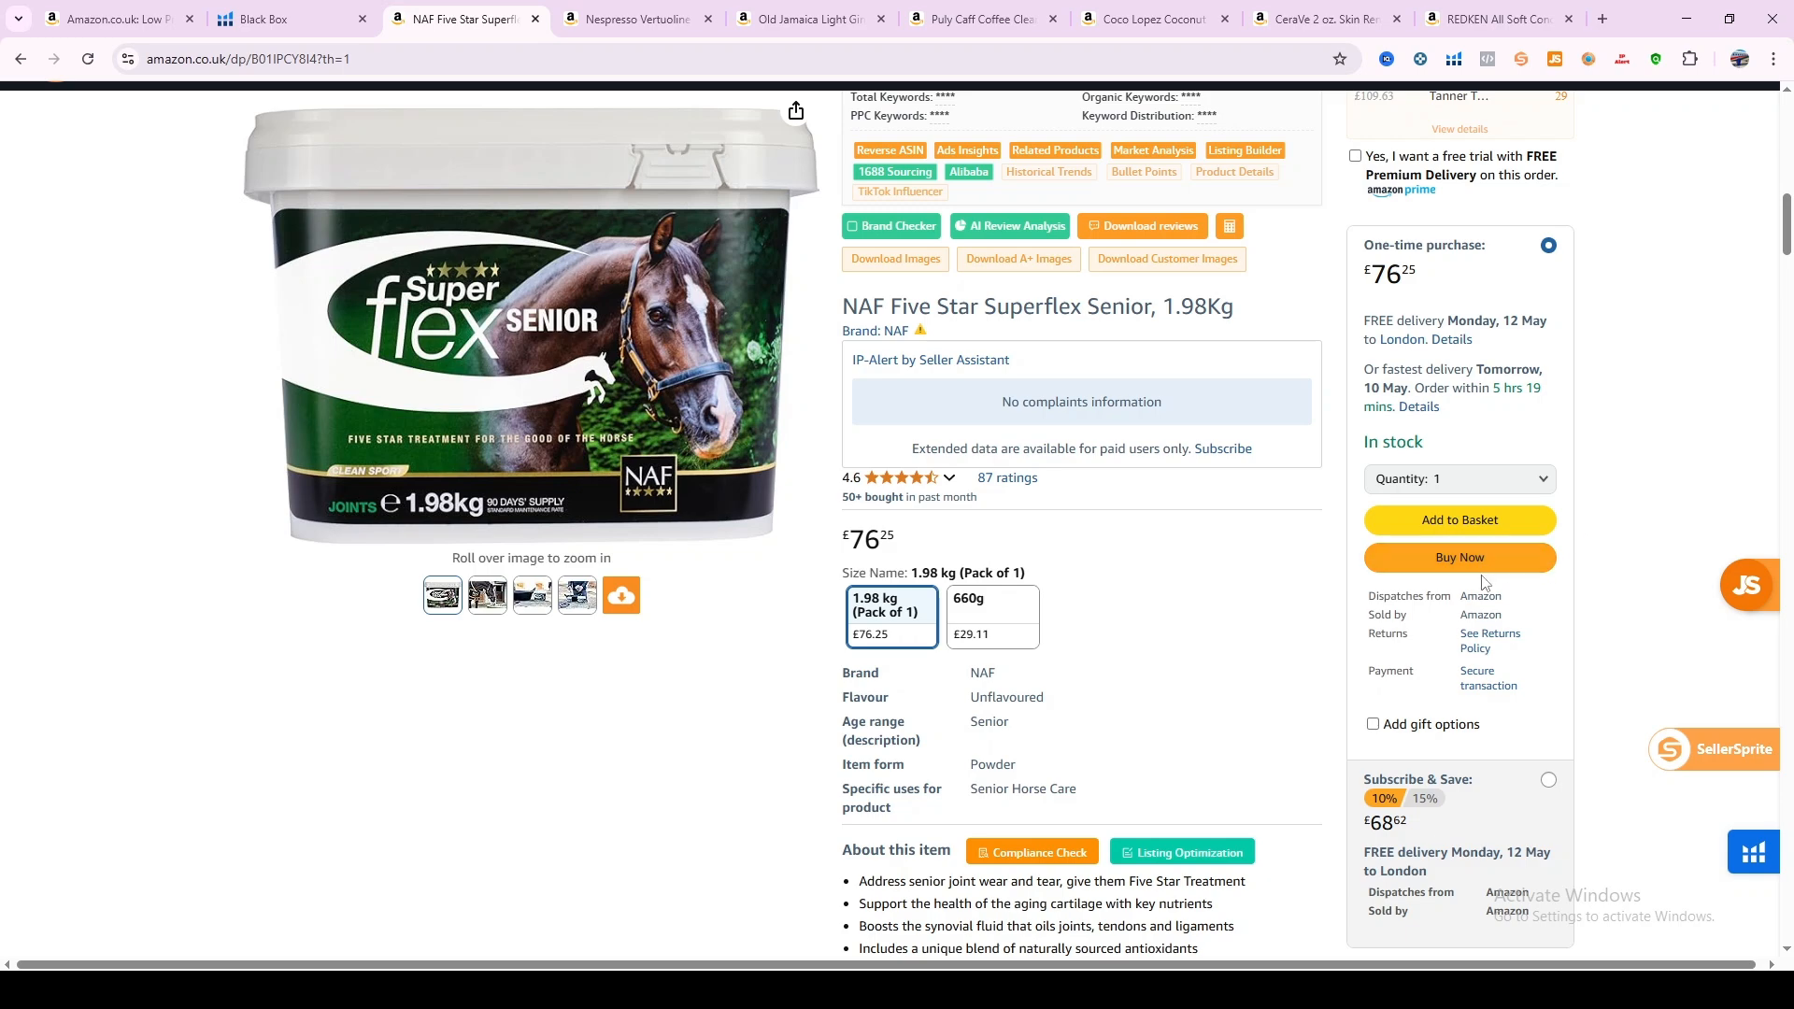
{"action": "scroll", "coordinate": [1443, 612], "scroll_direction": "down", "scroll_amount": 8}
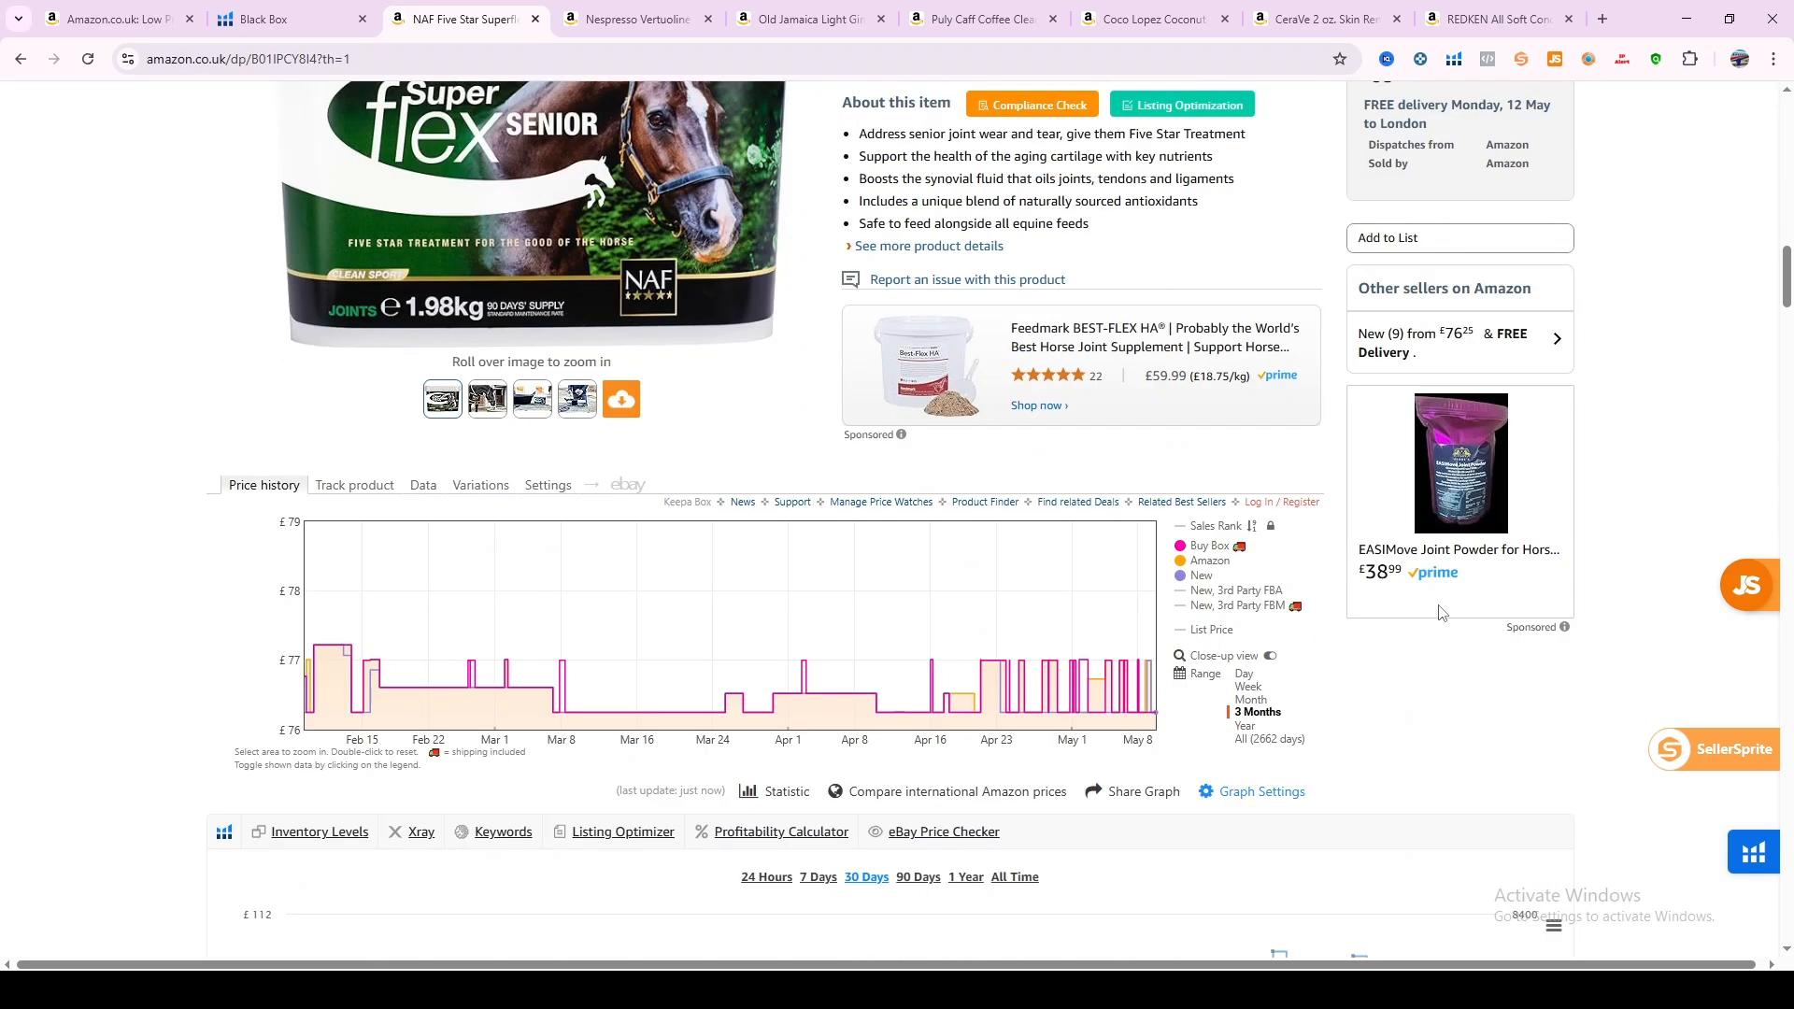
{"action": "scroll", "coordinate": [728, 728], "scroll_direction": "down", "scroll_amount": 5}
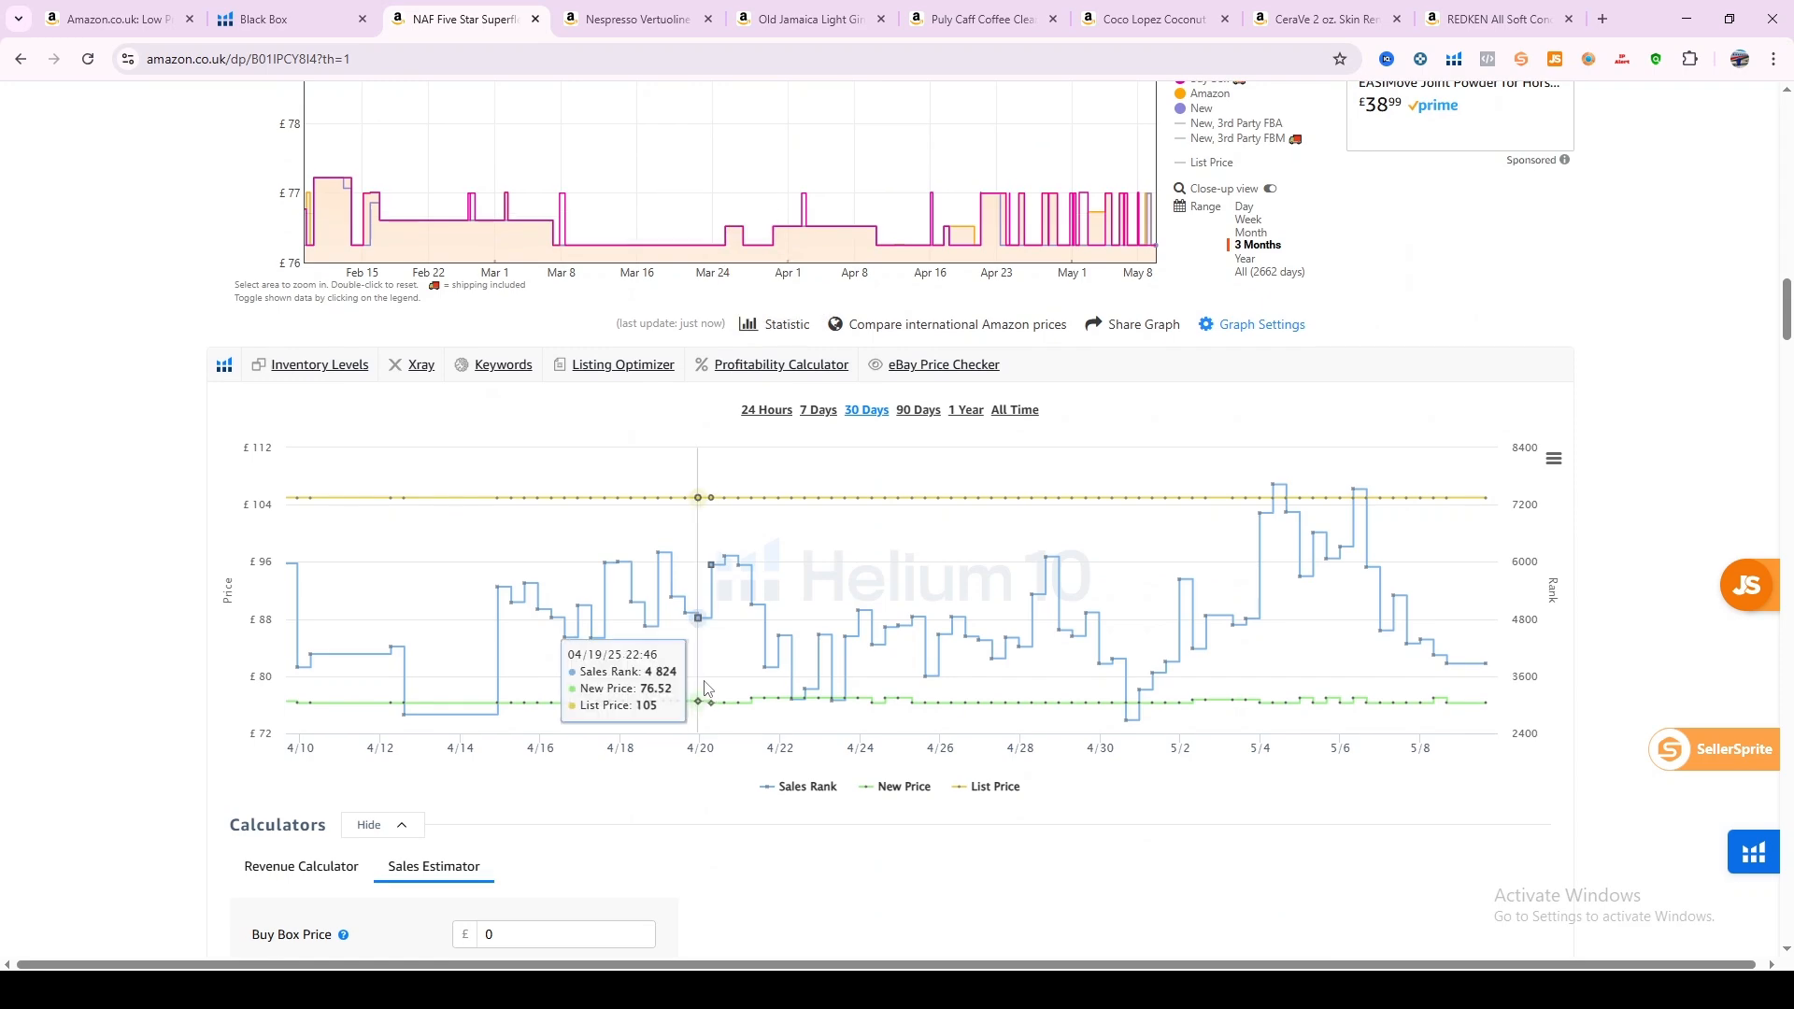
{"action": "scroll", "coordinate": [710, 673], "scroll_direction": "up", "scroll_amount": 8}
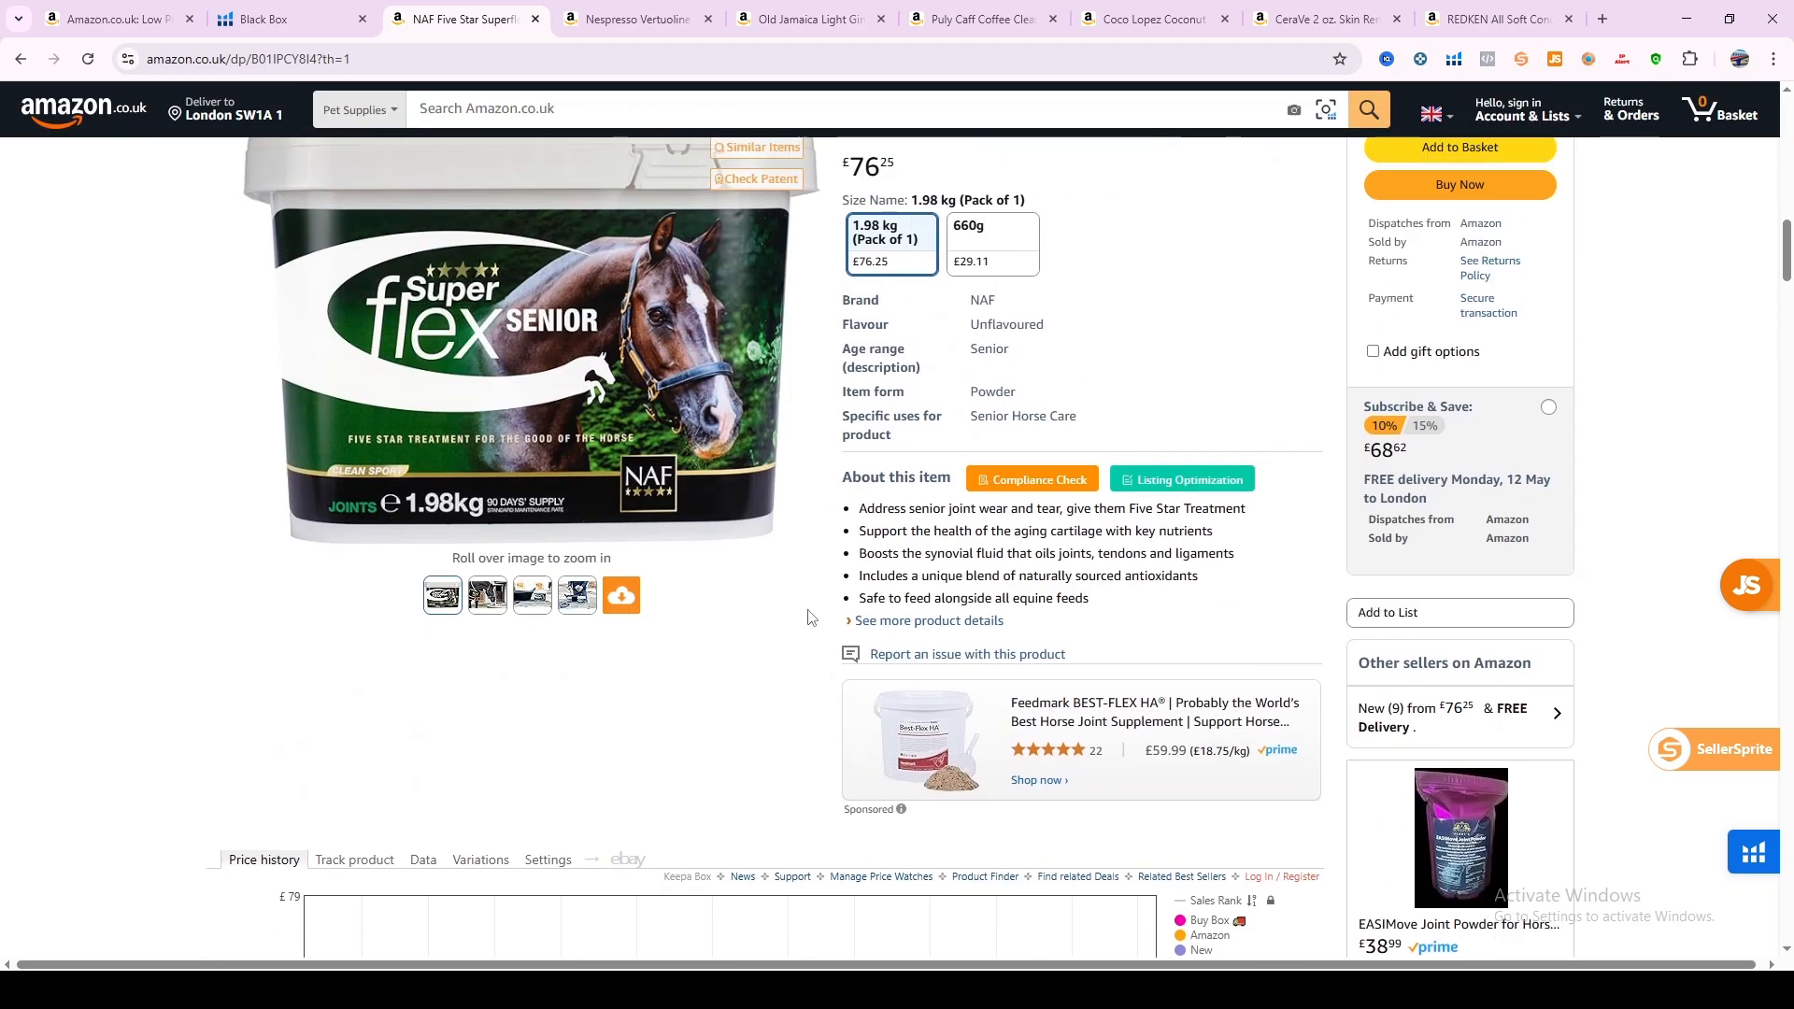
{"action": "scroll", "coordinate": [822, 612], "scroll_direction": "up", "scroll_amount": 3}
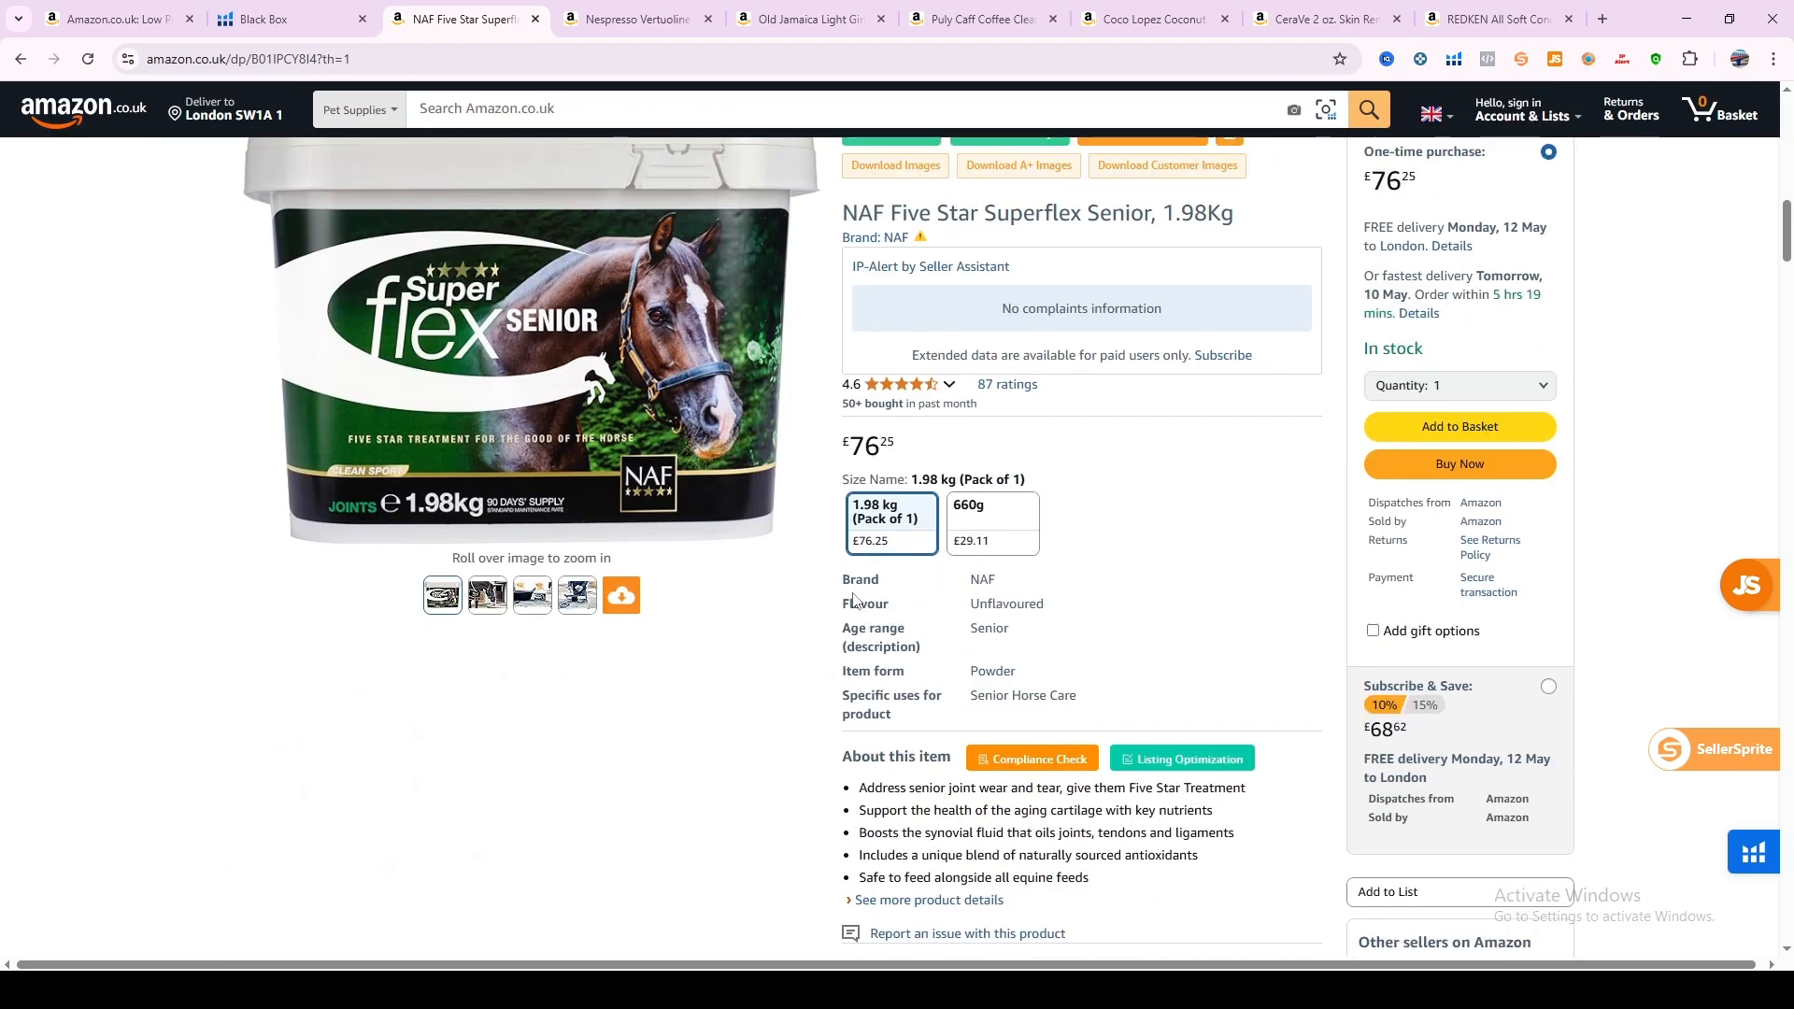
Return to the REDKEN conditioner listing and examine its Helium 10 product summary and the sellers' prices and stock.
{"action": "left_click", "coordinate": [1463, 8]}
{"action": "scroll", "coordinate": [1370, 680], "scroll_direction": "down", "scroll_amount": 2}
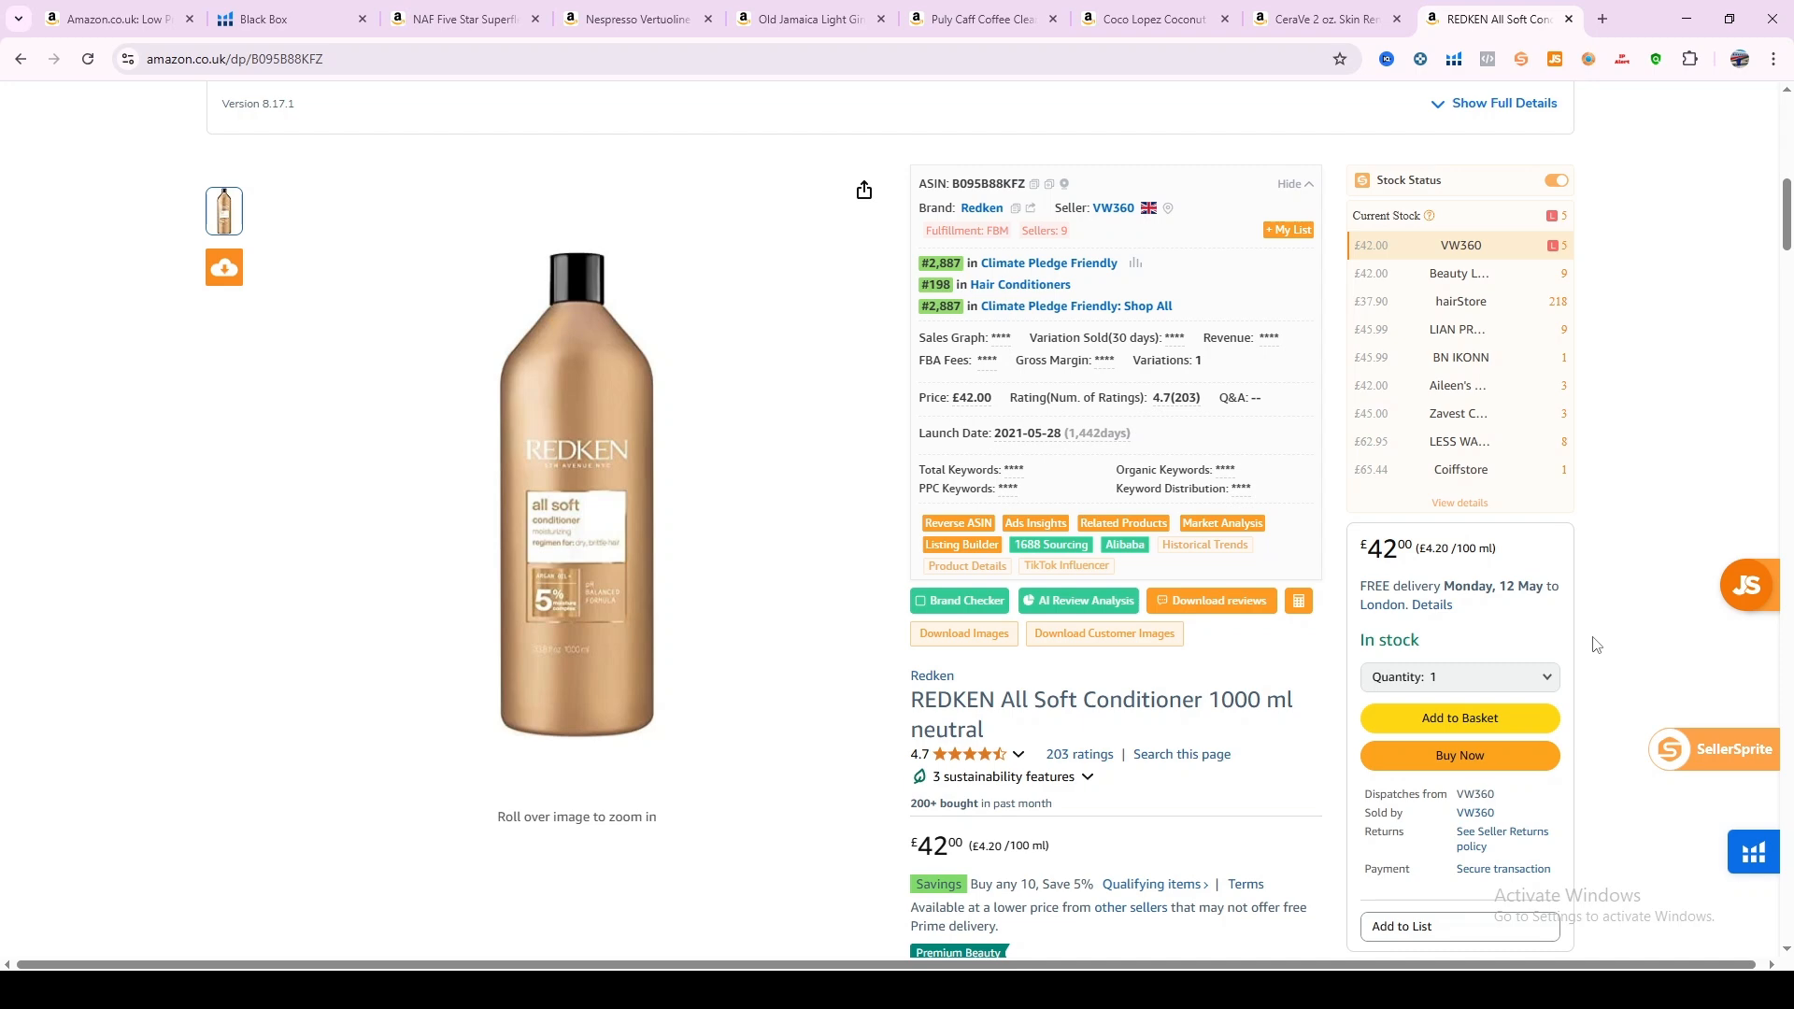
{"action": "scroll", "coordinate": [1595, 645], "scroll_direction": "up", "scroll_amount": 3}
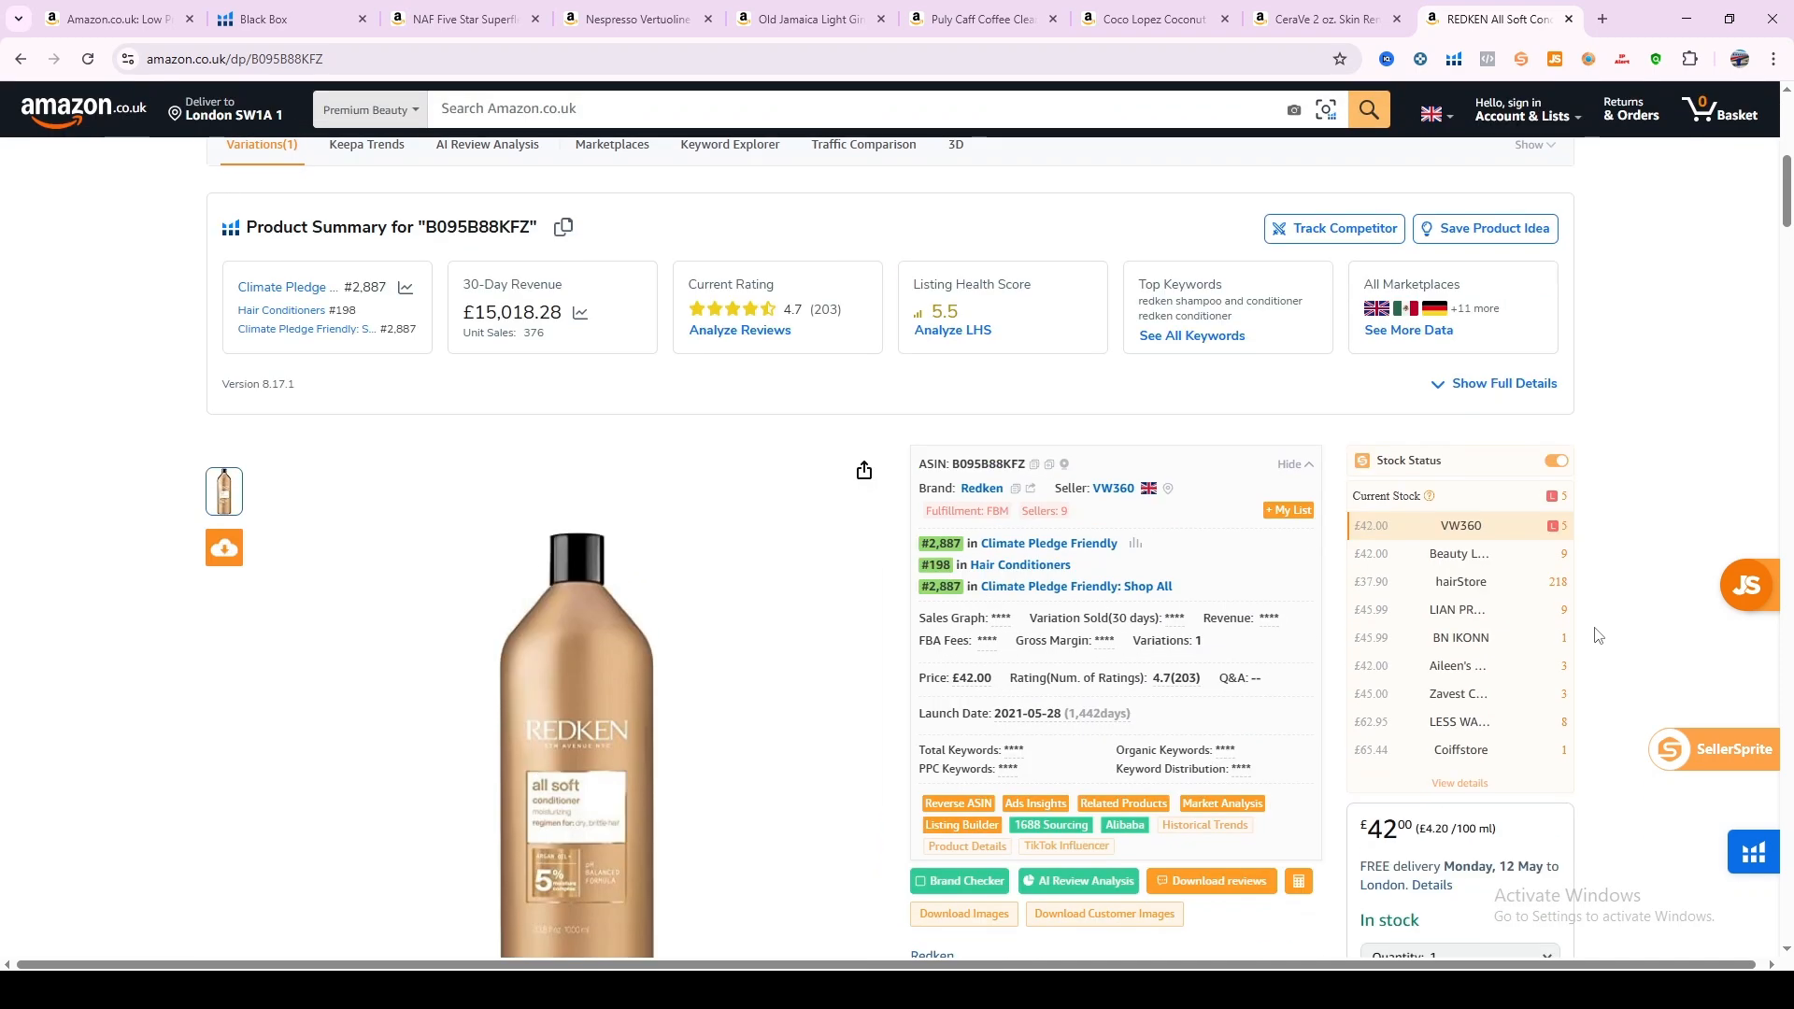
{"action": "scroll", "coordinate": [1598, 635], "scroll_direction": "up", "scroll_amount": 1}
{"action": "scroll", "coordinate": [1598, 632], "scroll_direction": "down", "scroll_amount": 2}
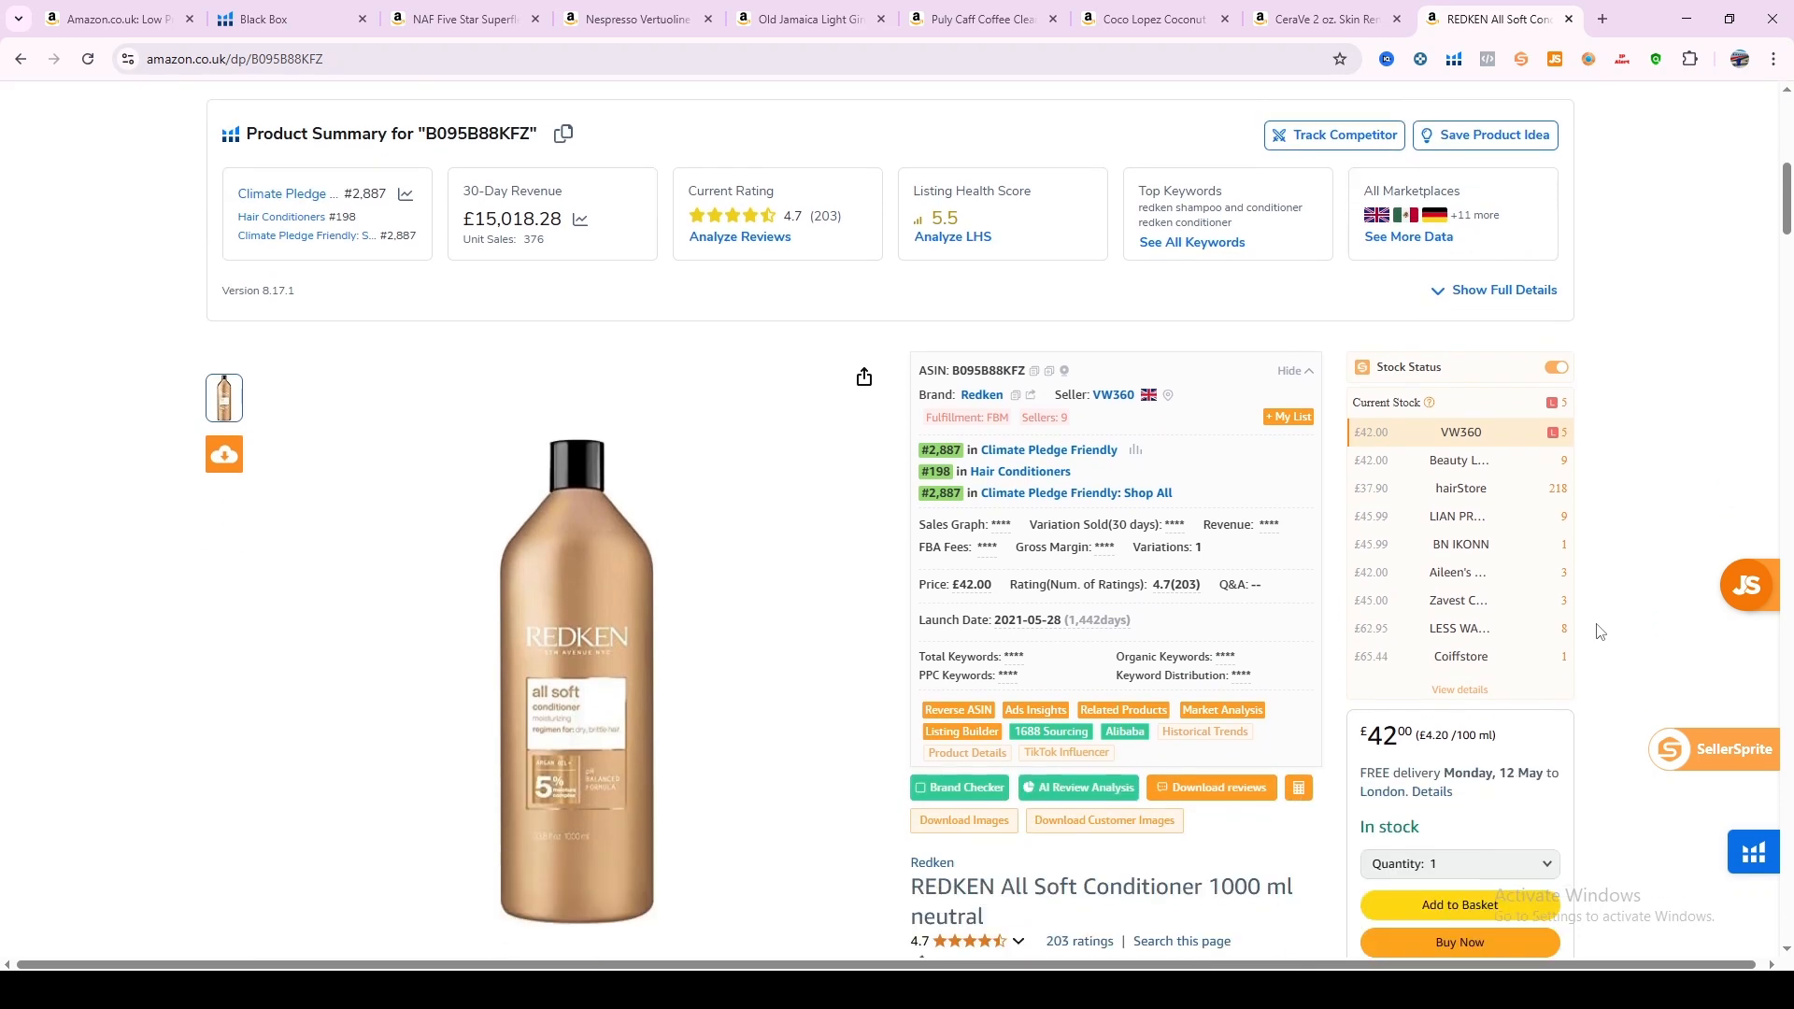